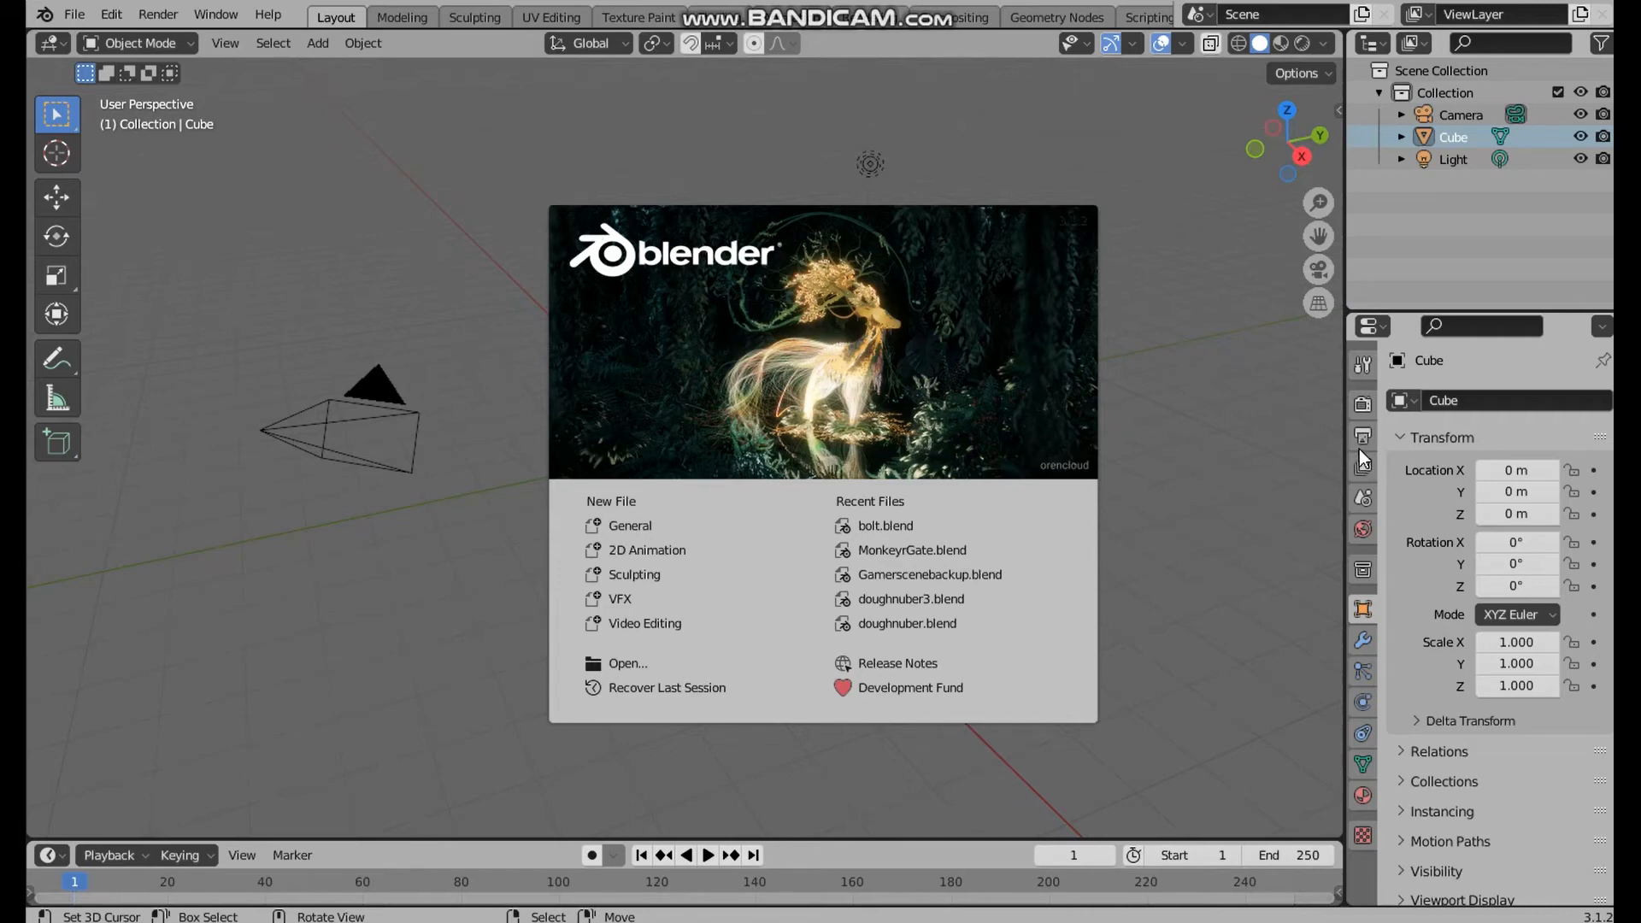
# Dismiss the splash screen and open the default cube in Edit Mode with nothing selected
pyautogui.click(523, 211)
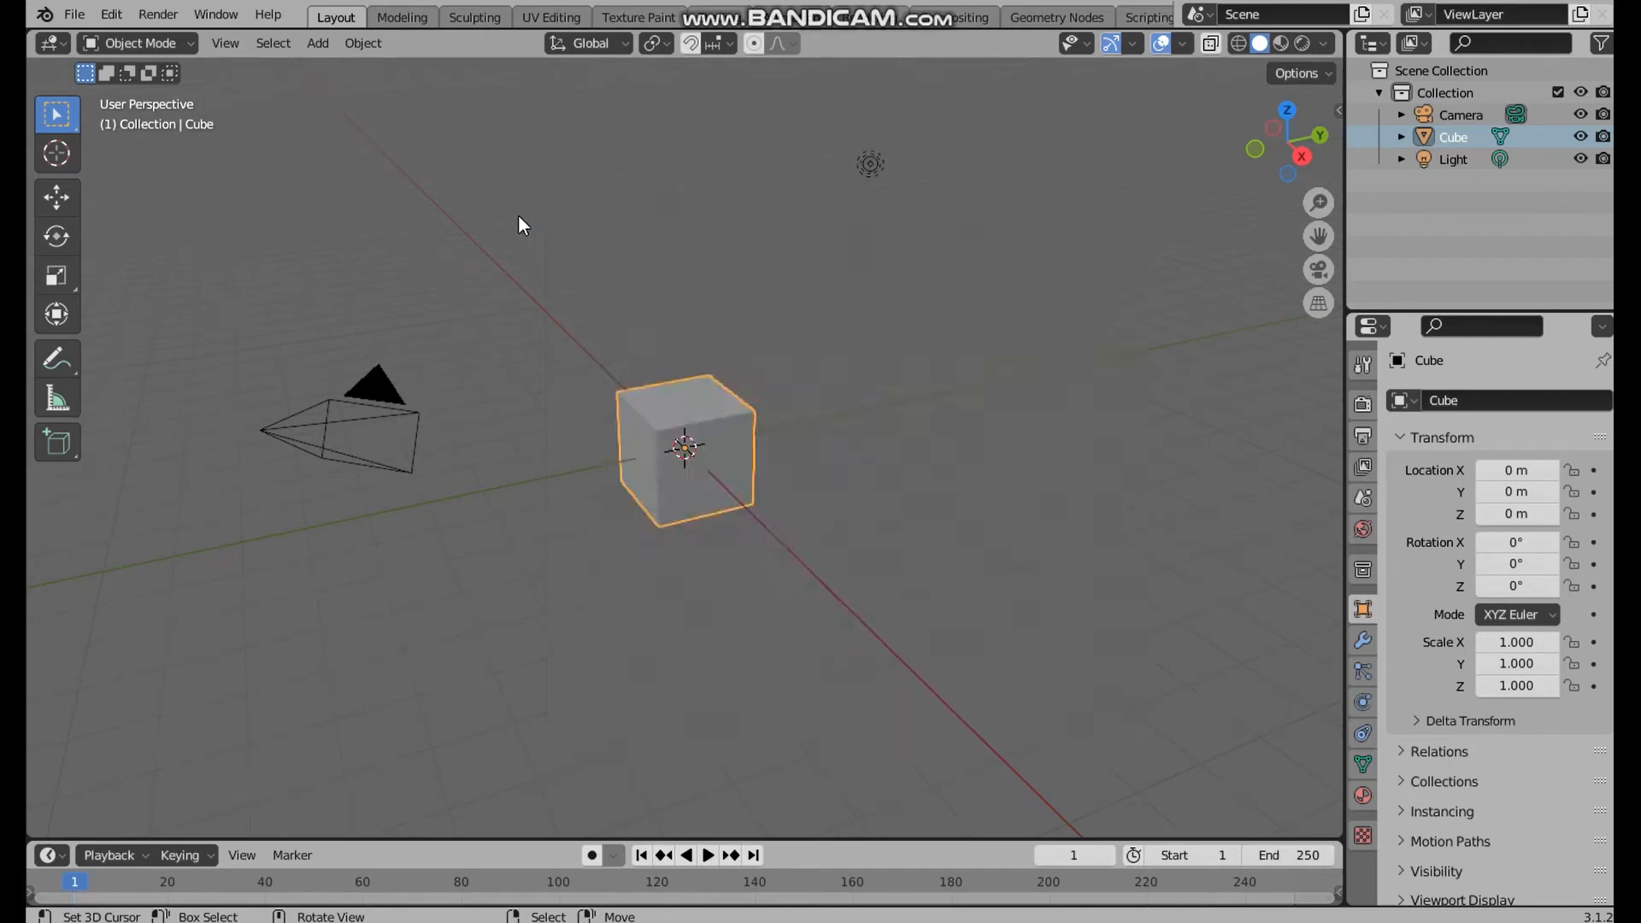
pyautogui.moveTo(719, 472)
pyautogui.mouseDown(button='middle')
pyautogui.moveTo(871, 462)
pyautogui.moveTo(677, 433)
pyautogui.moveTo(691, 457)
pyautogui.mouseUp(button='middle')
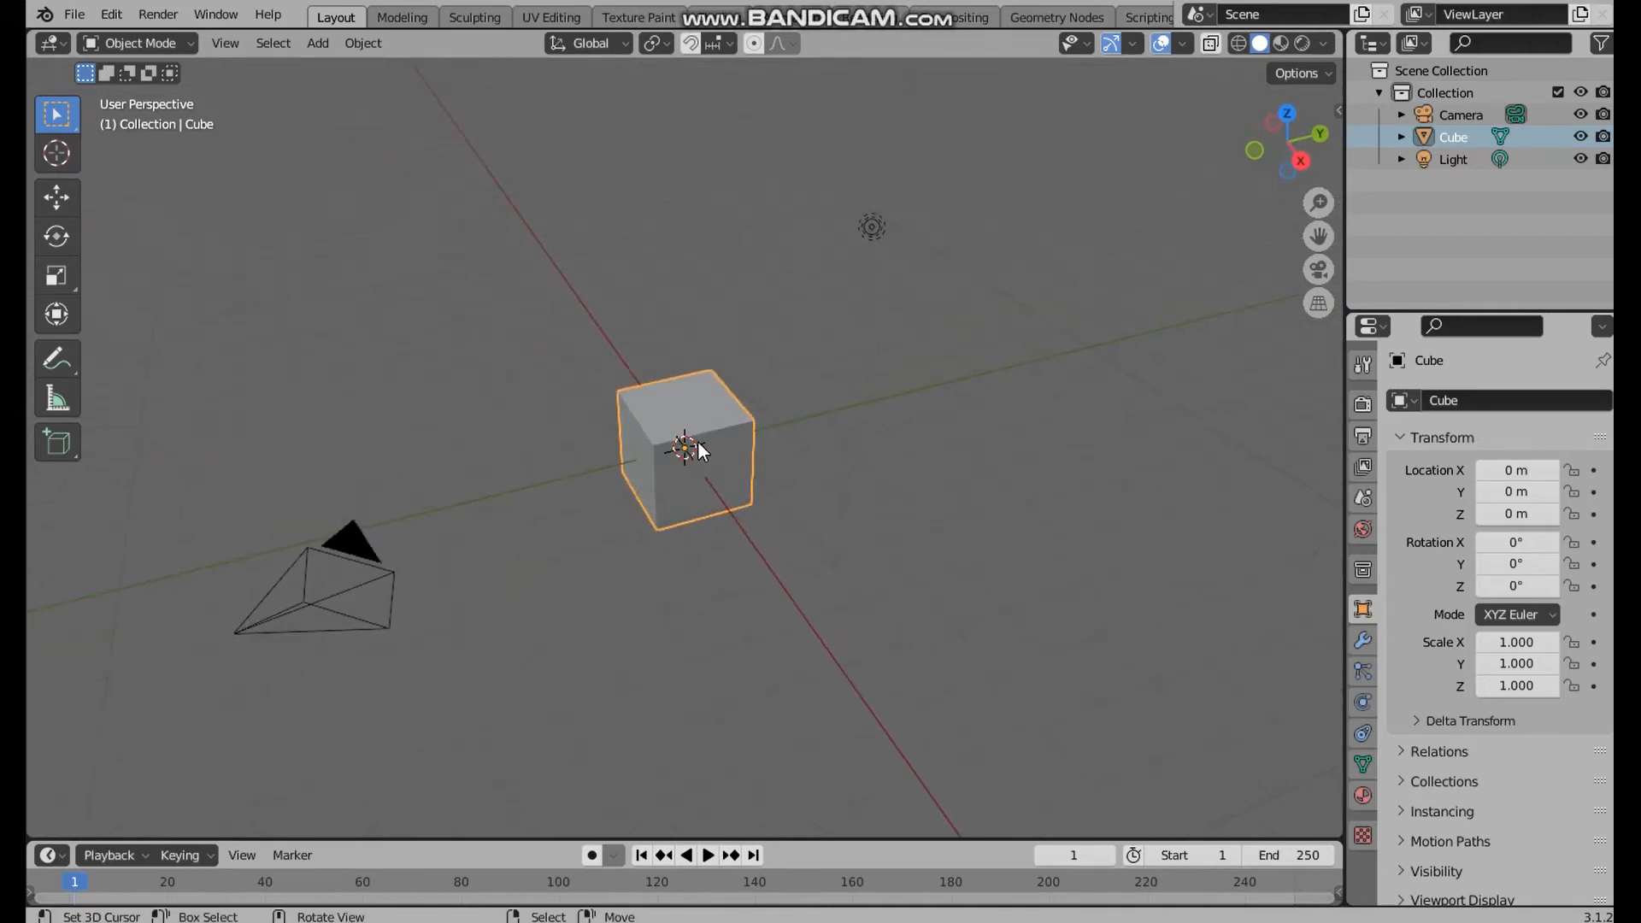
pyautogui.scroll(3, 775, 443)
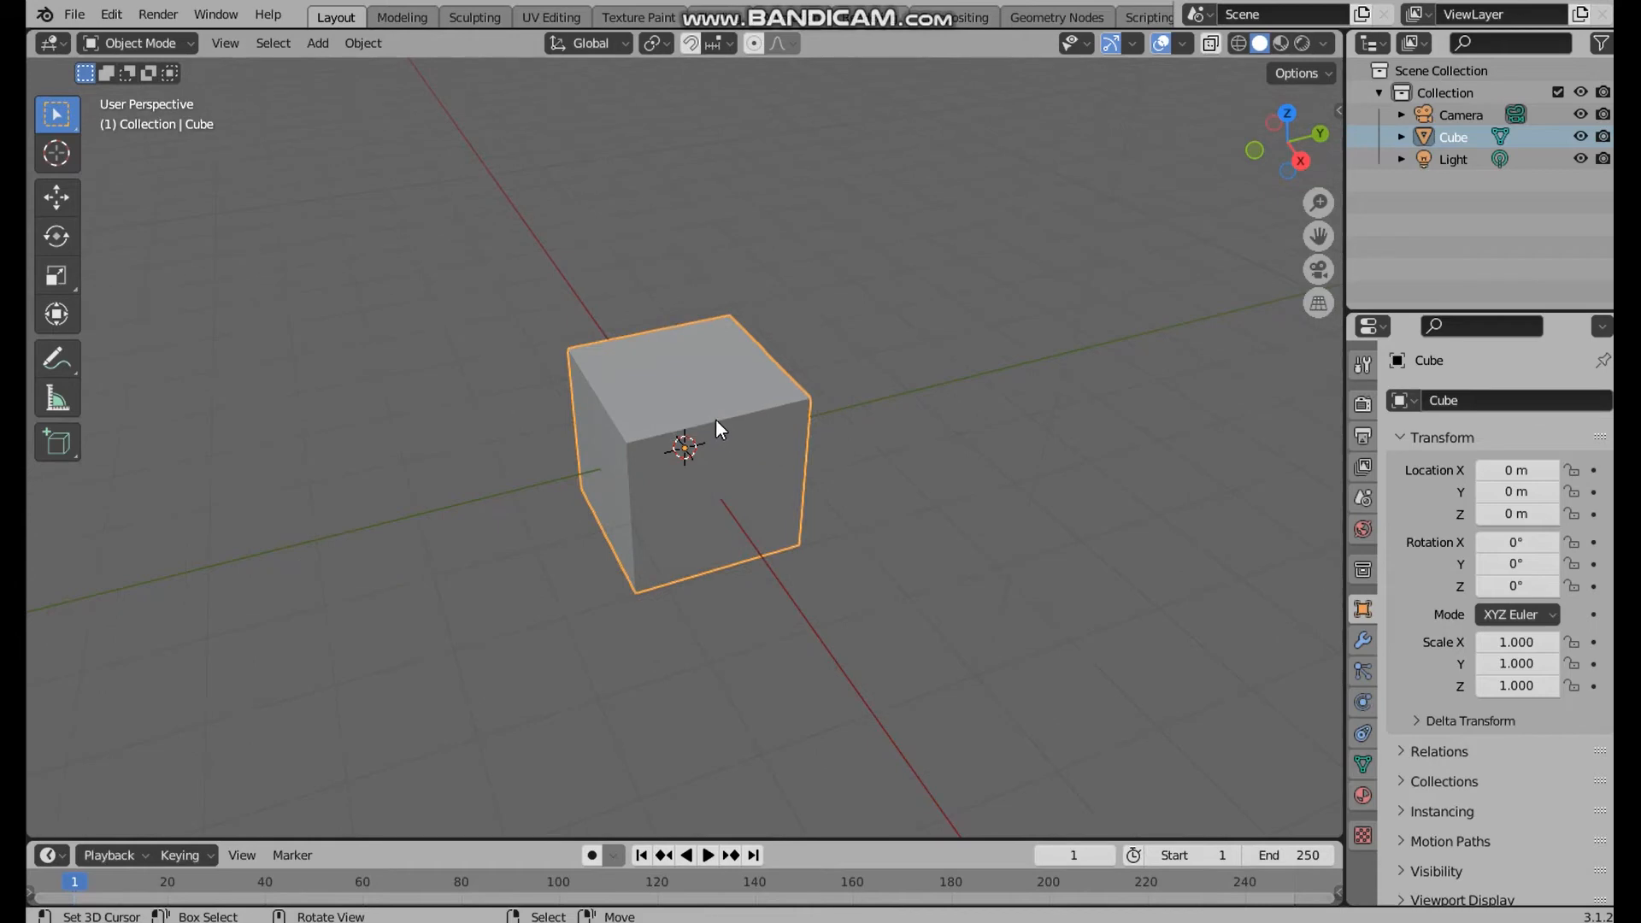
pyautogui.press('Tab')
pyautogui.click(929, 313)
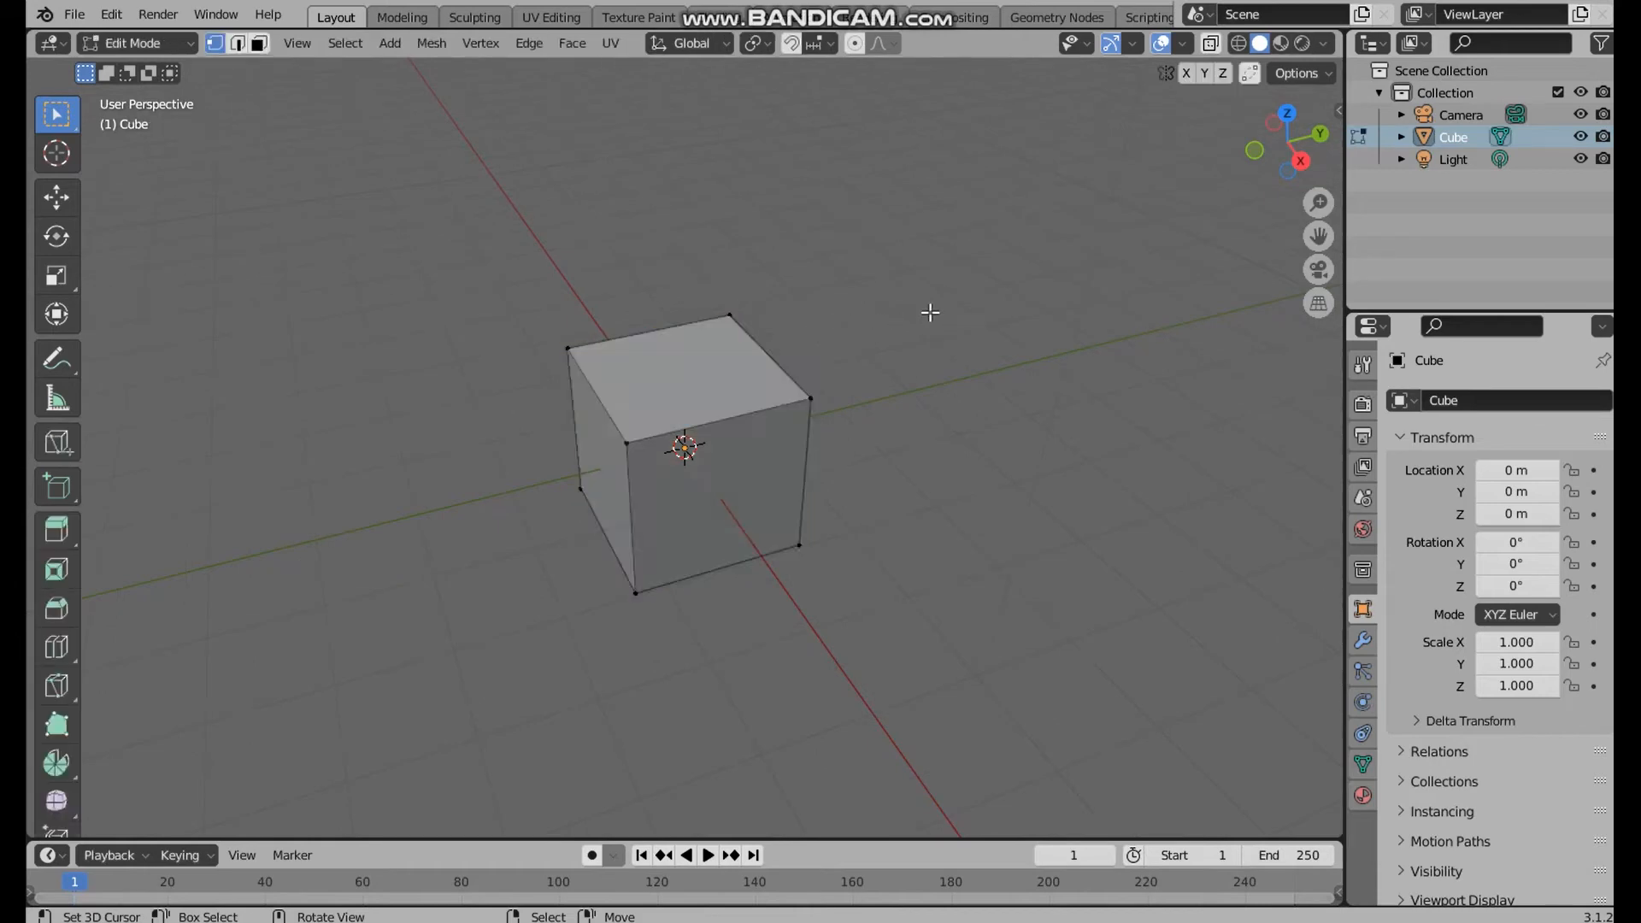
pyautogui.moveTo(871, 395); pyautogui.dragTo(915, 403, button='middle')
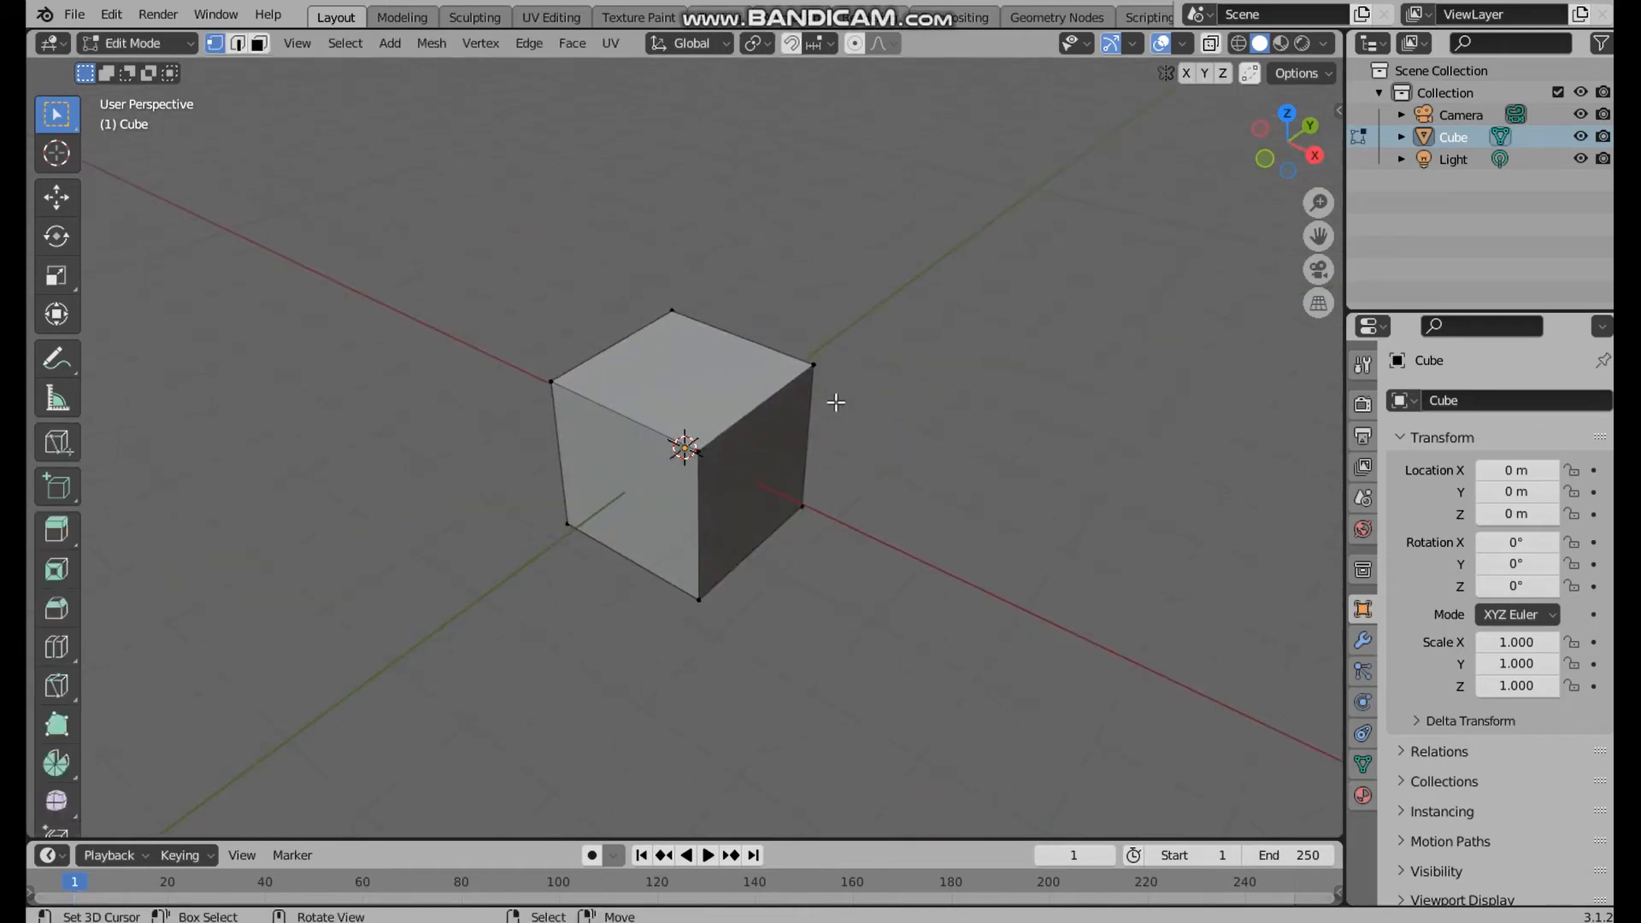
# Toggle the cube between Object Mode and Edit Mode to compare them, ending in Edit Mode
pyautogui.press('Tab')
pyautogui.scroll(4, 736, 414)
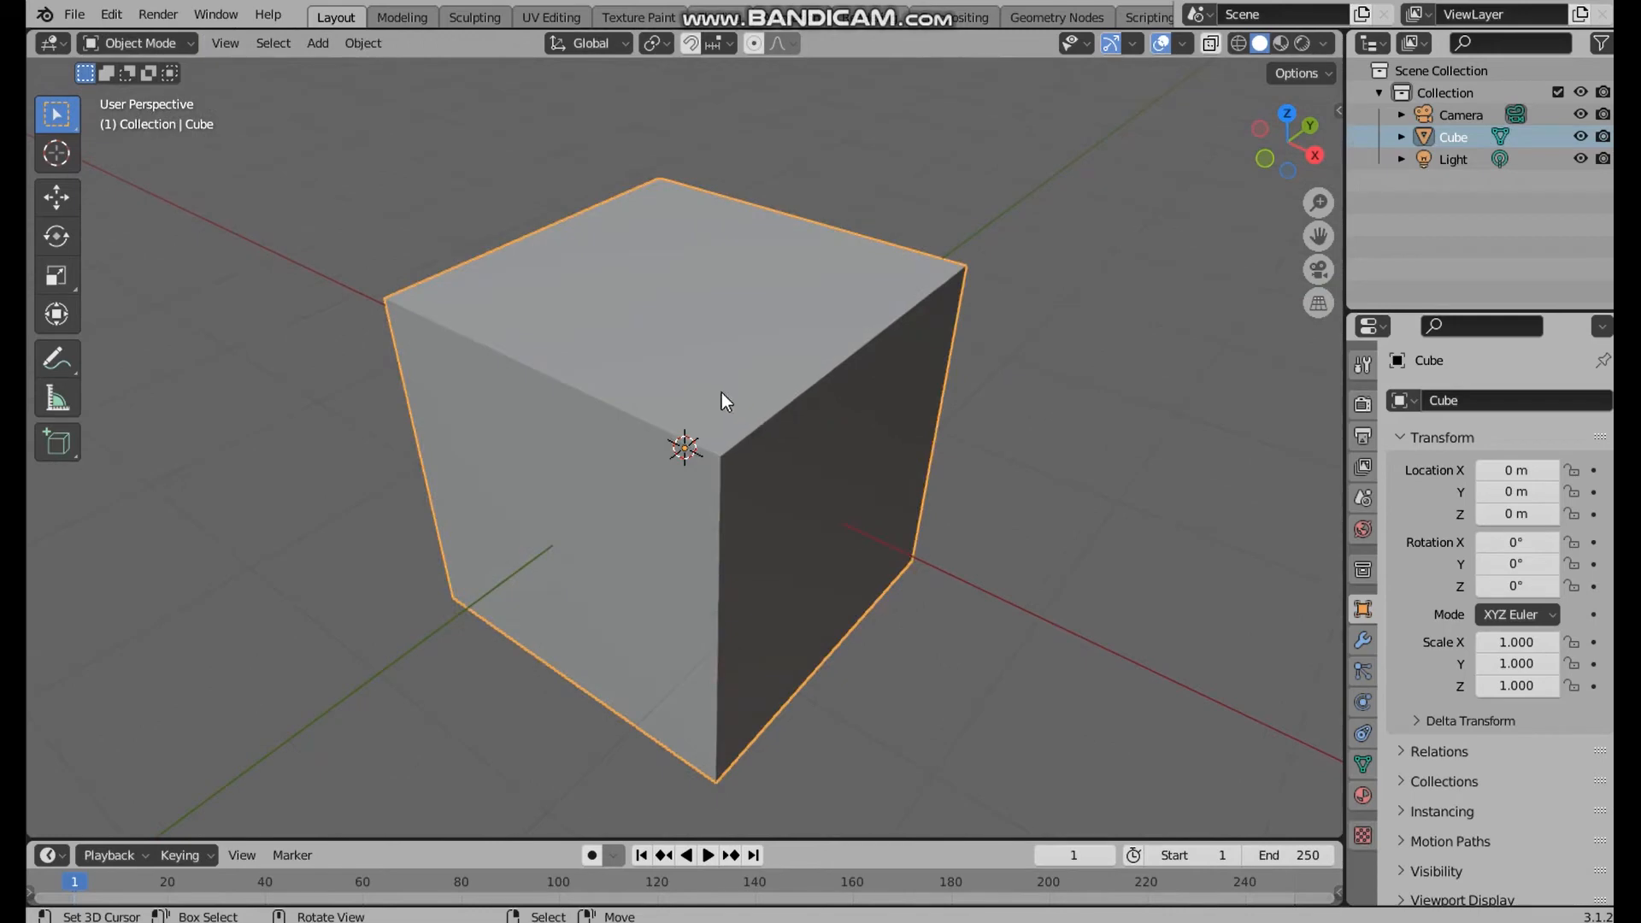
pyautogui.scroll(-4, 721, 395)
pyautogui.press('Tab')
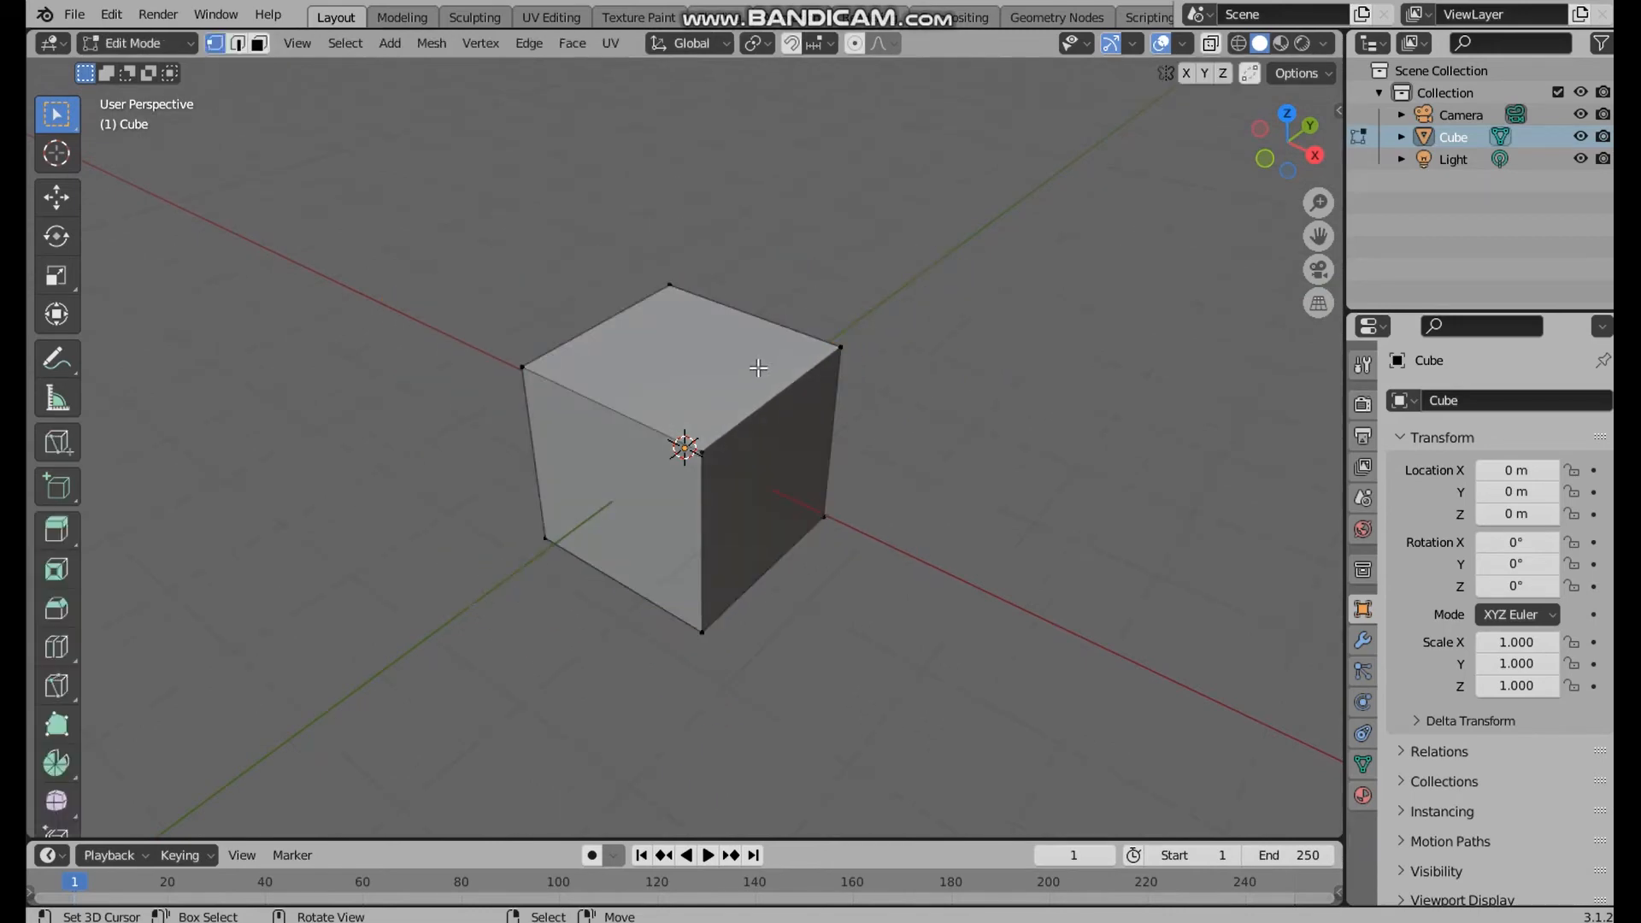
pyautogui.press('Tab')
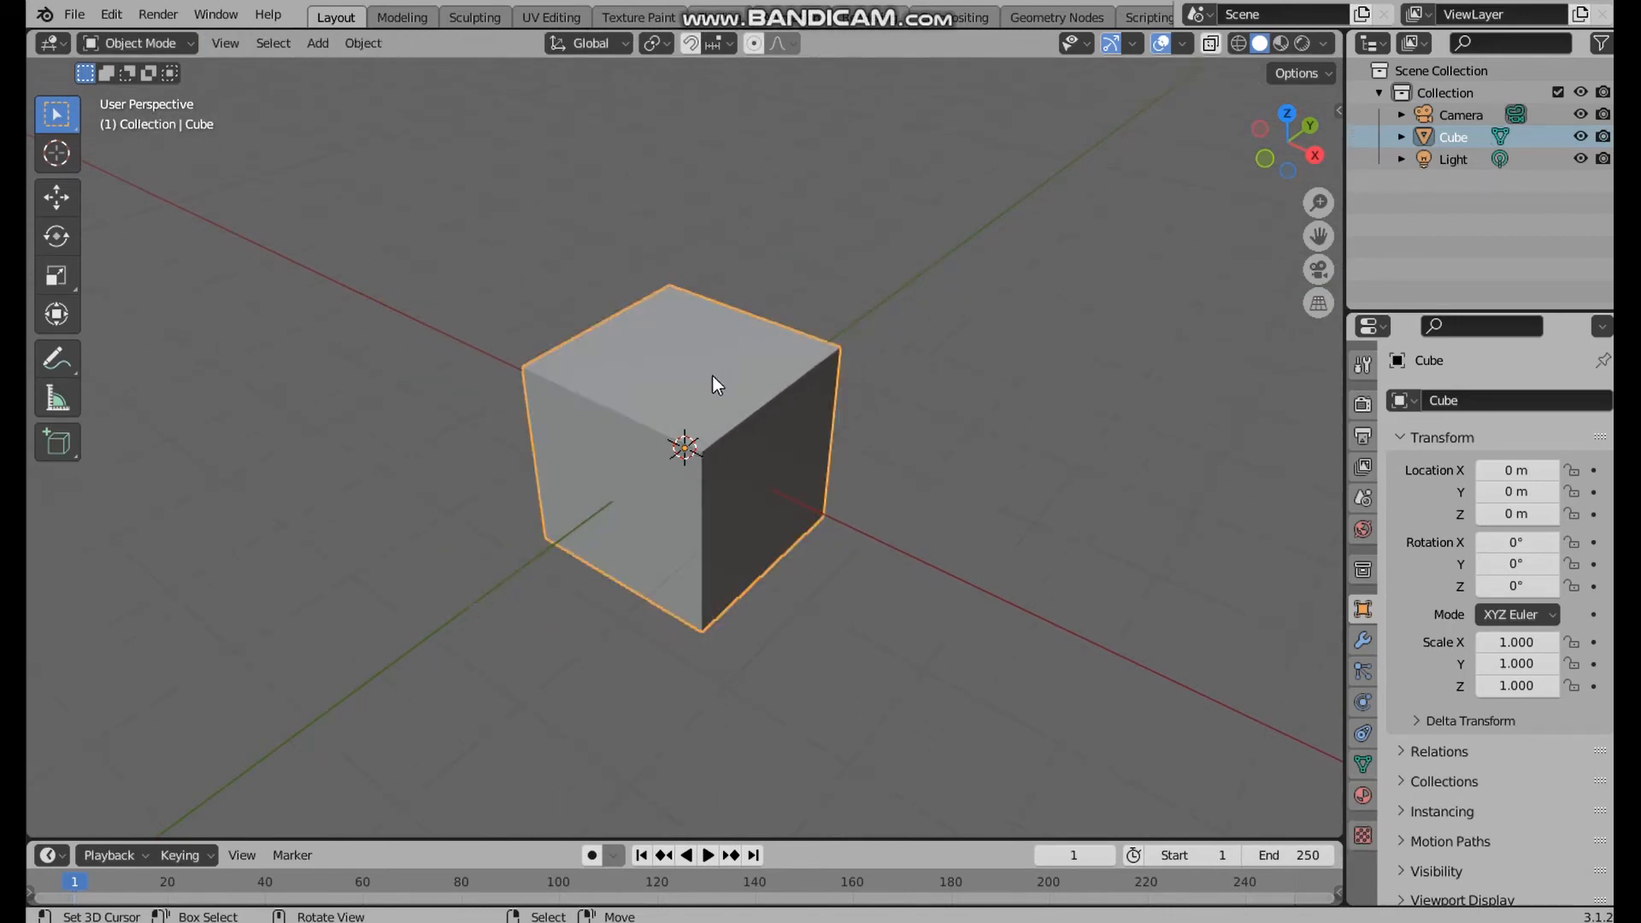
pyautogui.press('Tab')
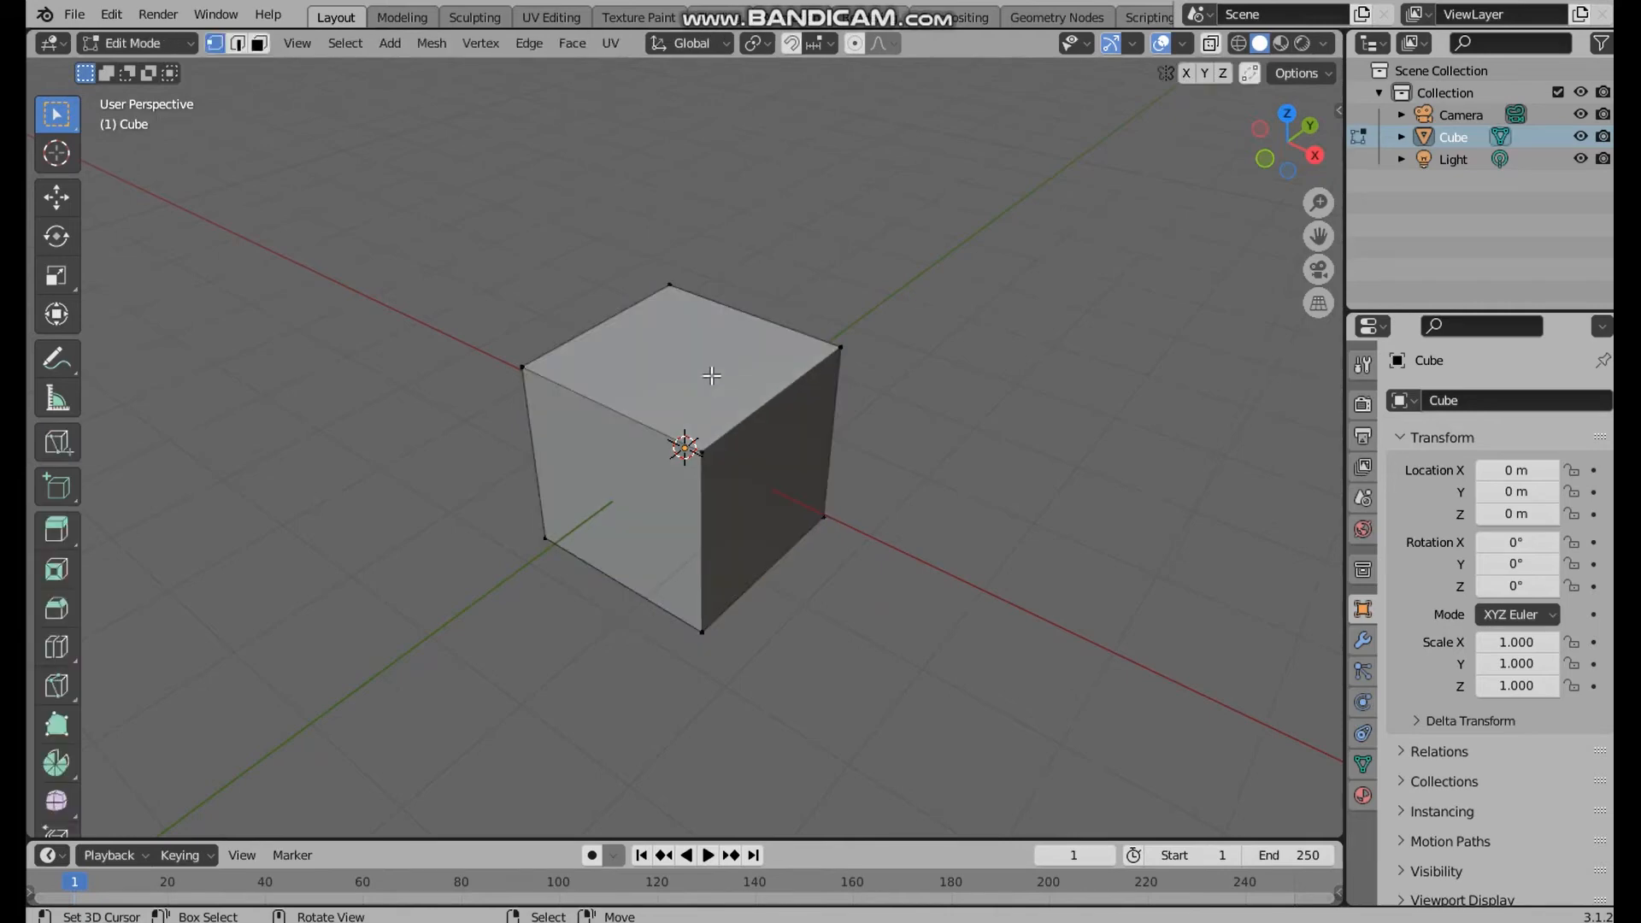
# In face selection mode, select the cube's top face and inset it to about half its width
pyautogui.press('3')
pyautogui.click(711, 375)
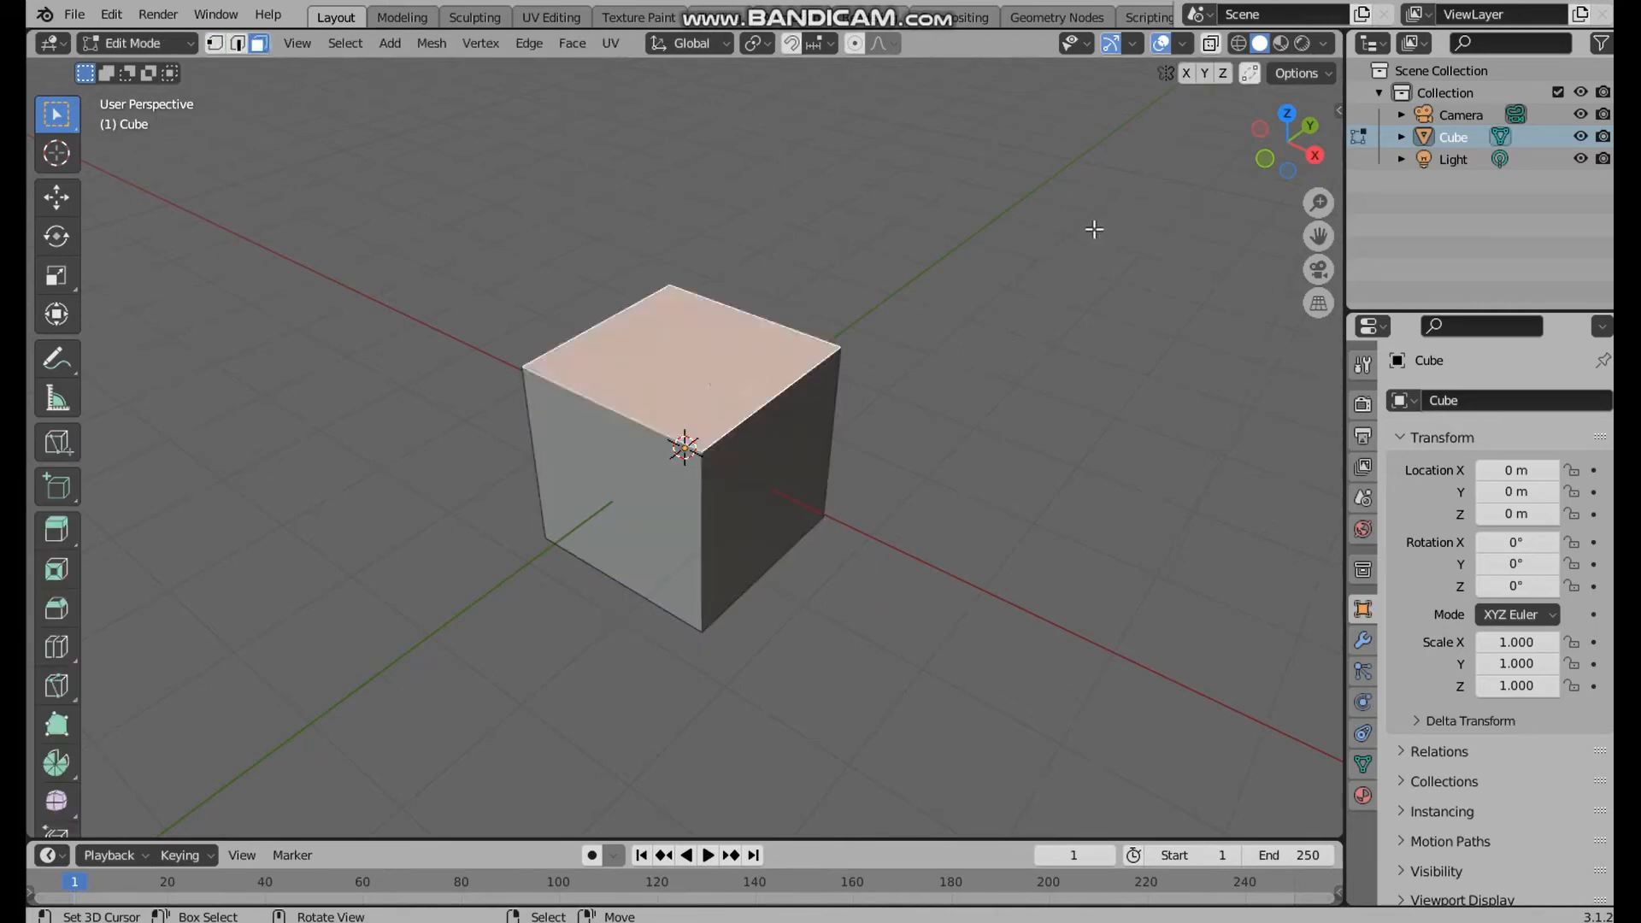
pyautogui.press('i')
pyautogui.click(1035, 251)
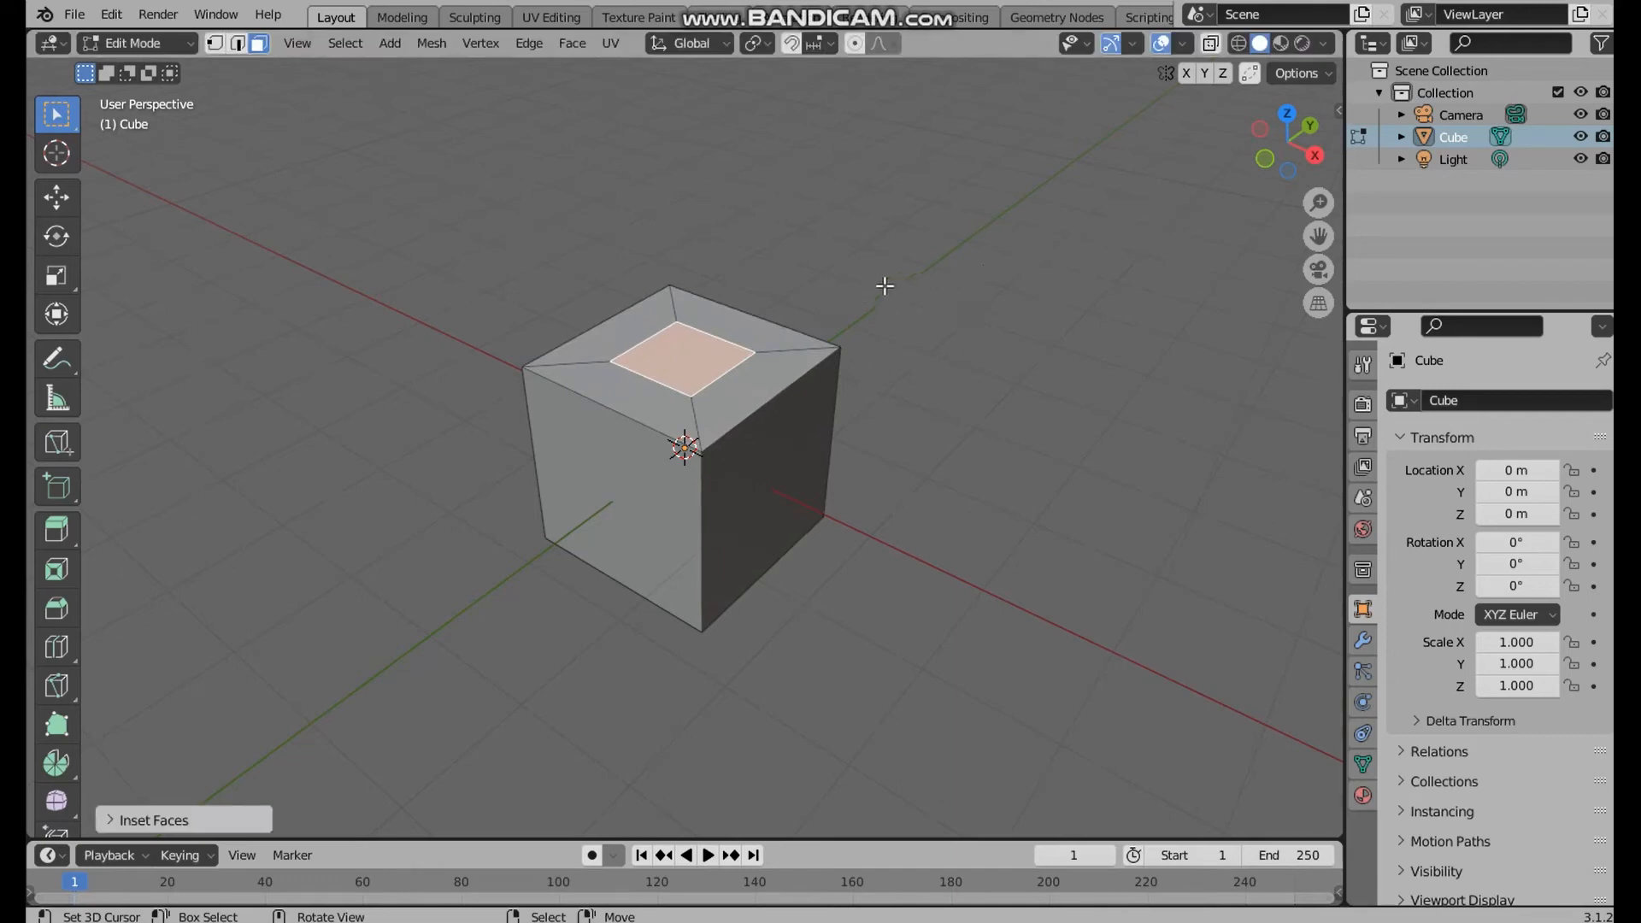
# Extrude the inset face down into the cube to form a square recess
pyautogui.press('e')
pyautogui.click(838, 333)
pyautogui.moveTo(838, 333); pyautogui.dragTo(825, 405, button='middle')
# Scale the recess outward in edge selection mode to leave narrow walls around it, and return to Object Mode
pyautogui.press('2')
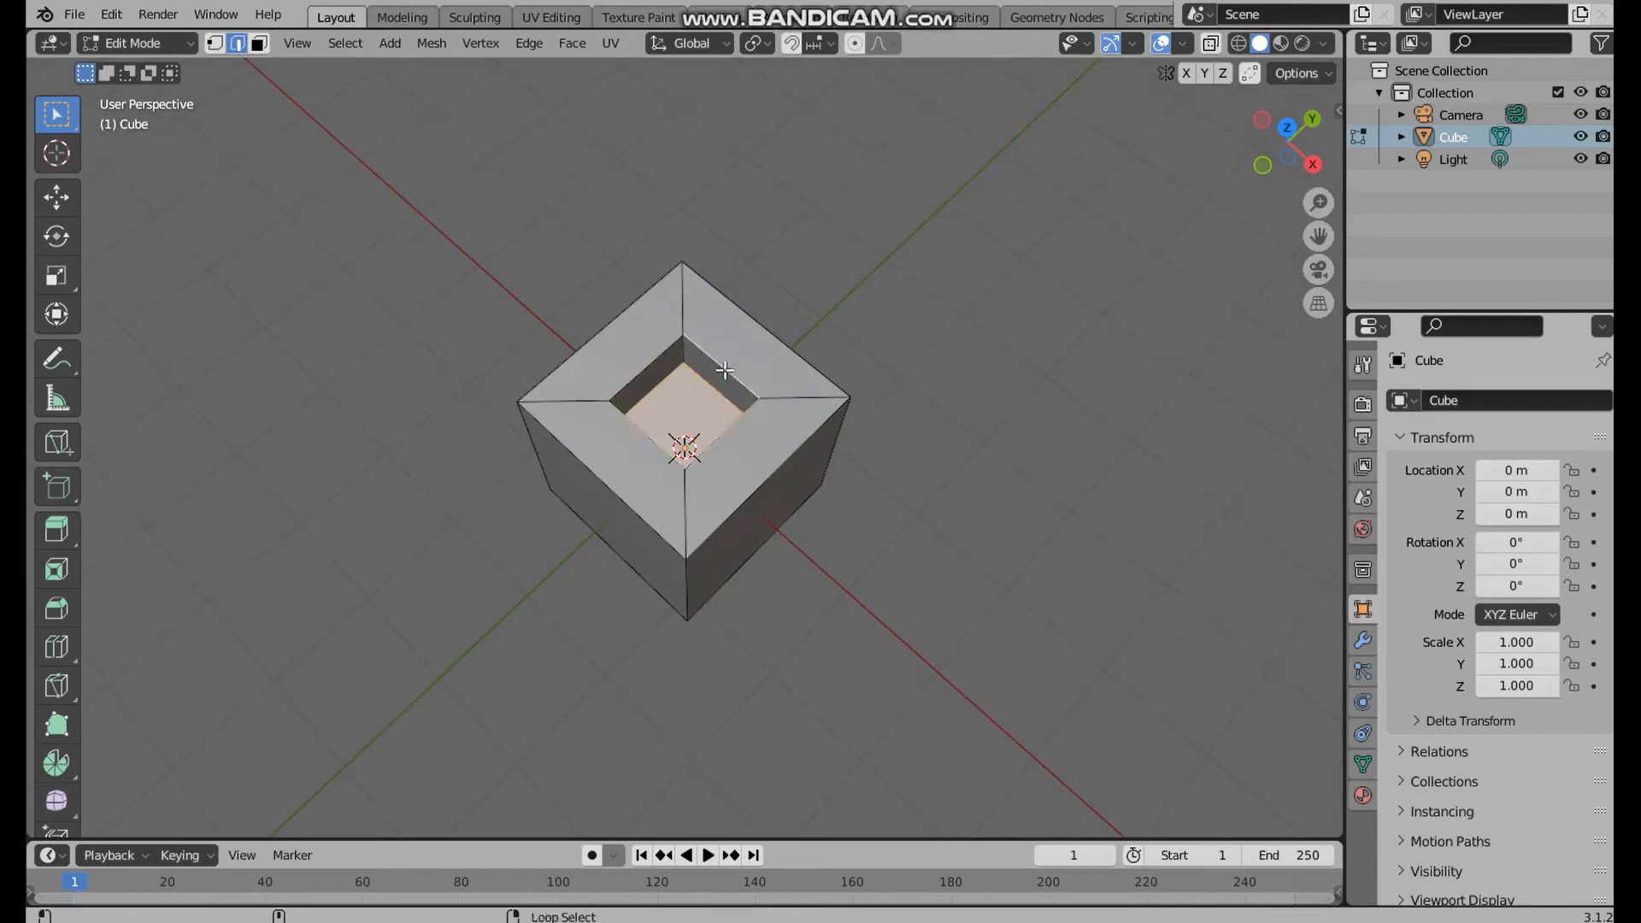
pyautogui.press('s')
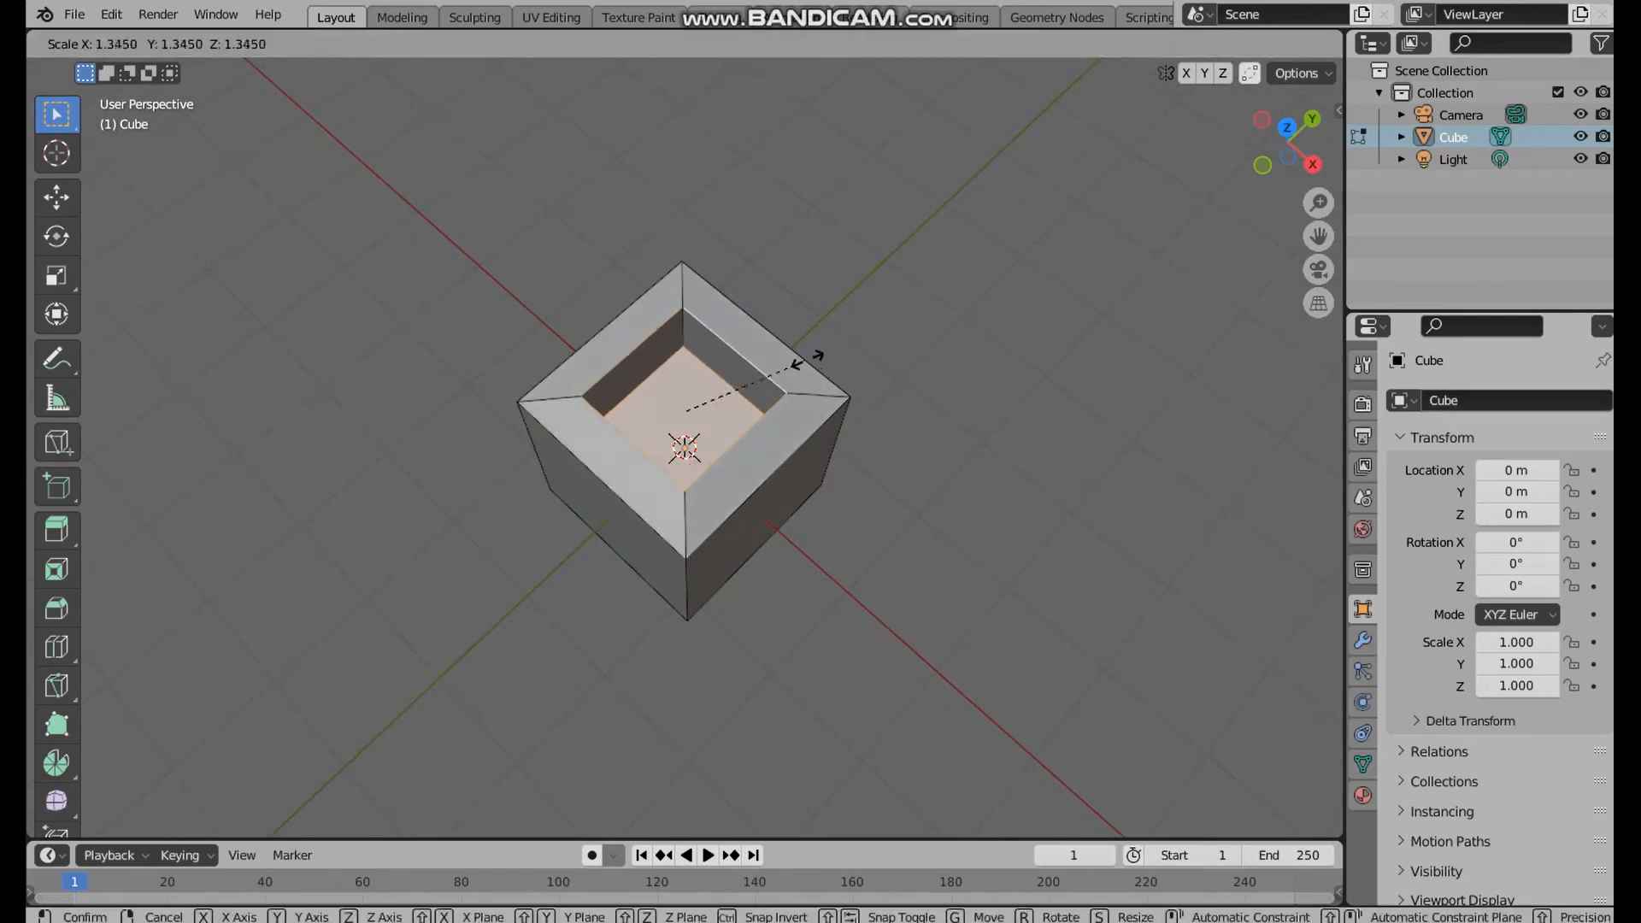
pyautogui.click(848, 362)
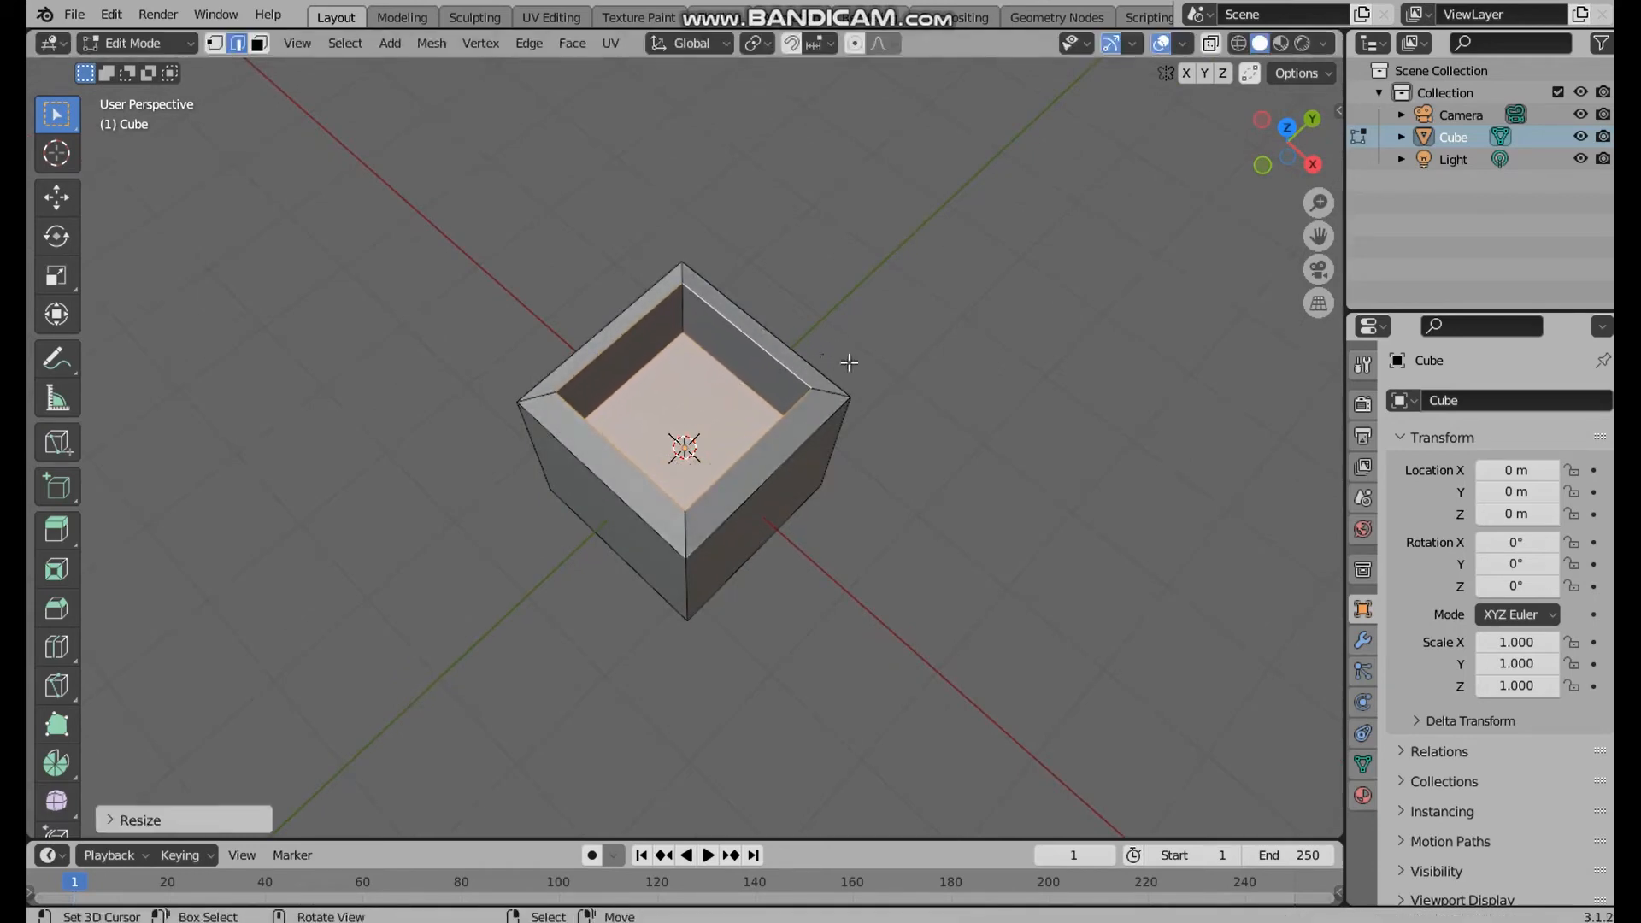
pyautogui.moveTo(848, 362); pyautogui.dragTo(626, 404, button='middle')
pyautogui.moveTo(659, 337); pyautogui.dragTo(708, 480, button='middle')
pyautogui.click(878, 539)
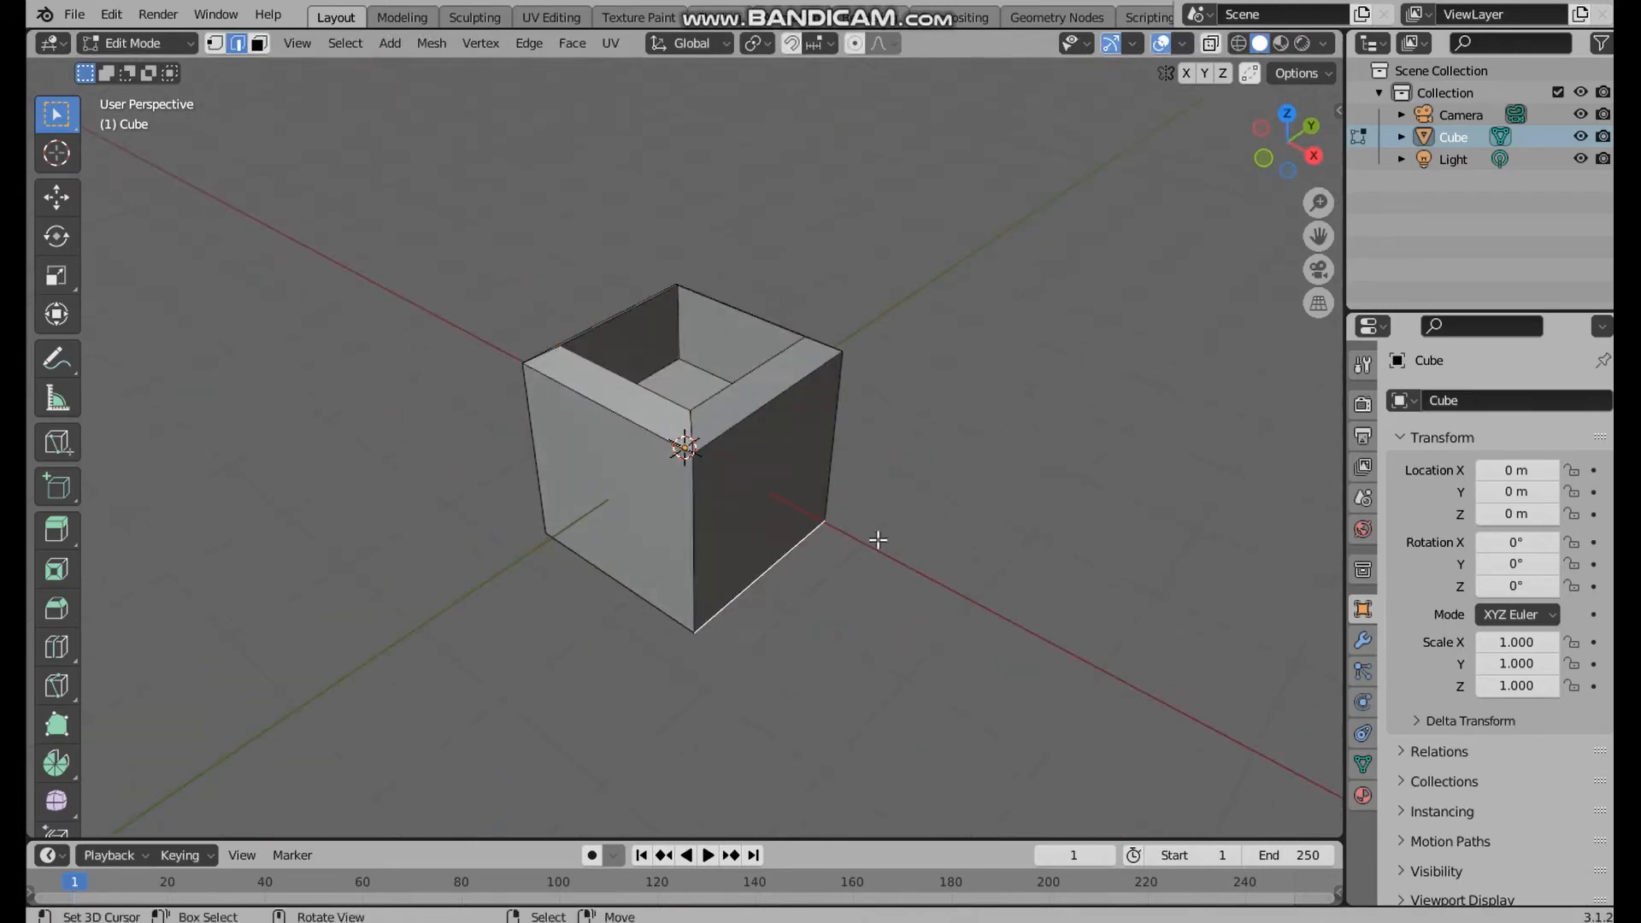
pyautogui.press('Tab')
pyautogui.moveTo(974, 465); pyautogui.dragTo(777, 496, button='middle')
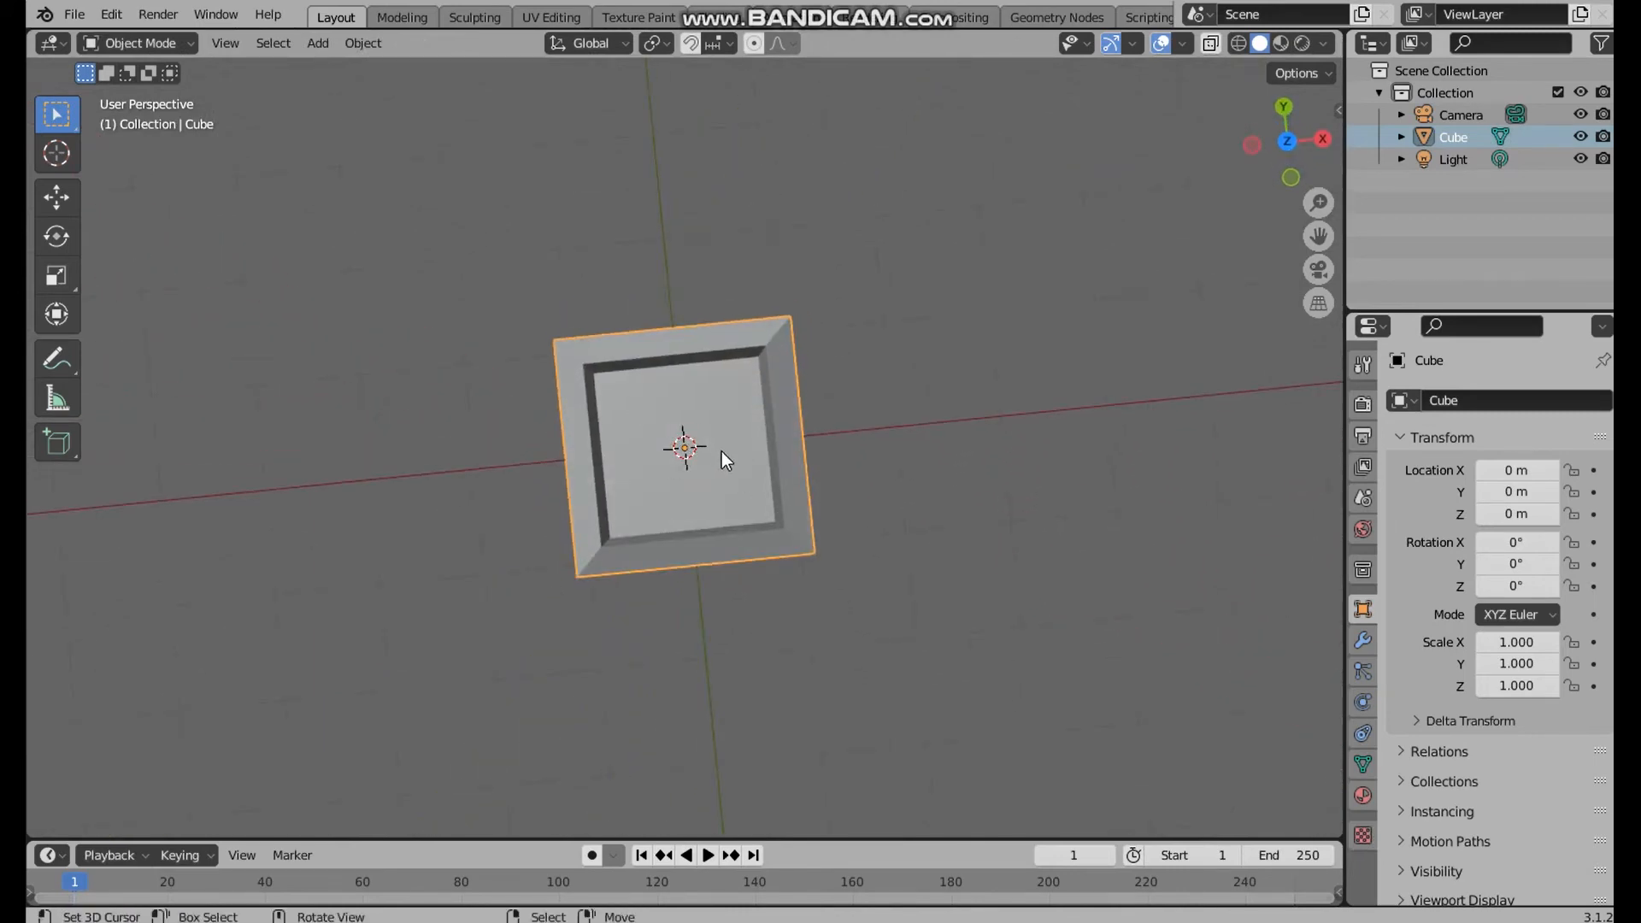
# From the top view, add a UV sphere at the cube's centre and scale it to about 0.574
pyautogui.press('KP_7')
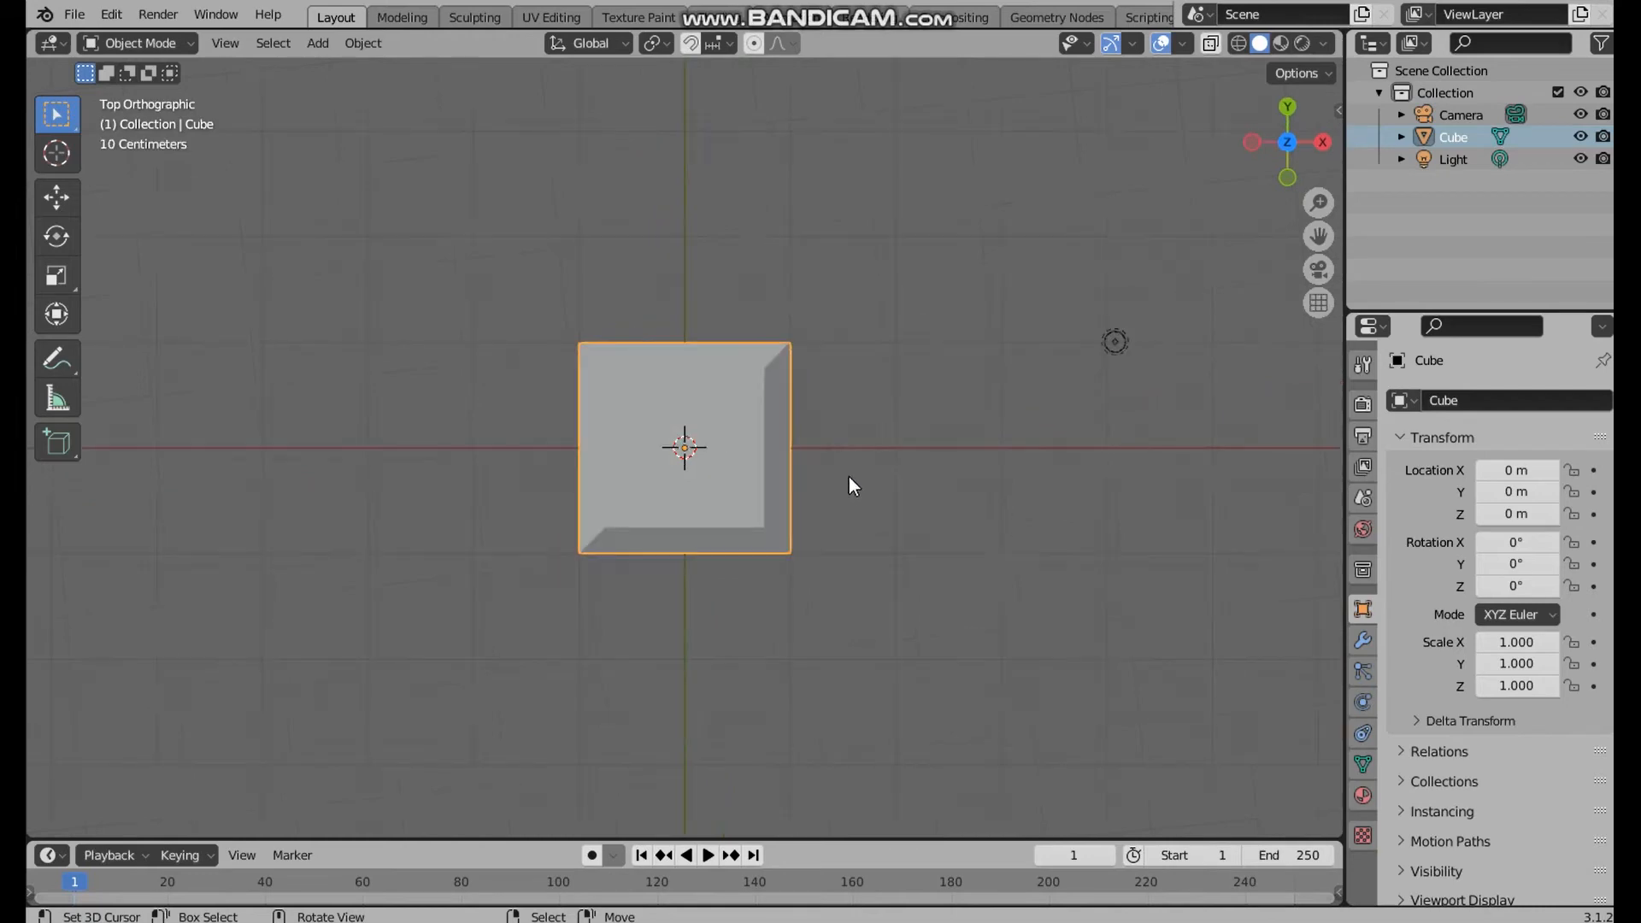
pyautogui.moveTo(817, 468)
pyautogui.mouseDown(button='middle')
pyautogui.moveTo(814, 428)
pyautogui.moveTo(812, 445)
pyautogui.mouseUp(button='middle')
pyautogui.hotkey('shift', 'a')
pyautogui.hotkey('shift', 'a')
pyautogui.moveTo(632, 117)
pyautogui.click(743, 183)
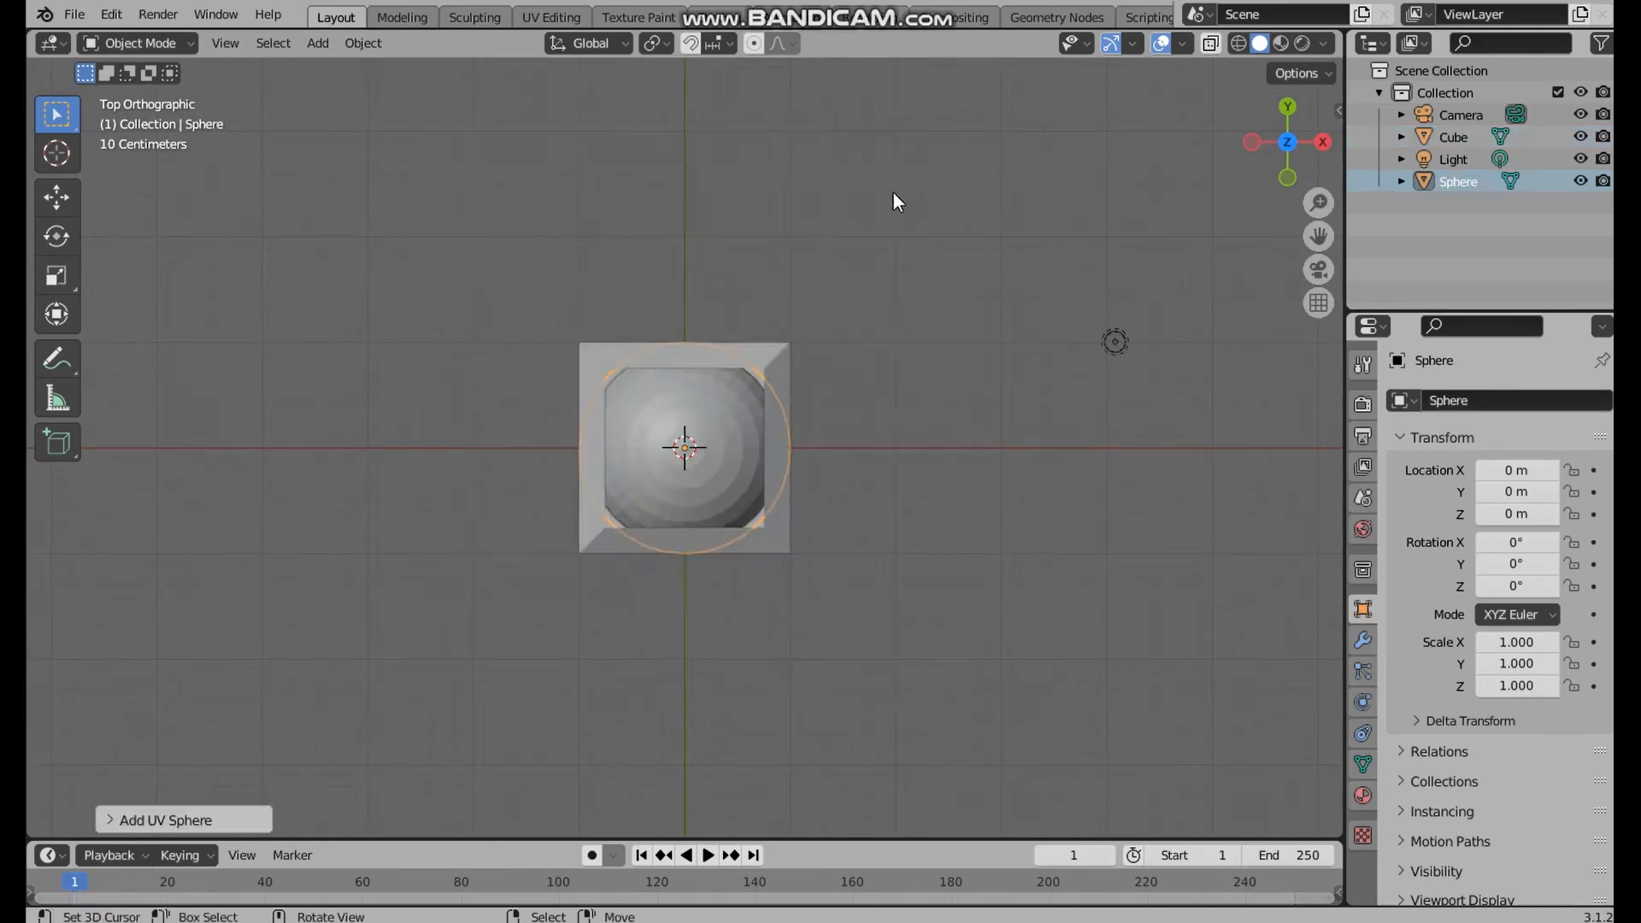
pyautogui.press('s')
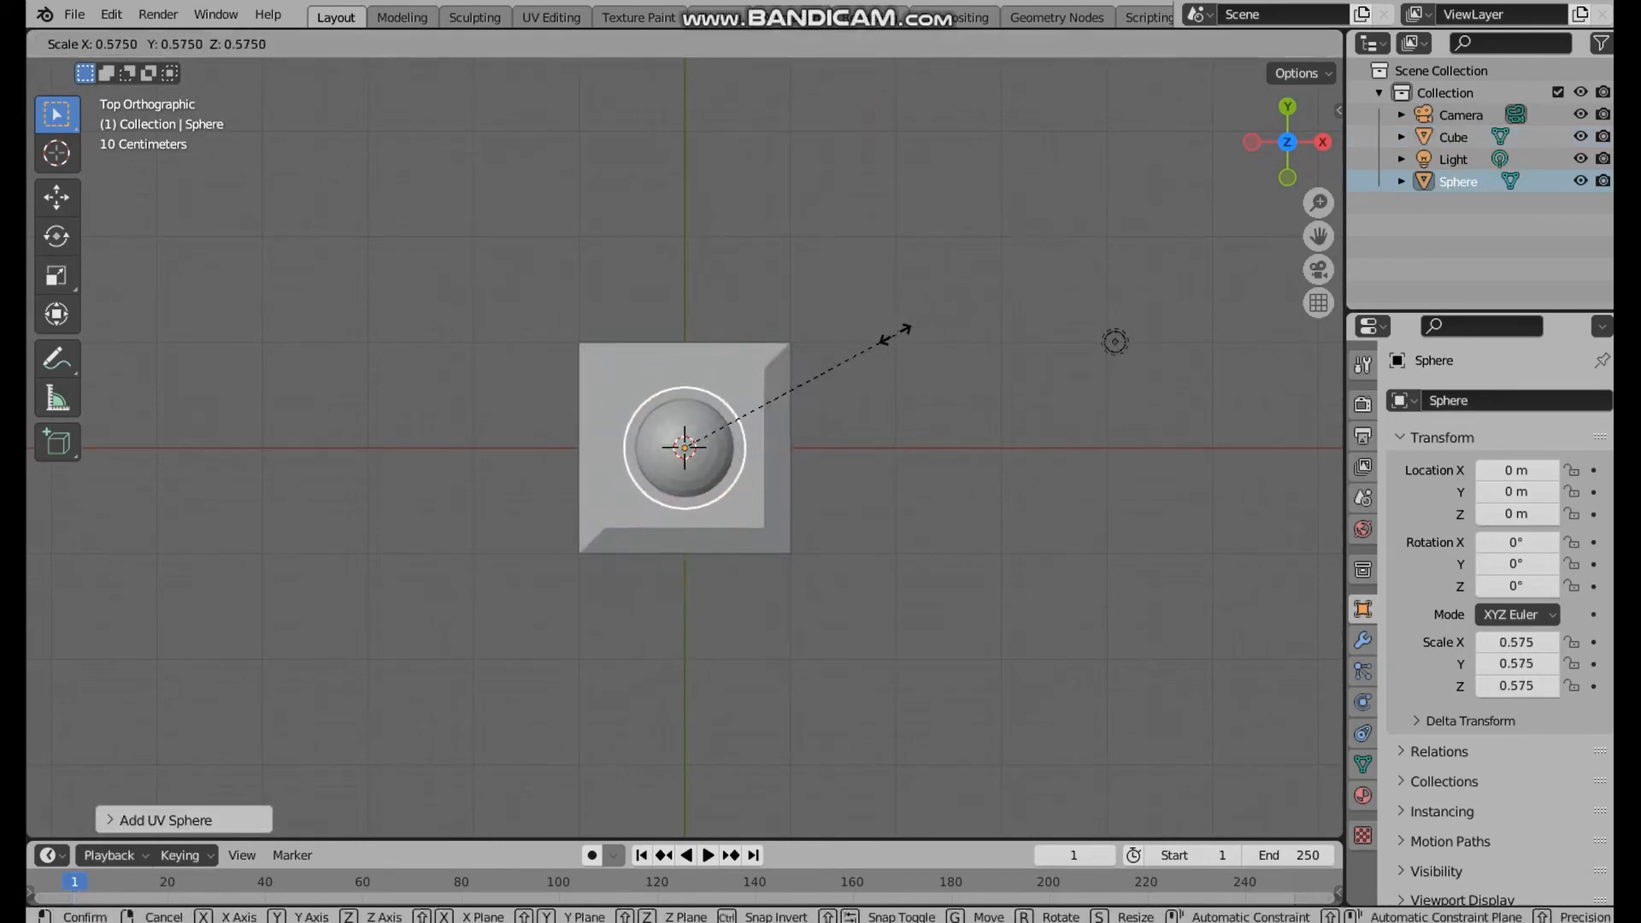
pyautogui.click(889, 335)
# Subtract the sphere from the cube with Bool Tool Difference, keeping the cube as the active object, and clear the selection
pyautogui.moveTo(883, 365); pyautogui.dragTo(868, 341, button='middle')
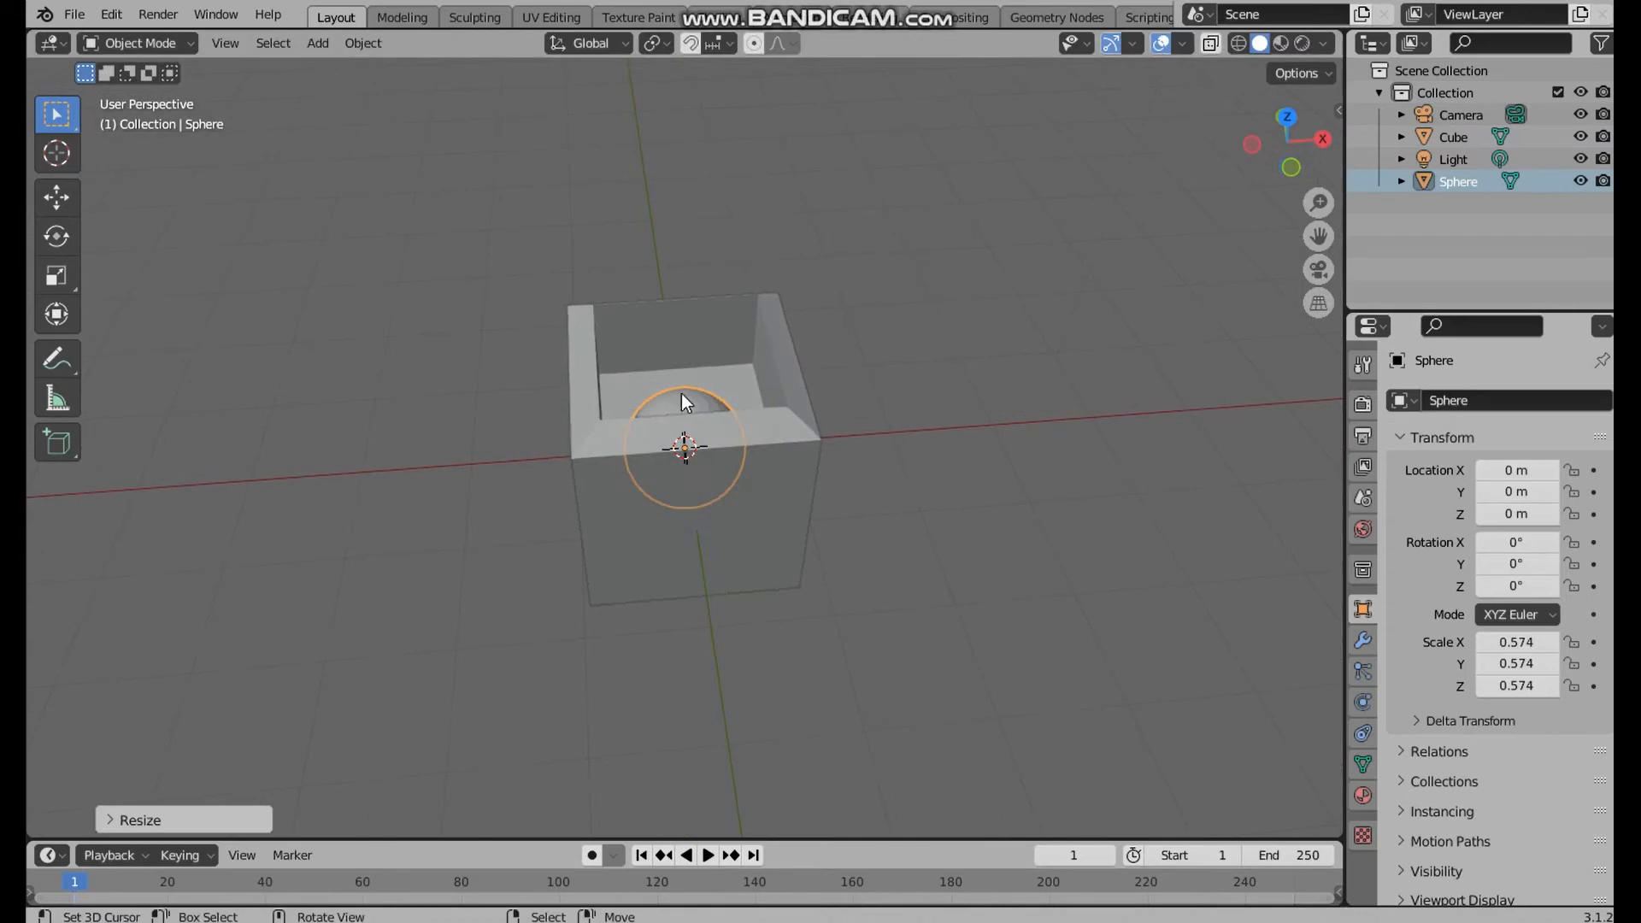
pyautogui.moveTo(680, 394); pyautogui.dragTo(790, 453, button='middle')
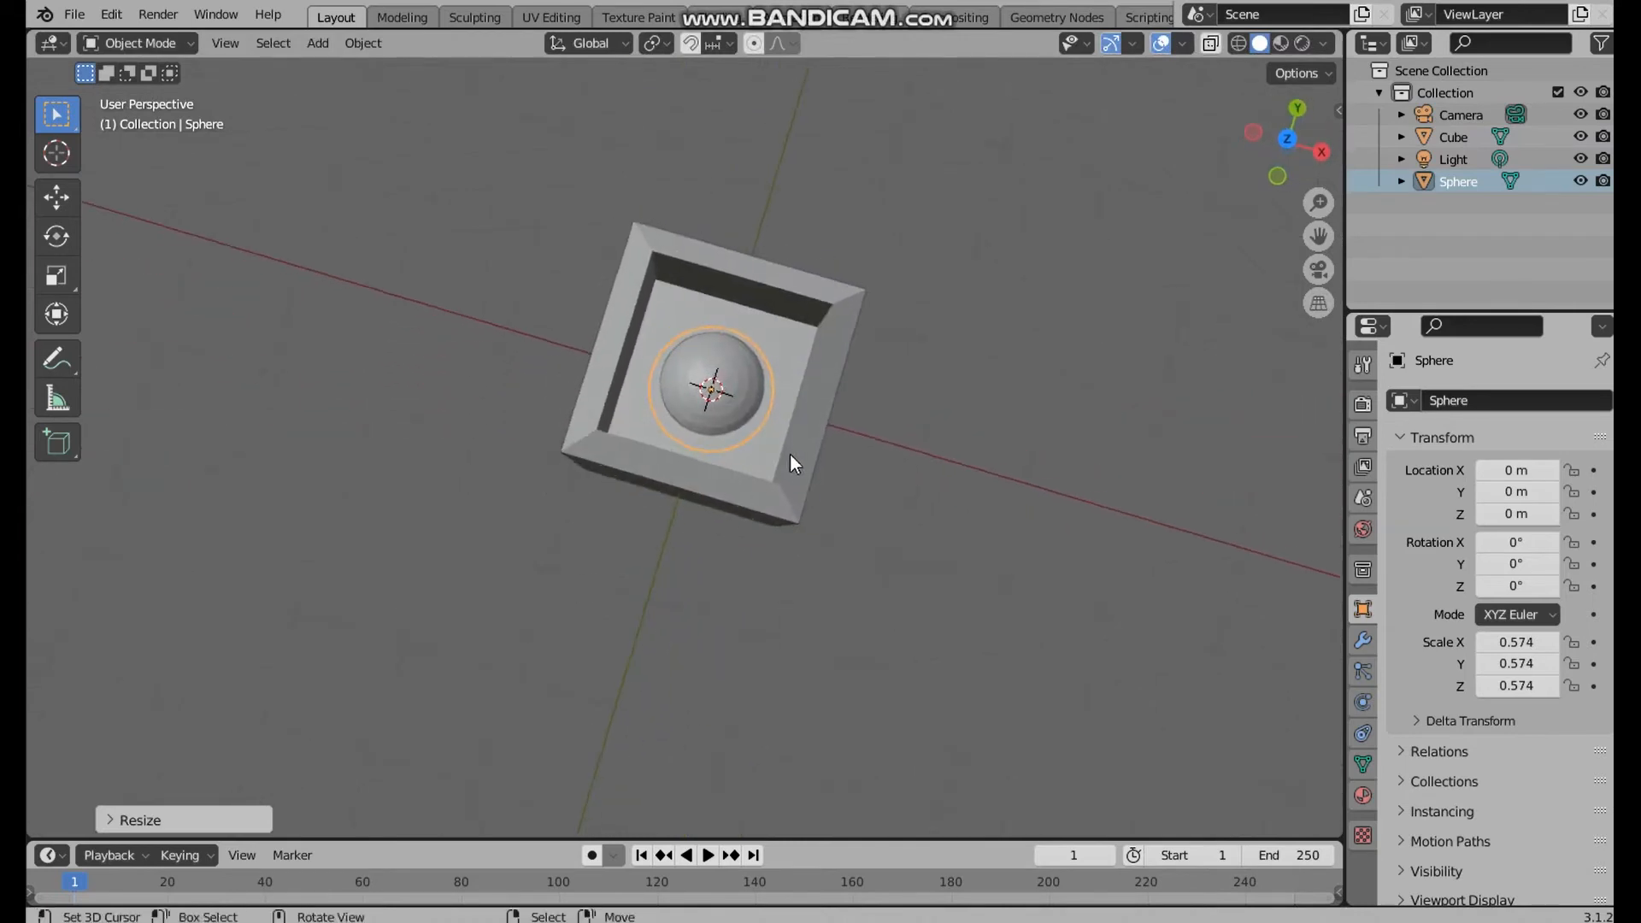
pyautogui.scroll(5, 792, 441)
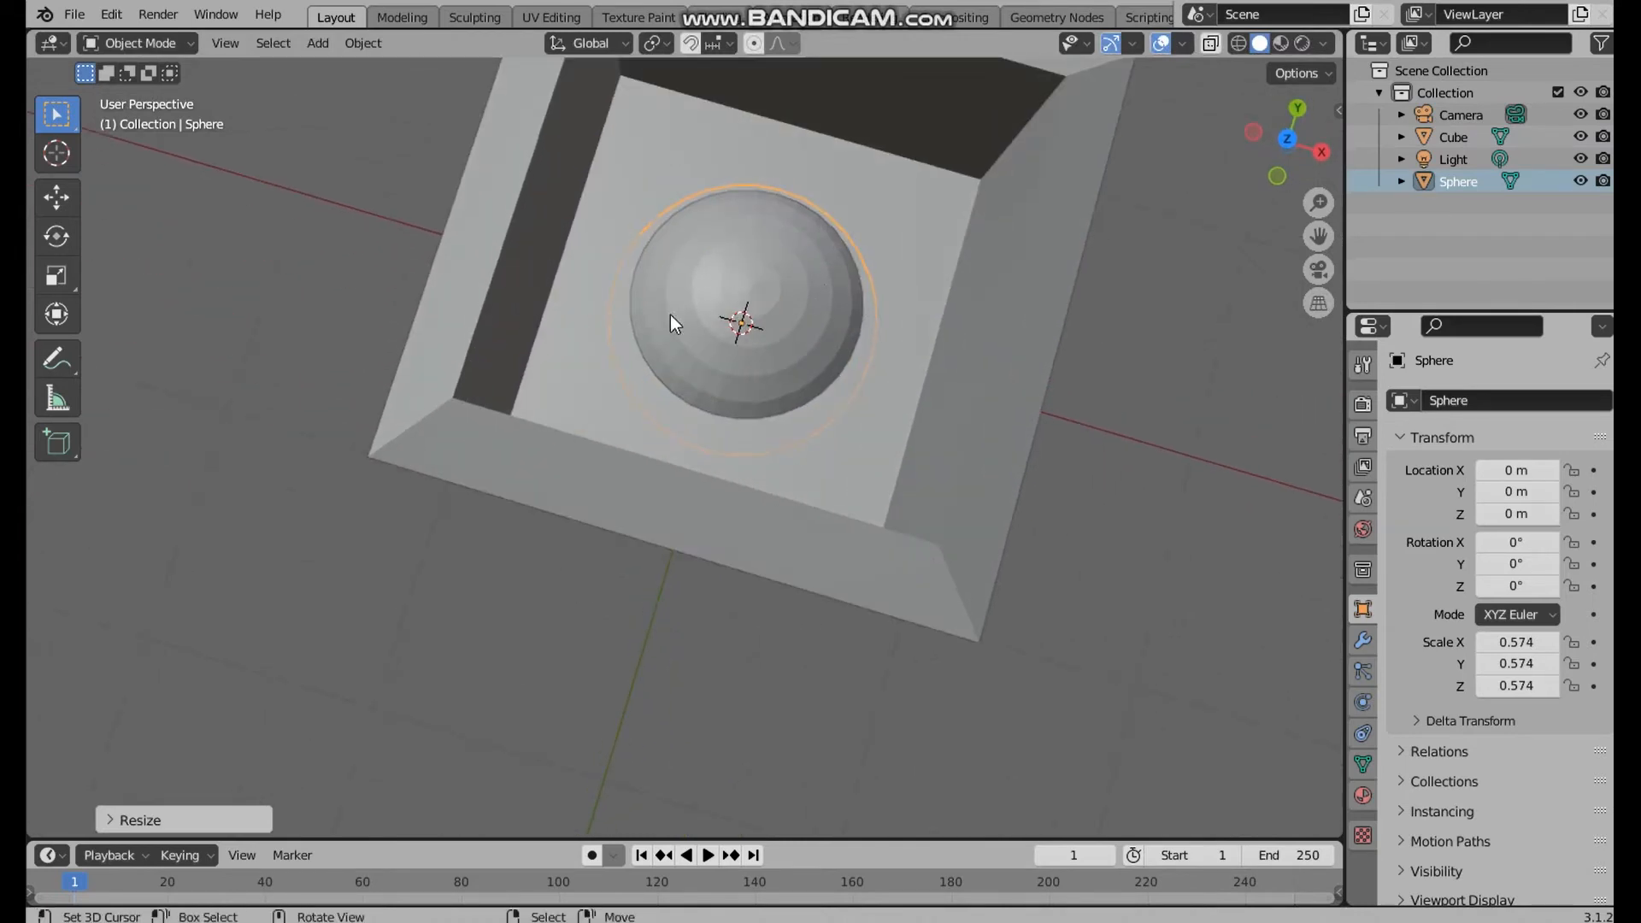
pyautogui.keyDown('shift'); pyautogui.click(491, 227); pyautogui.keyUp('shift')
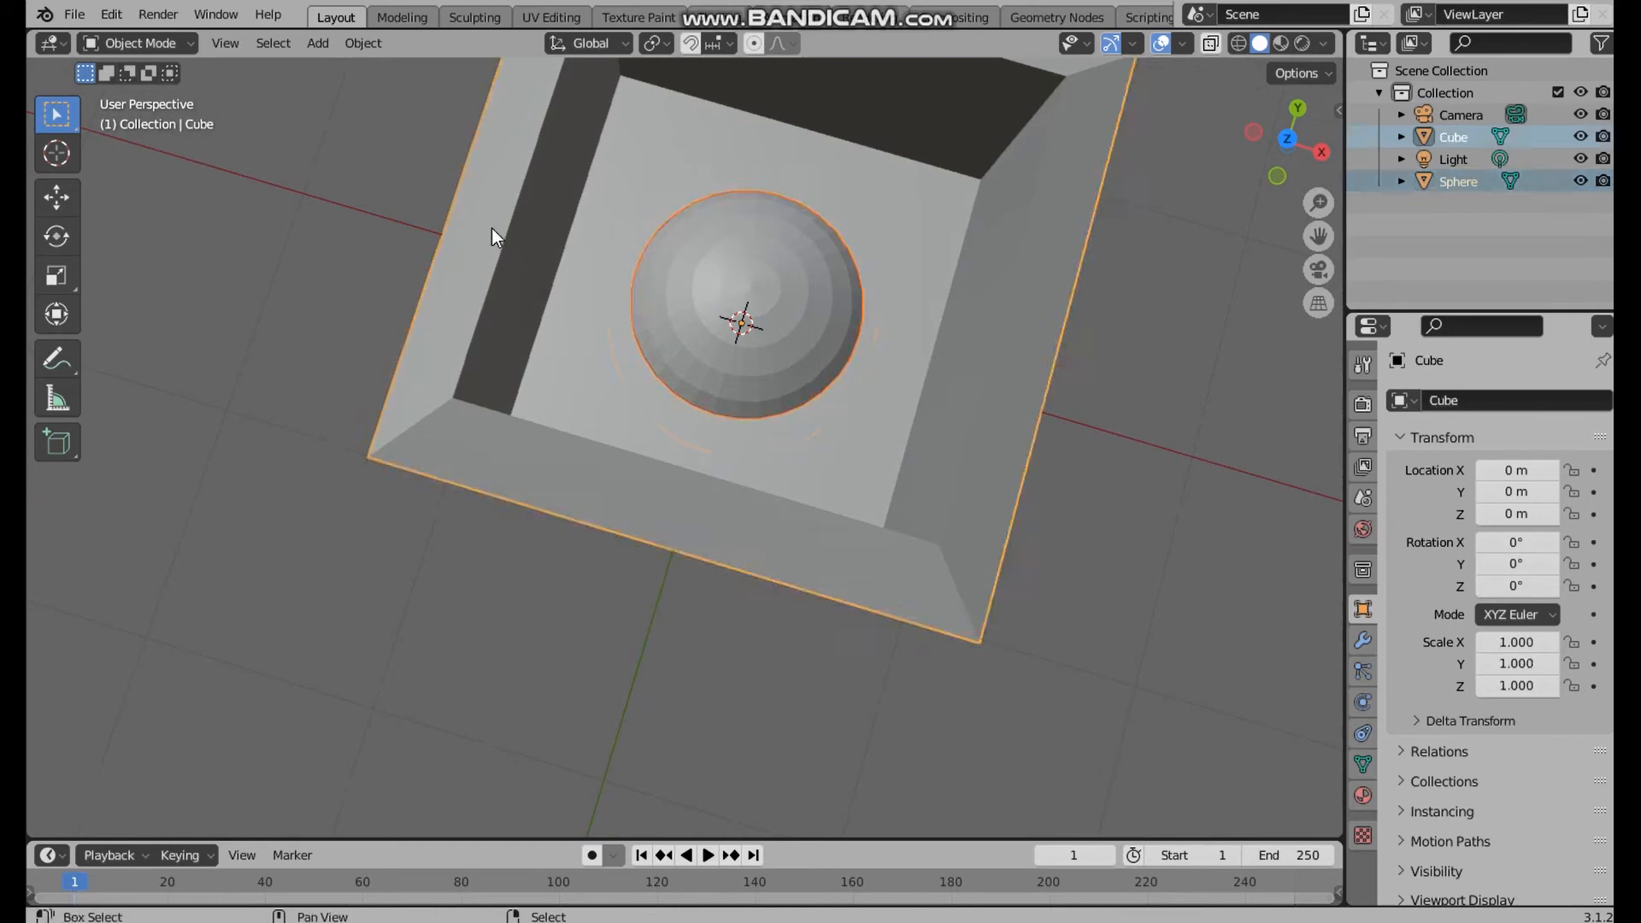
pyautogui.press('F3')
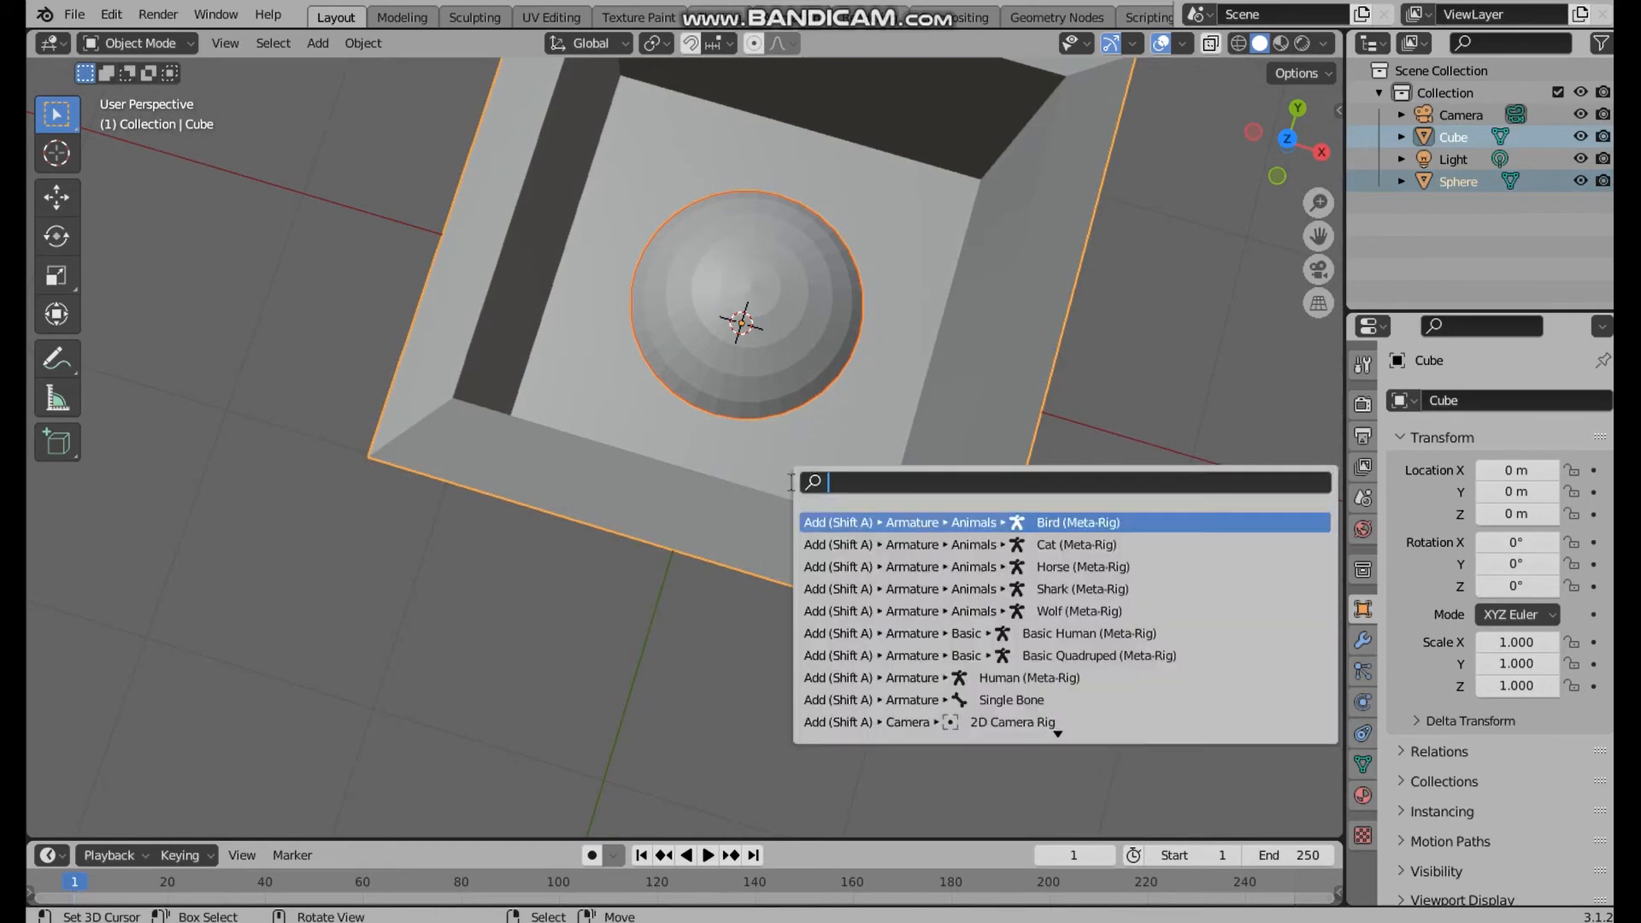
pyautogui.write('boo')
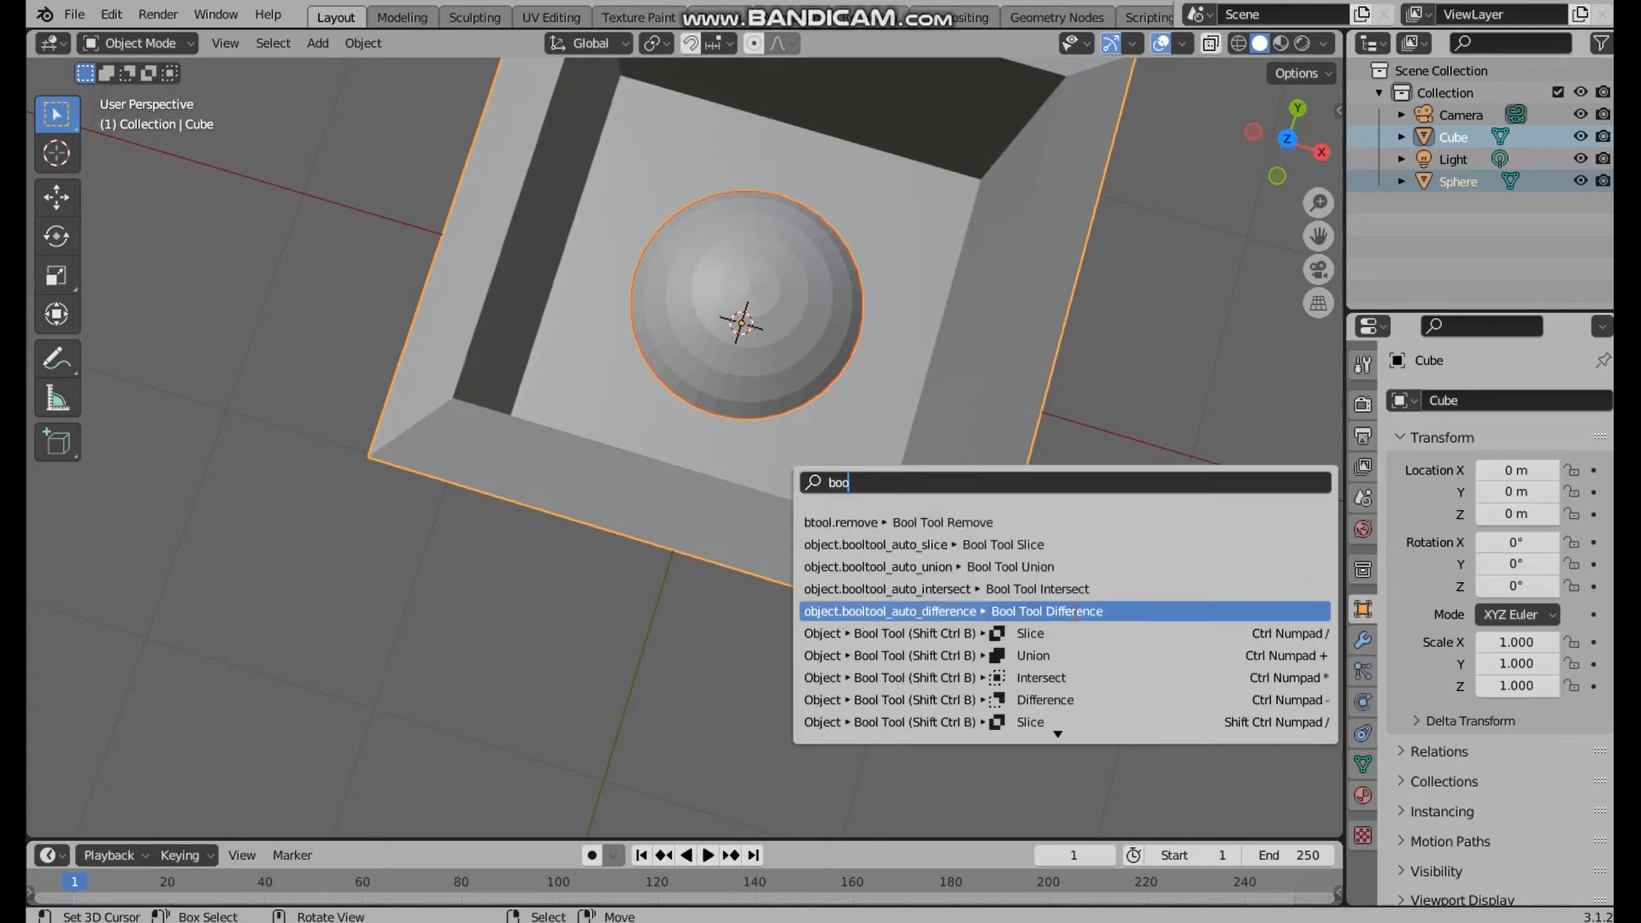
pyautogui.click(1075, 611)
pyautogui.moveTo(720, 244); pyautogui.dragTo(739, 152, button='middle')
pyautogui.moveTo(870, 236); pyautogui.dragTo(812, 469, button='middle')
pyautogui.click(984, 404)
pyautogui.scroll(-3, 895, 458)
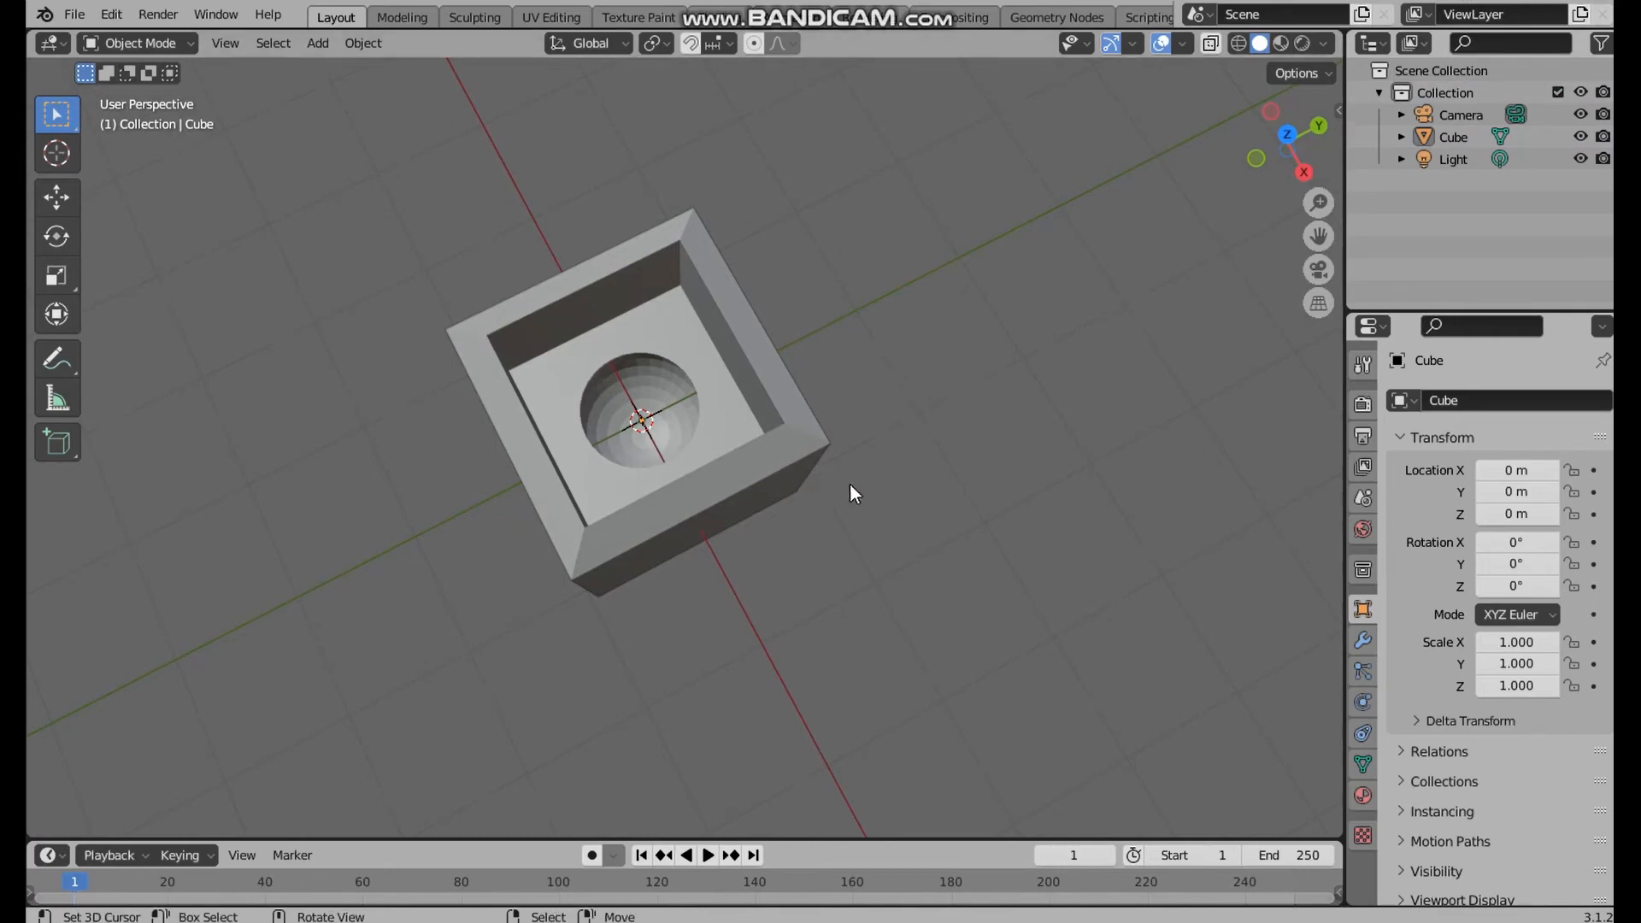
pyautogui.moveTo(849, 483); pyautogui.dragTo(718, 441, button='middle')
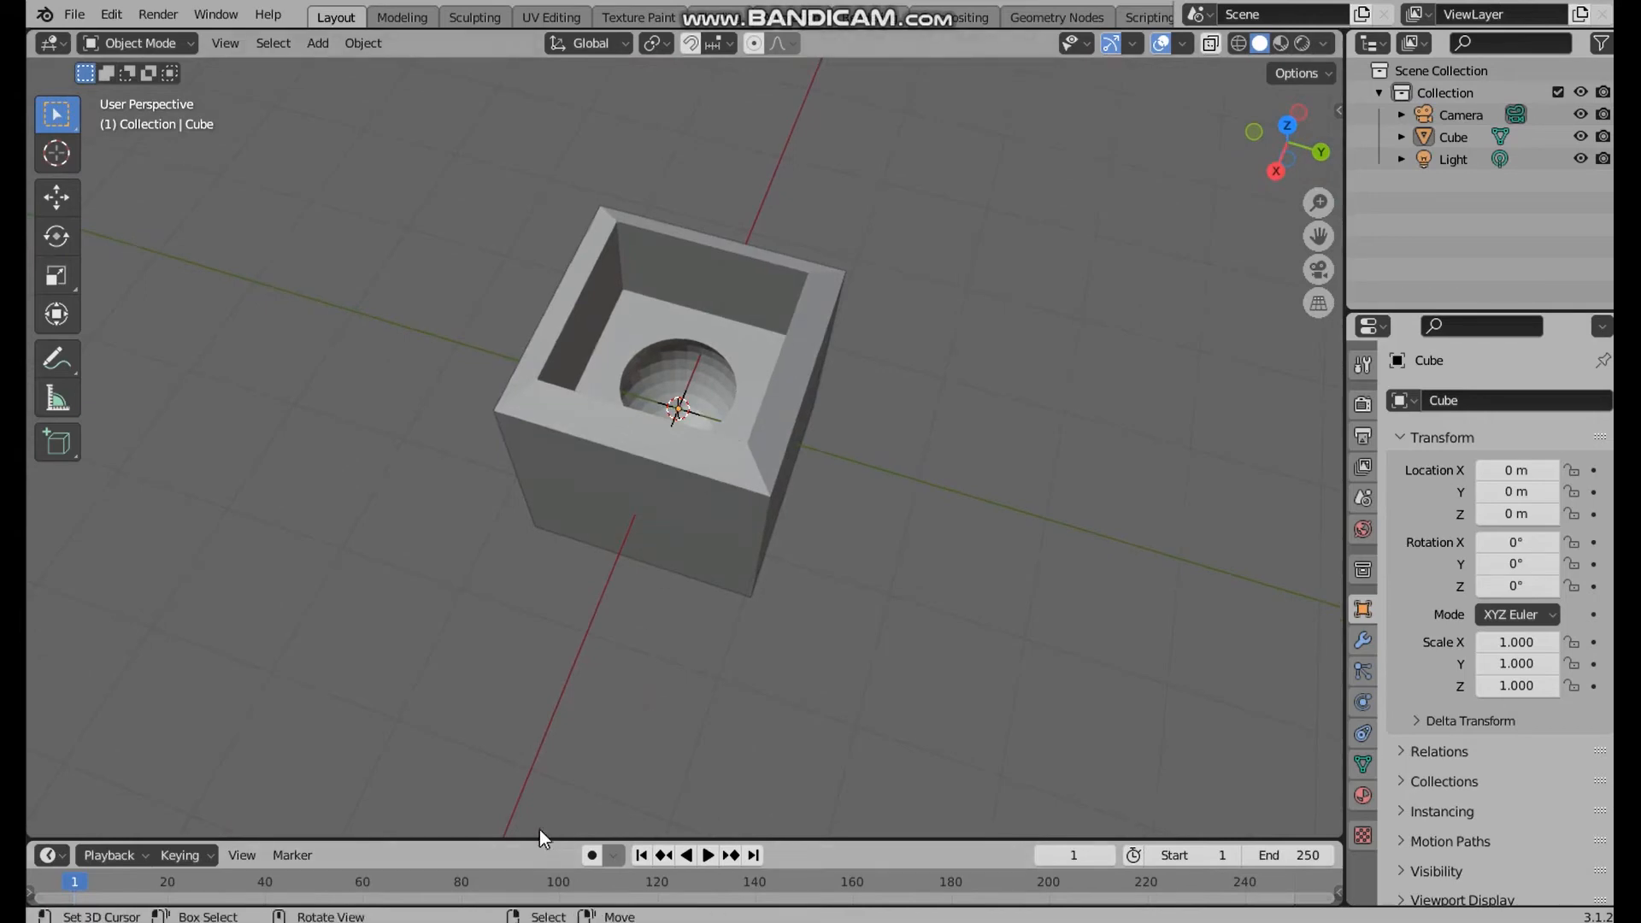
# Enlarge the timeline area and look through the available editor types, keeping Timeline as its editor
pyautogui.moveTo(538, 840); pyautogui.dragTo(541, 778)
pyautogui.click(51, 798)
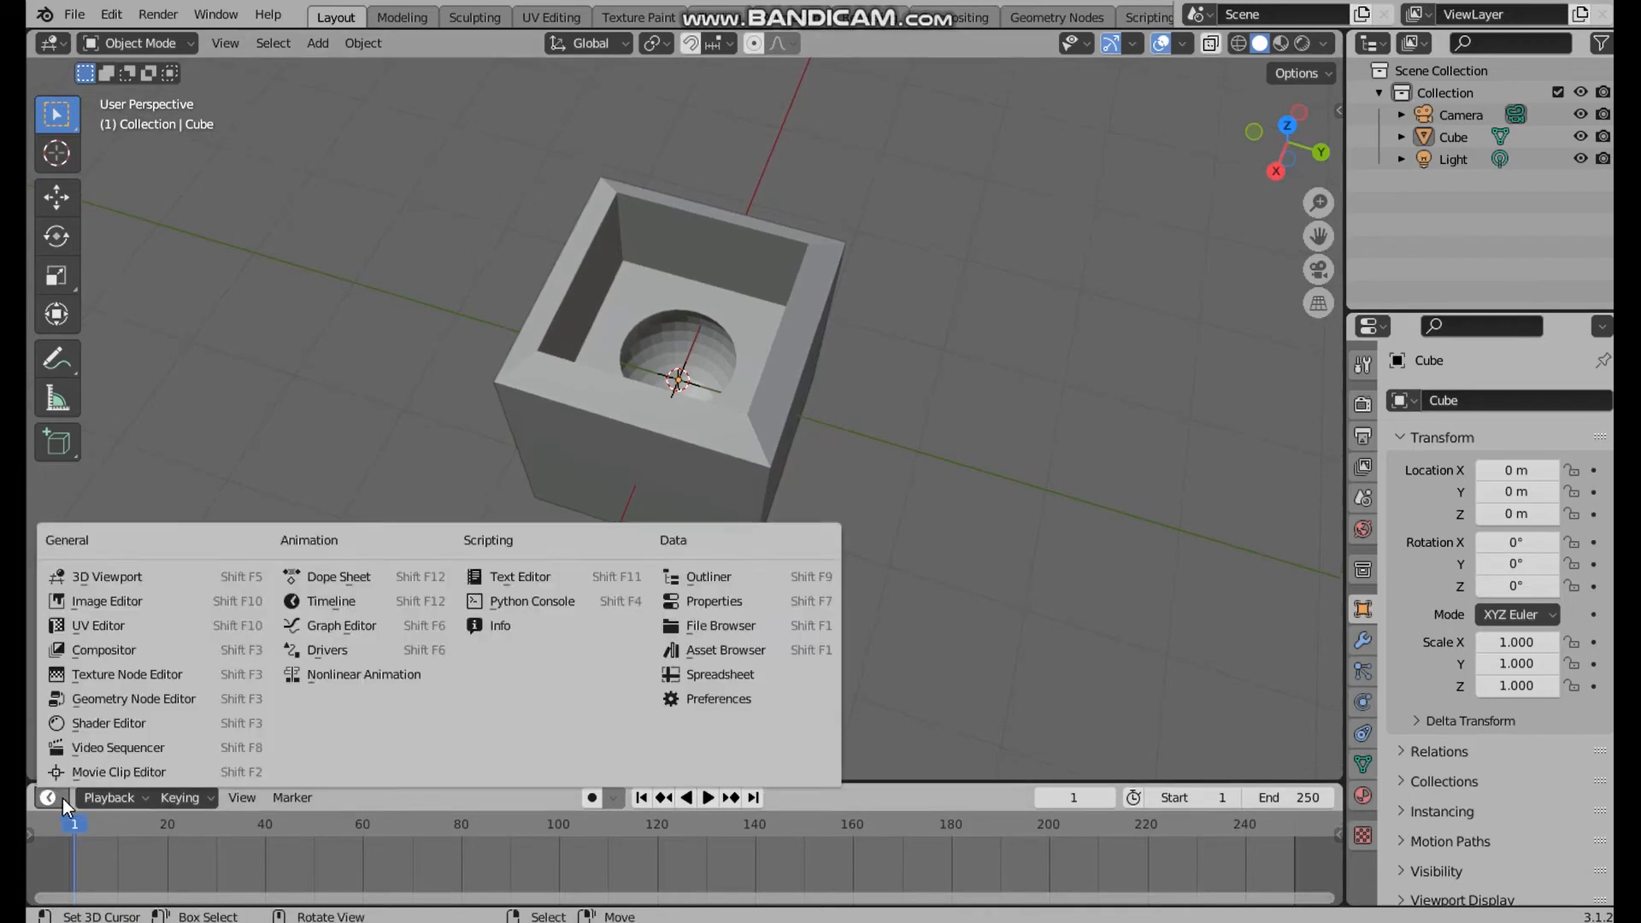
pyautogui.click(63, 799)
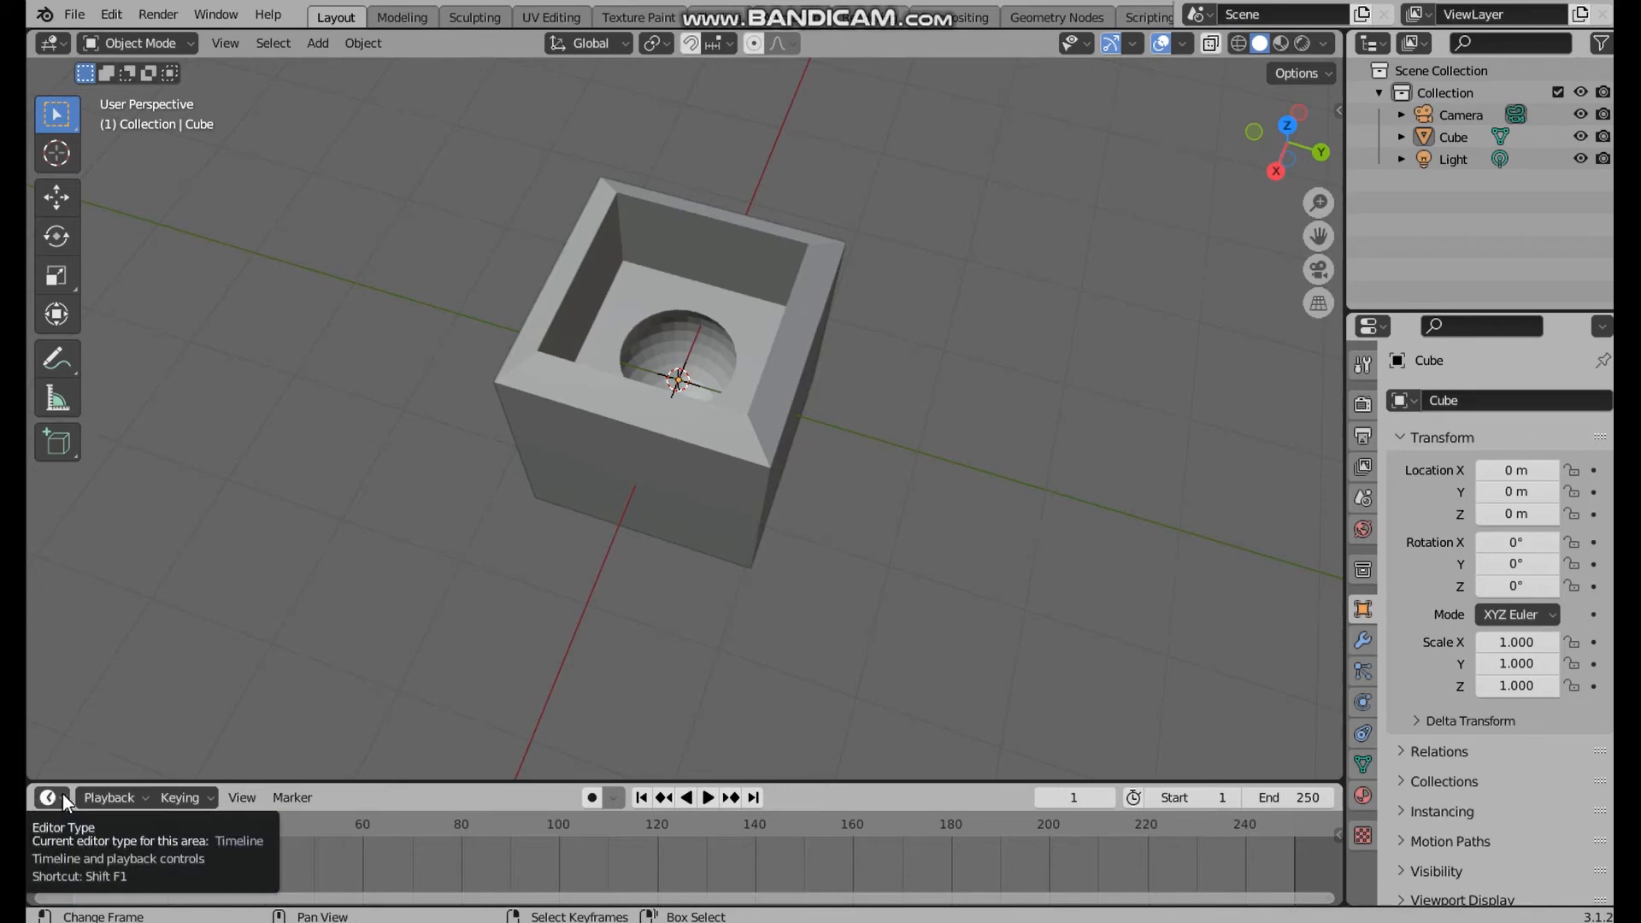
pyautogui.click(64, 793)
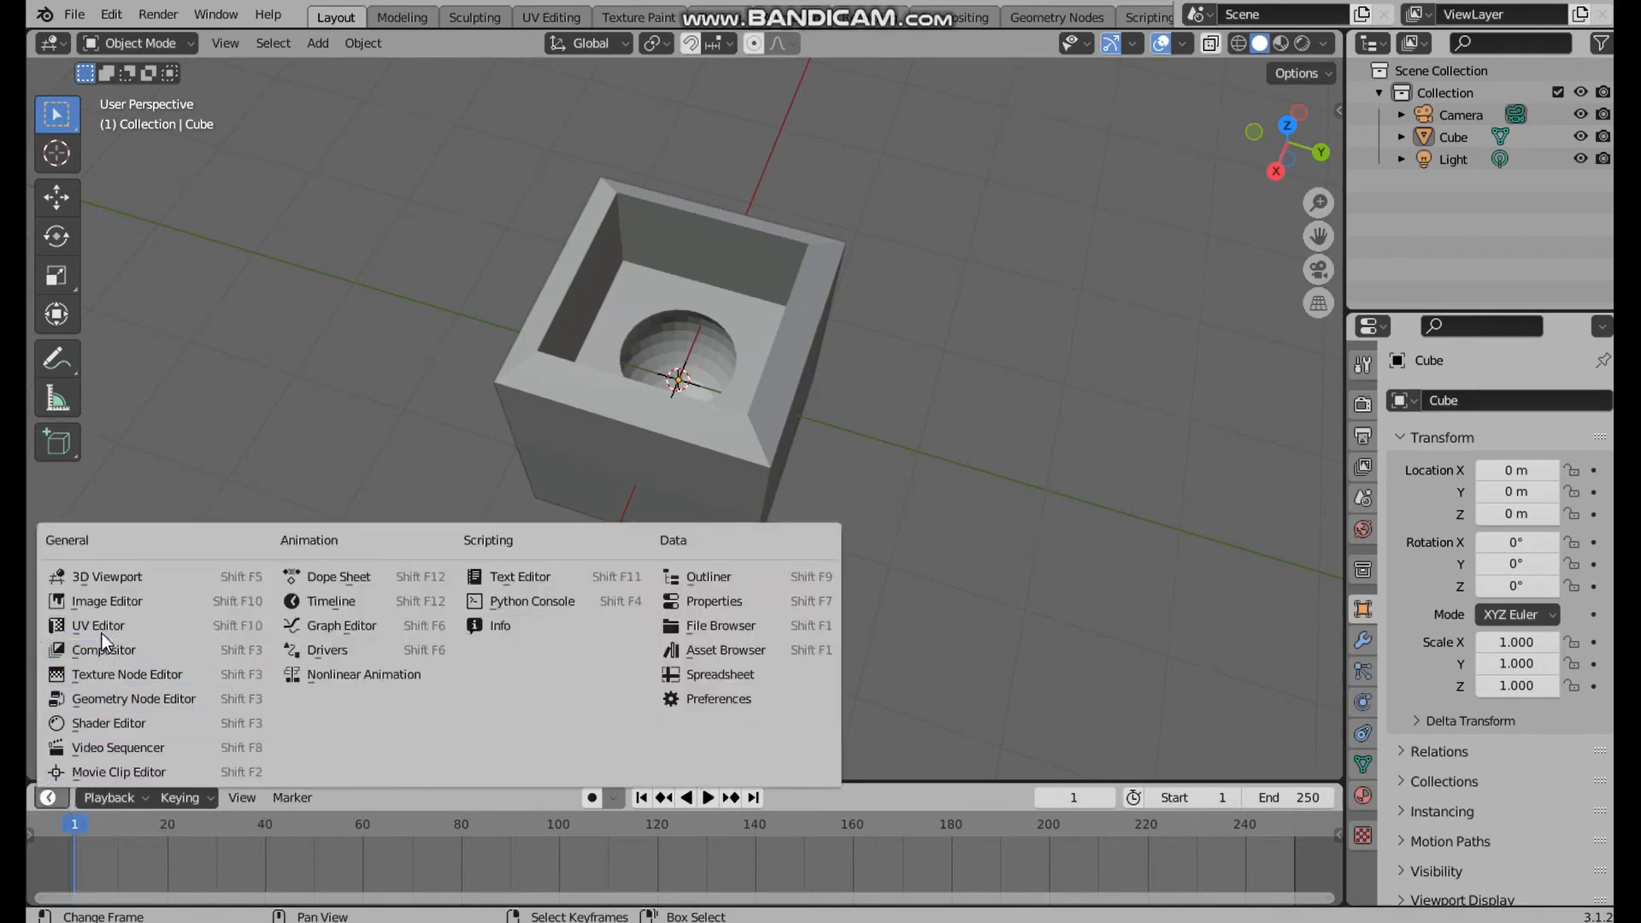
pyautogui.click(331, 598)
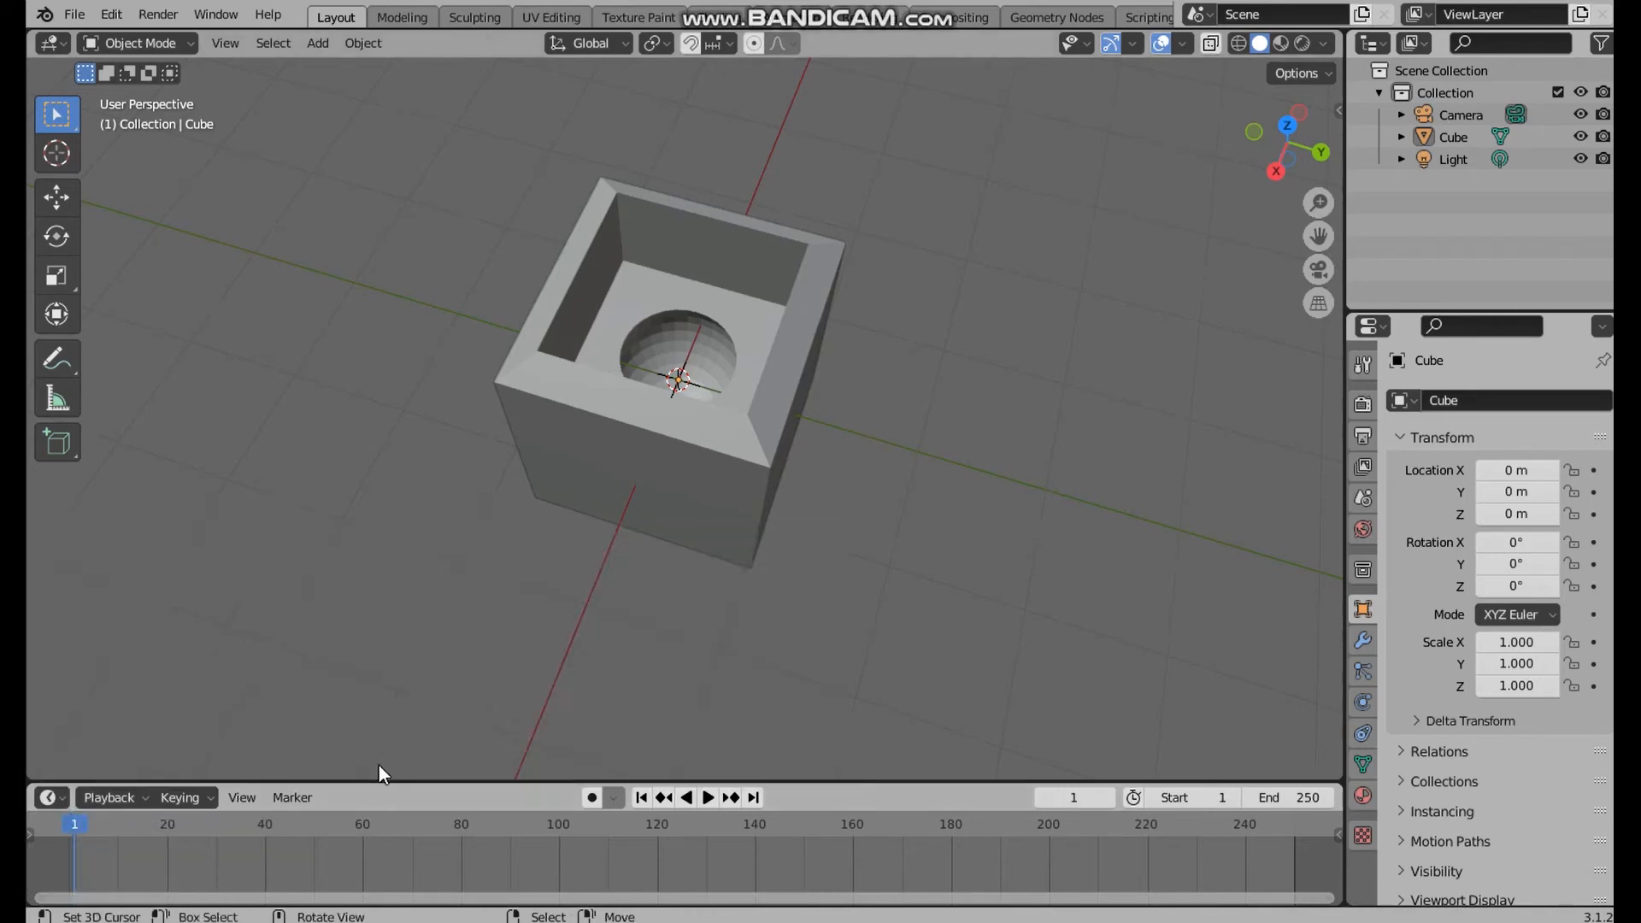
# Join the timeline area into the 3D viewport above it
pyautogui.rightClick(1024, 781)
pyautogui.rightClick(828, 780)
pyautogui.rightClick(828, 780)
pyautogui.click(812, 836)
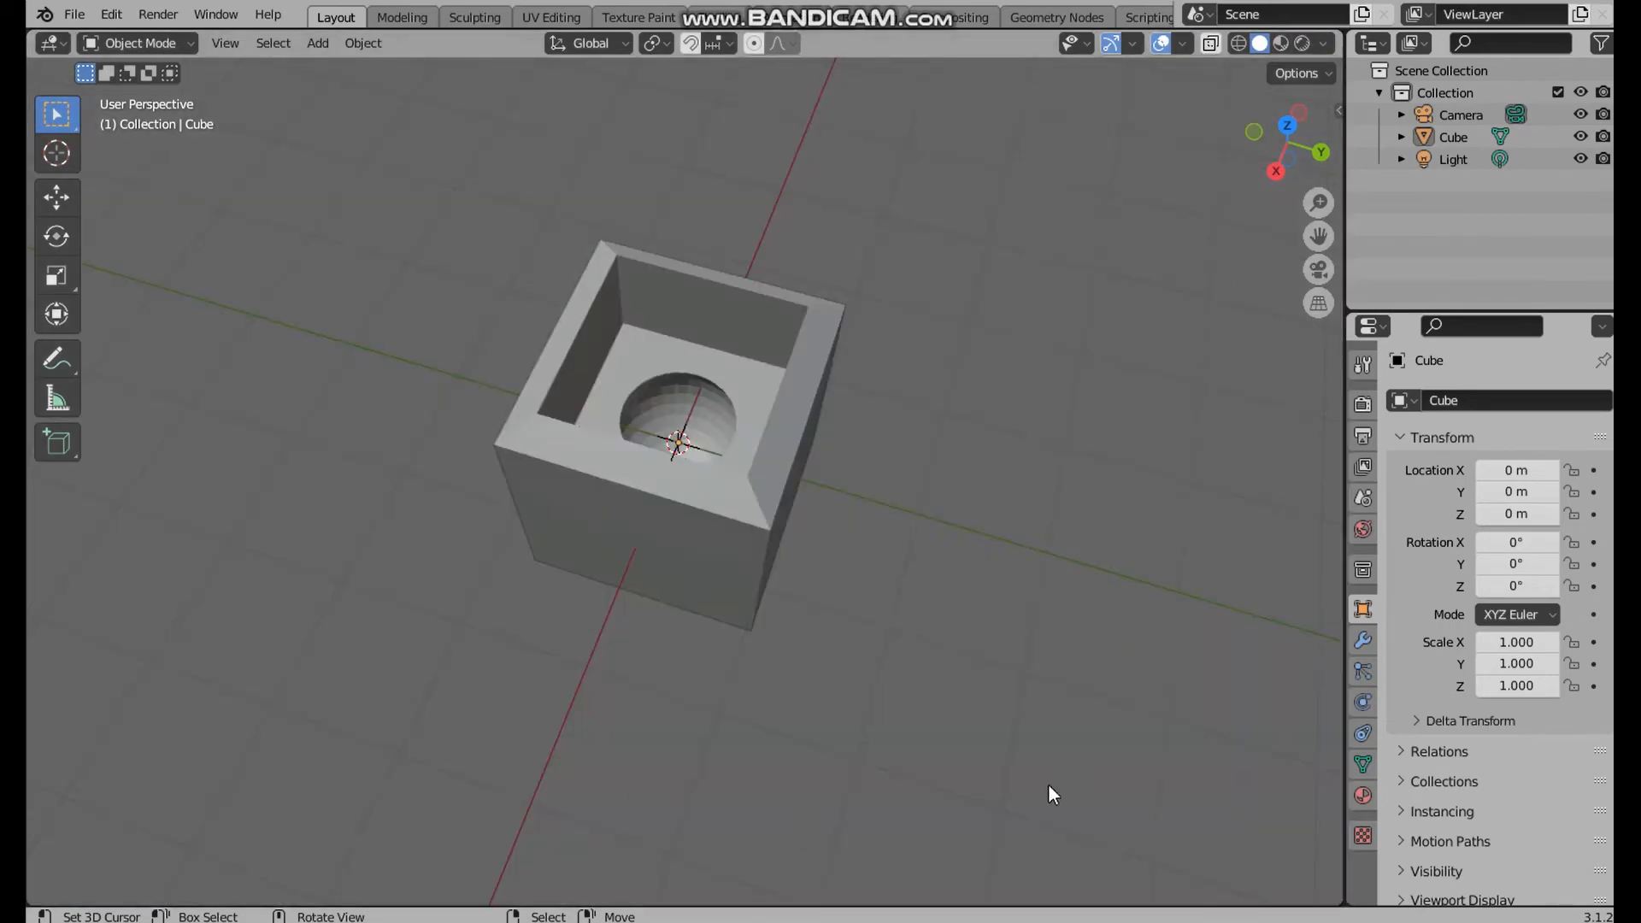
# Split the 3D viewport horizontally, placing the divider low to leave a short second area beneath the main view
pyautogui.rightClick(1013, 906)
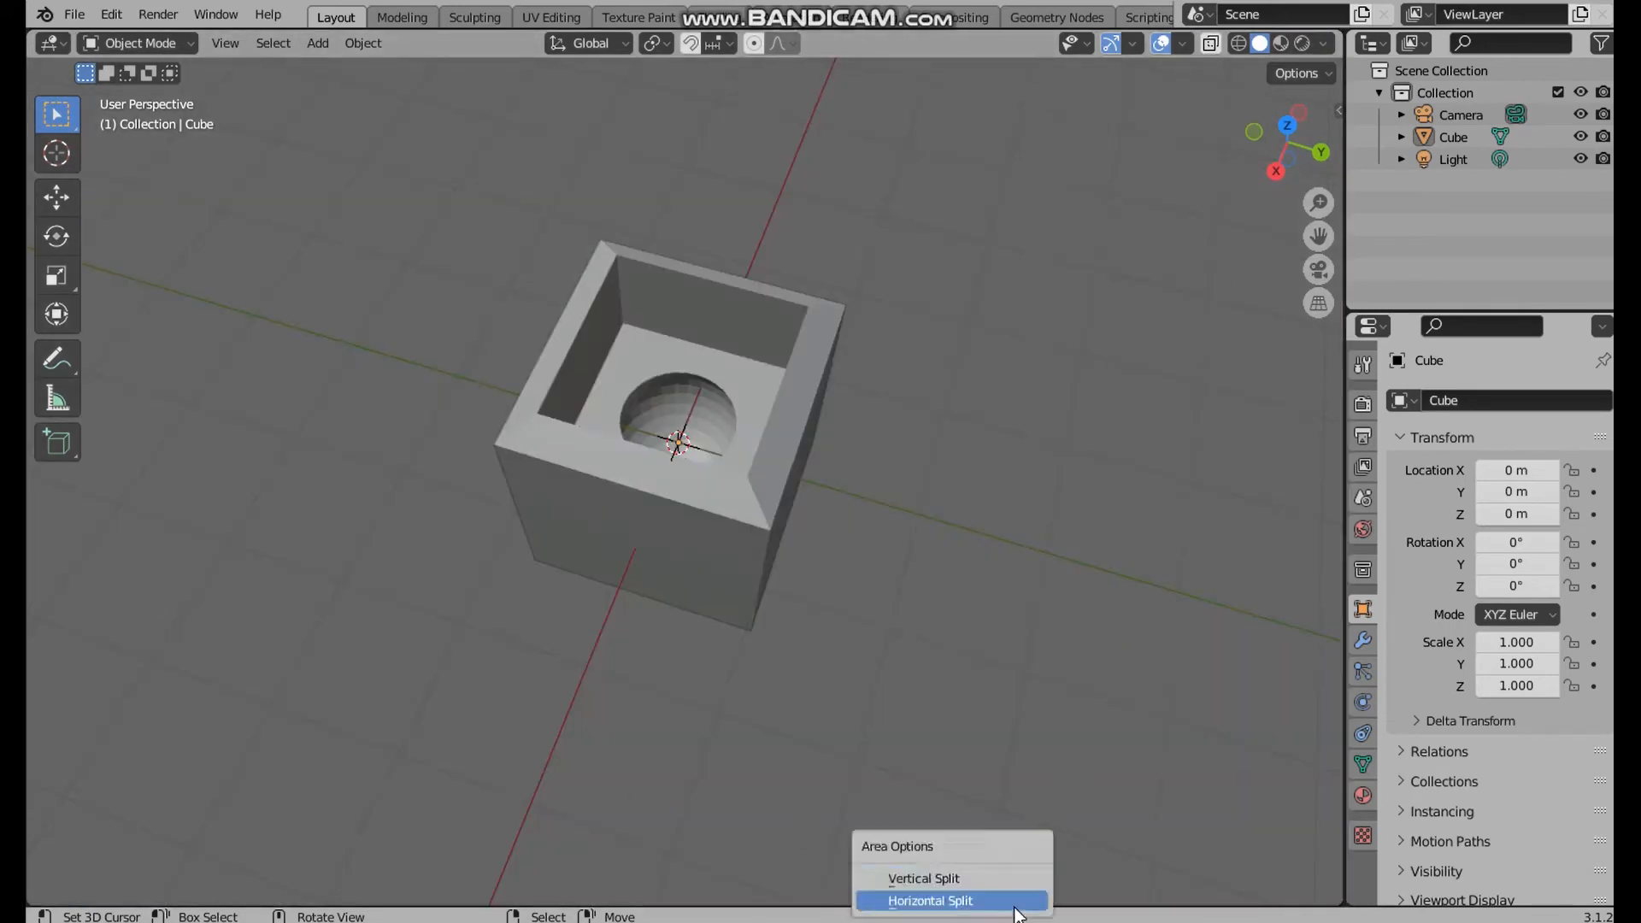
pyautogui.click(965, 901)
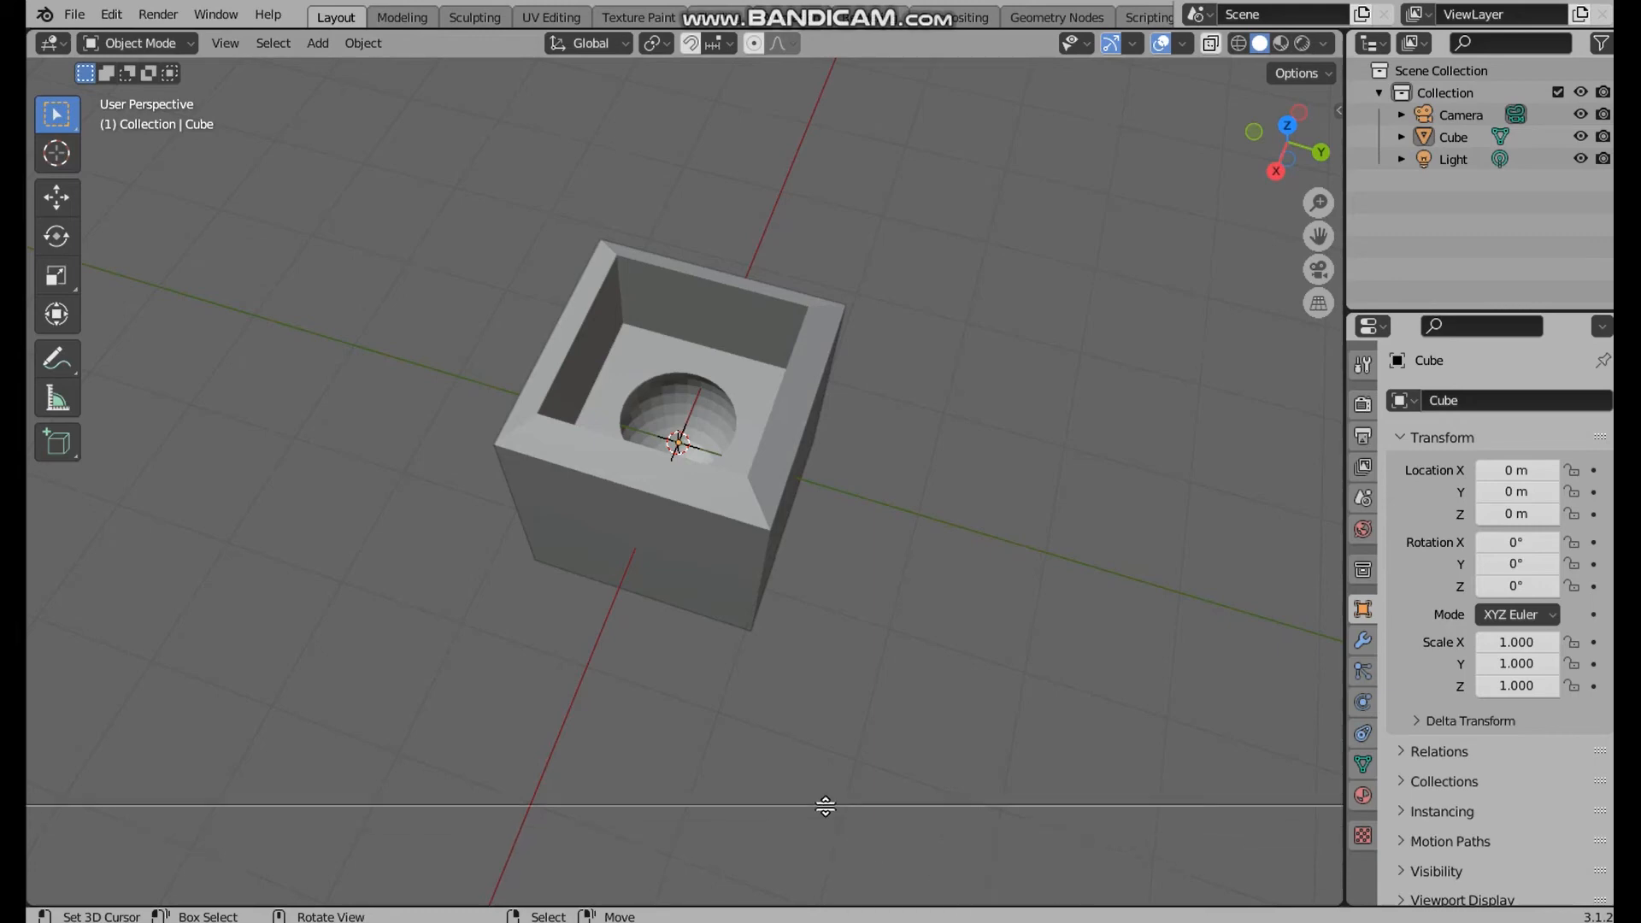
pyautogui.click(824, 803)
pyautogui.scroll(-5, 533, 851)
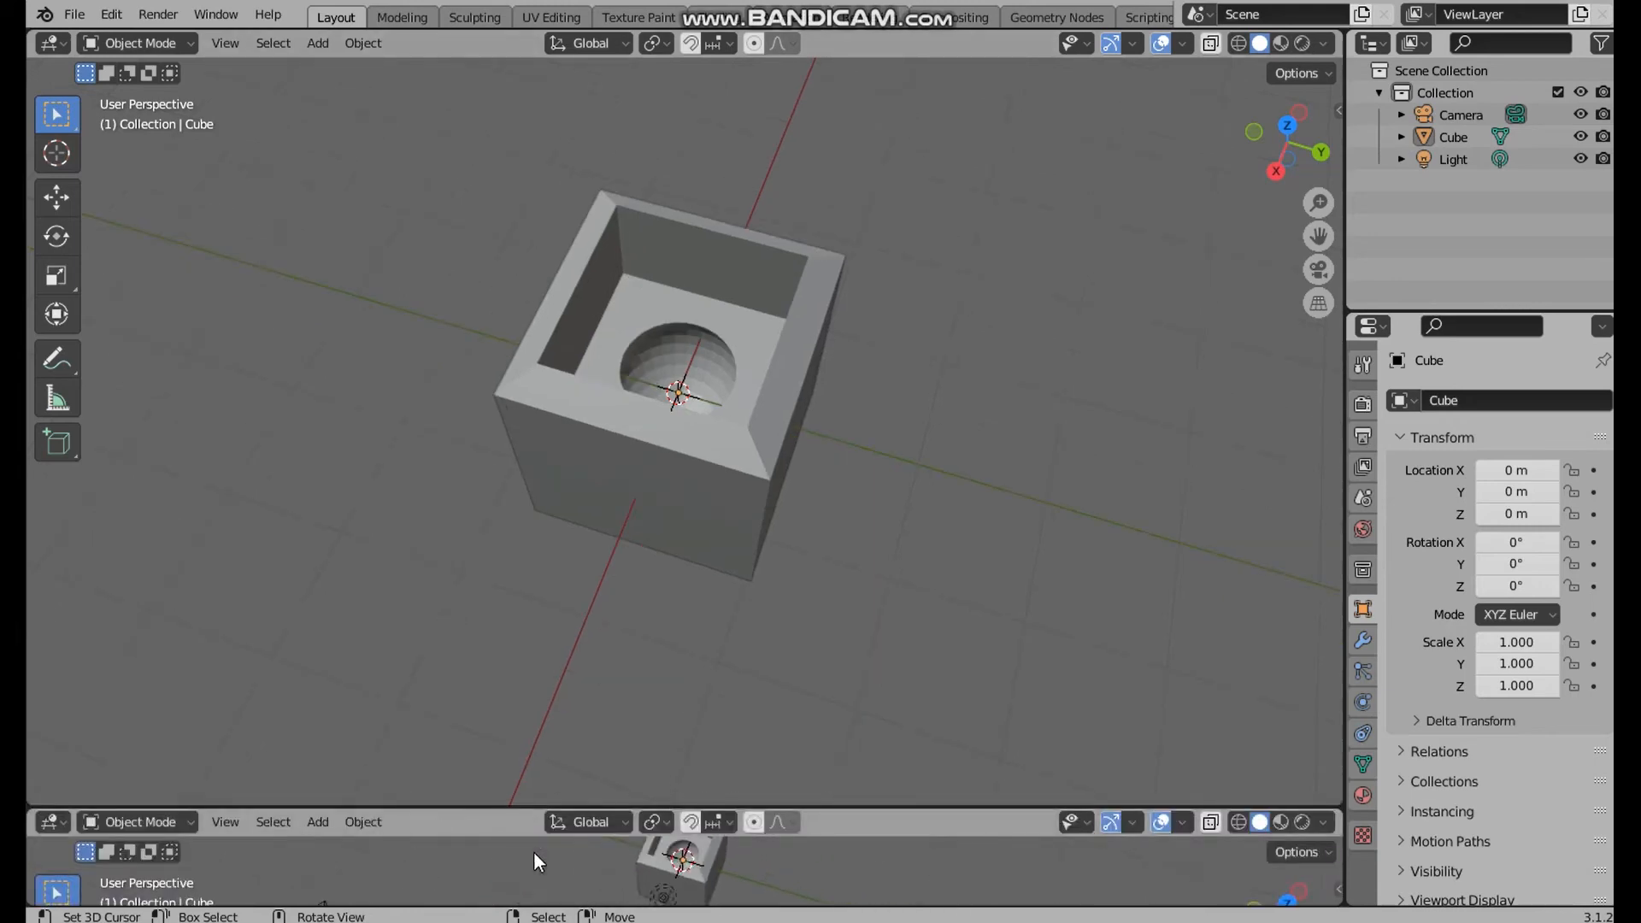
# Turn the short area beneath the 3D viewport into a Timeline editor and make it slightly taller
pyautogui.moveTo(550, 857); pyautogui.dragTo(485, 844, button='middle')
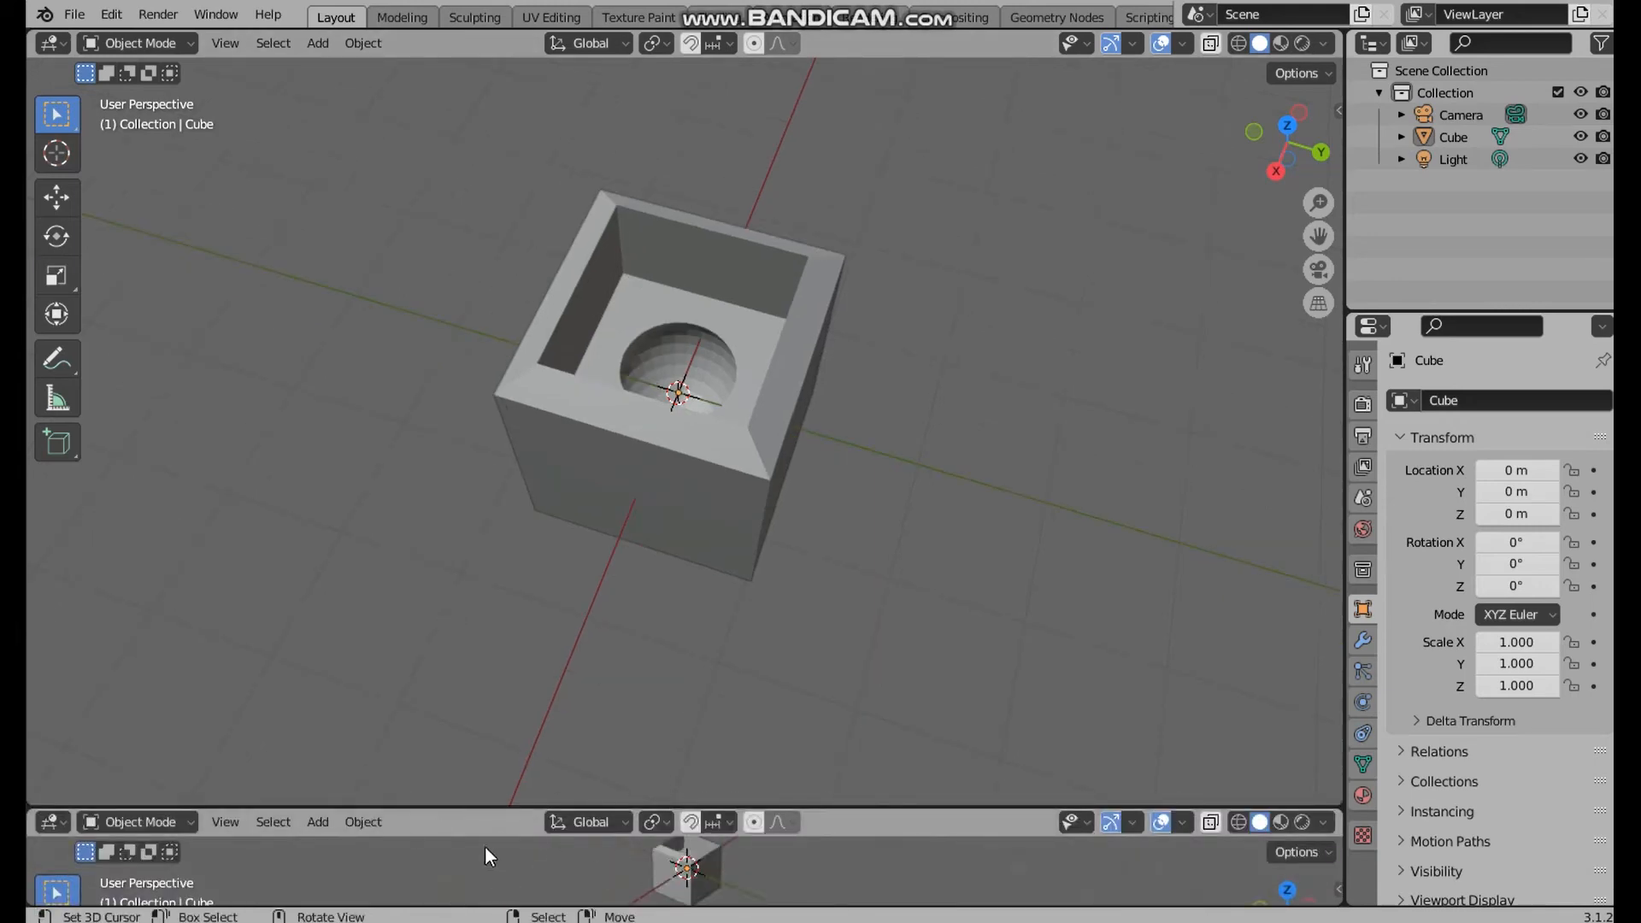
pyautogui.click(58, 821)
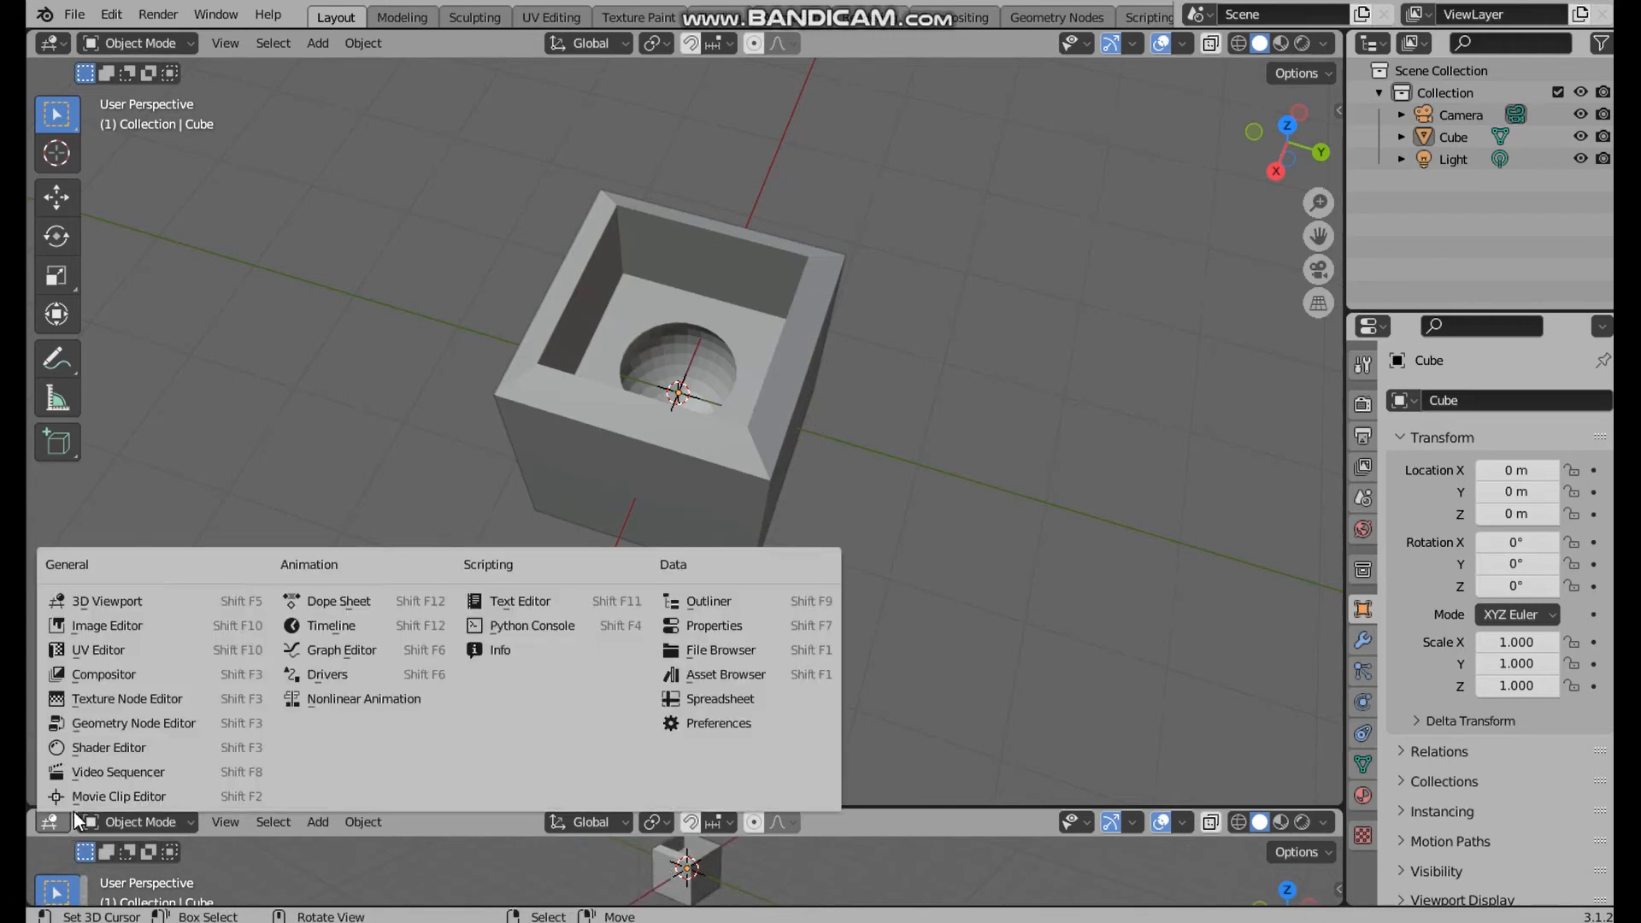
pyautogui.click(322, 626)
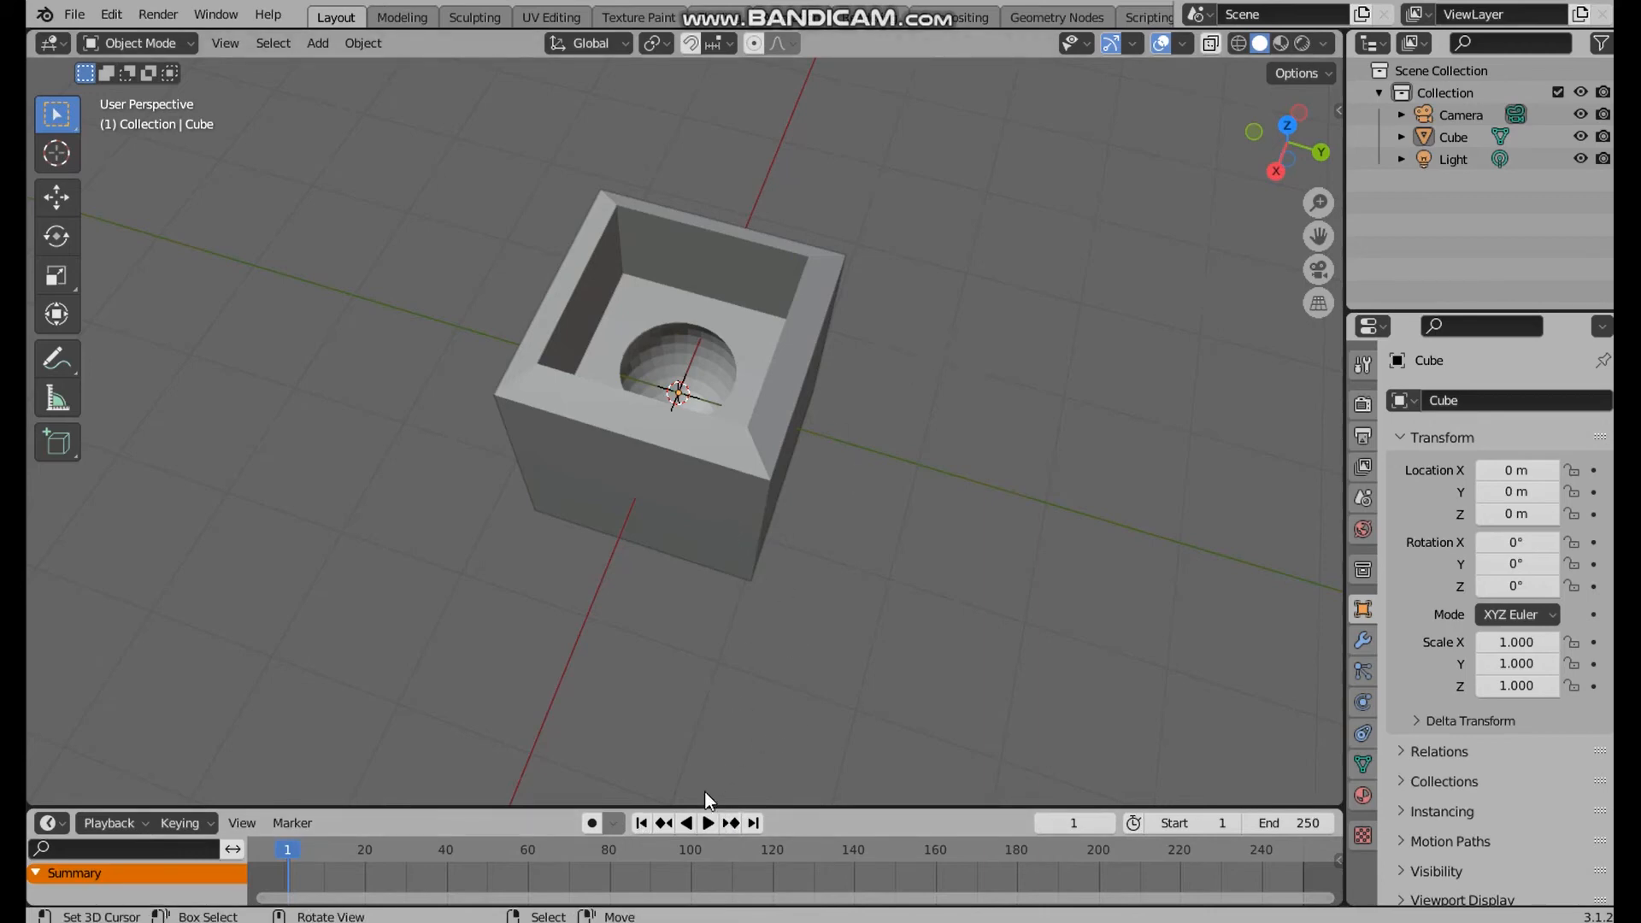
pyautogui.moveTo(710, 806); pyautogui.dragTo(709, 754)
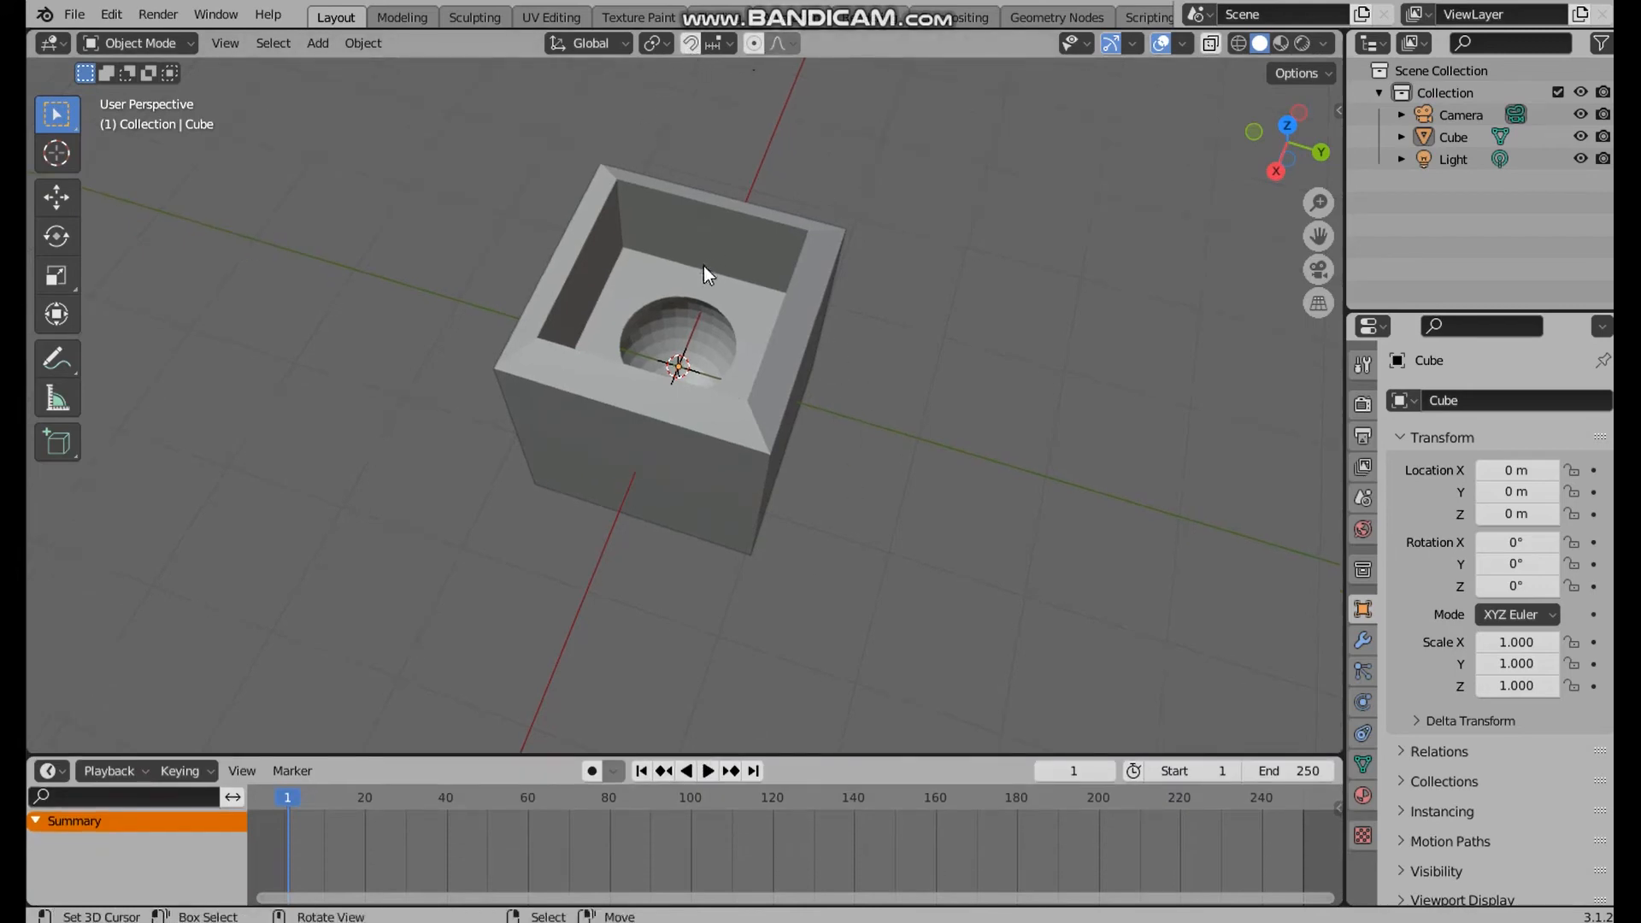
# Select the cube and insert a Scale keyframe for it at frame 1
pyautogui.moveTo(740, 294); pyautogui.dragTo(725, 325, button='middle')
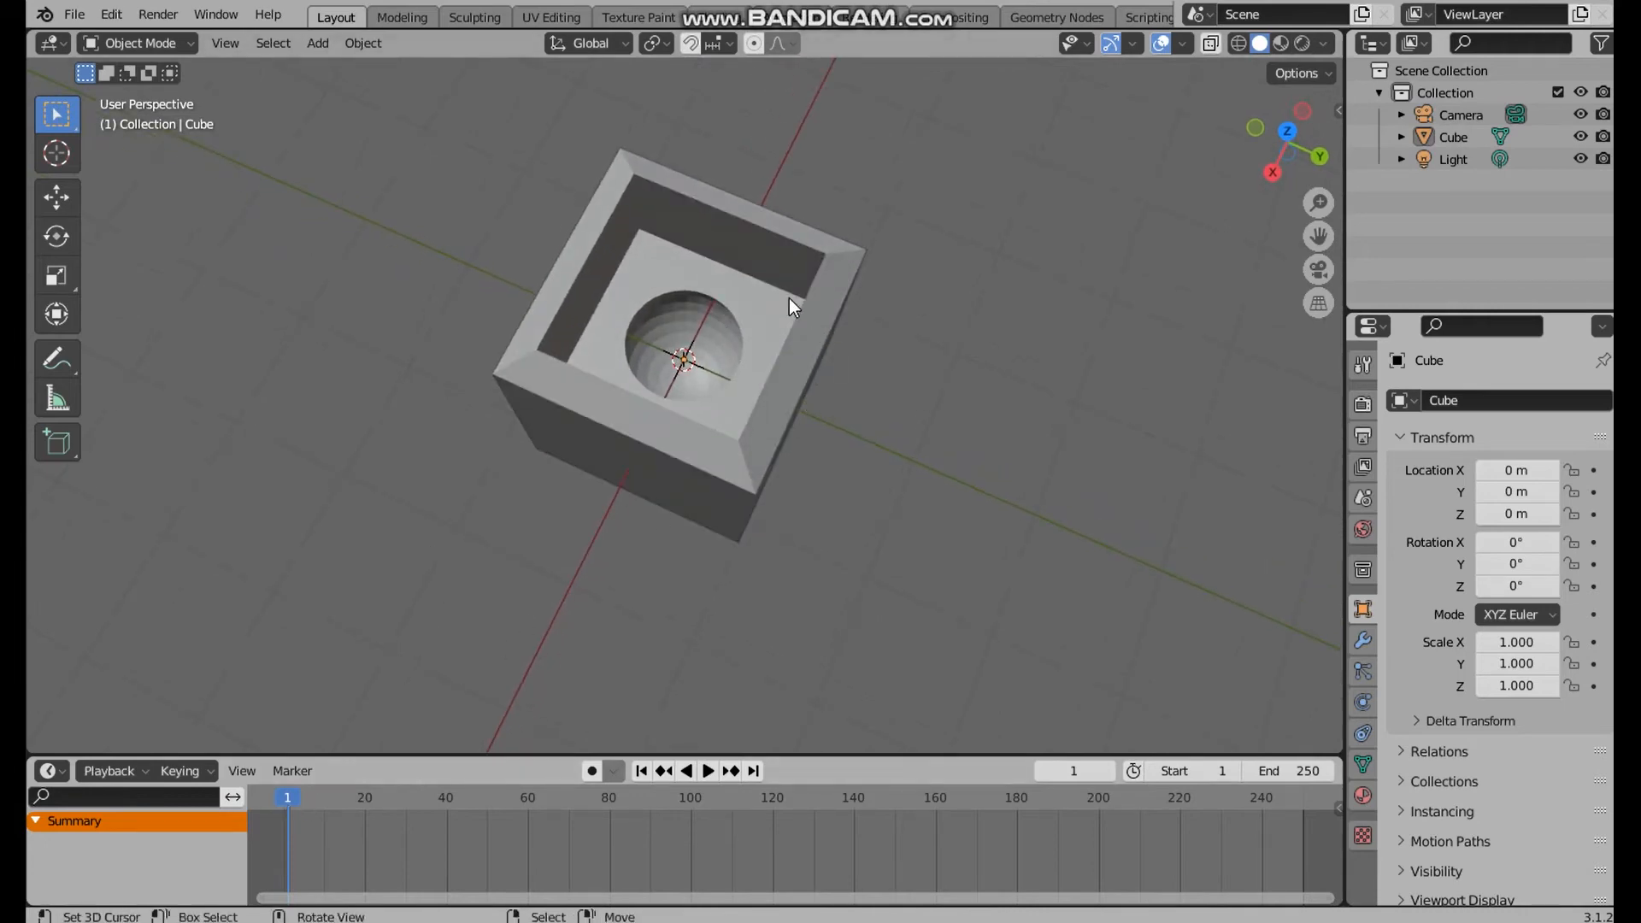
pyautogui.press('i')
pyautogui.click(573, 406)
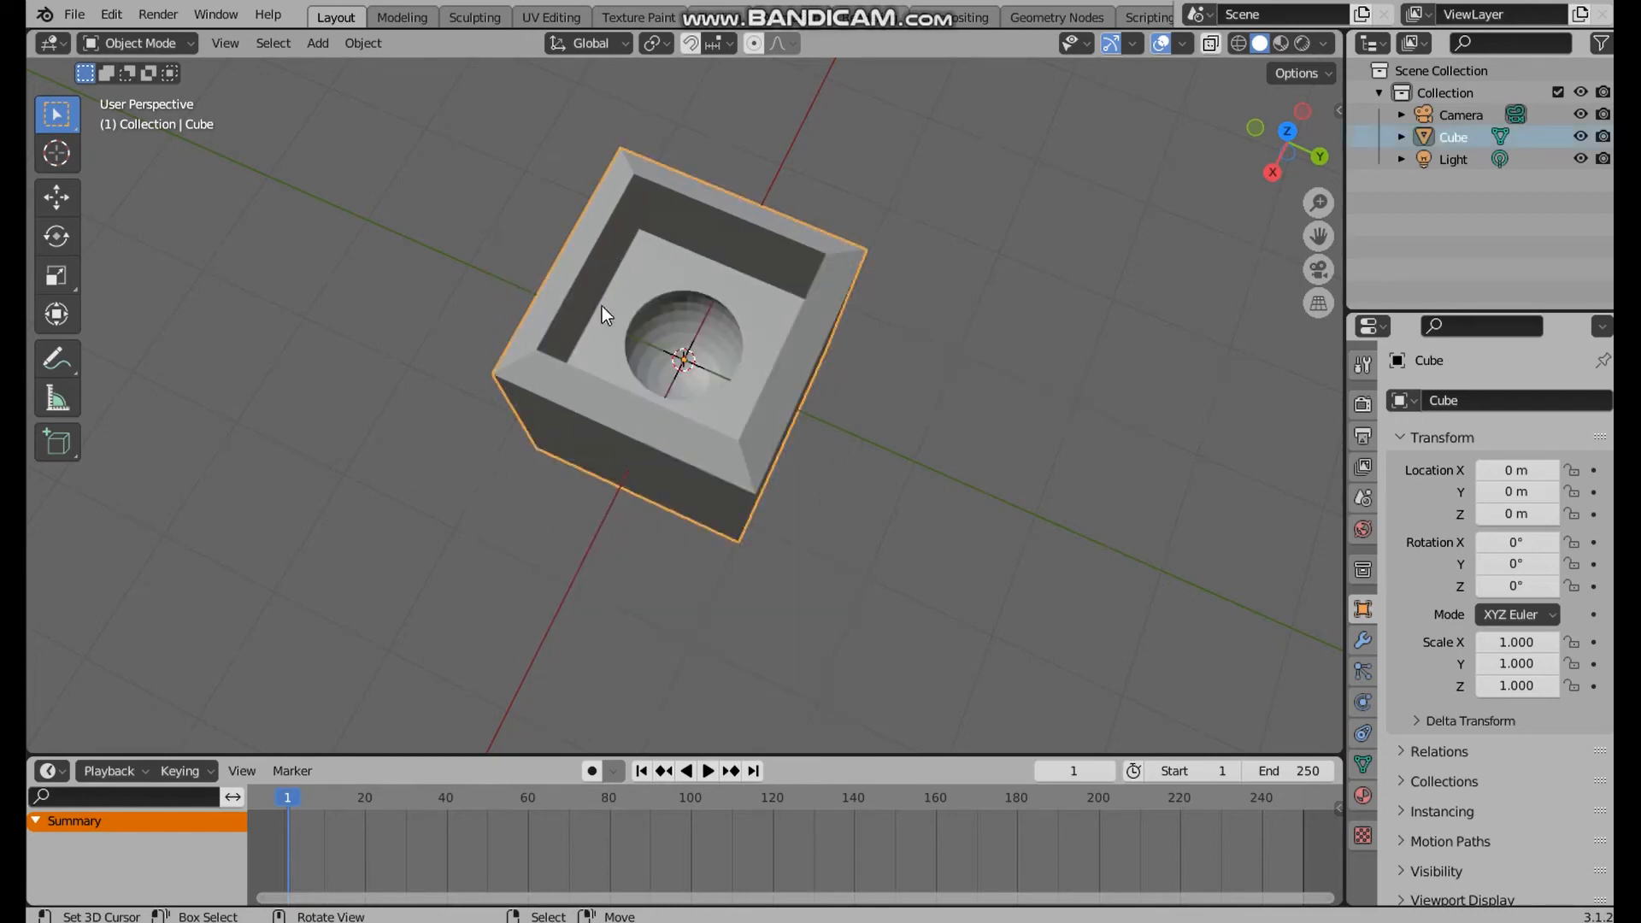
pyautogui.press('i')
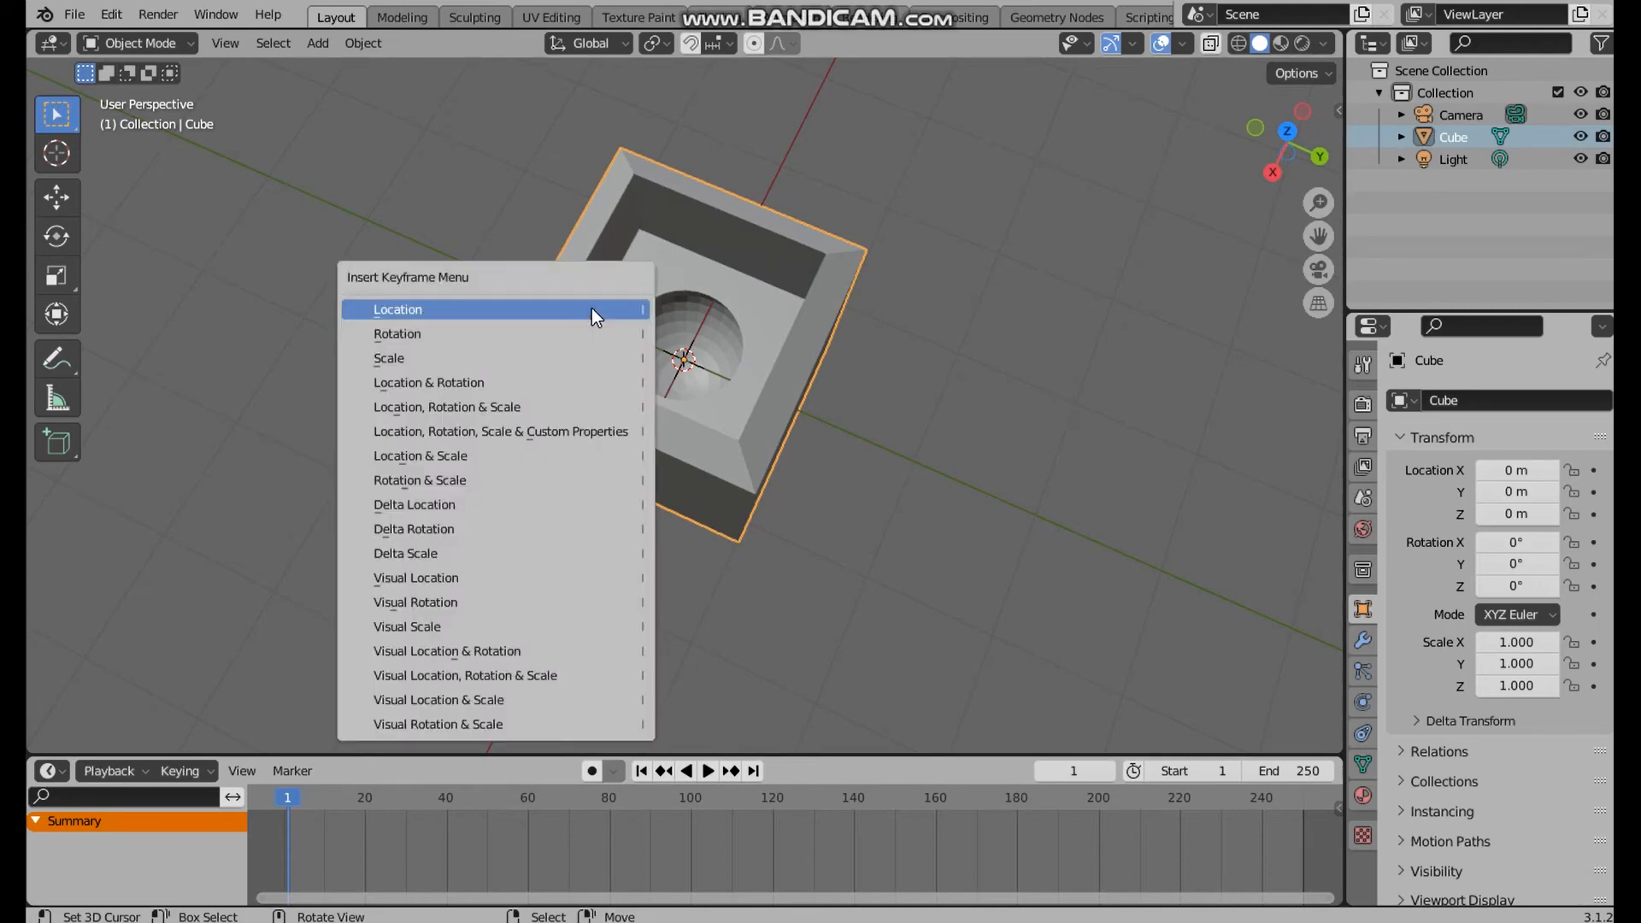
pyautogui.click(552, 366)
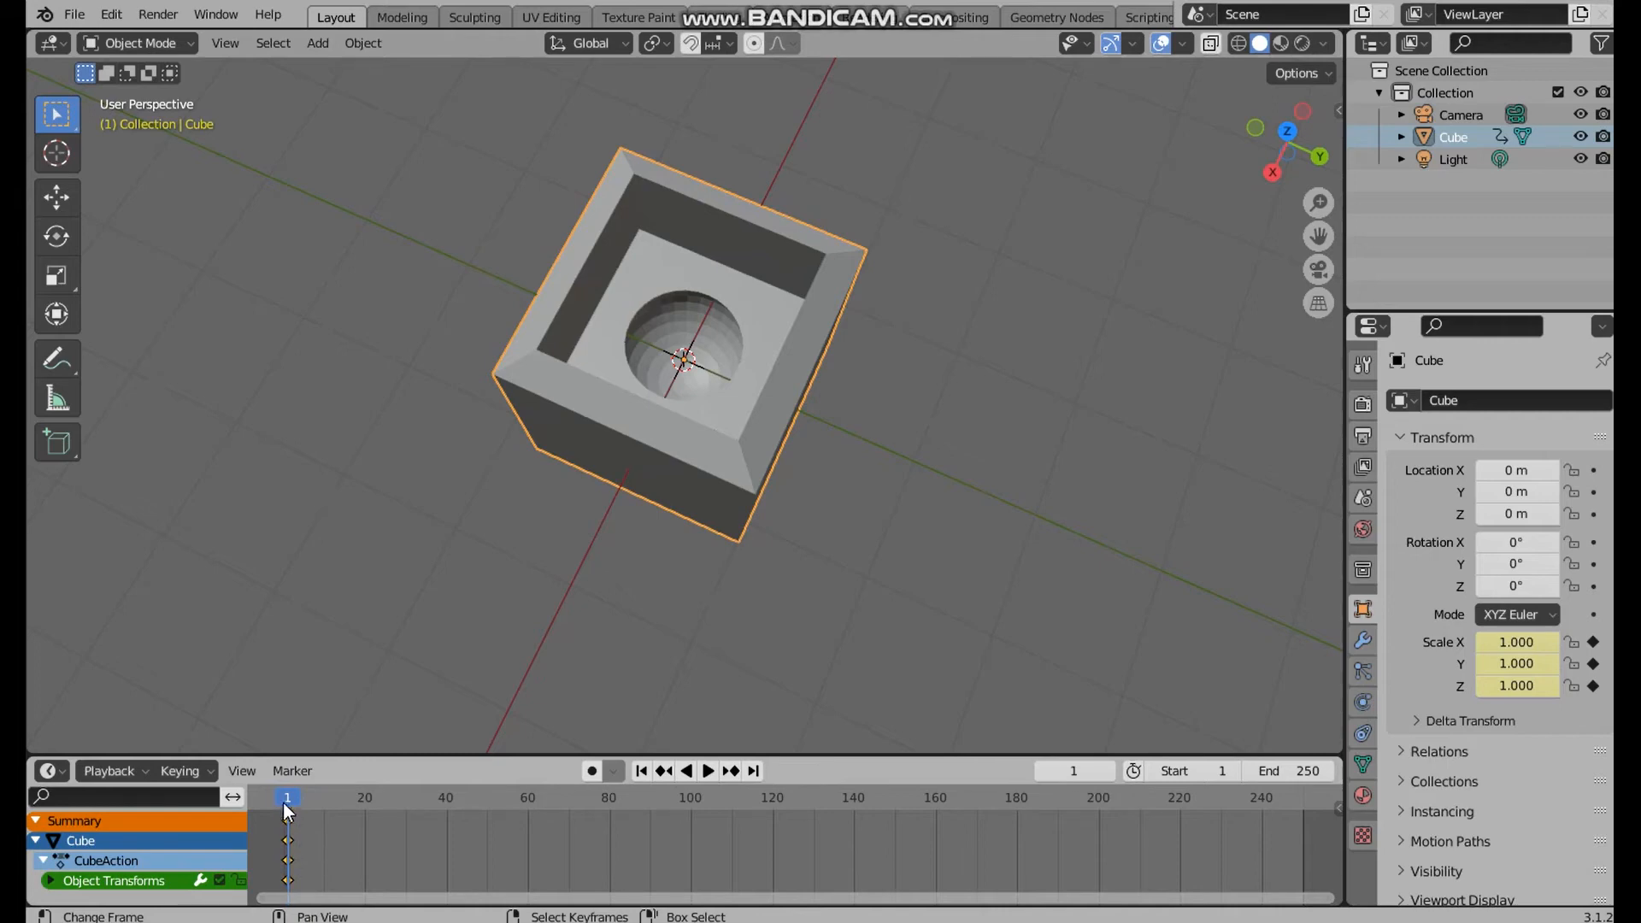
# Move the playhead to frame 60 and set the animation's end frame to 60
pyautogui.press('space')
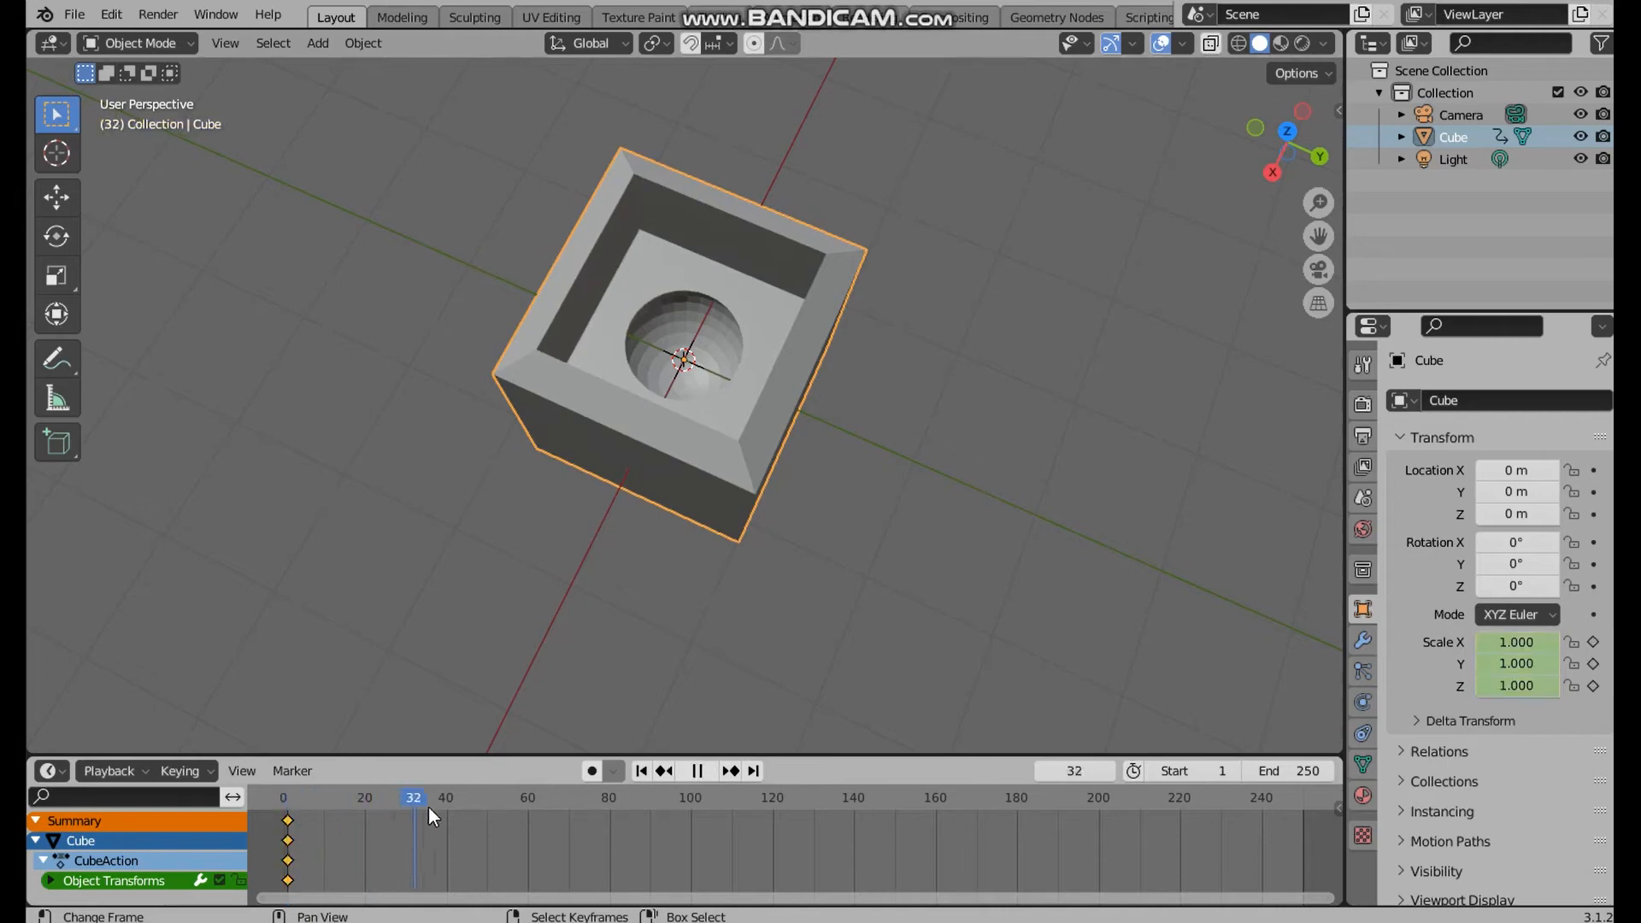
pyautogui.press('space')
pyautogui.click(1277, 771)
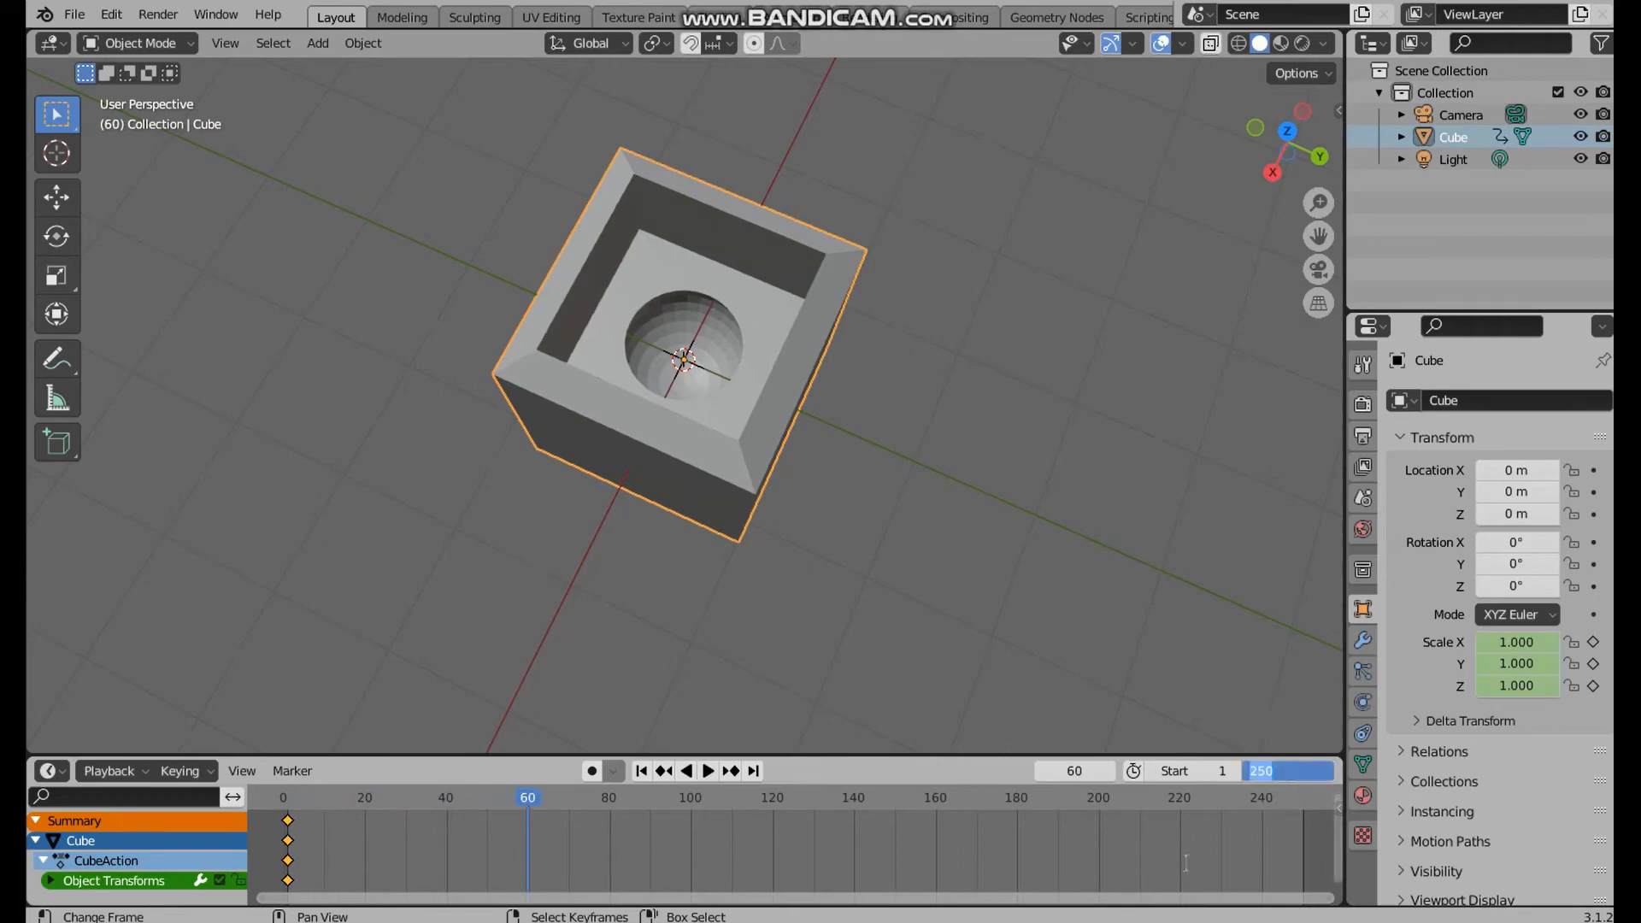
pyautogui.write('60')
pyautogui.press('Return')
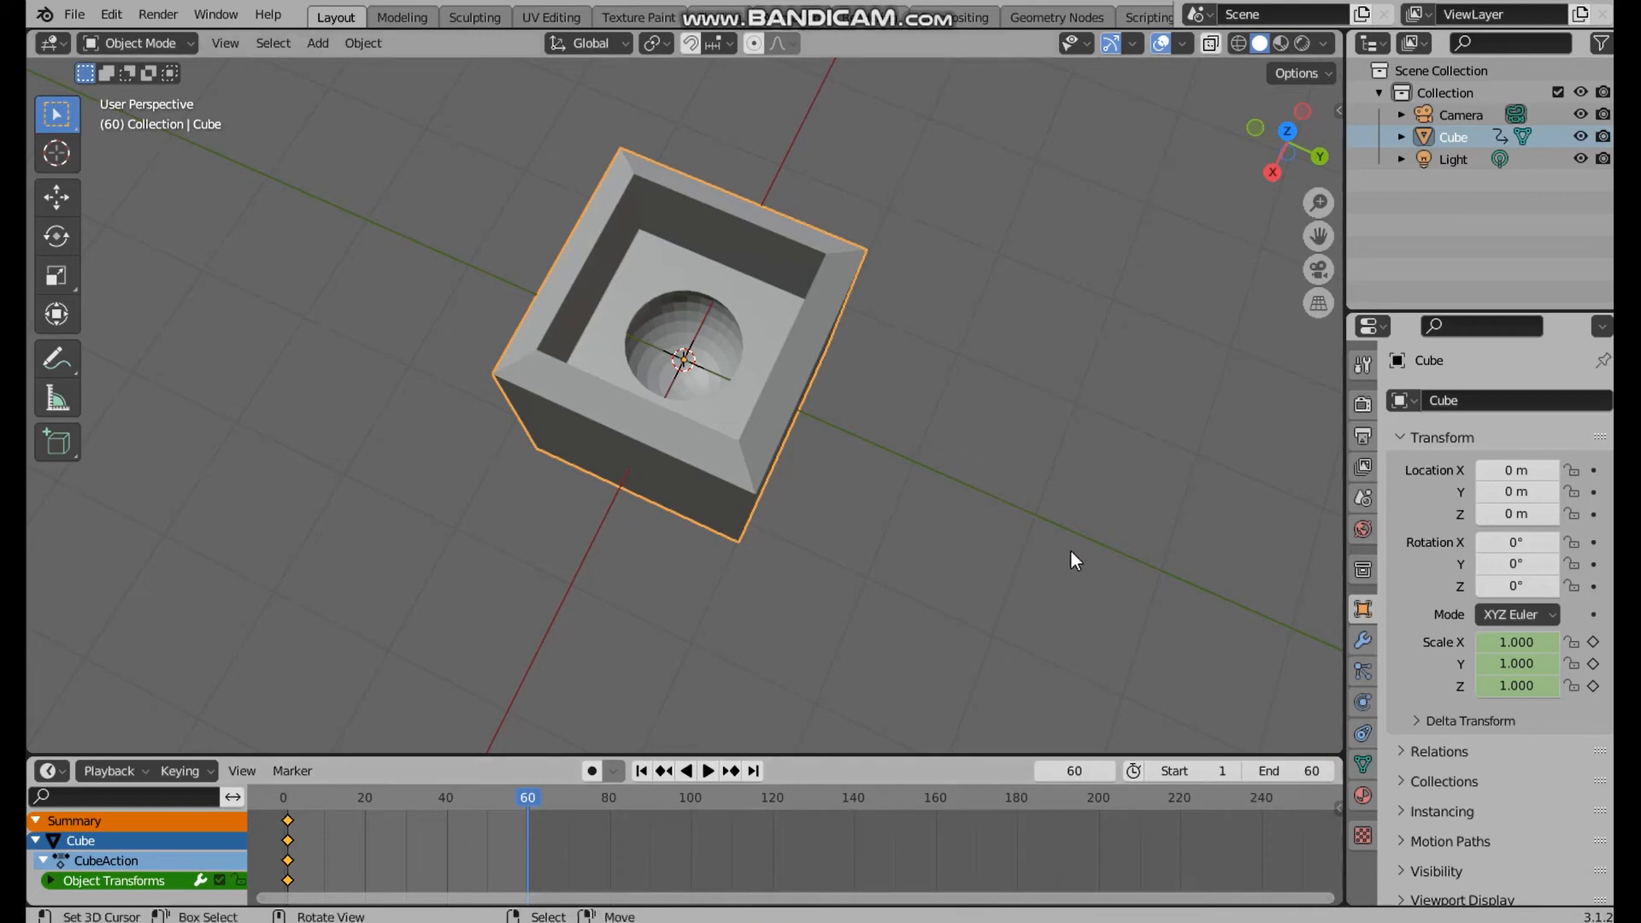
# Set the scene's render engine to Cycles
pyautogui.click(1362, 406)
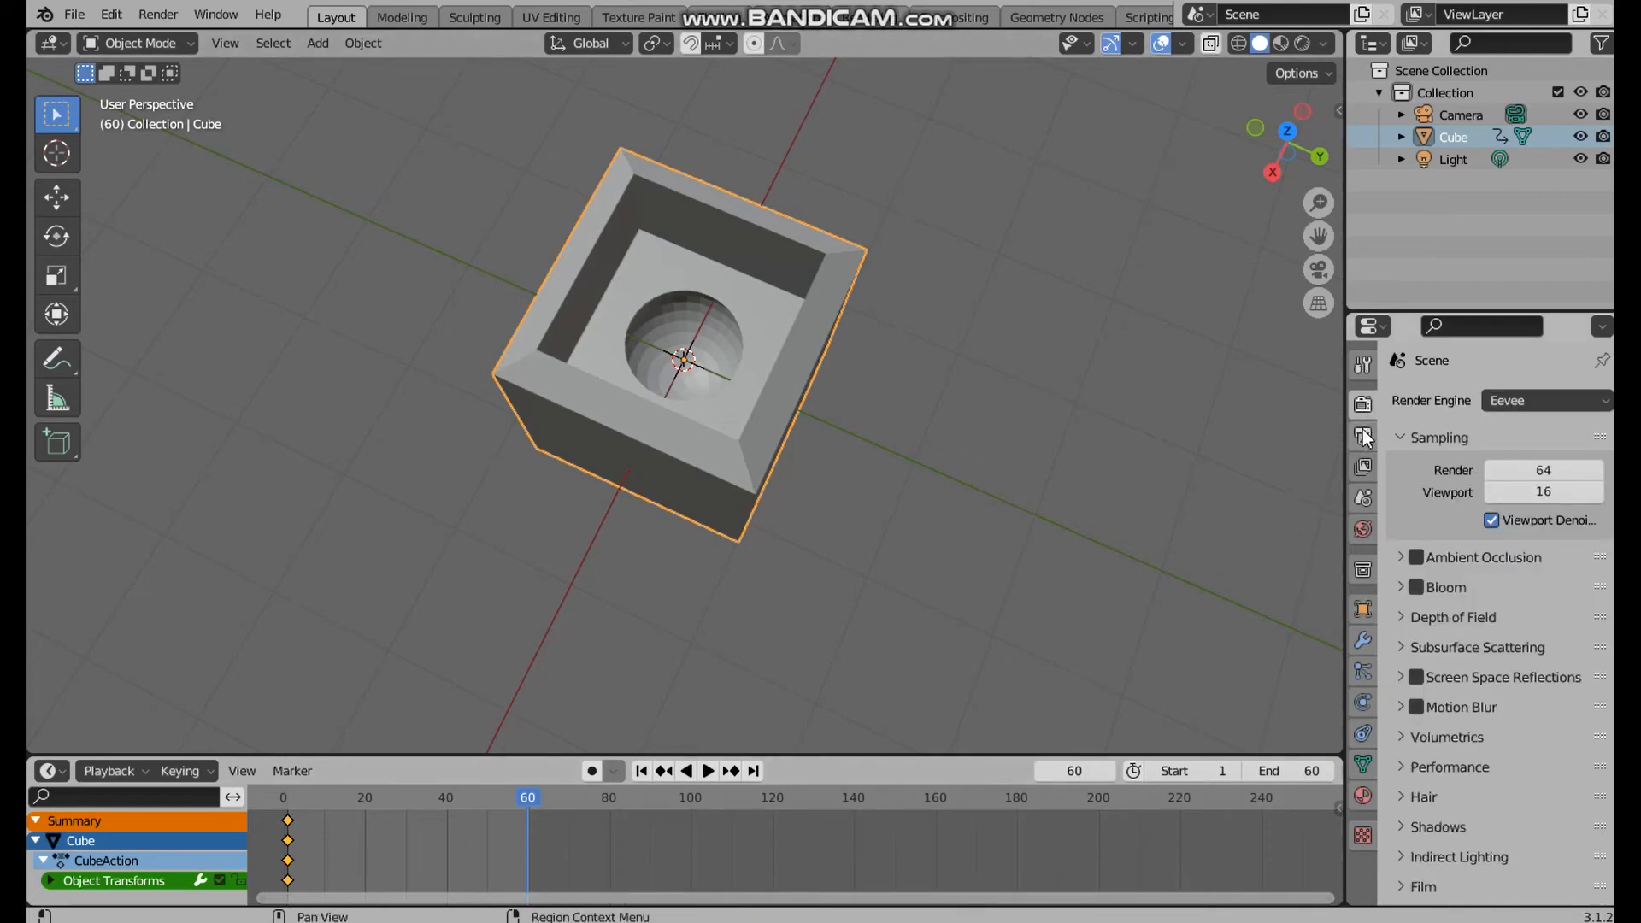
pyautogui.click(1489, 399)
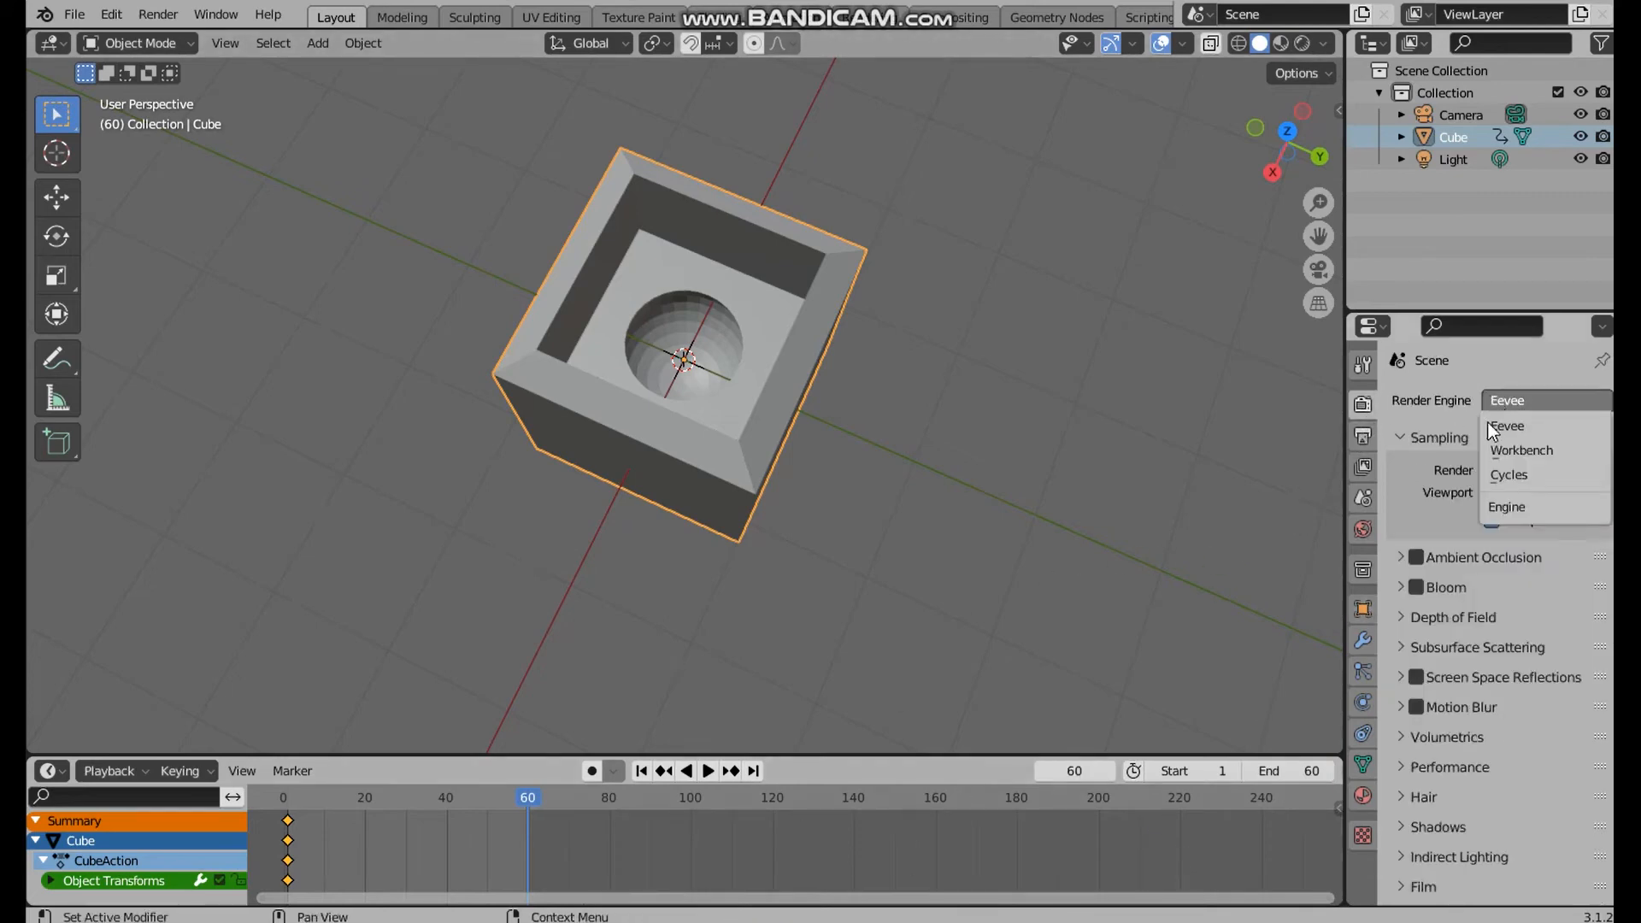
pyautogui.click(1533, 472)
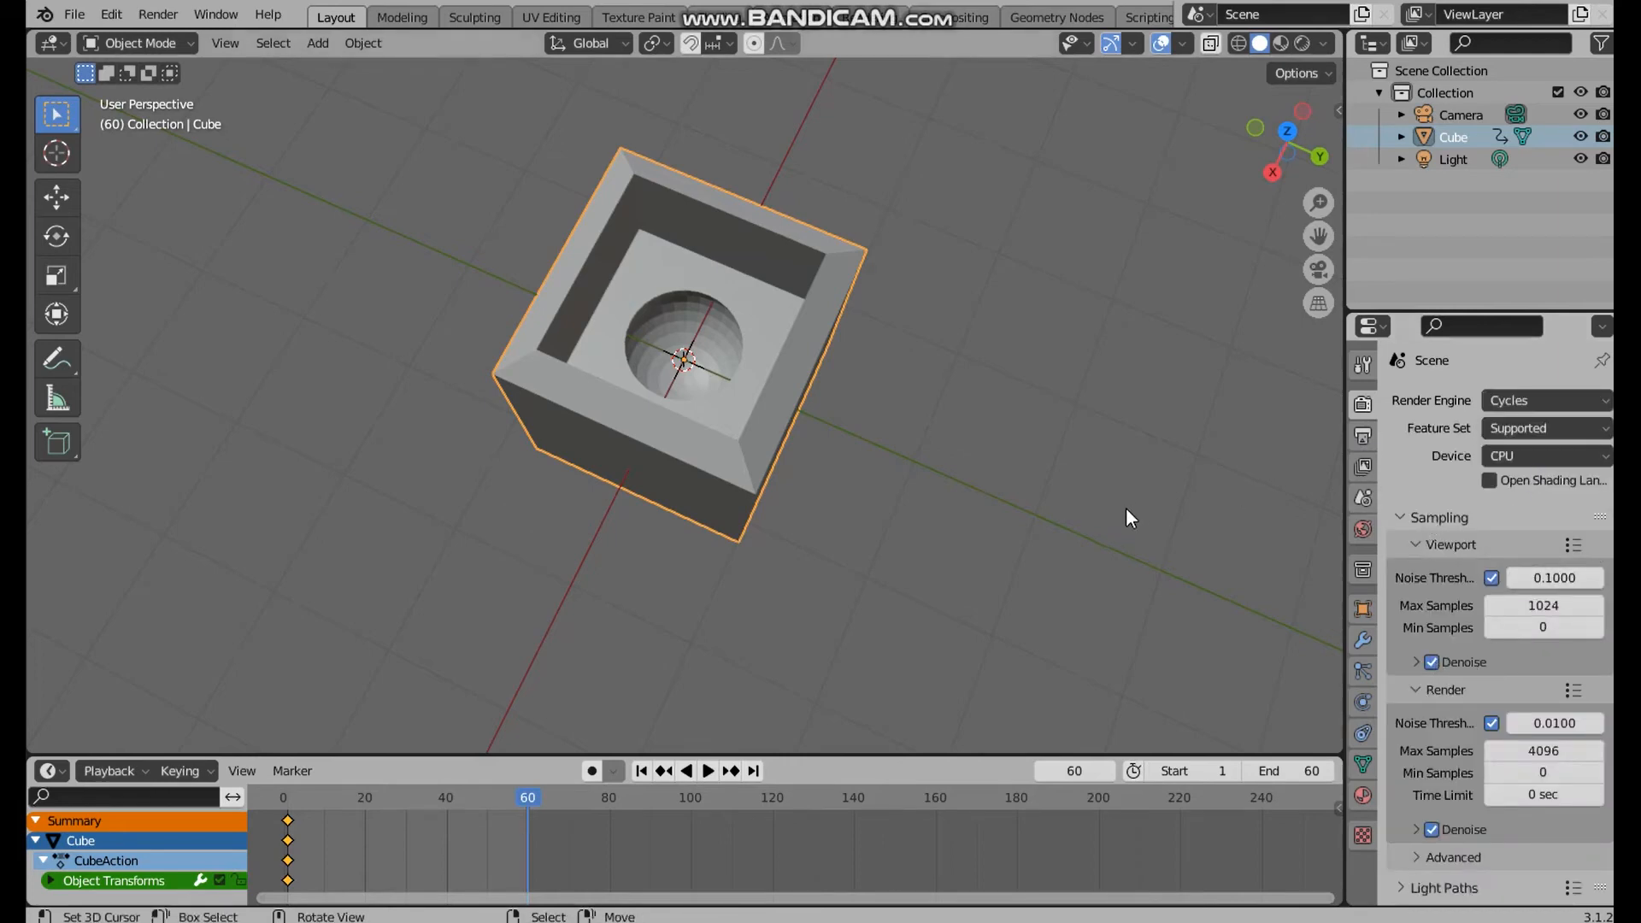
# Set the output frame rate to 30 fps
pyautogui.click(1362, 438)
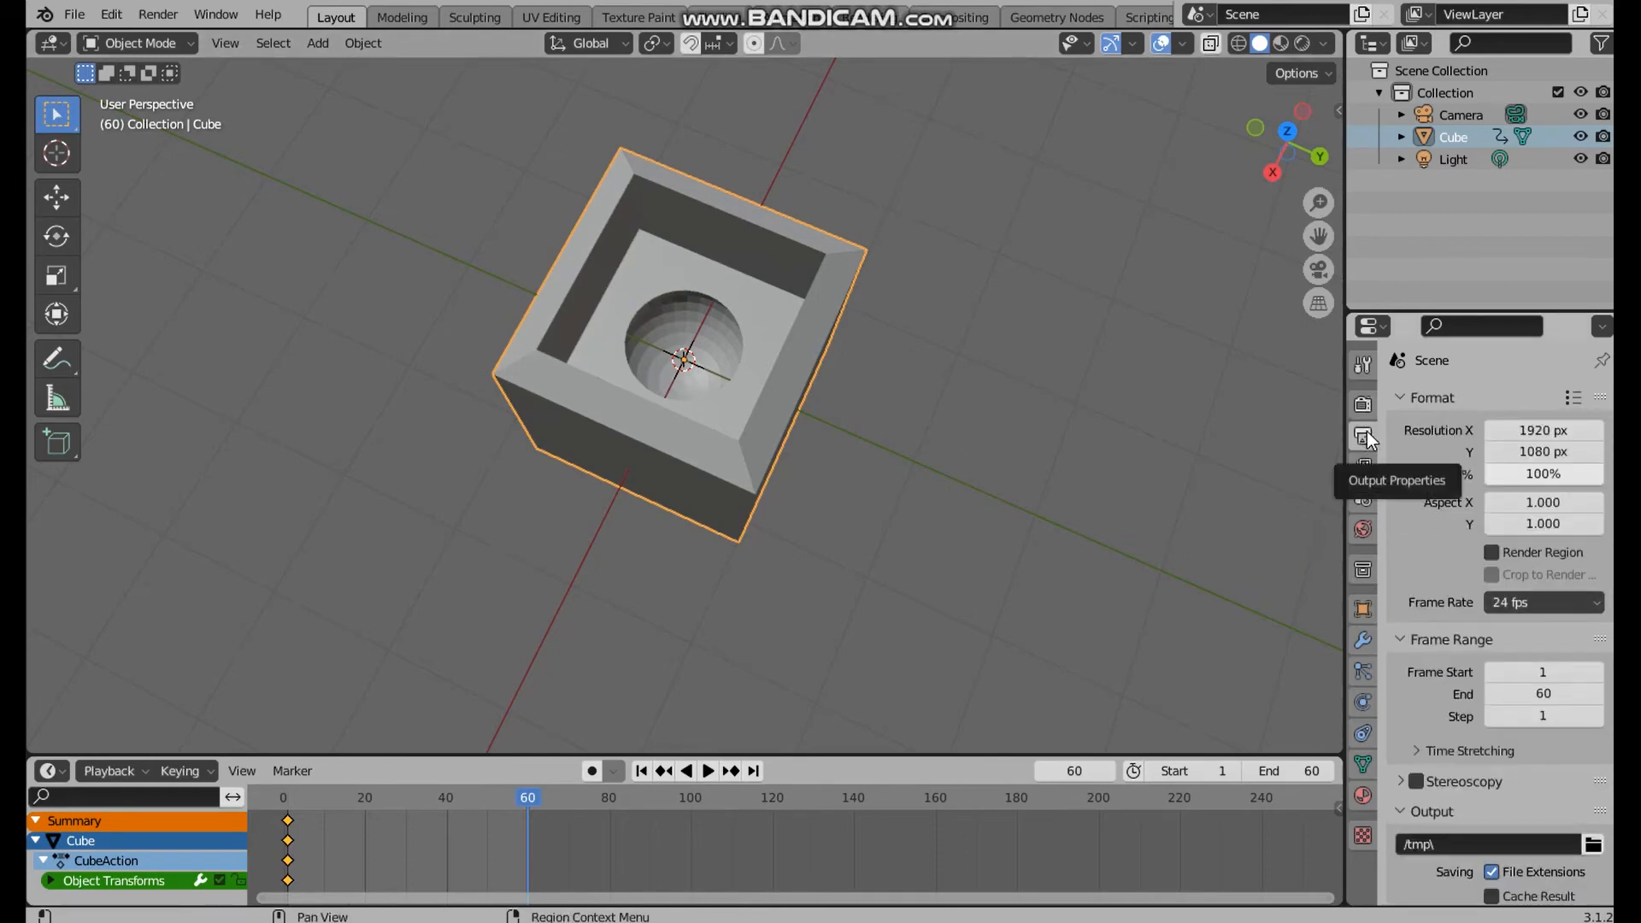
pyautogui.click(1595, 602)
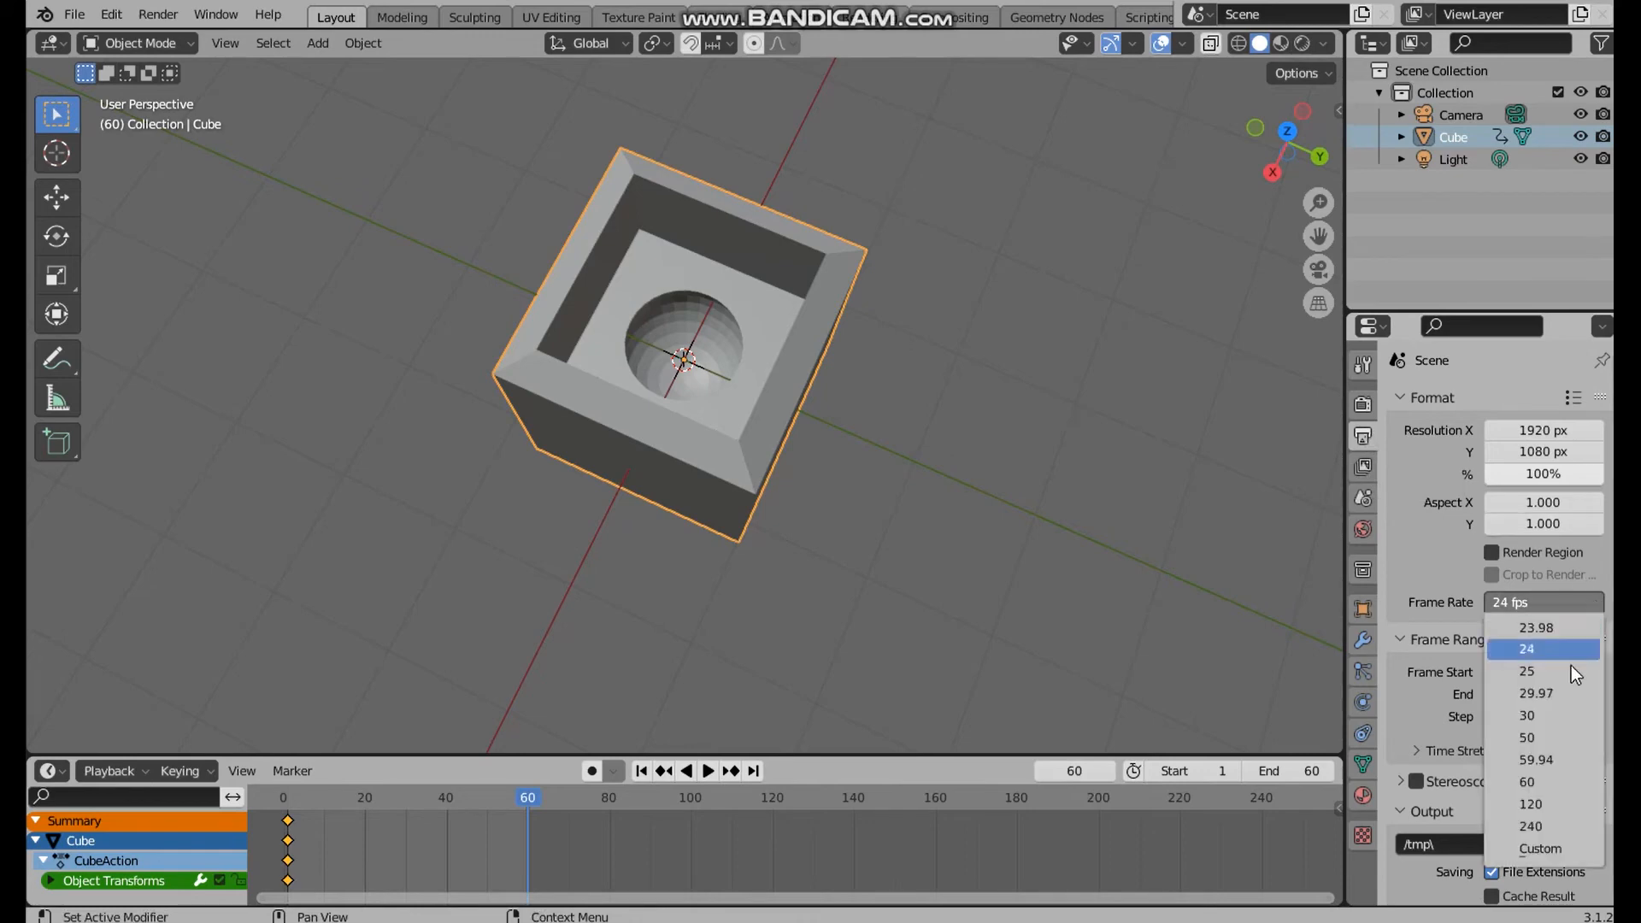
pyautogui.click(1571, 715)
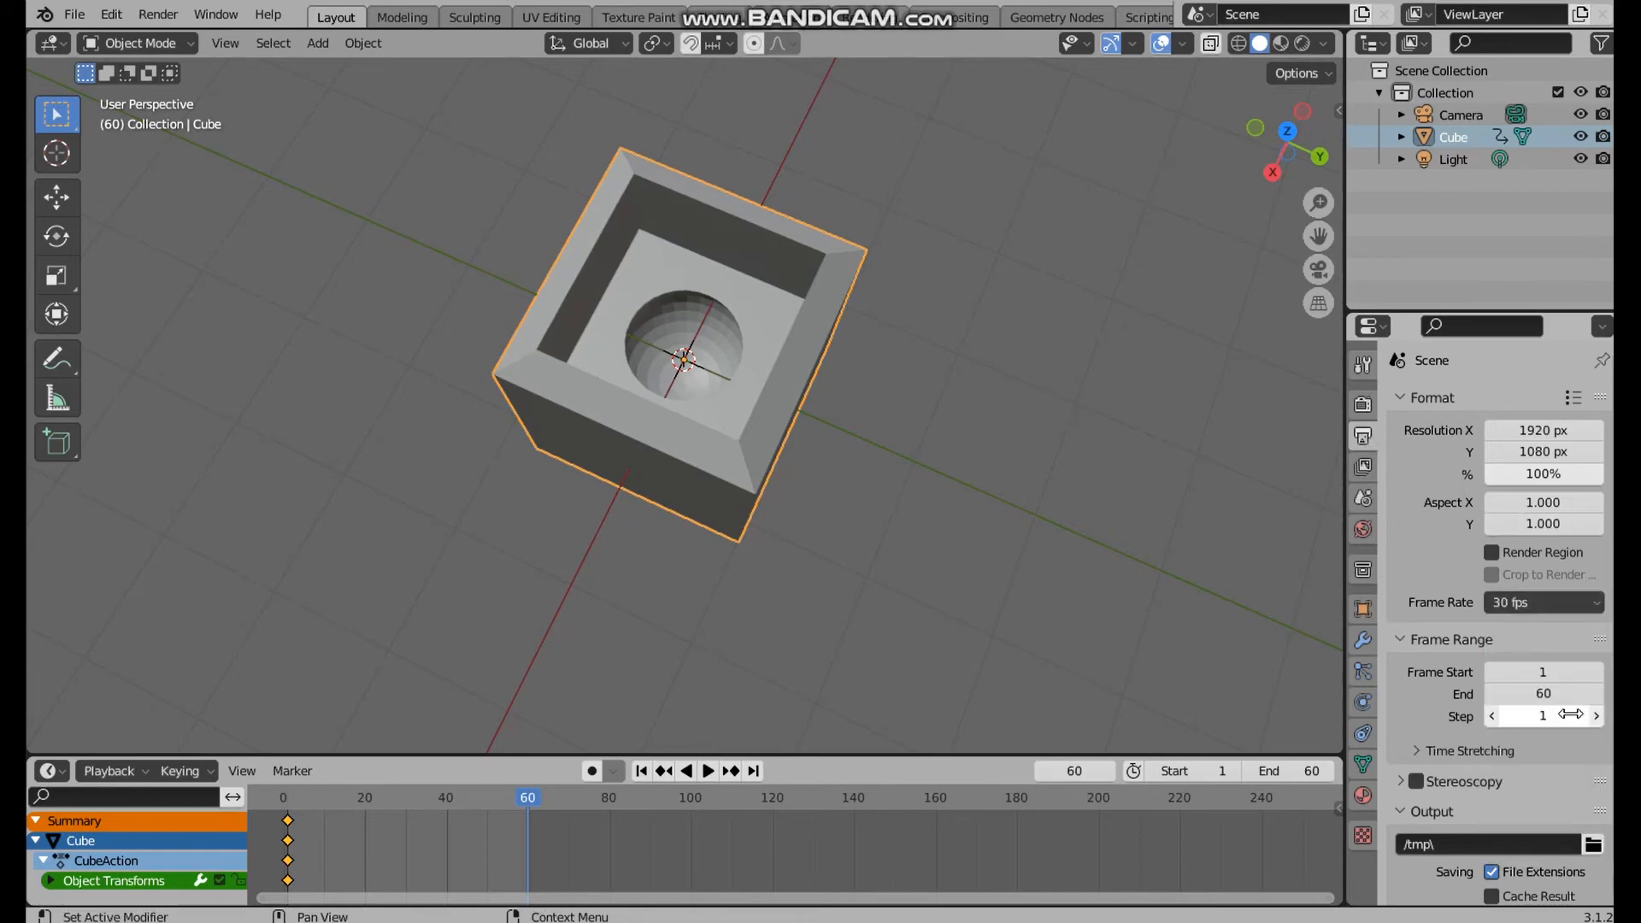
pyautogui.click(1596, 602)
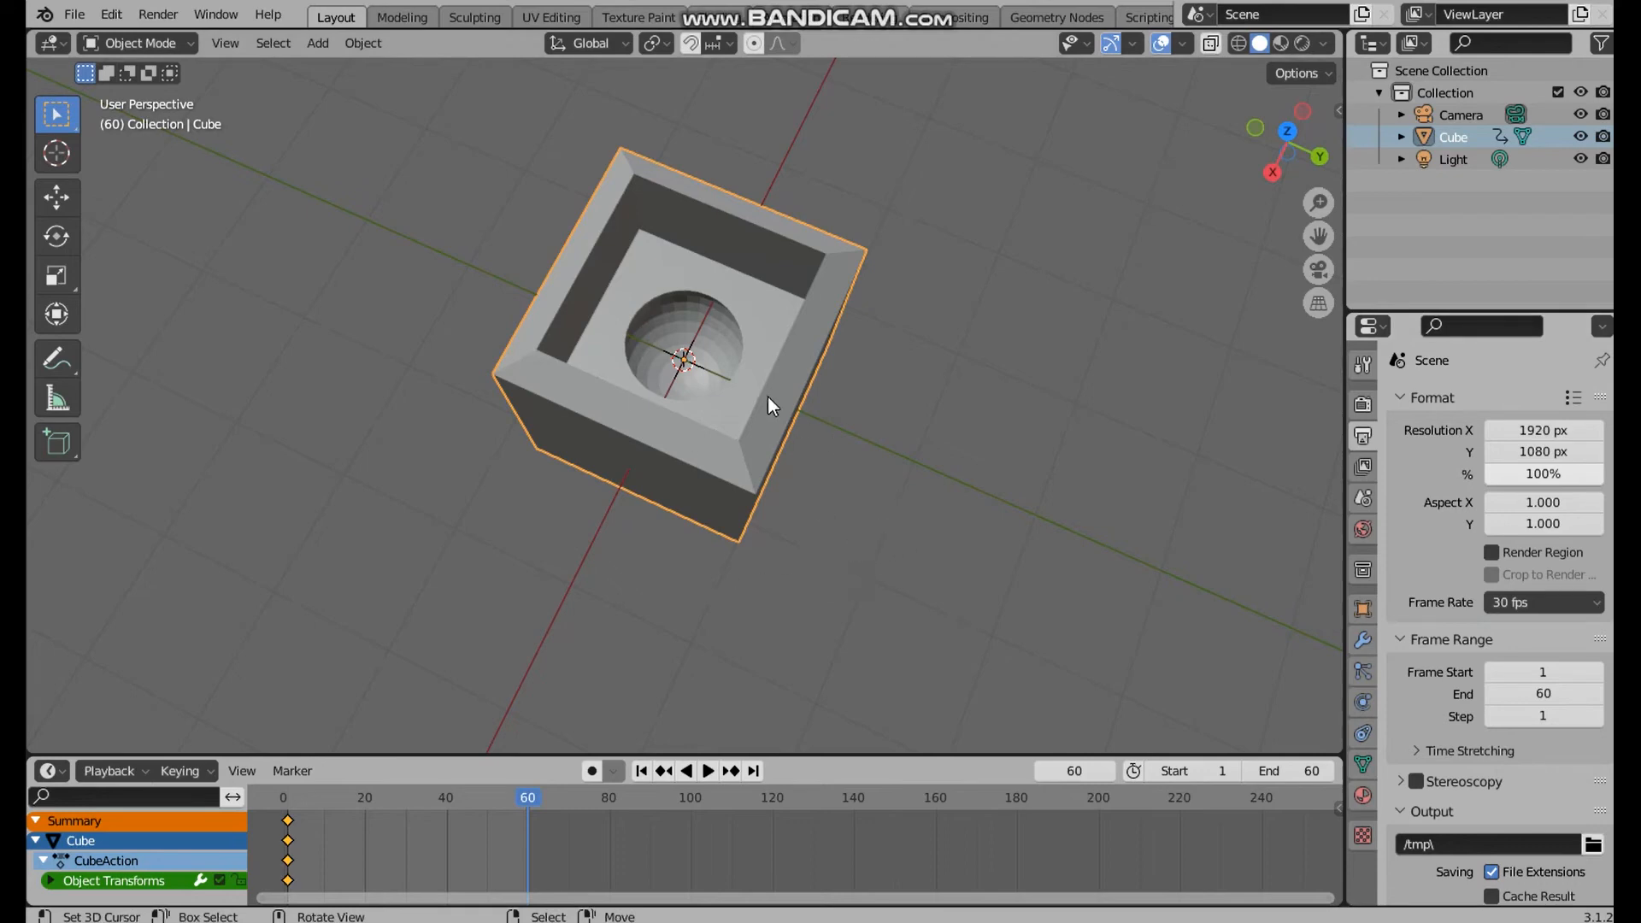
# Scale the cube down to a tiny size at frame 60 and insert a Scale keyframe there
pyautogui.press('s')
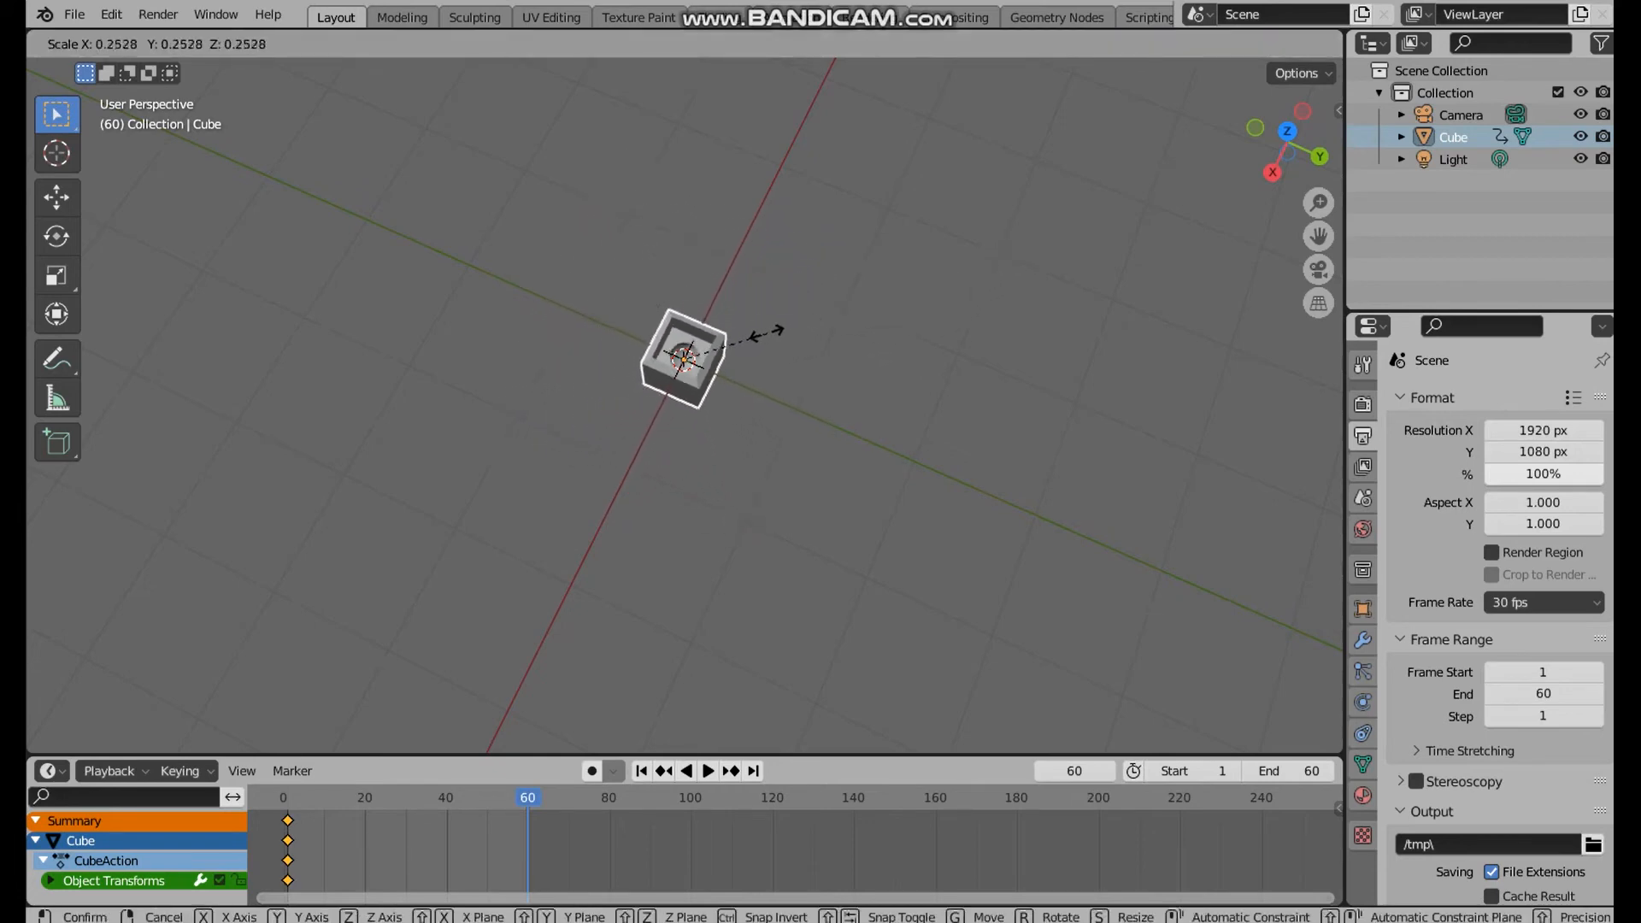
pyautogui.click(713, 355)
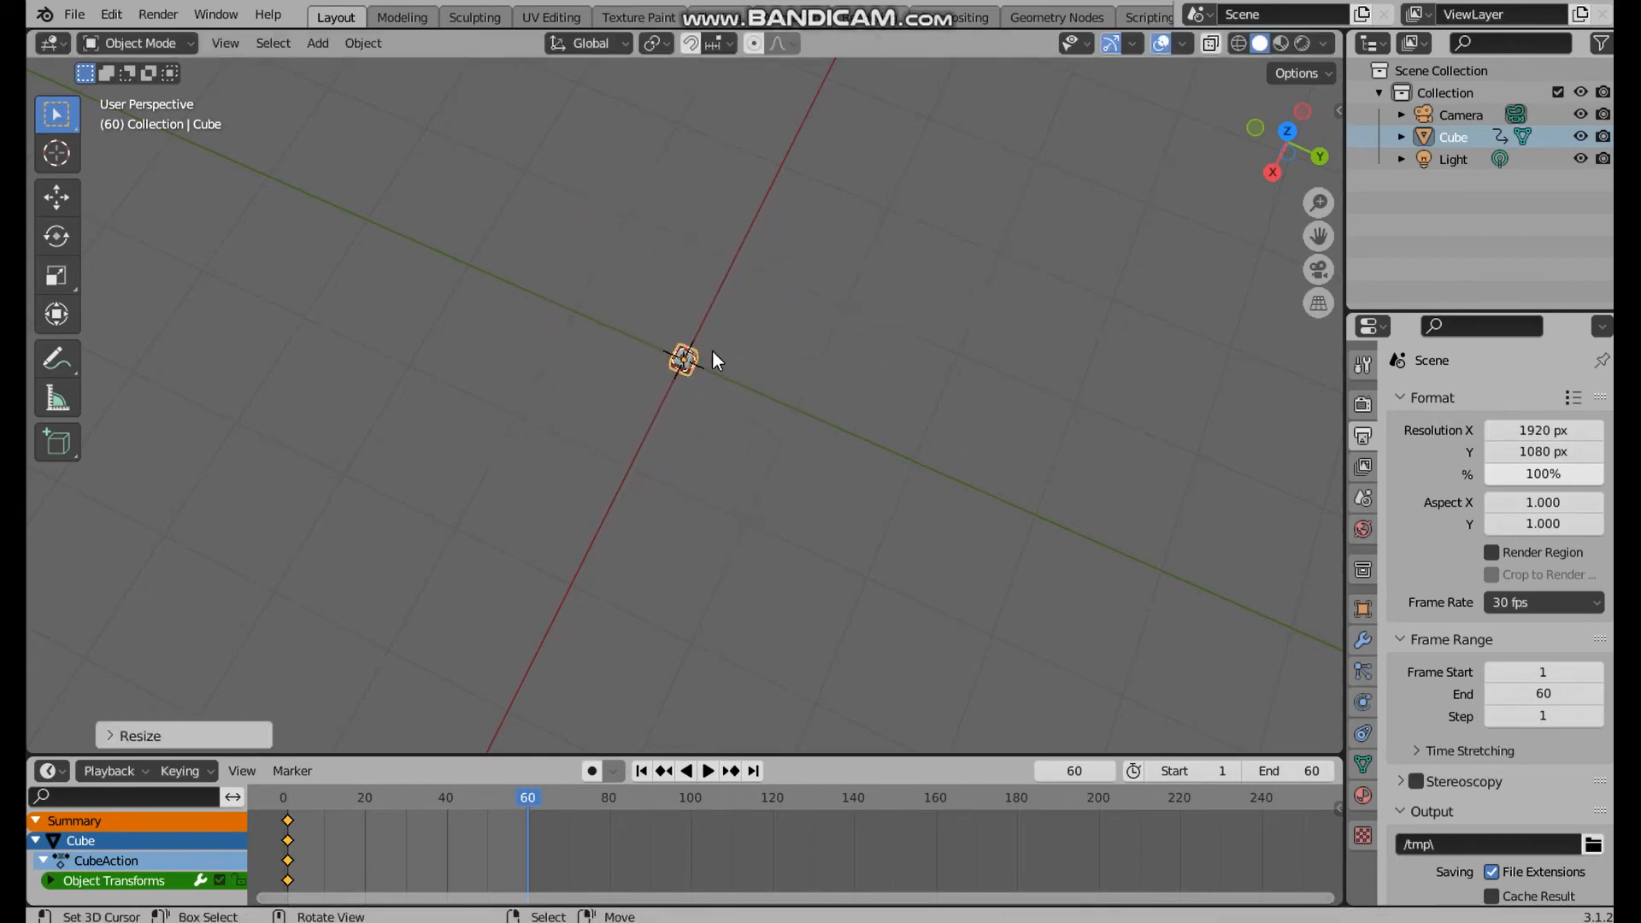
pyautogui.press('i')
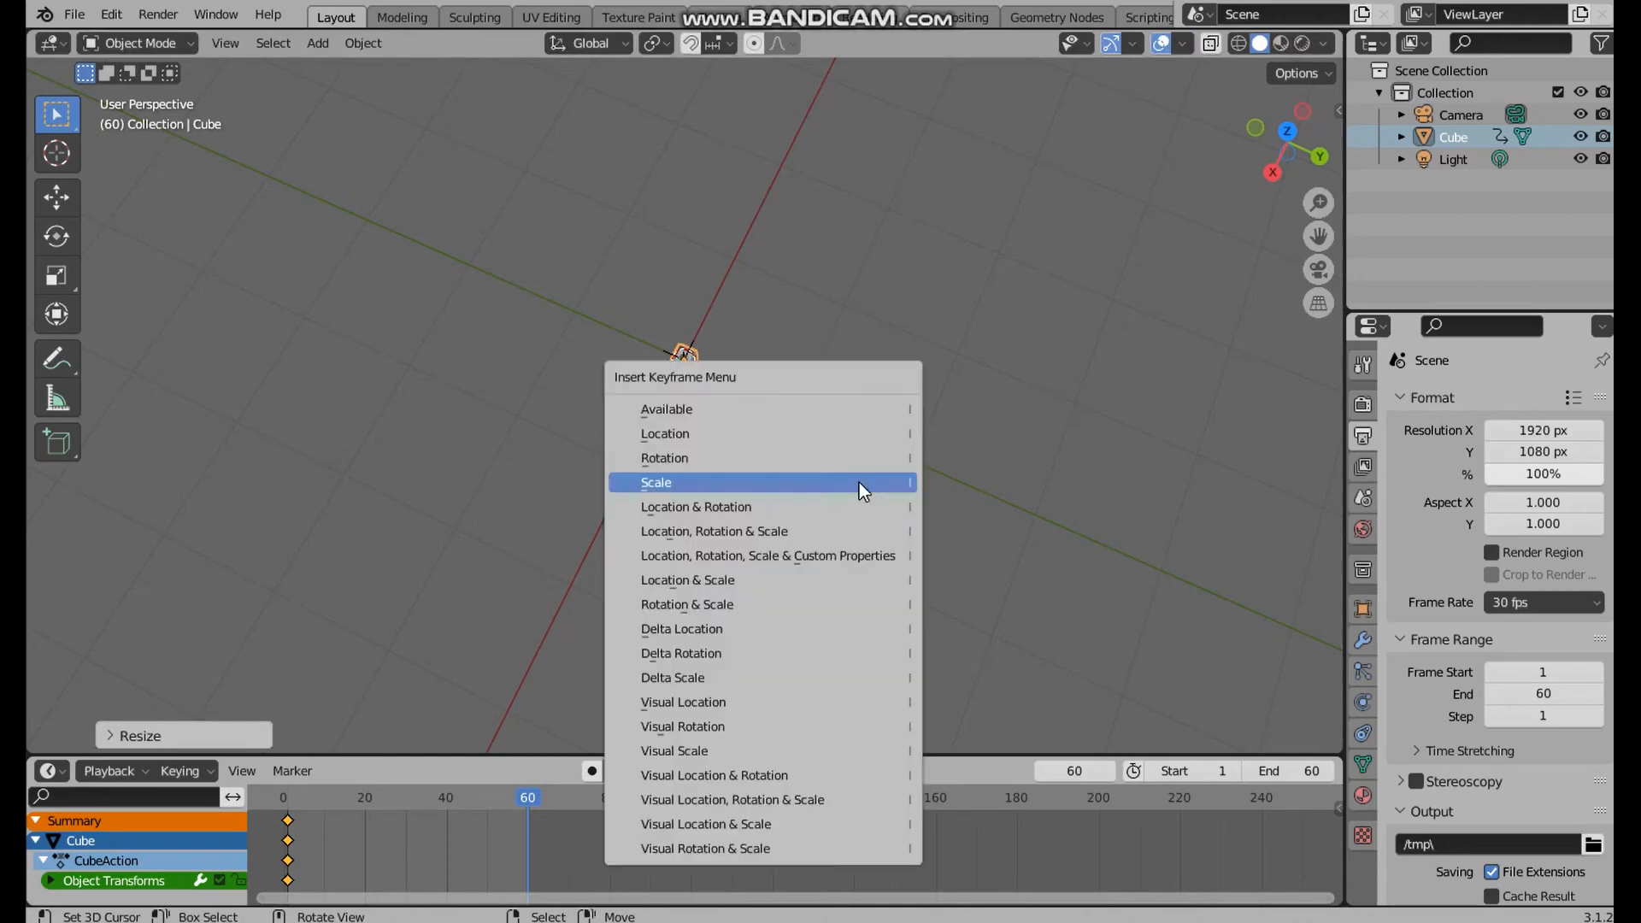
pyautogui.click(859, 482)
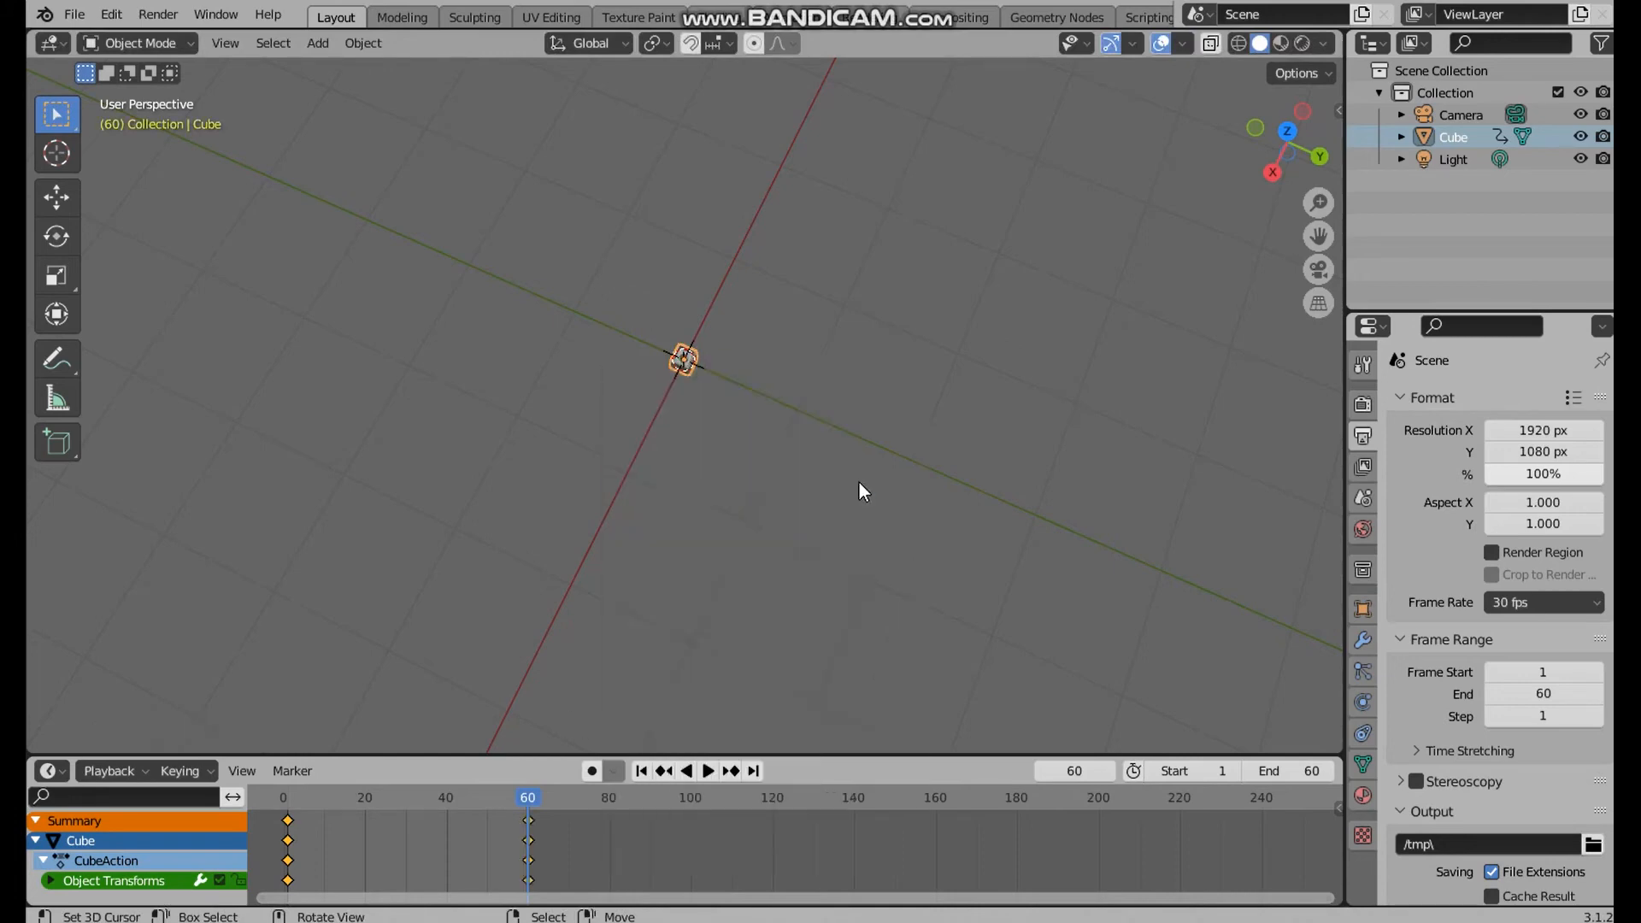
# Play the cube's scale animation from the start, view it from another angle, and stop playback at frame 50
pyautogui.click(286, 807)
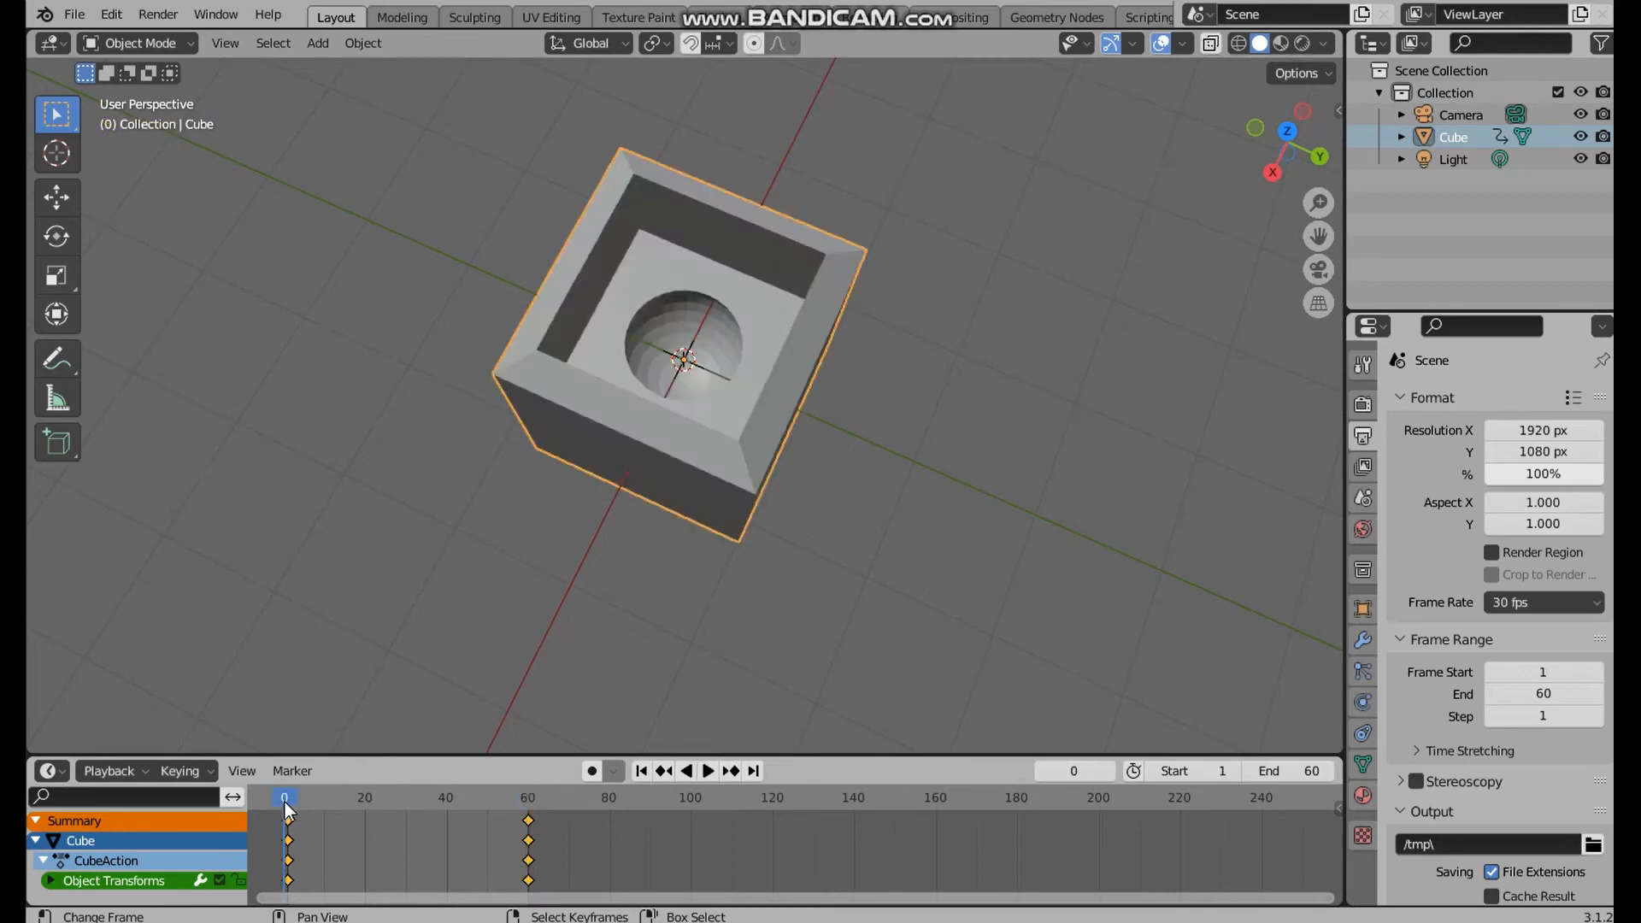
pyautogui.click(707, 771)
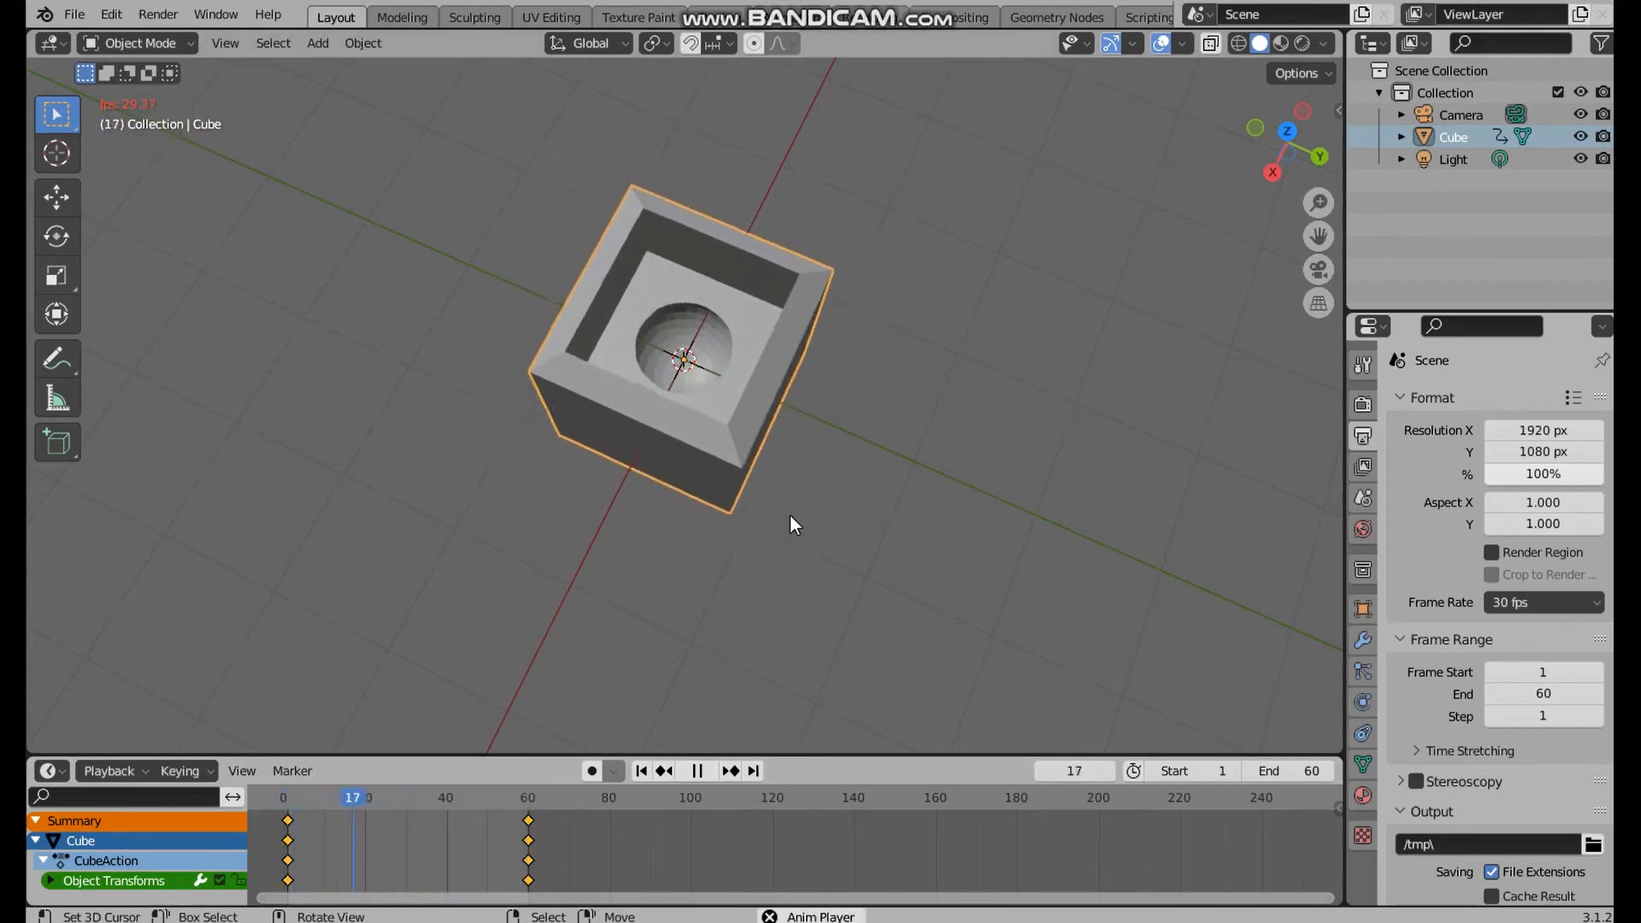
pyautogui.moveTo(790, 514); pyautogui.dragTo(791, 345, button='middle')
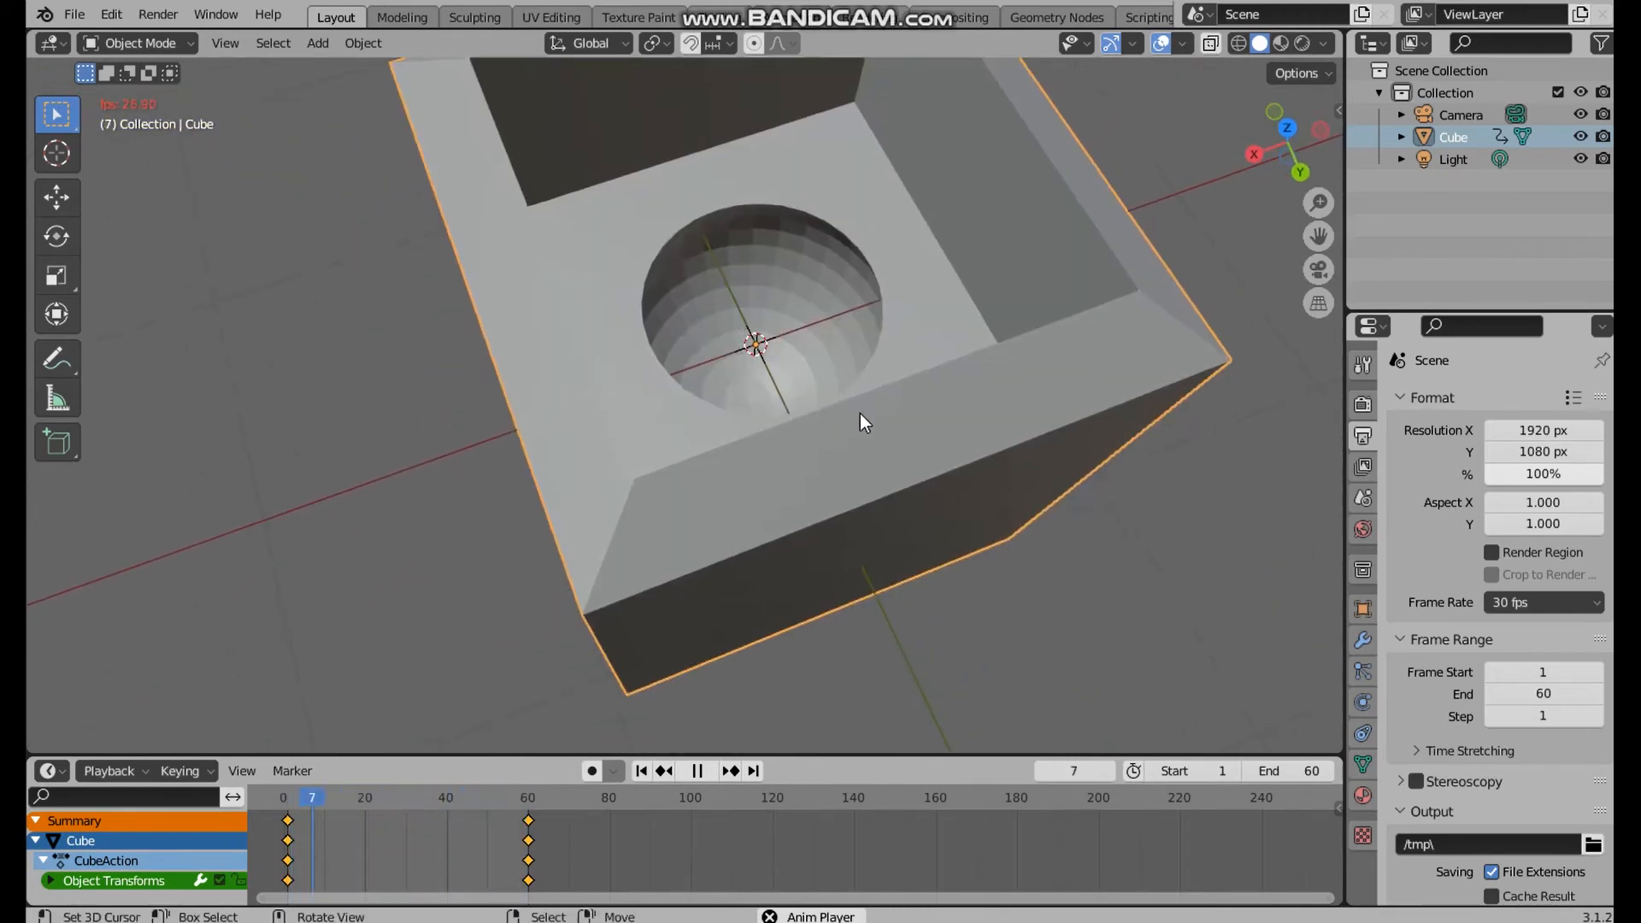
pyautogui.click(1362, 527)
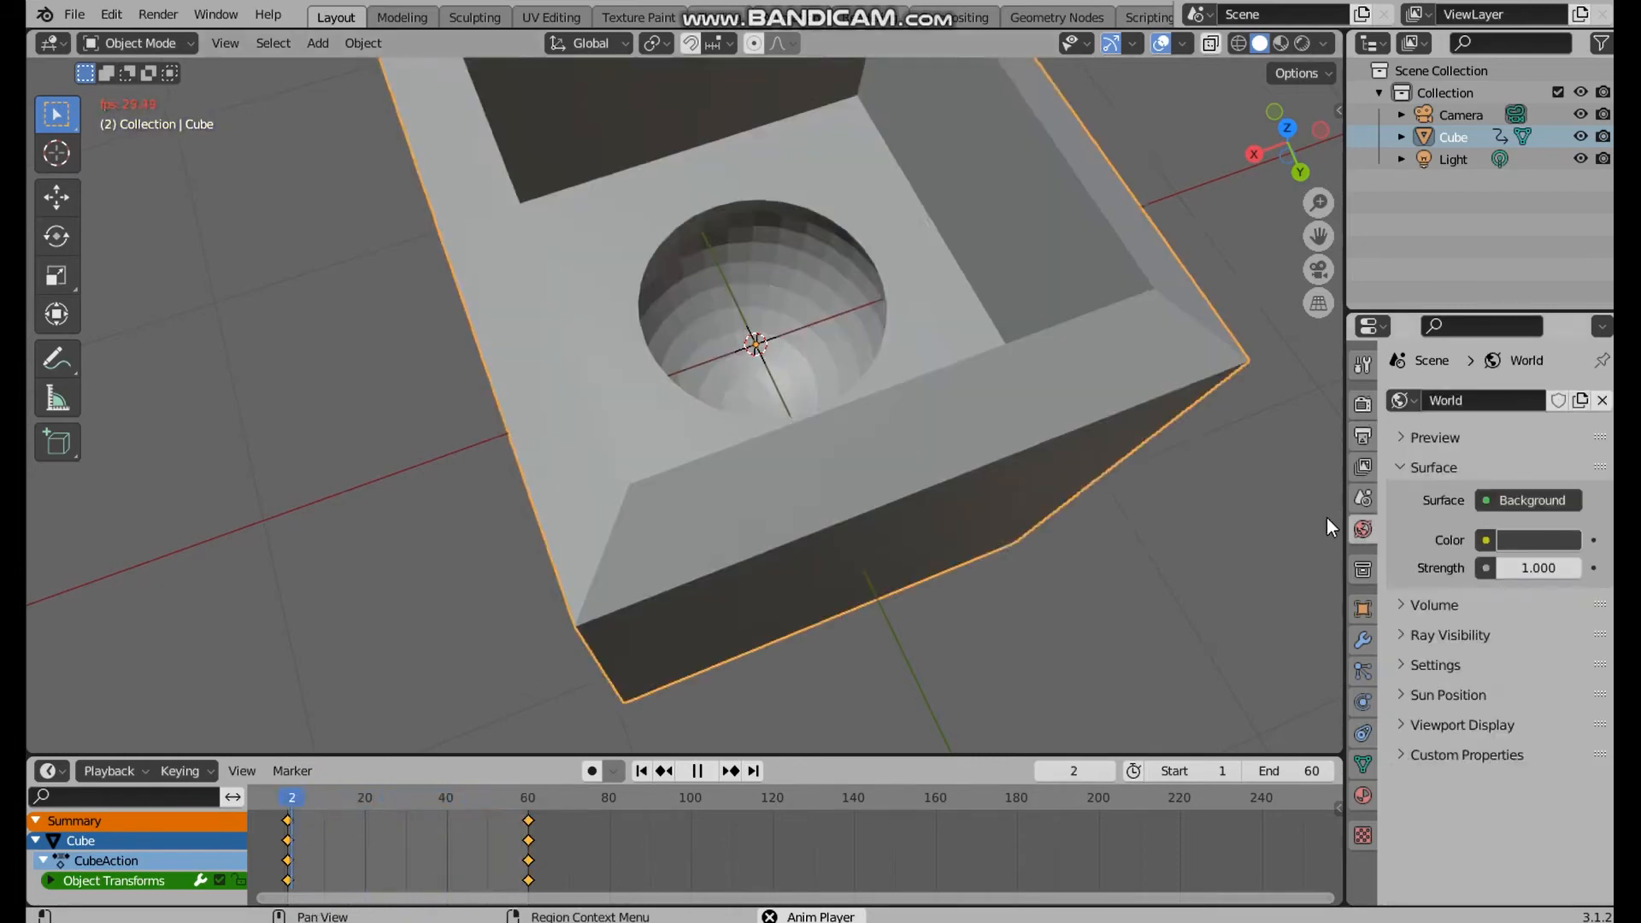
pyautogui.click(691, 771)
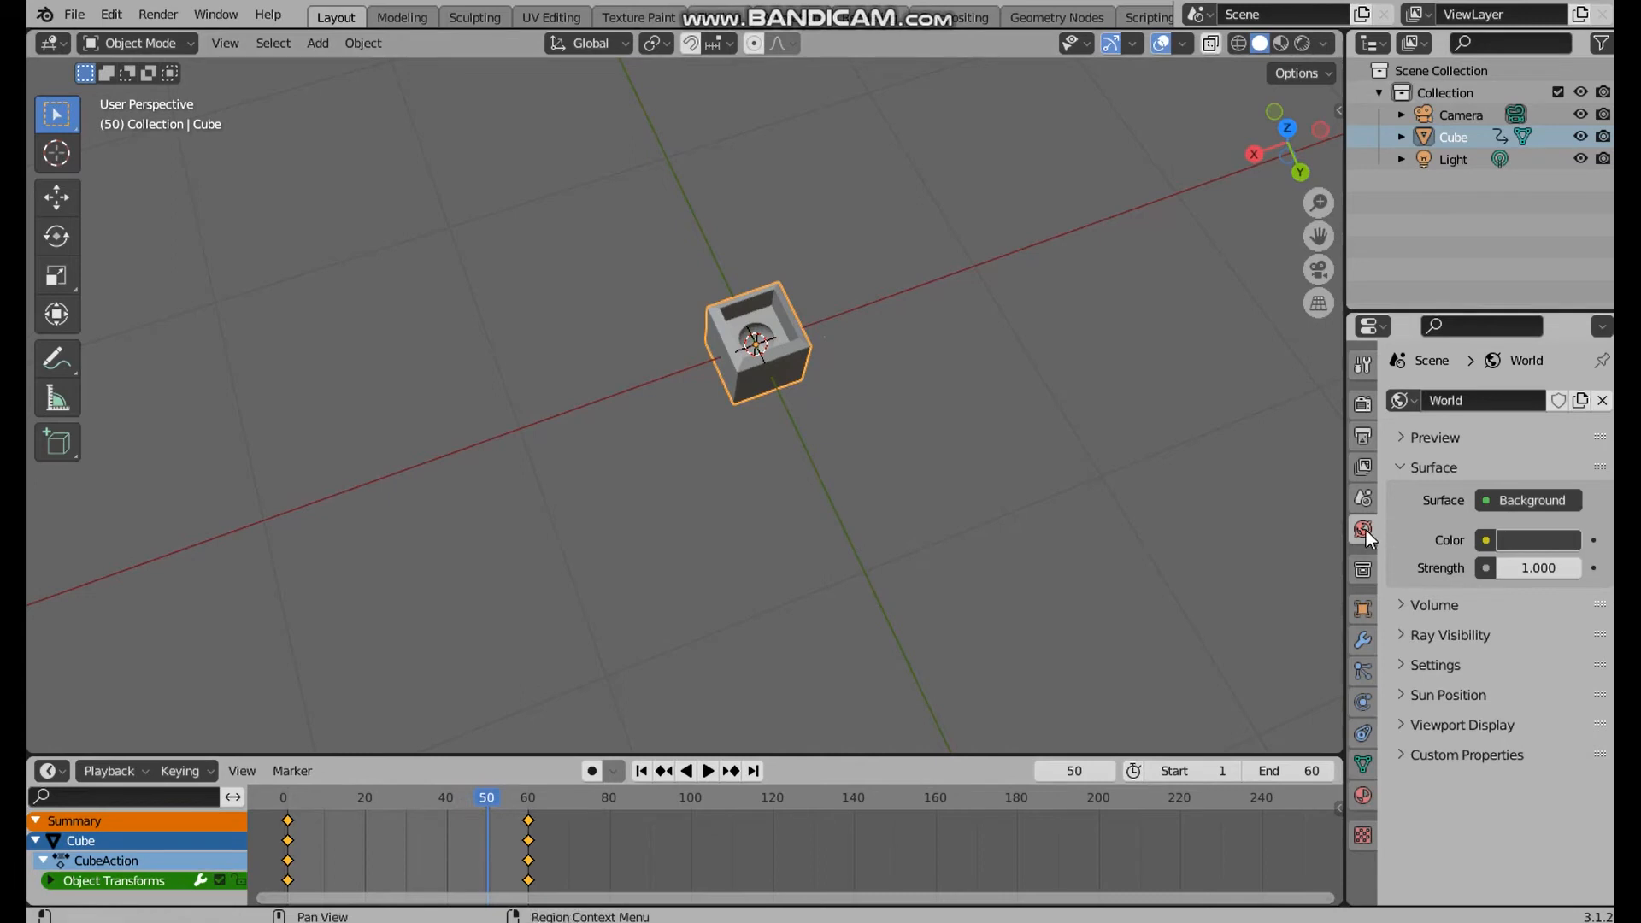
pyautogui.click(1540, 540)
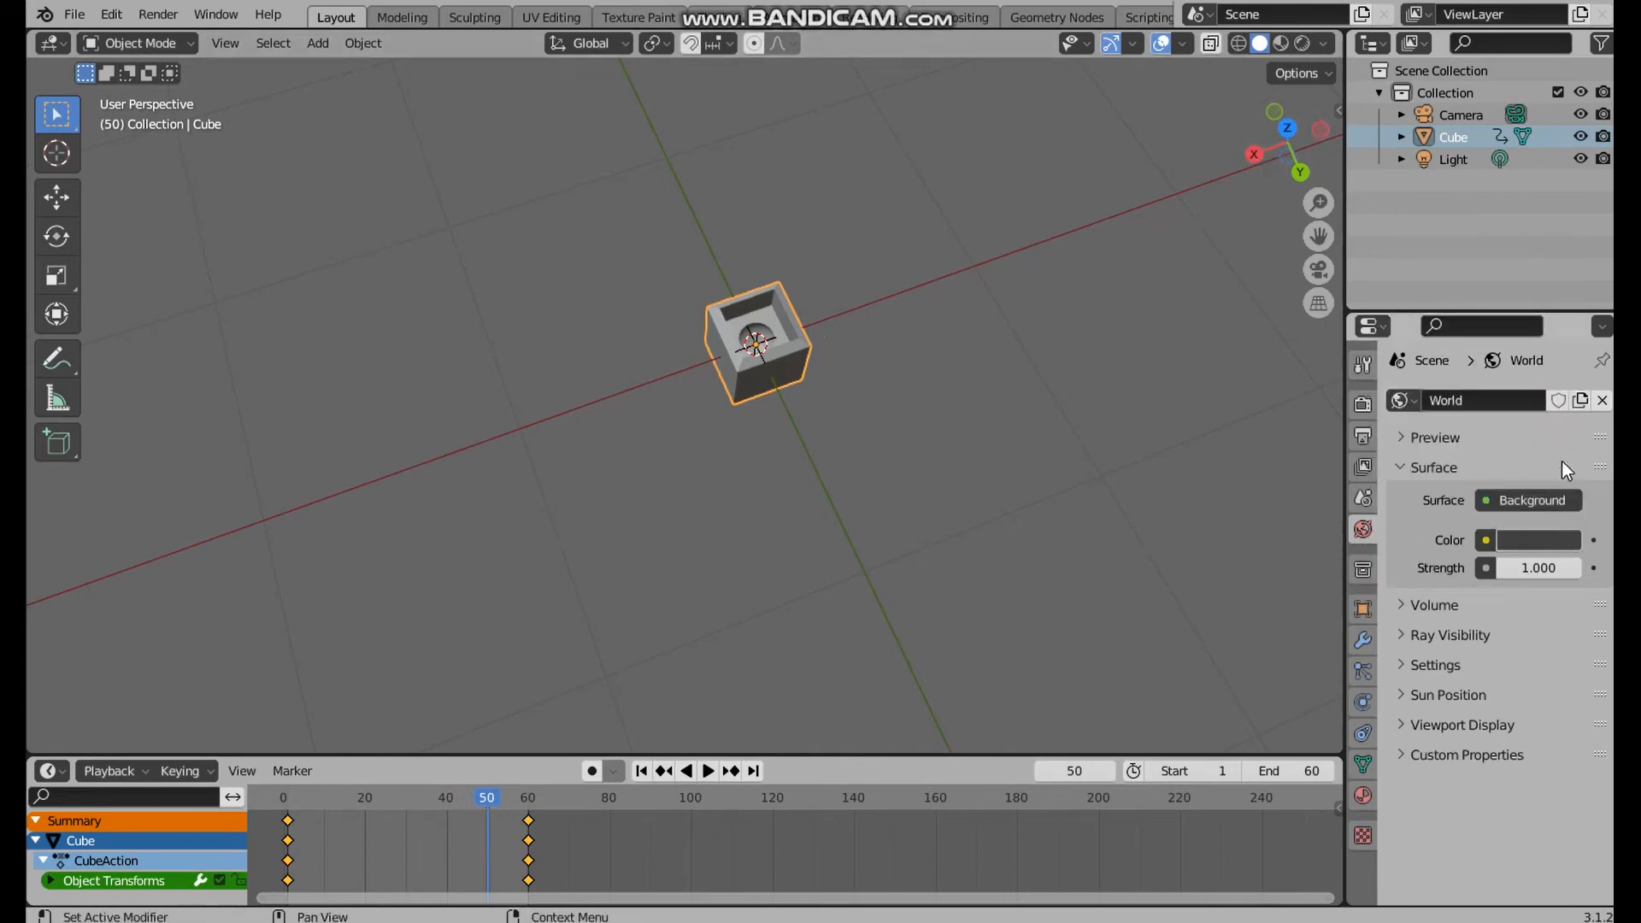
pyautogui.click(1549, 538)
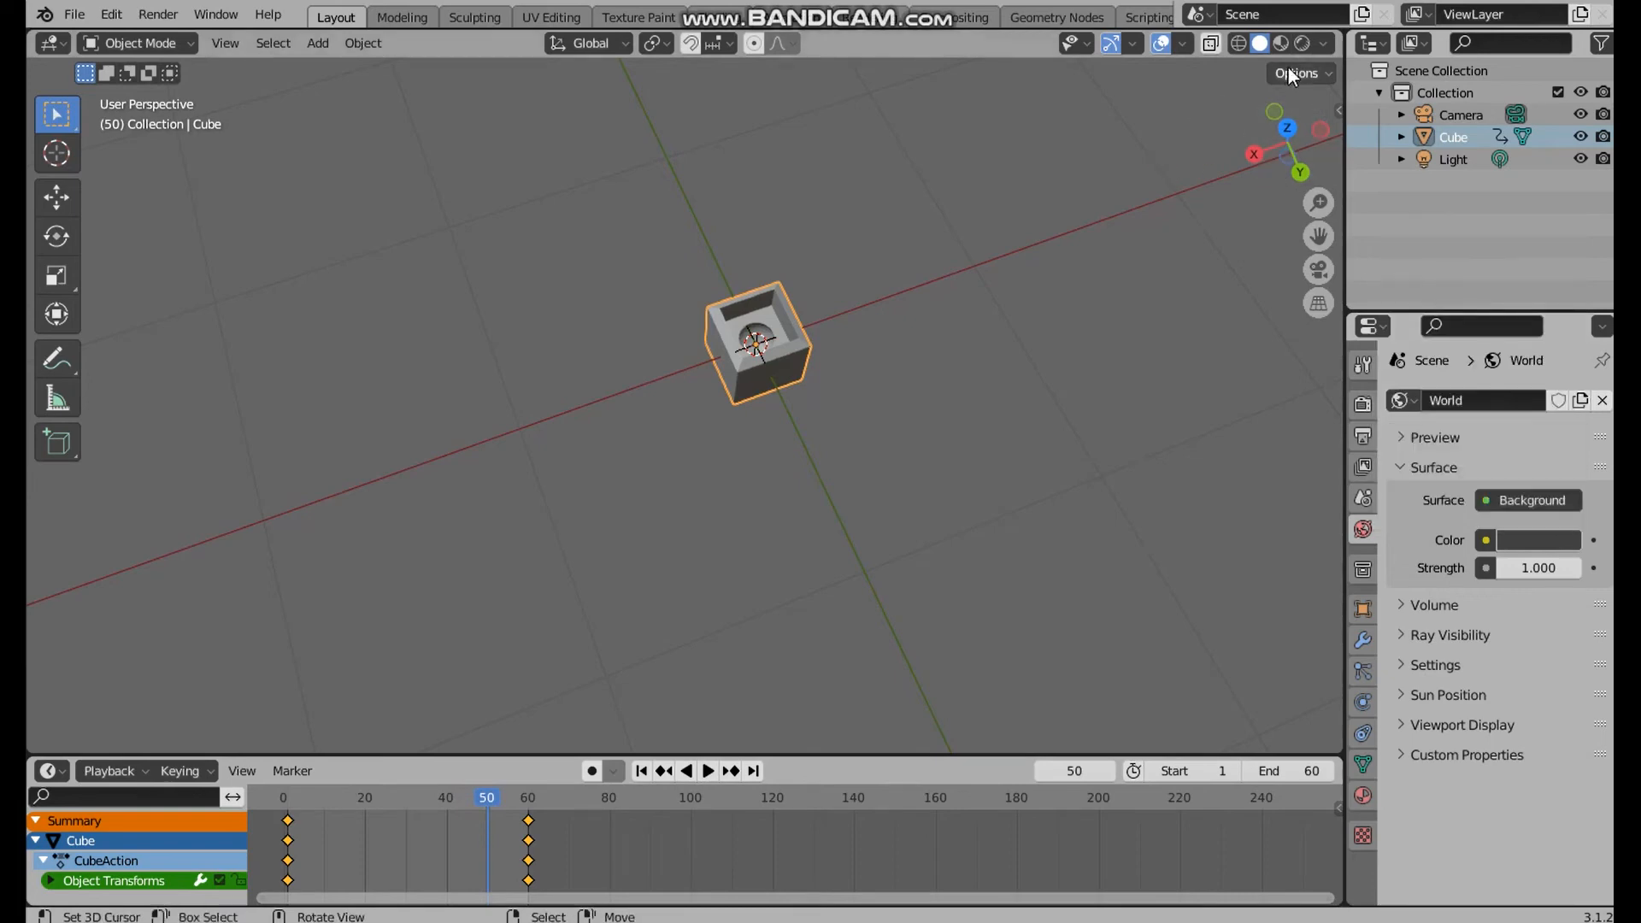
# Switch the viewport to Material Preview shading and enable Scene Lights and Scene World for its lighting
pyautogui.click(1326, 45)
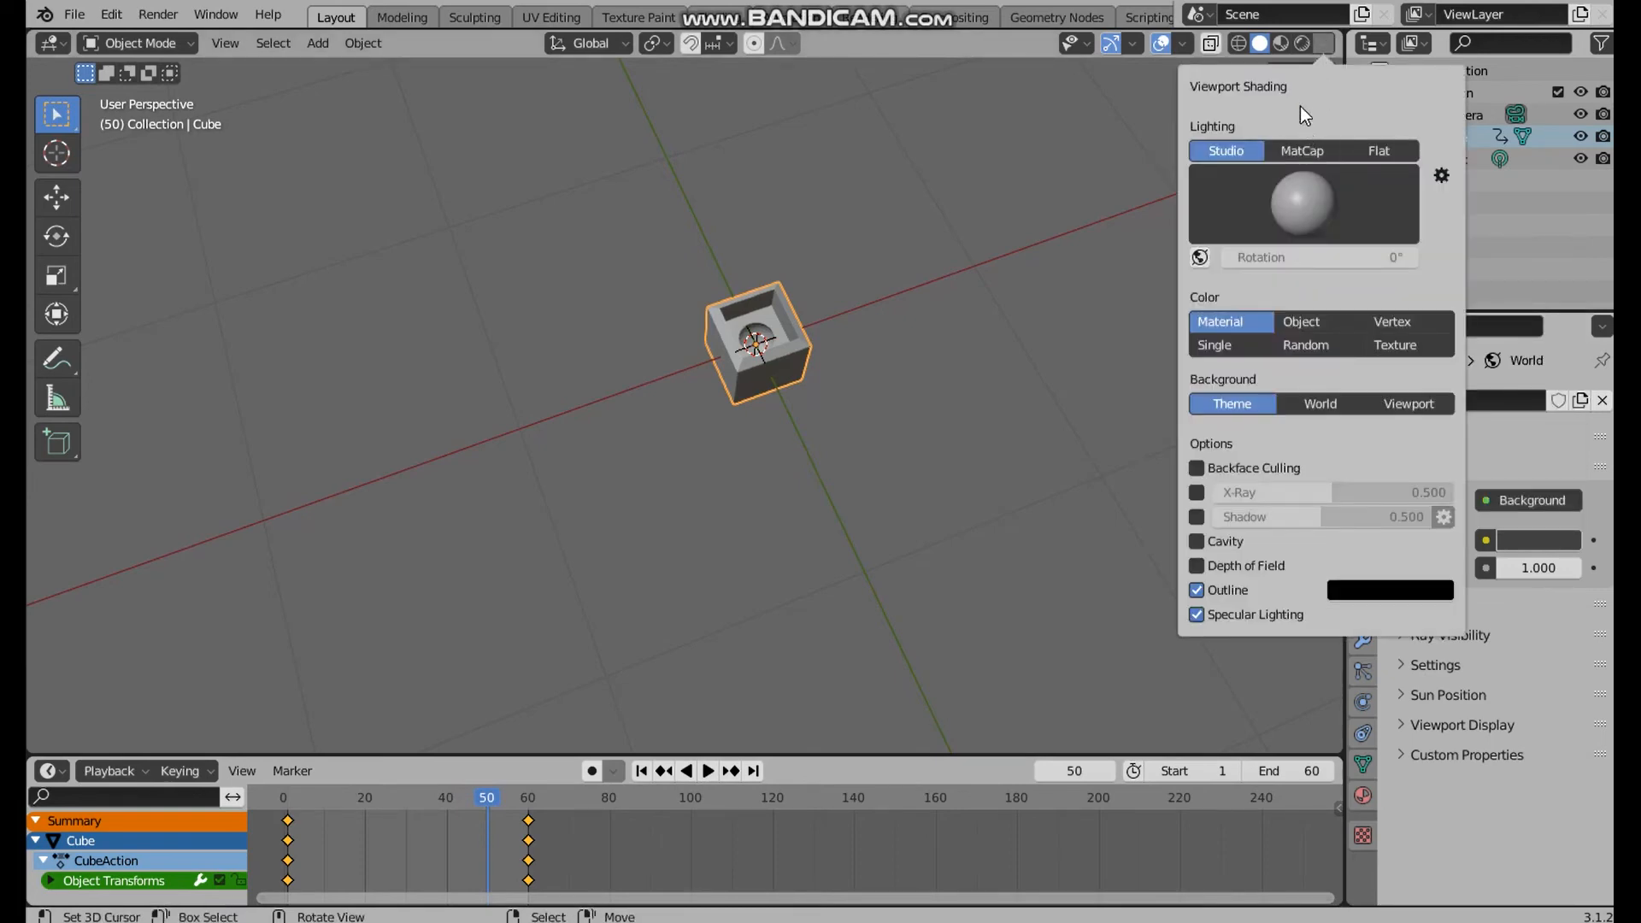
pyautogui.click(1280, 41)
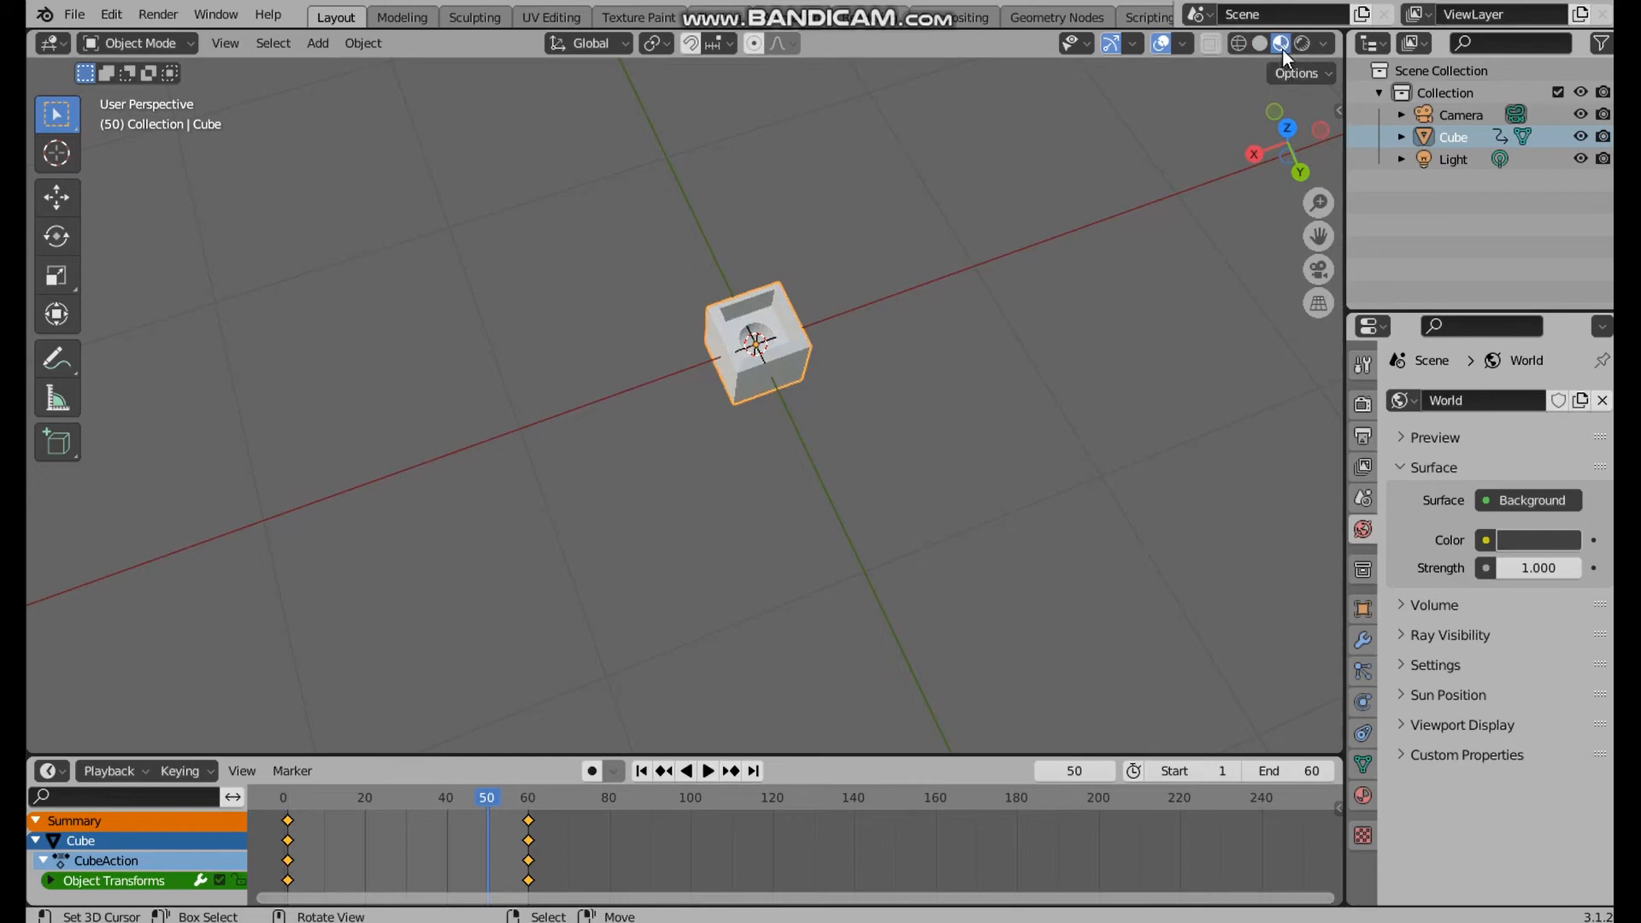
pyautogui.moveTo(989, 224)
pyautogui.mouseDown(button='middle')
pyautogui.moveTo(971, 223)
pyautogui.moveTo(916, 371)
pyautogui.mouseUp(button='middle')
pyautogui.scroll(4, 916, 371)
pyautogui.click(1323, 45)
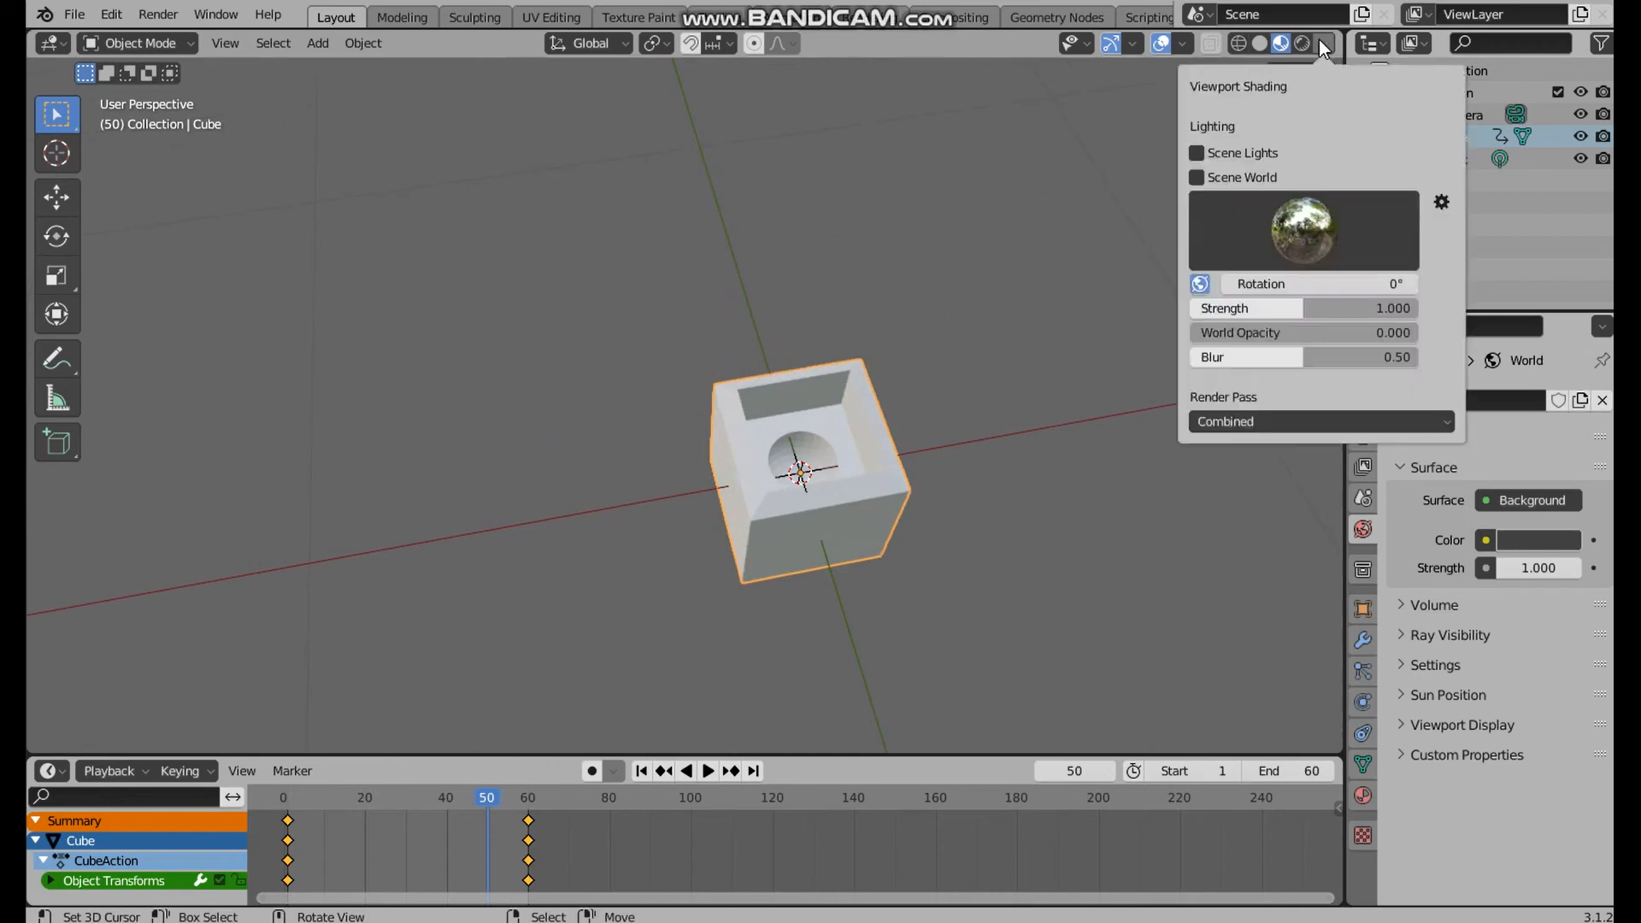
pyautogui.click(1198, 153)
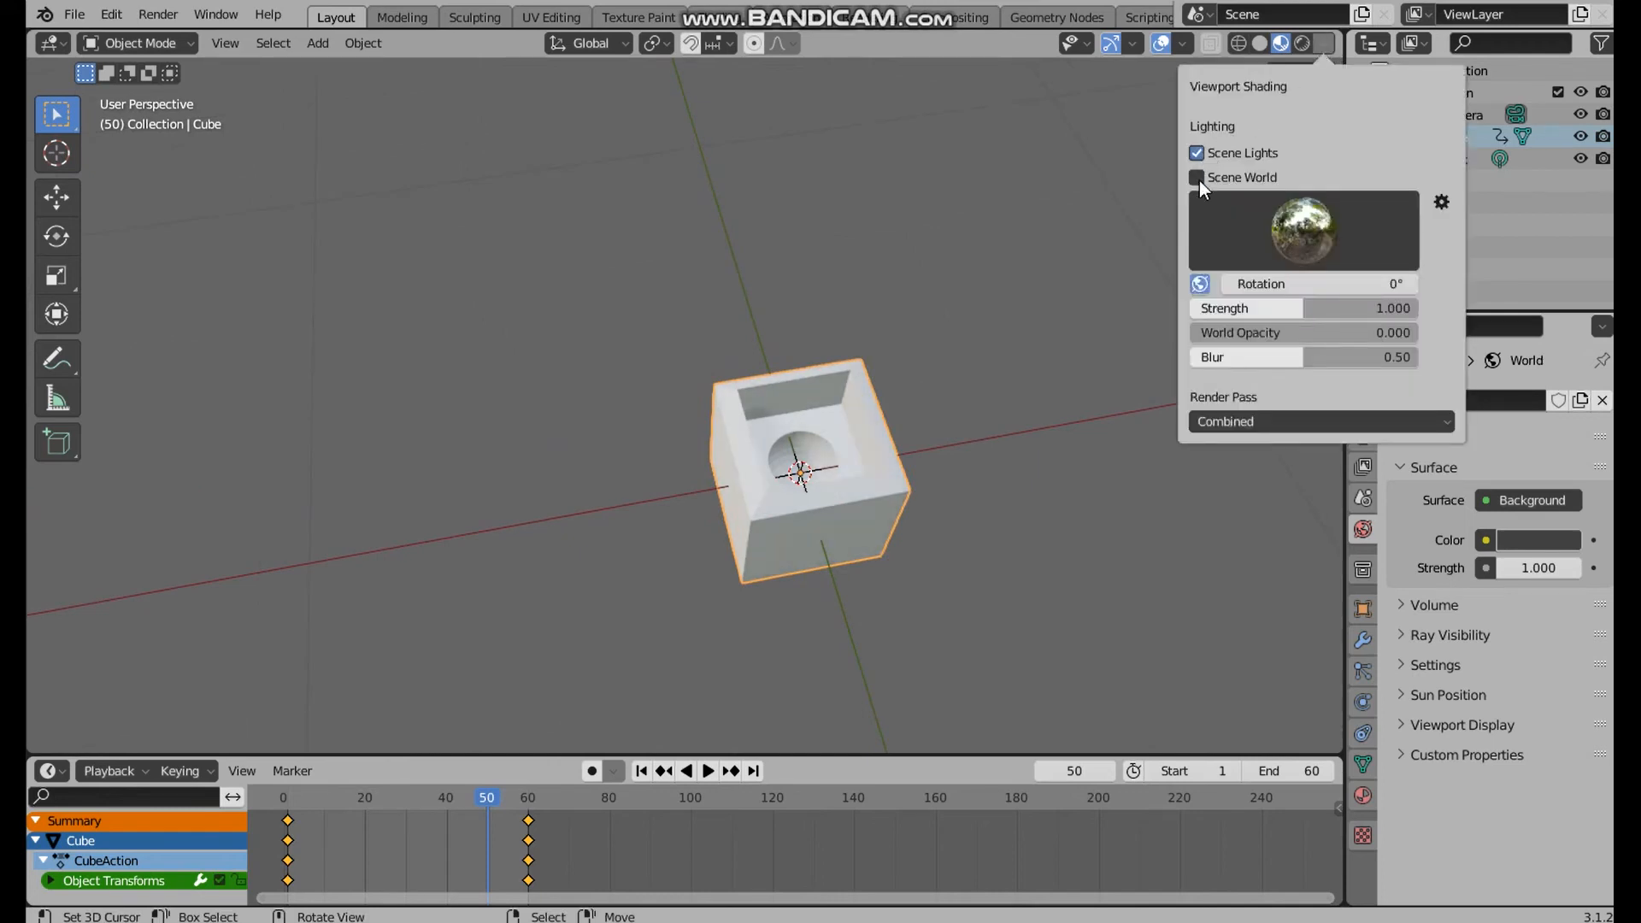
pyautogui.click(1196, 177)
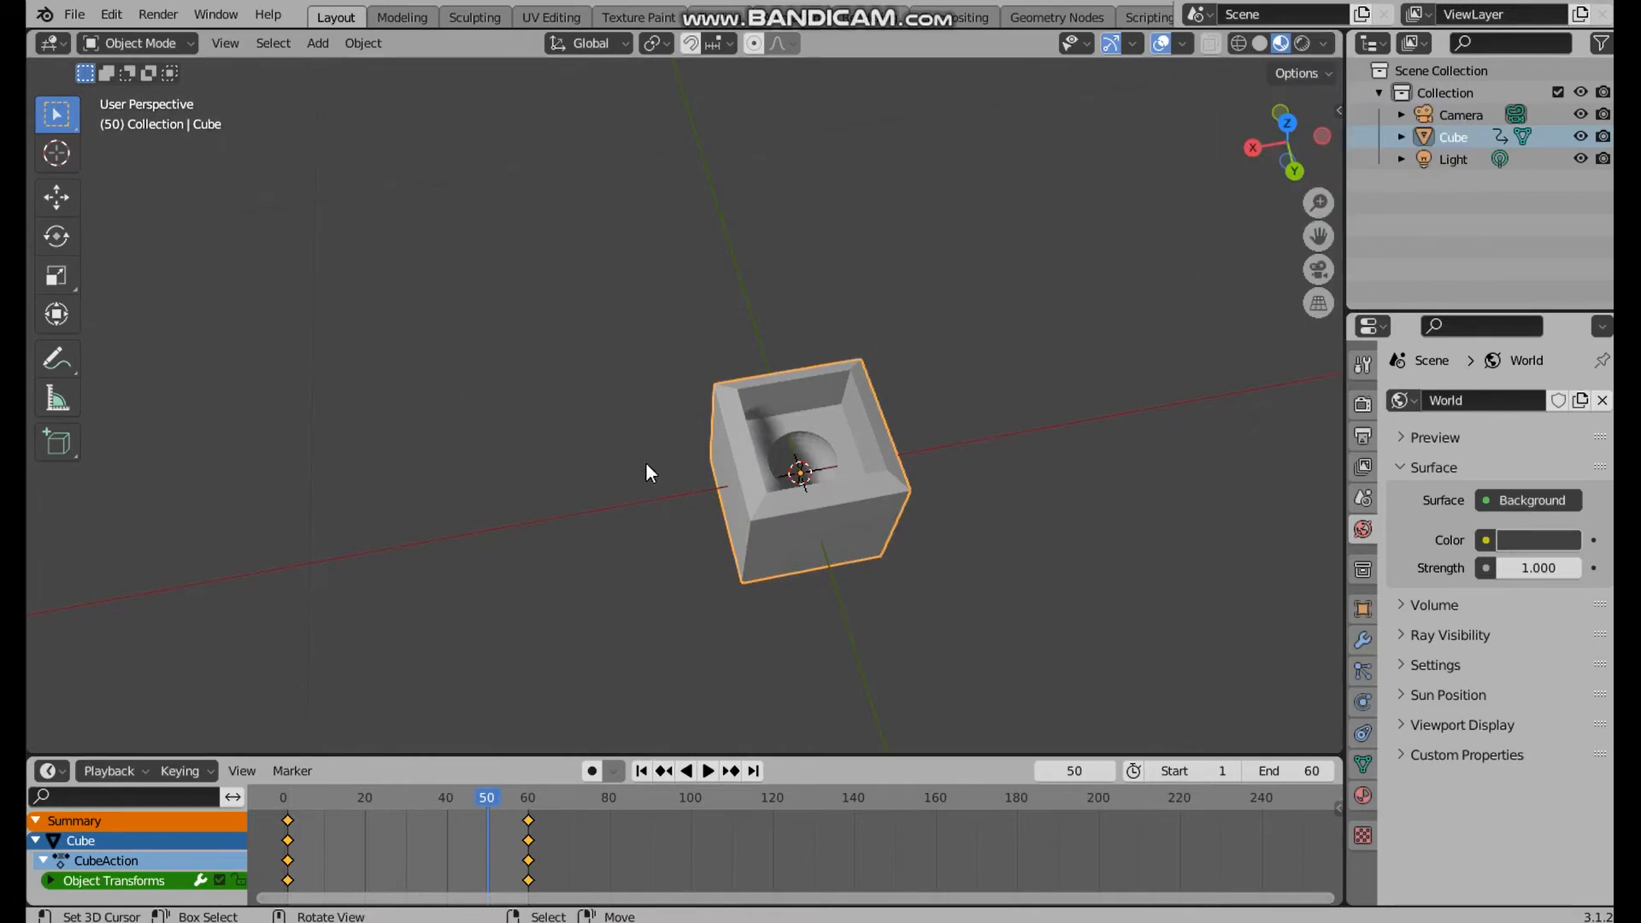
# Select the scene's existing Light and delete it
pyautogui.click(1469, 158)
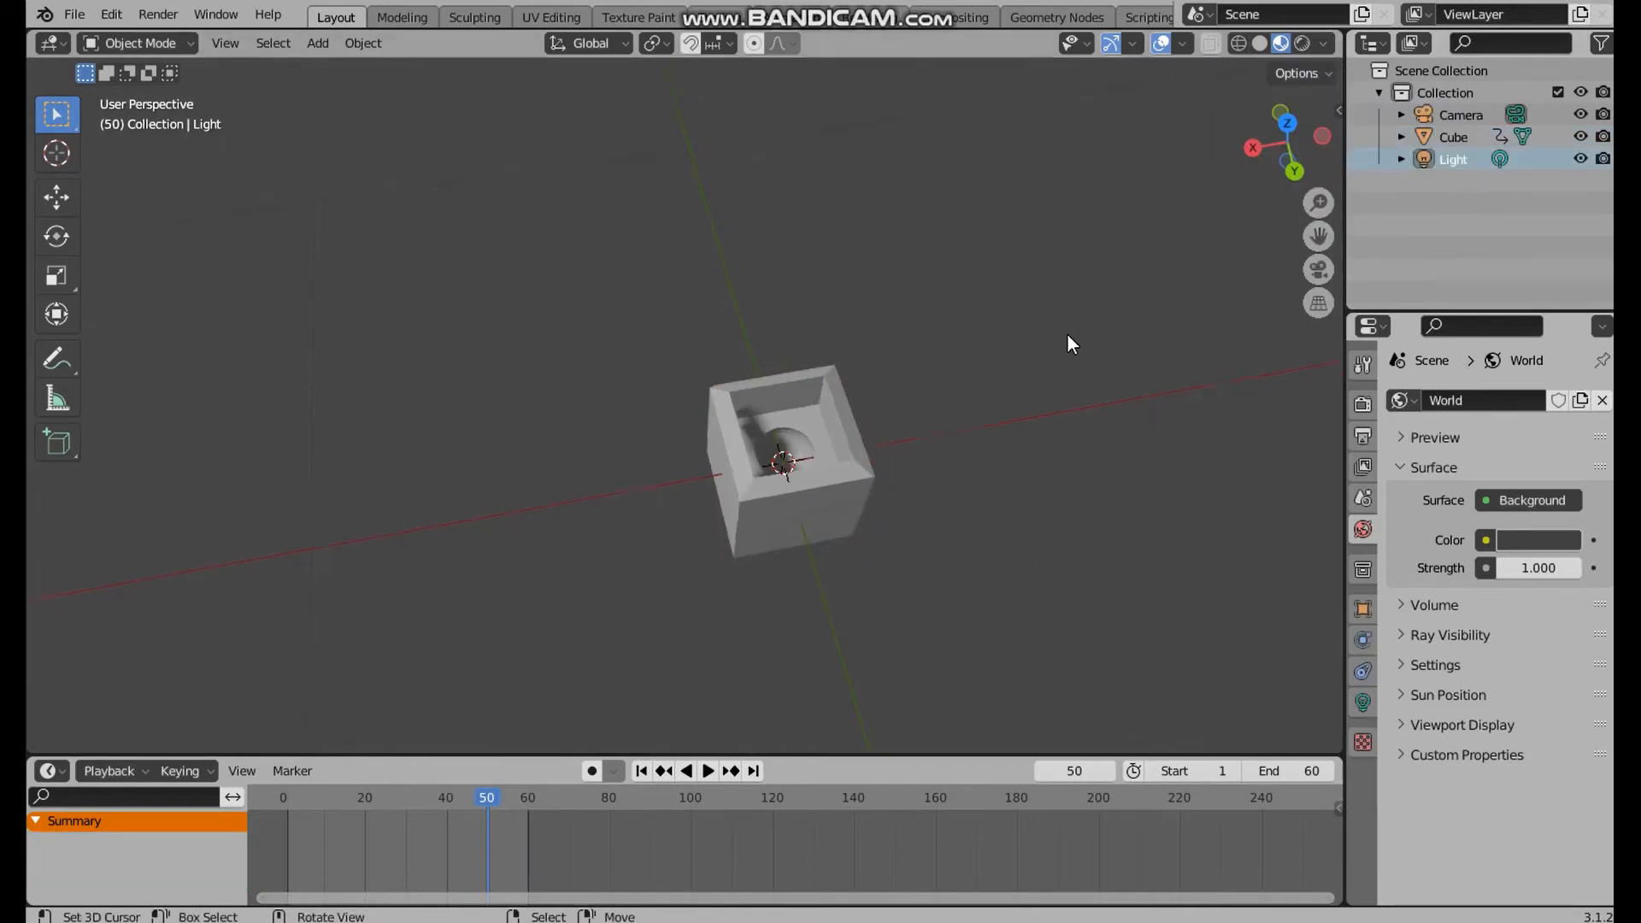
pyautogui.scroll(-5, 1070, 342)
pyautogui.moveTo(971, 465); pyautogui.dragTo(915, 330, button='middle')
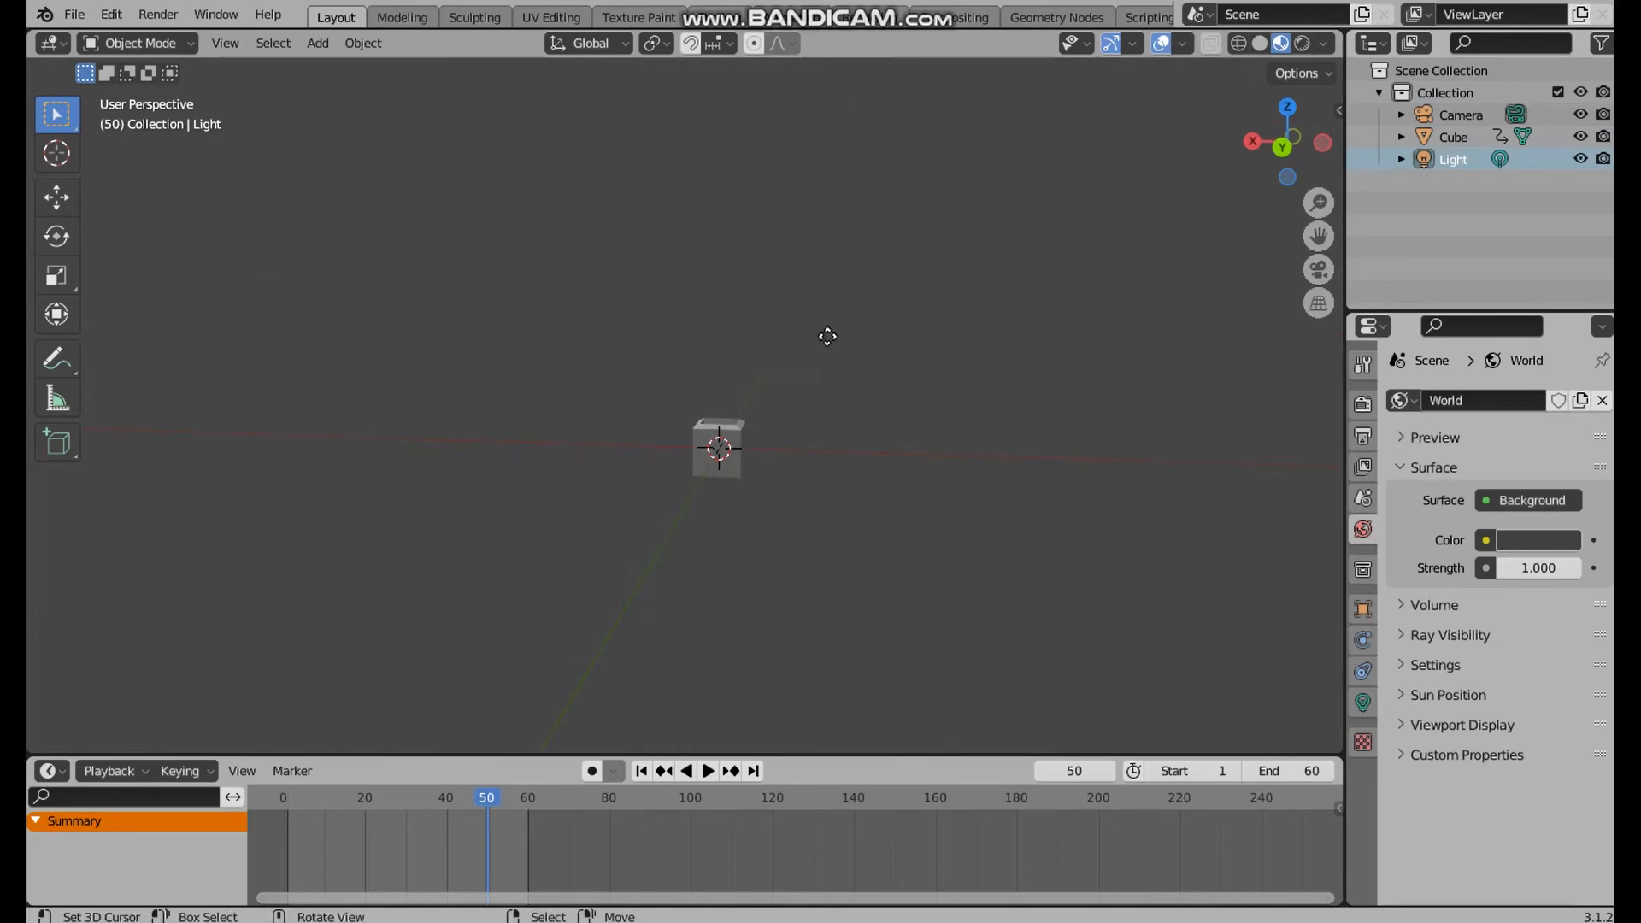
pyautogui.press('g')
pyautogui.click(862, 339)
pyautogui.moveTo(1131, 308); pyautogui.dragTo(981, 384, button='middle')
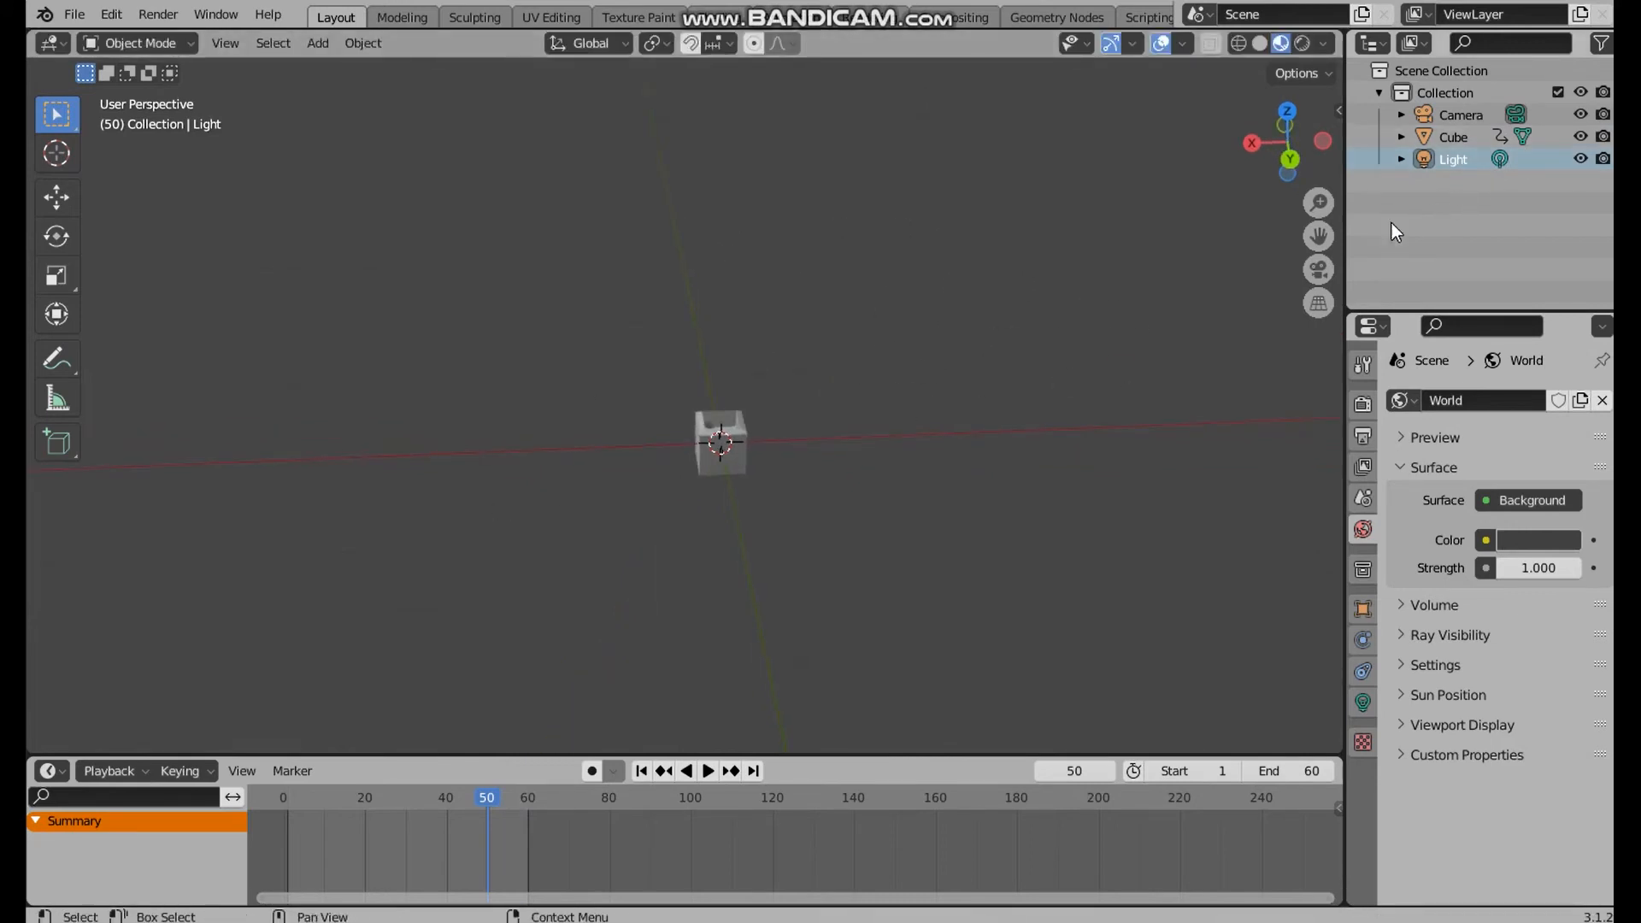
pyautogui.press('x')
pyautogui.scroll(5, 789, 493)
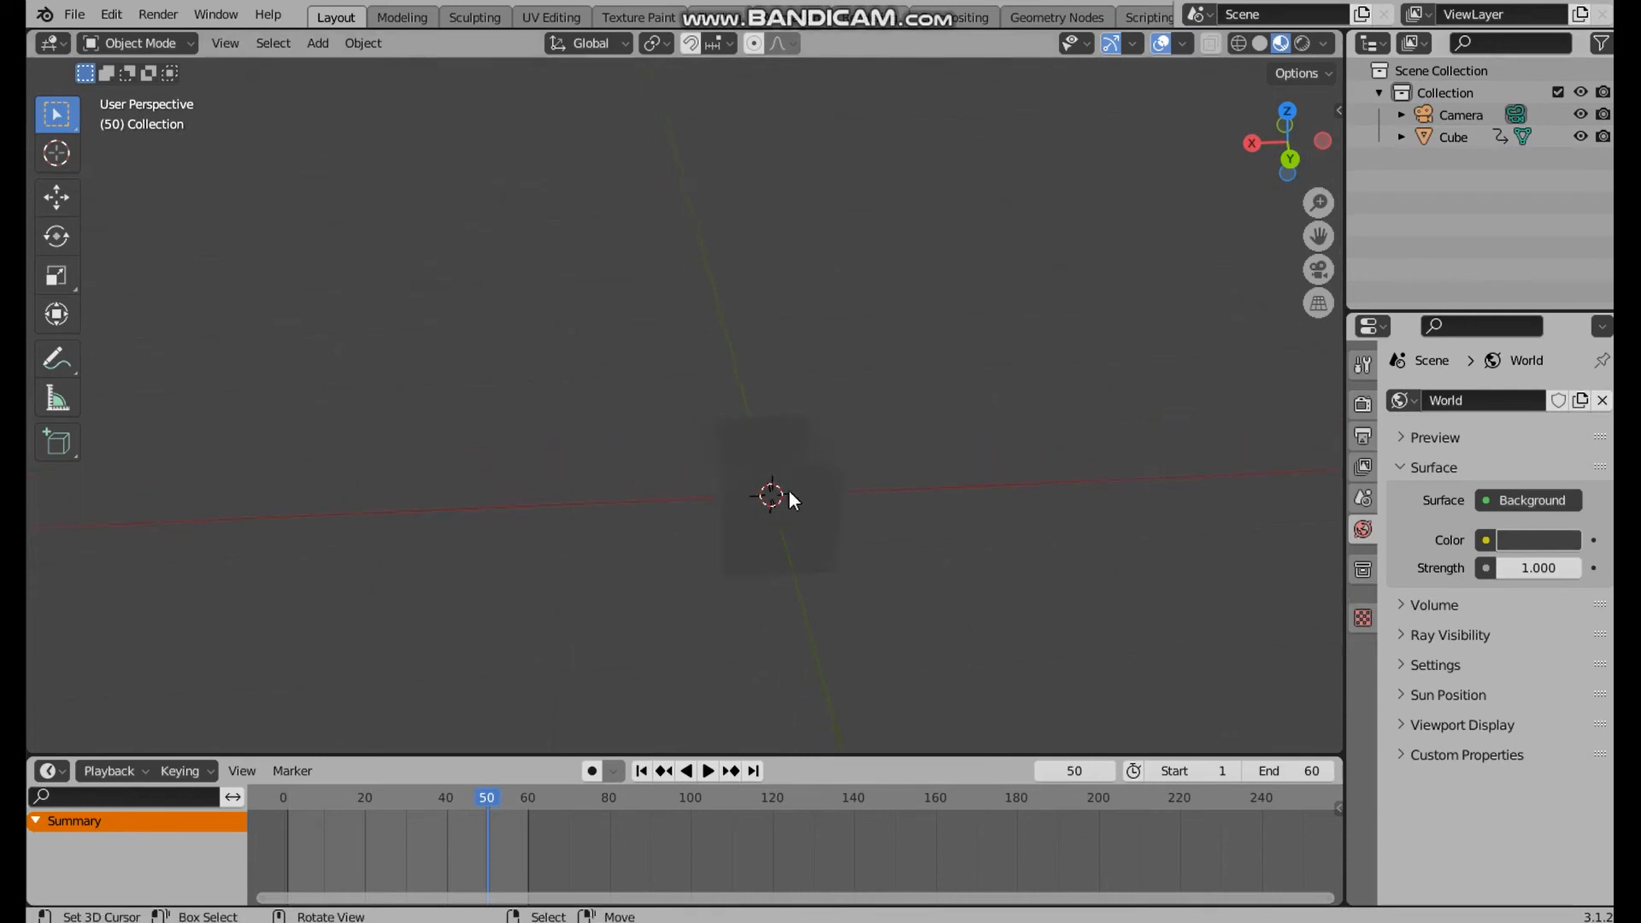
# Place the 3D cursor above and to one side of the cube and add a Sun light there
pyautogui.keyDown('shift'); pyautogui.rightClick(1072, 245); pyautogui.keyUp('shift')
pyautogui.hotkey('shift', 'a')
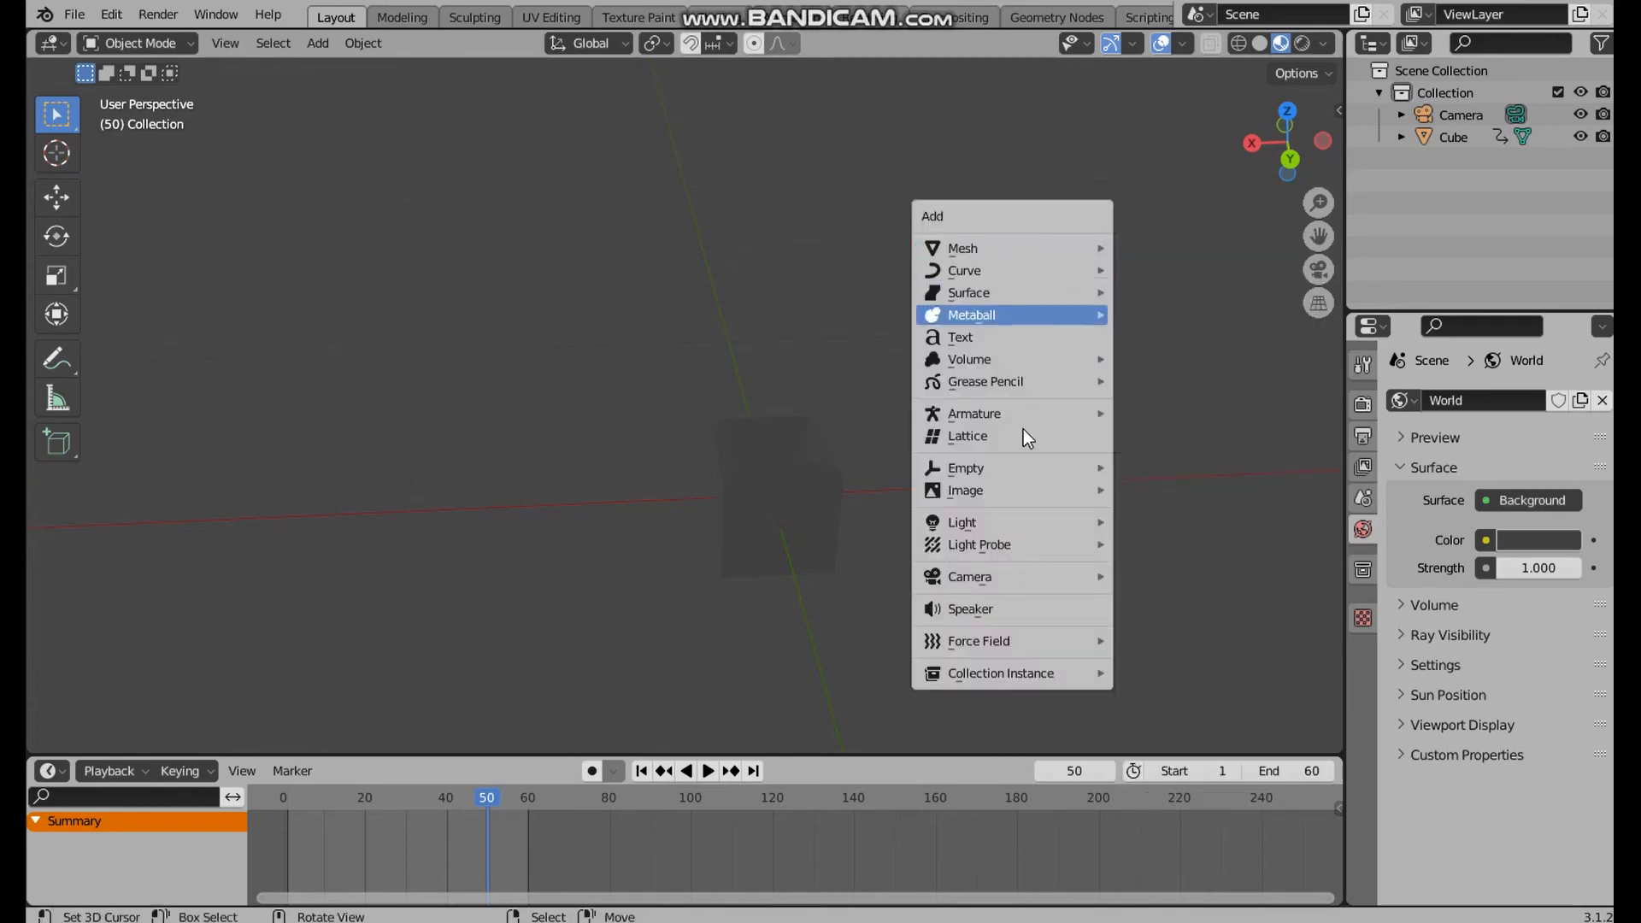
pyautogui.moveTo(1048, 521)
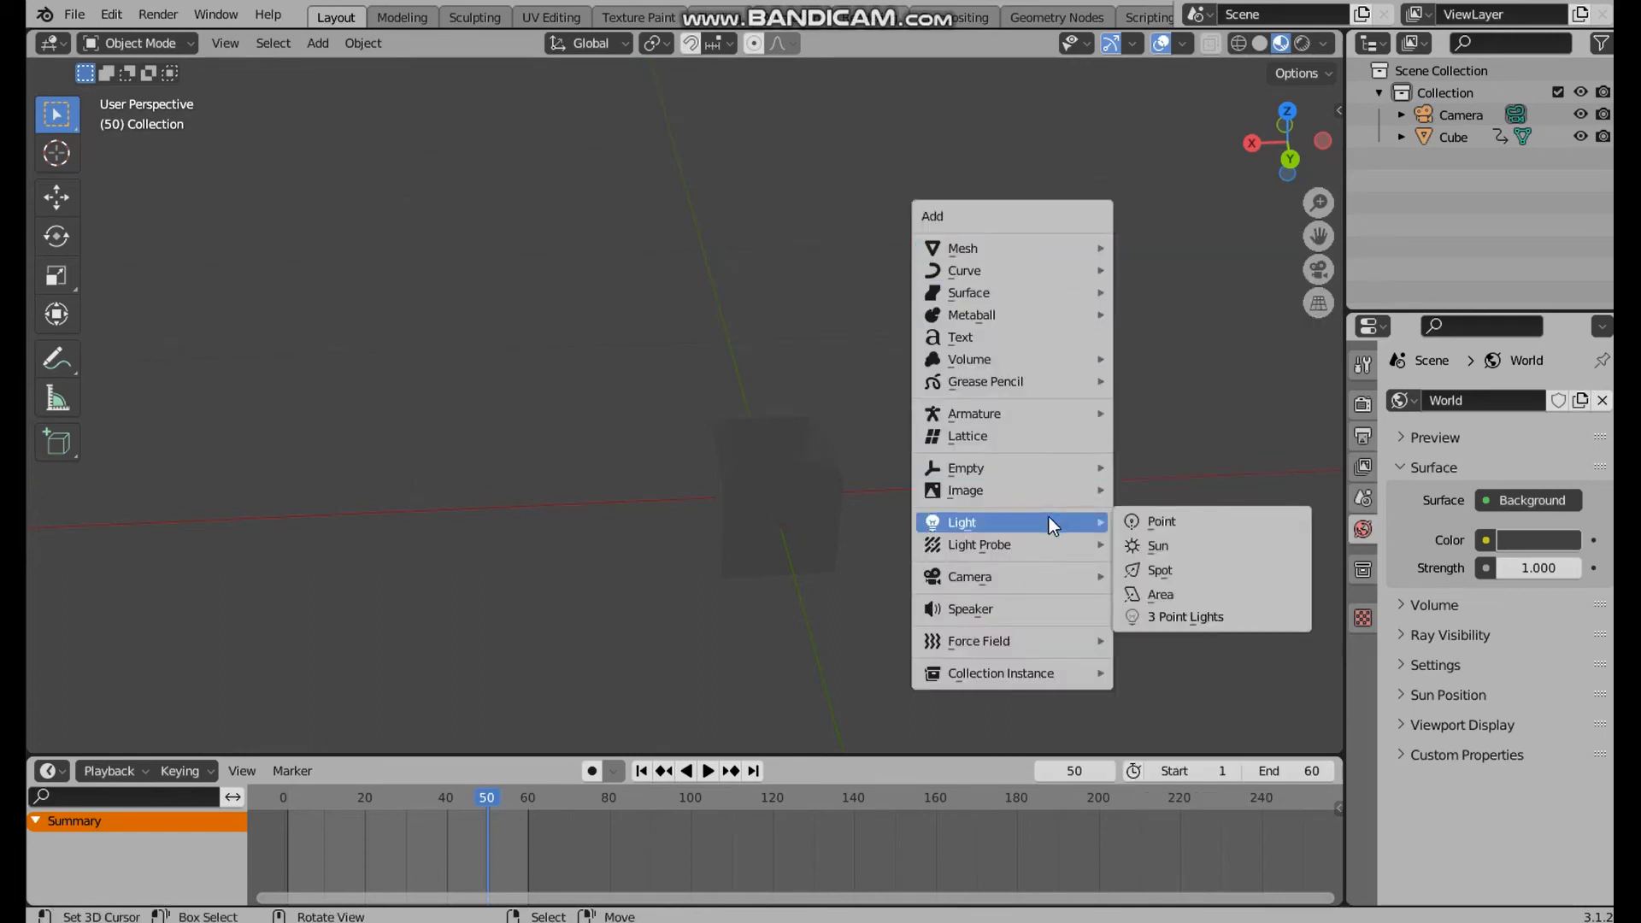
pyautogui.click(1167, 545)
pyautogui.moveTo(1219, 340); pyautogui.dragTo(1164, 412, button='middle')
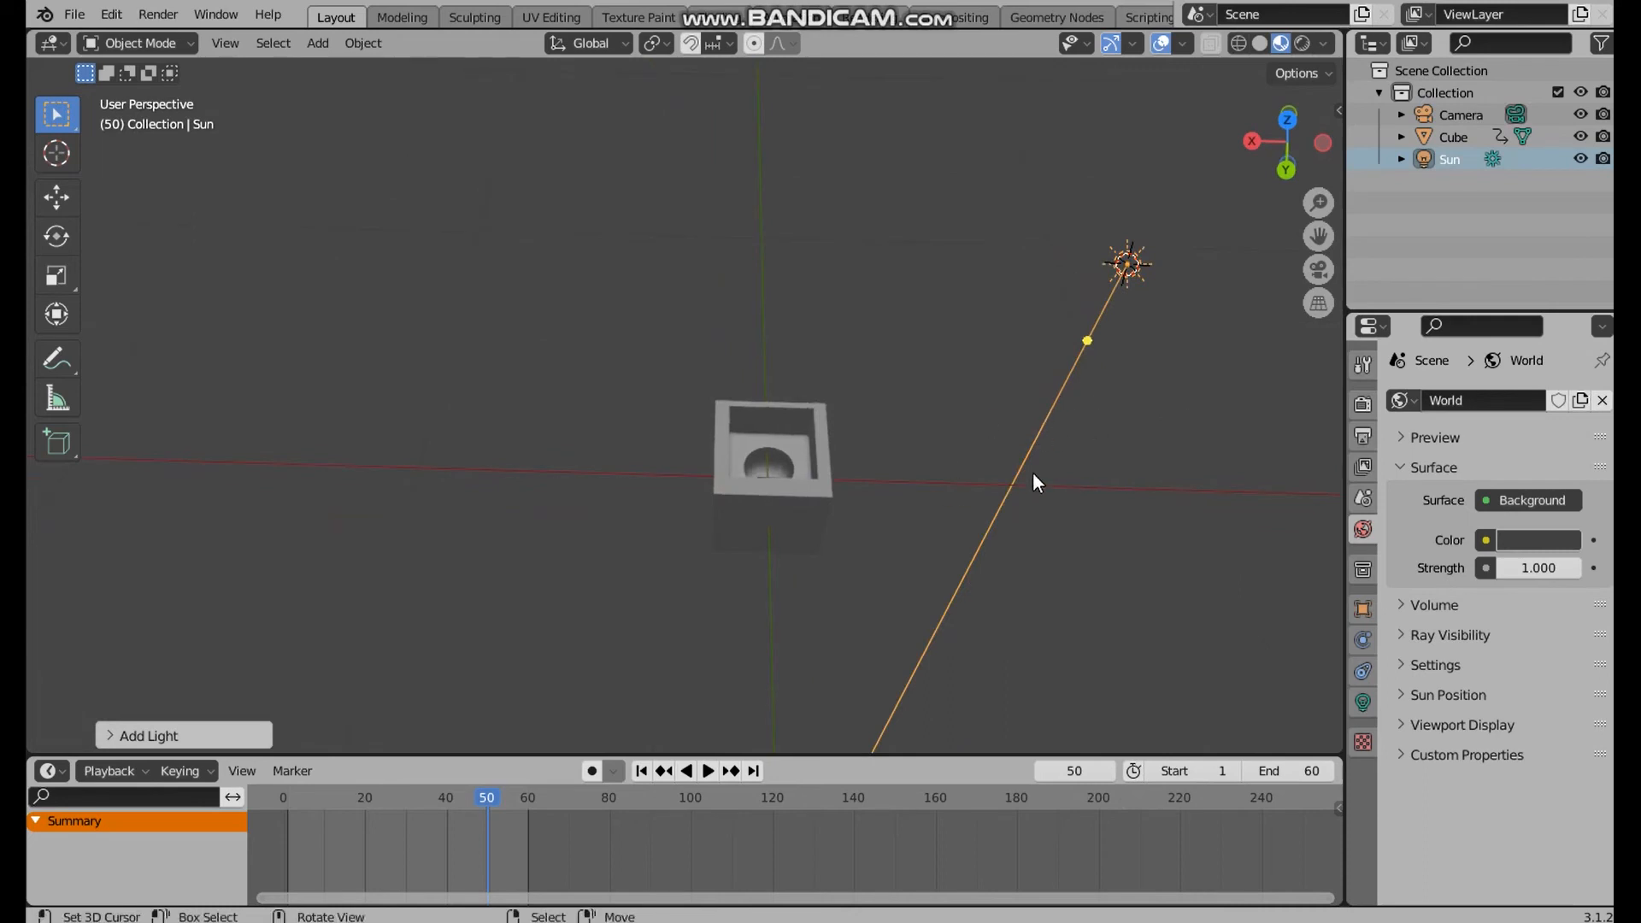
# Rotate the Sun light so its direction line points towards the cube
pyautogui.press('r')
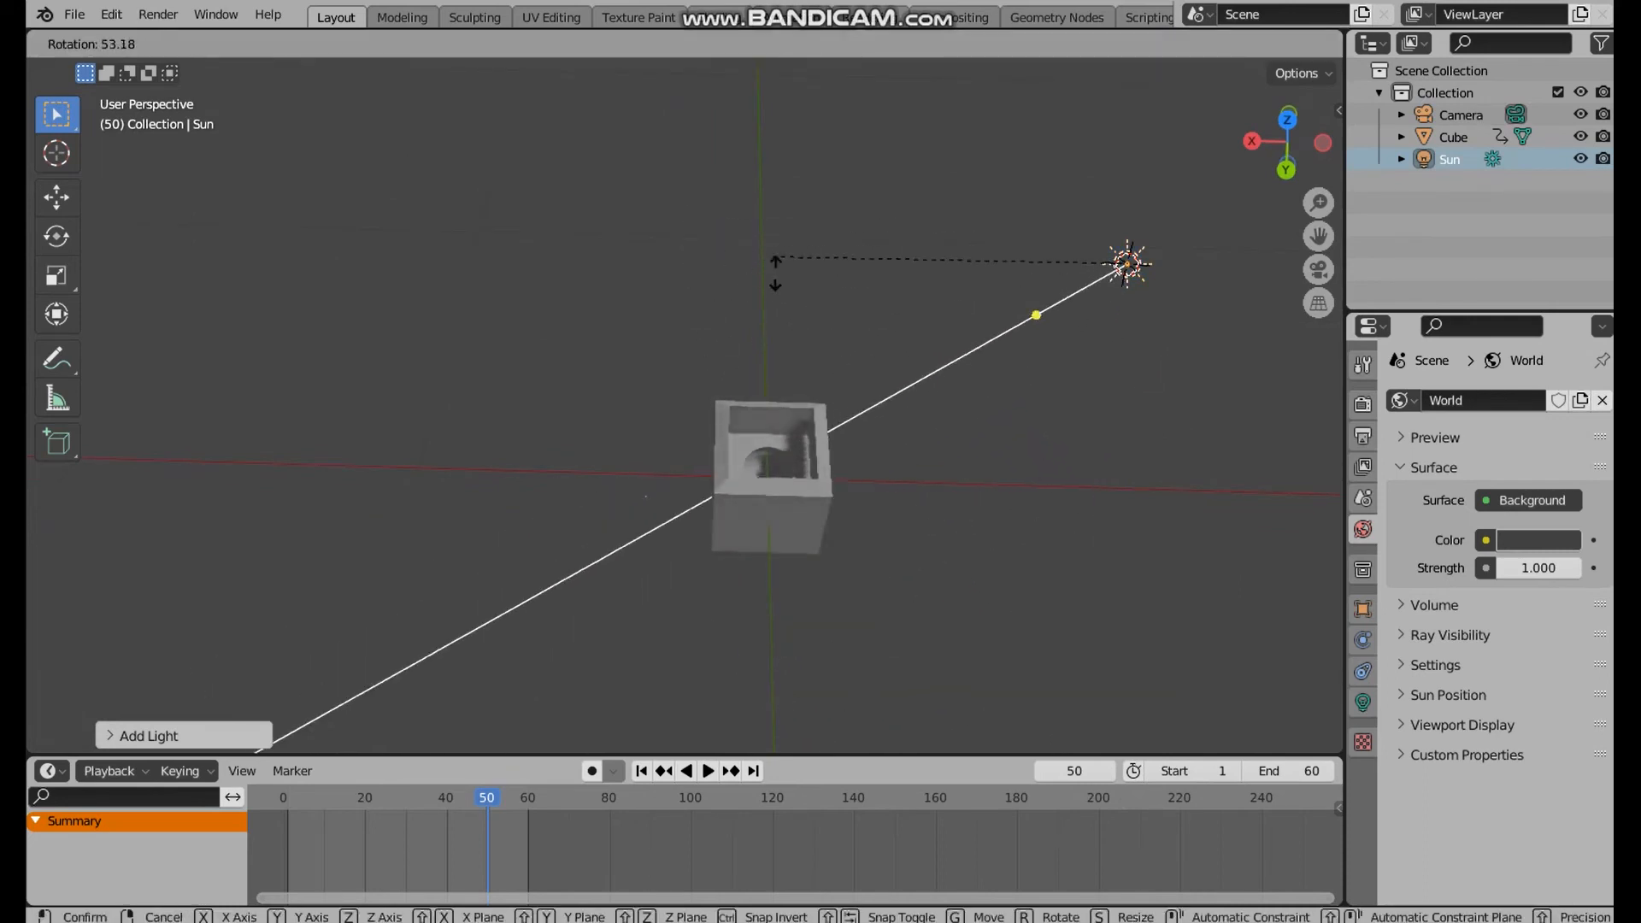
pyautogui.click(730, 224)
pyautogui.moveTo(940, 463); pyautogui.dragTo(844, 511, button='middle')
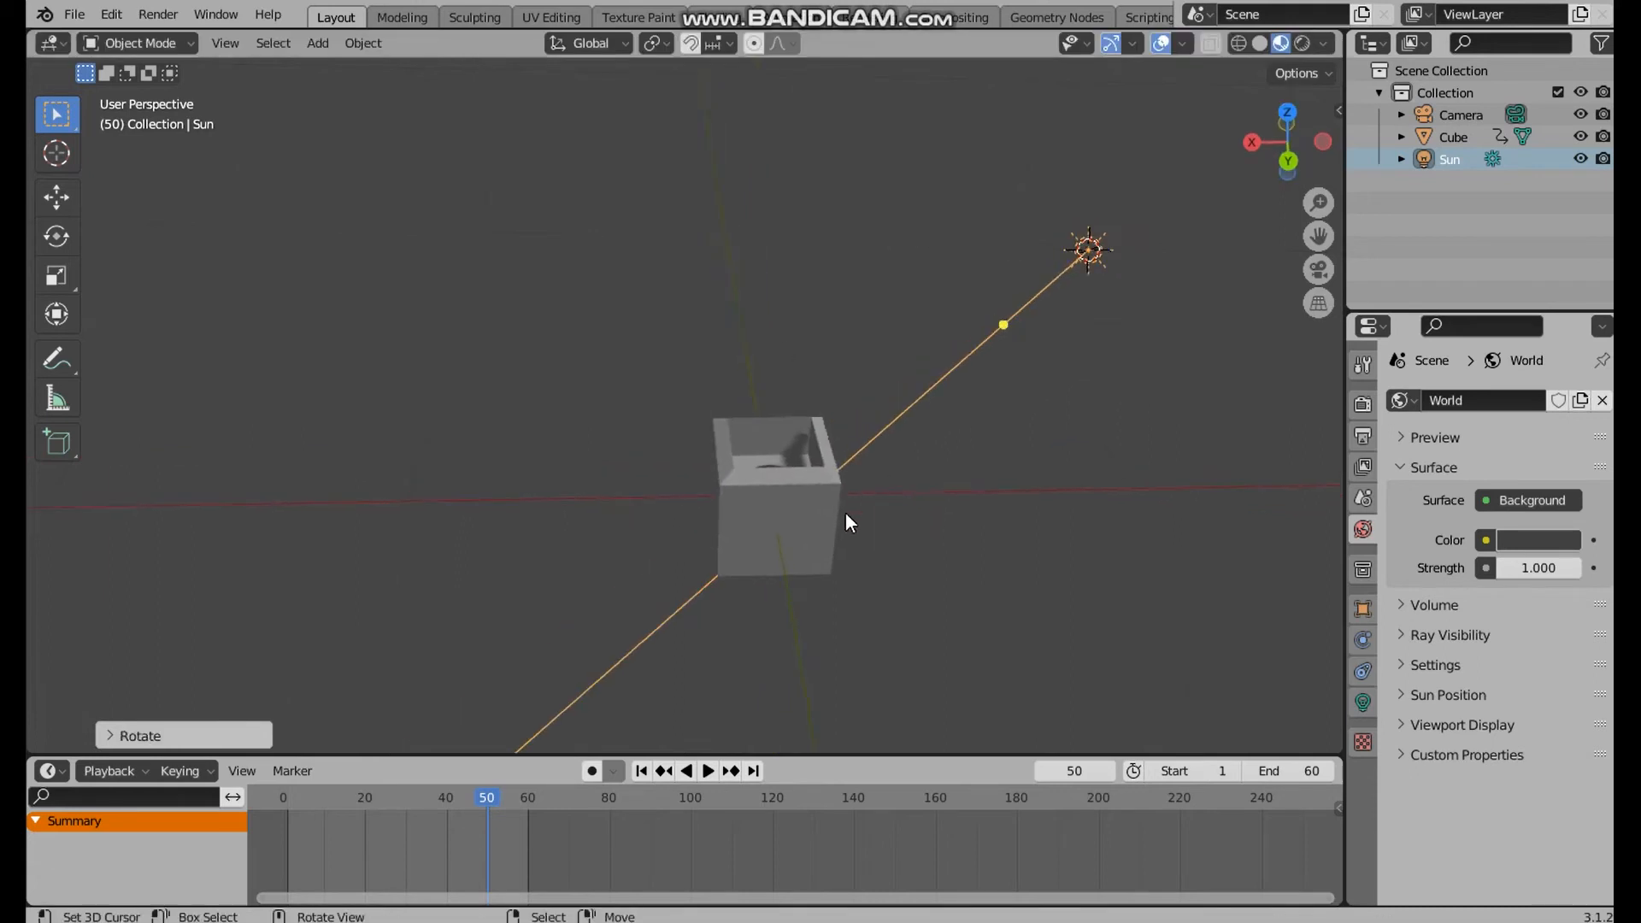
# Raise the cube along the global Z axis so it sits above the grid floor
pyautogui.click(766, 478)
pyautogui.press('g')
pyautogui.press('z')
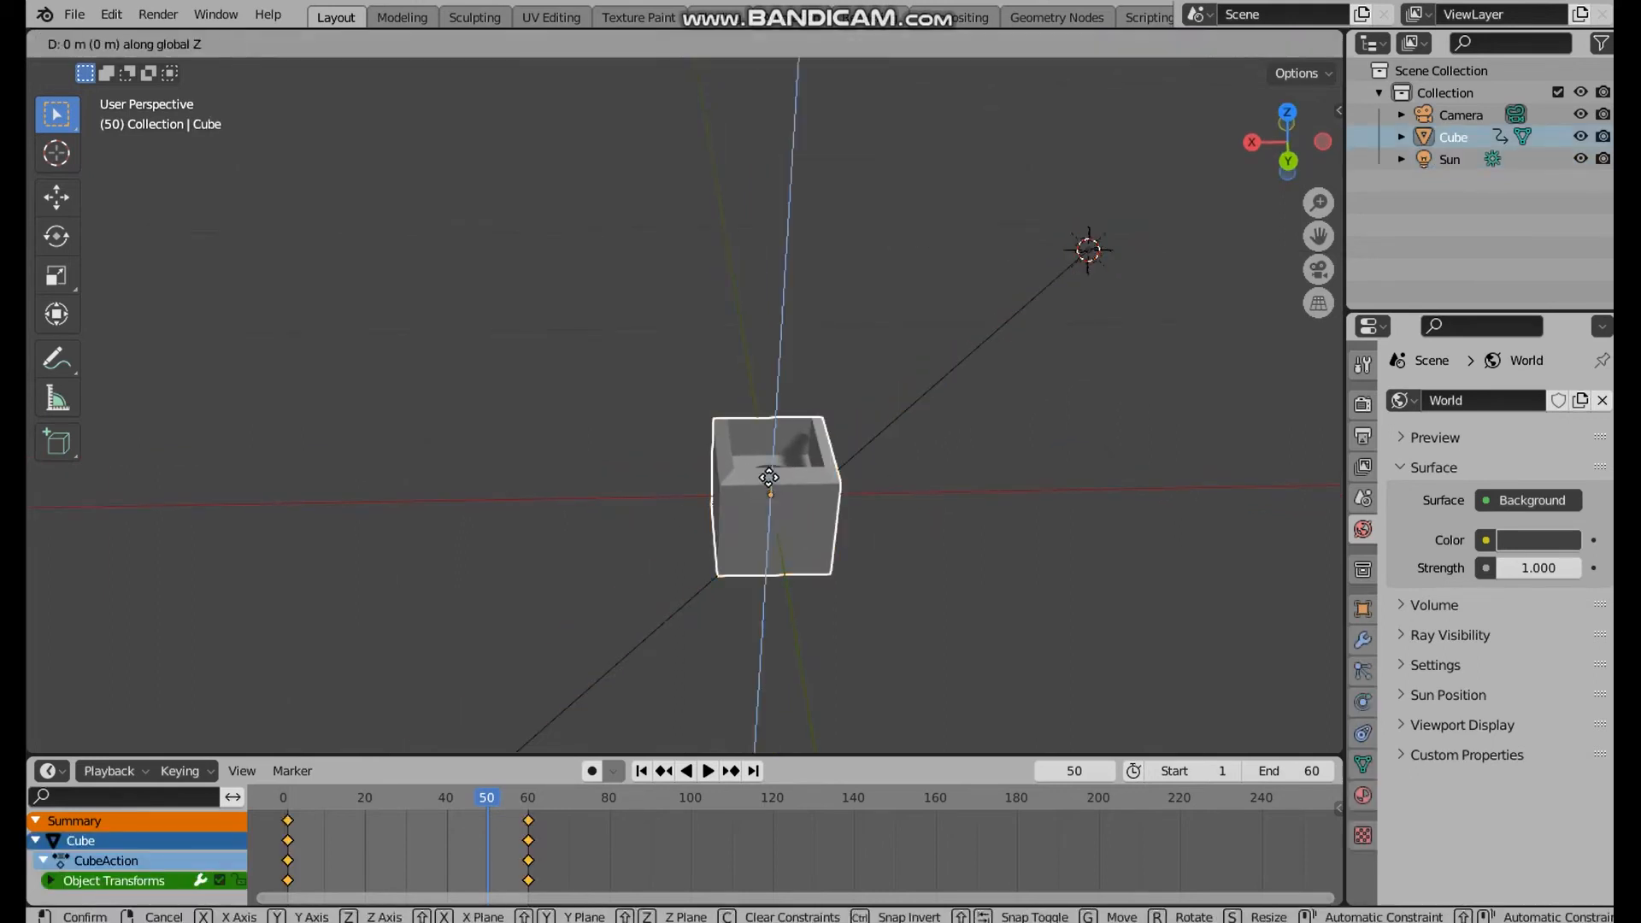
pyautogui.click(776, 432)
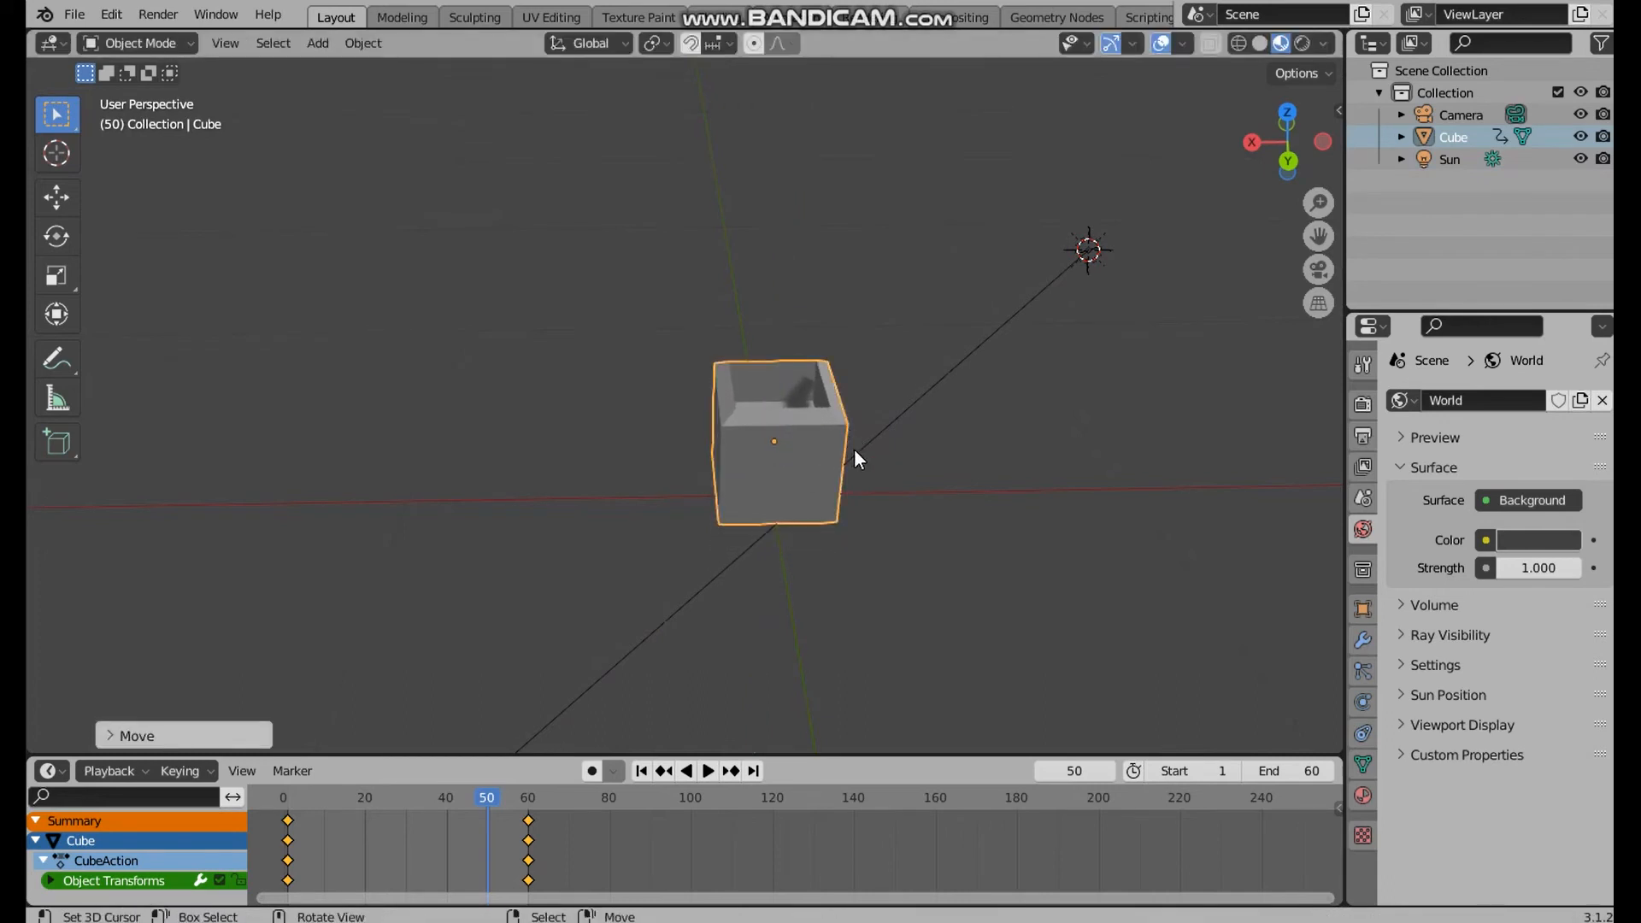
# Snap the 3D cursor to the world origin
pyautogui.moveTo(854, 451); pyautogui.dragTo(951, 414, button='middle')
pyautogui.hotkey('shift', 'a')
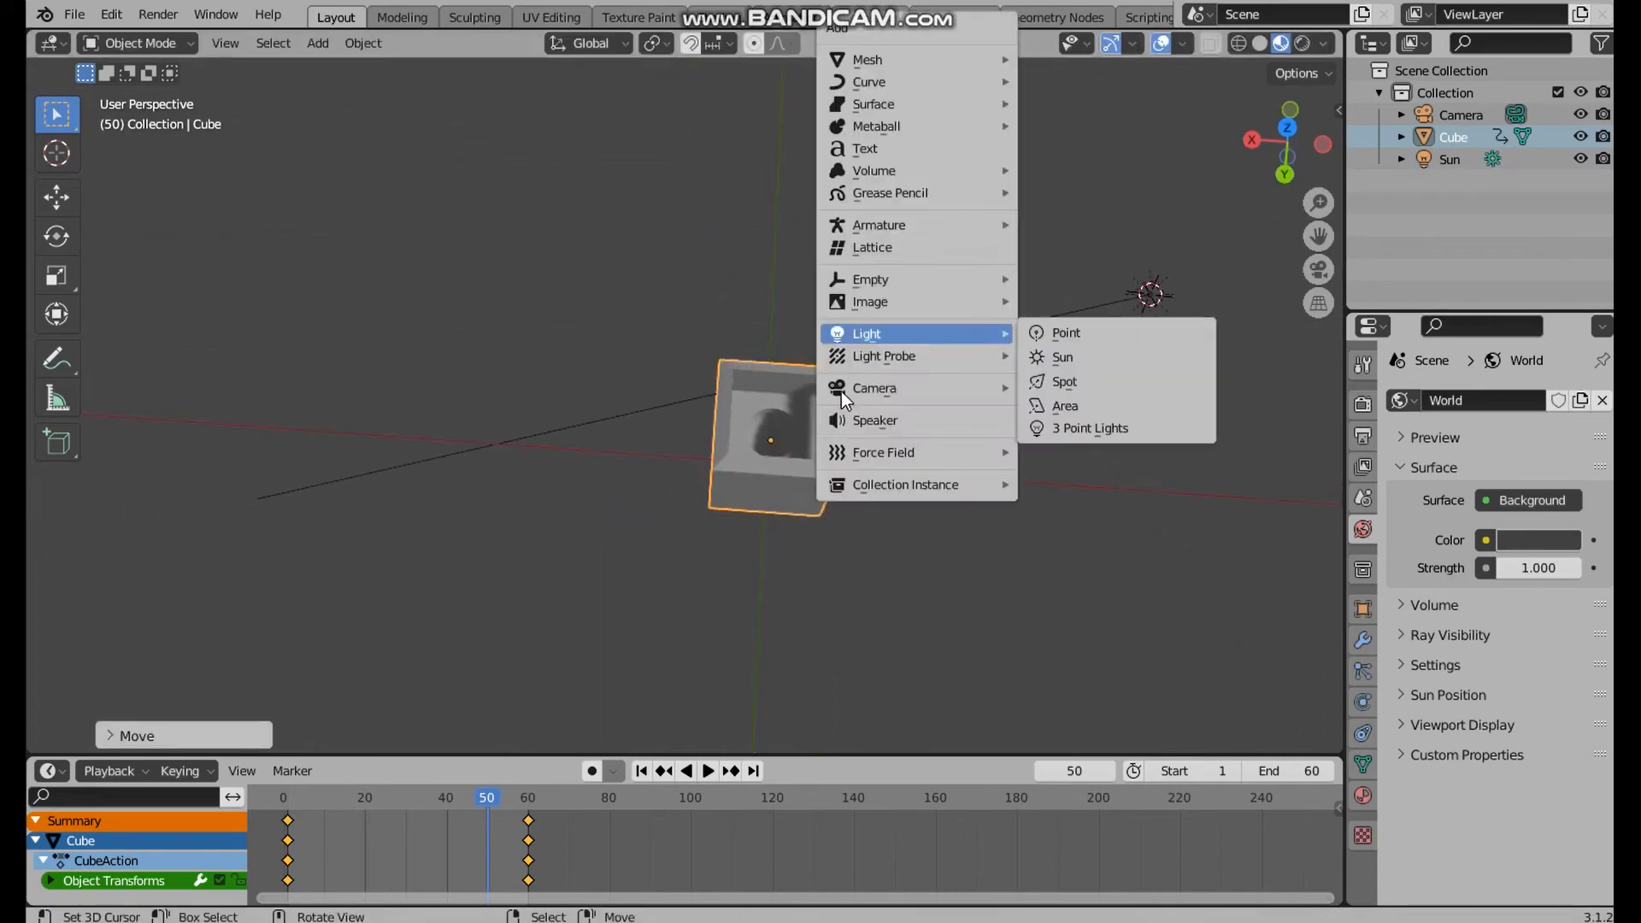
pyautogui.click(833, 337)
pyautogui.hotkey('shift', 's')
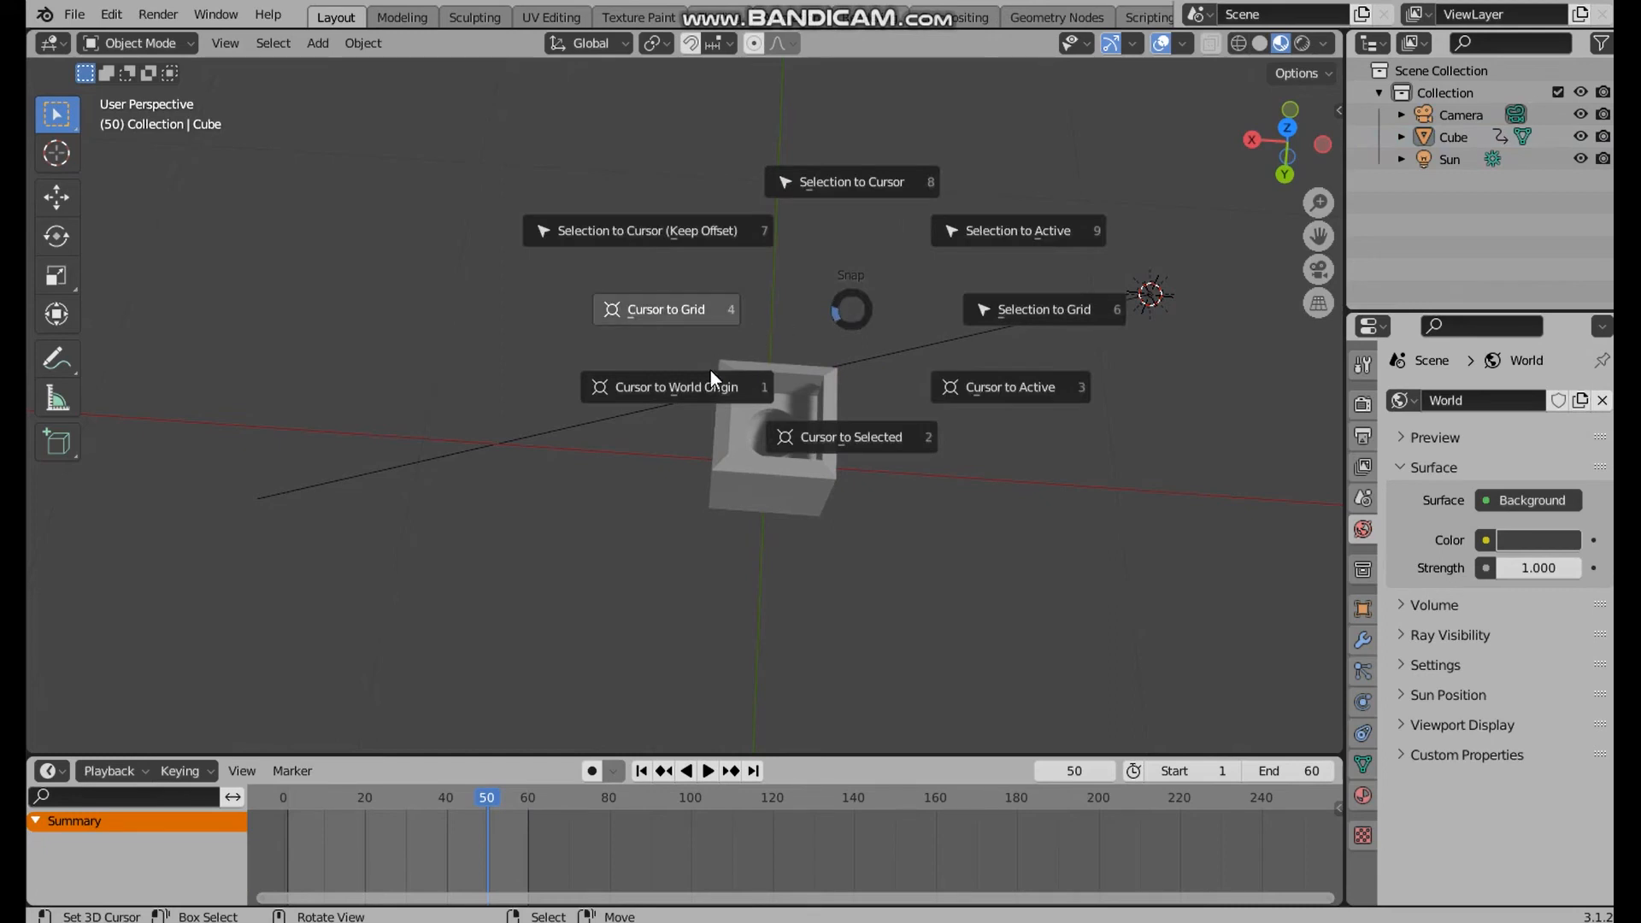
pyautogui.click(695, 385)
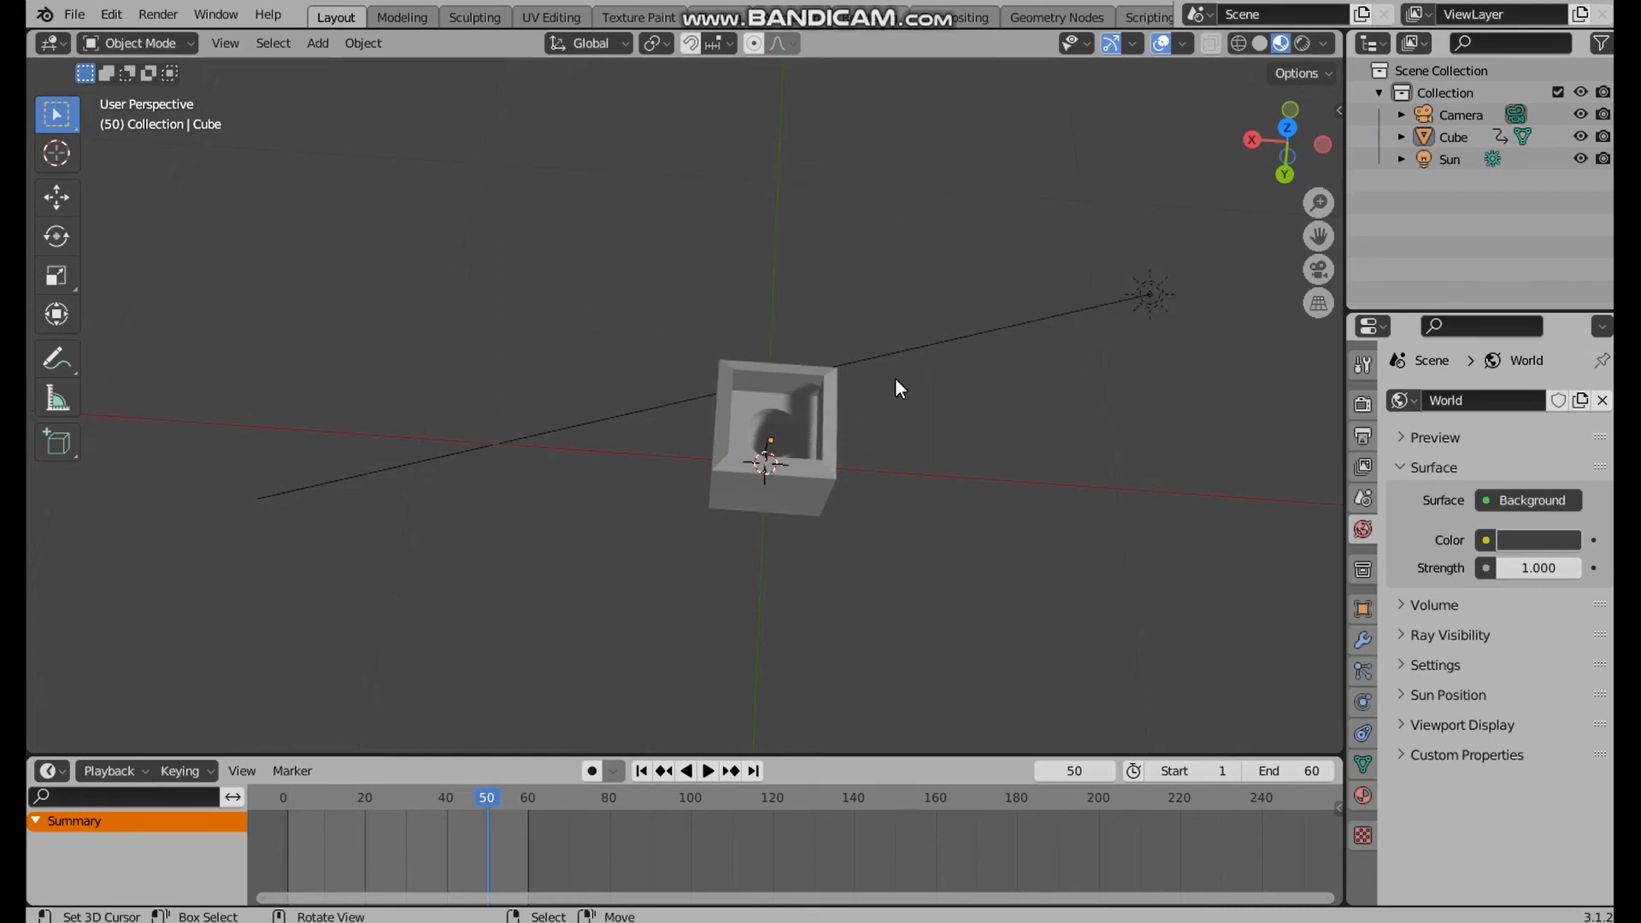
# Add a mesh plane at the world origin as a floor beneath the cube
pyautogui.hotkey('shift', 'a')
pyautogui.moveTo(841, 59)
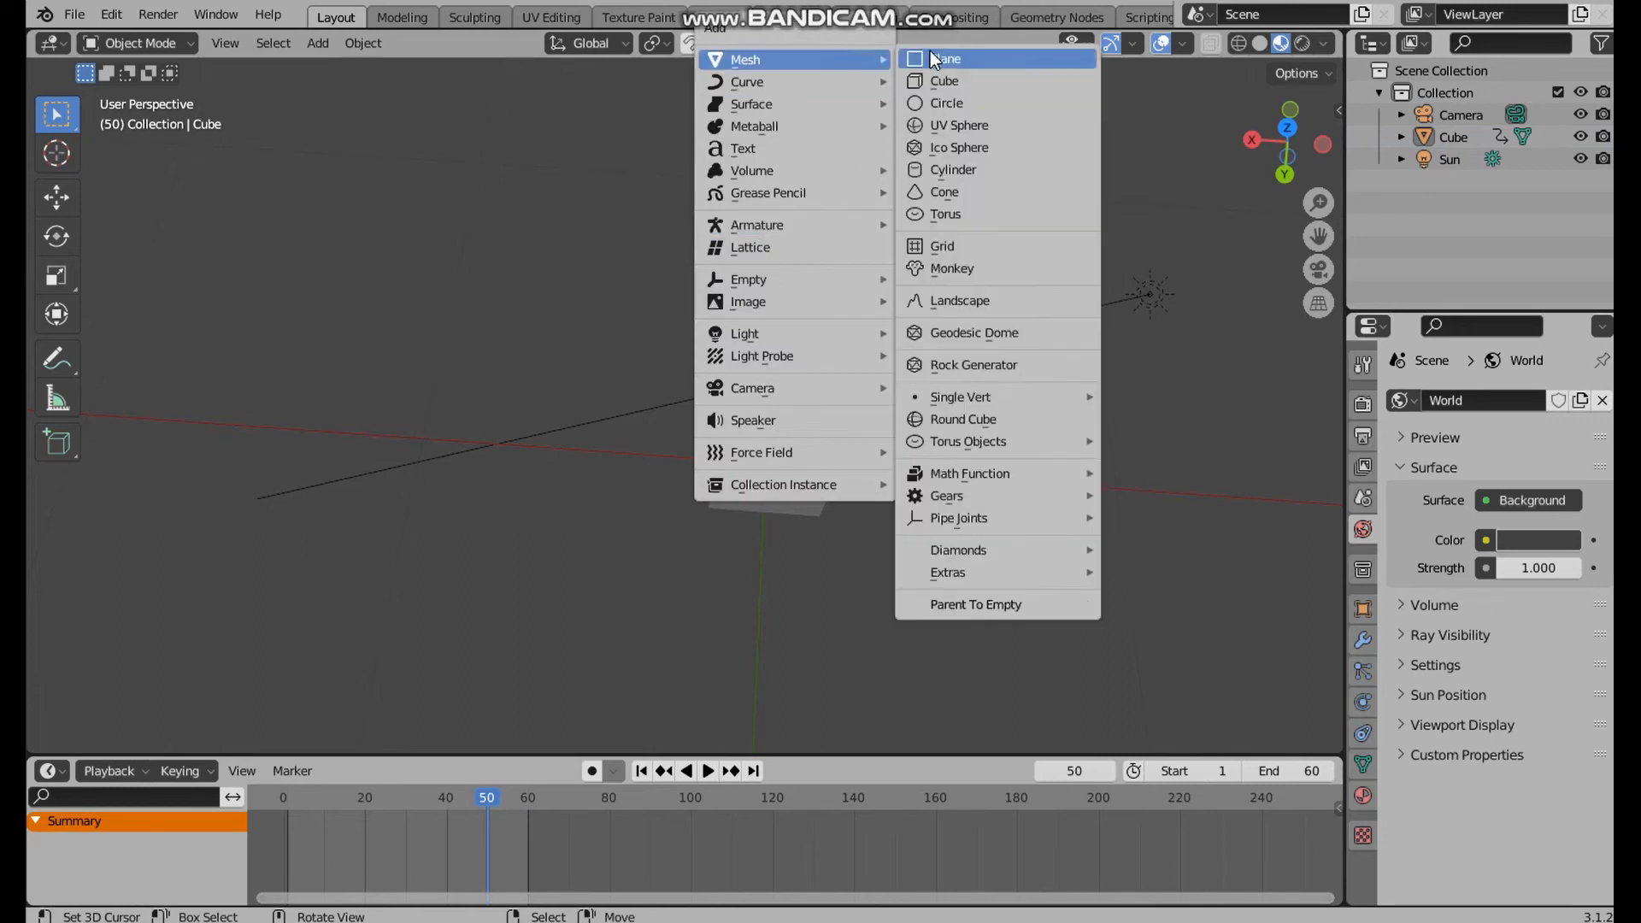
pyautogui.click(930, 55)
pyautogui.moveTo(926, 337); pyautogui.dragTo(880, 255, button='middle')
# With the cube selected, enable snapping and set it to Face with Project Individual Elements
pyautogui.click(766, 411)
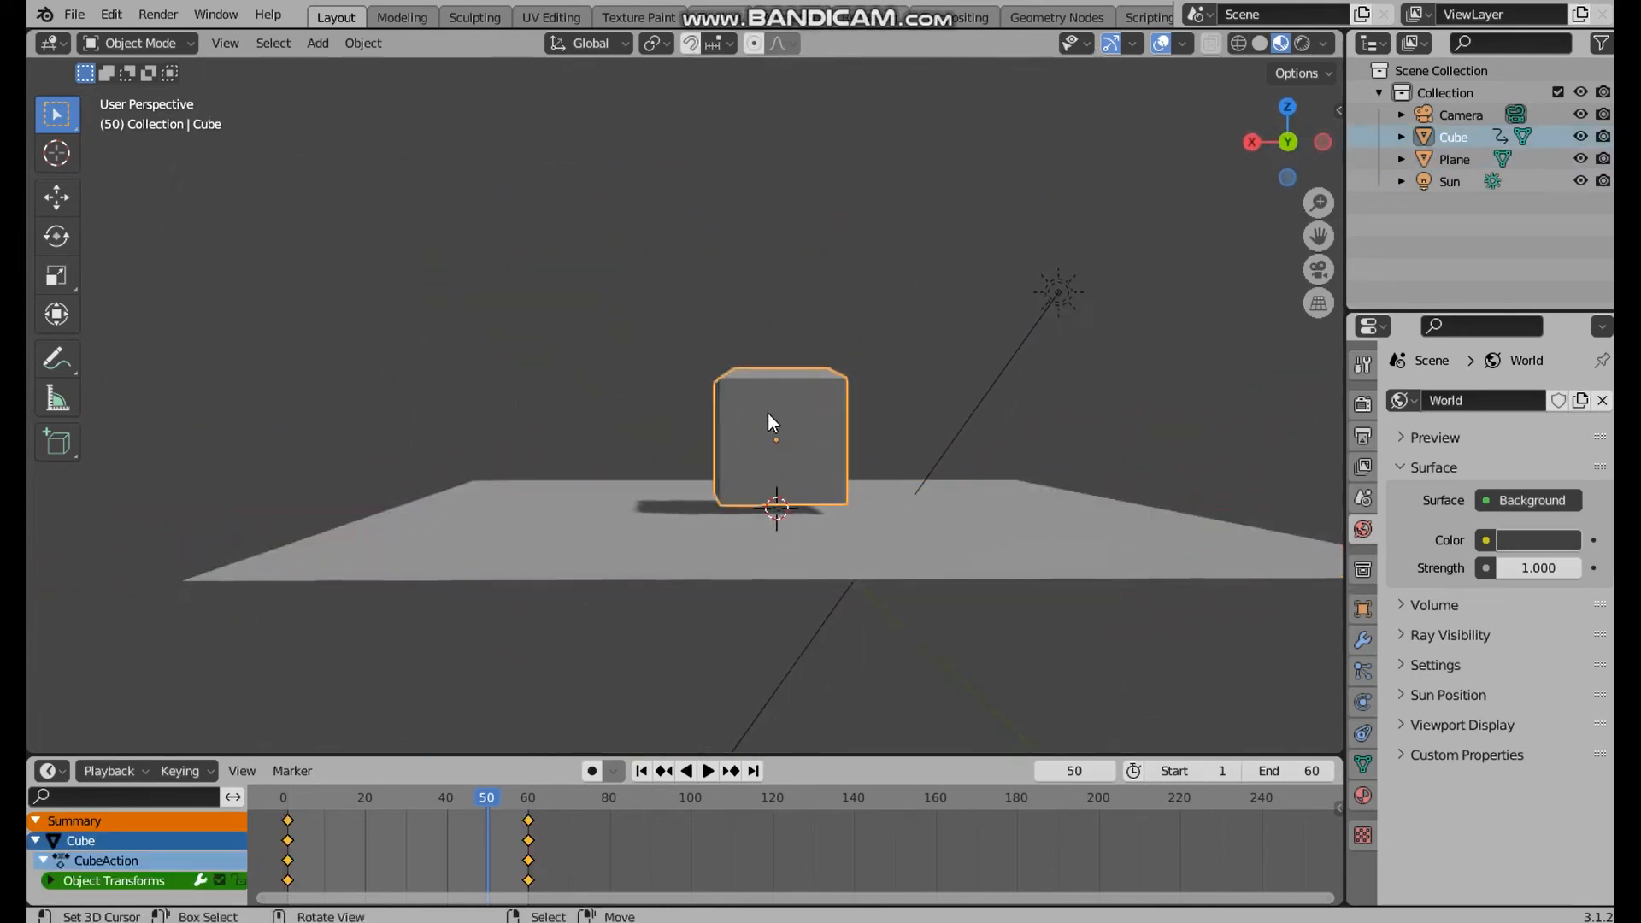
pyautogui.click(730, 43)
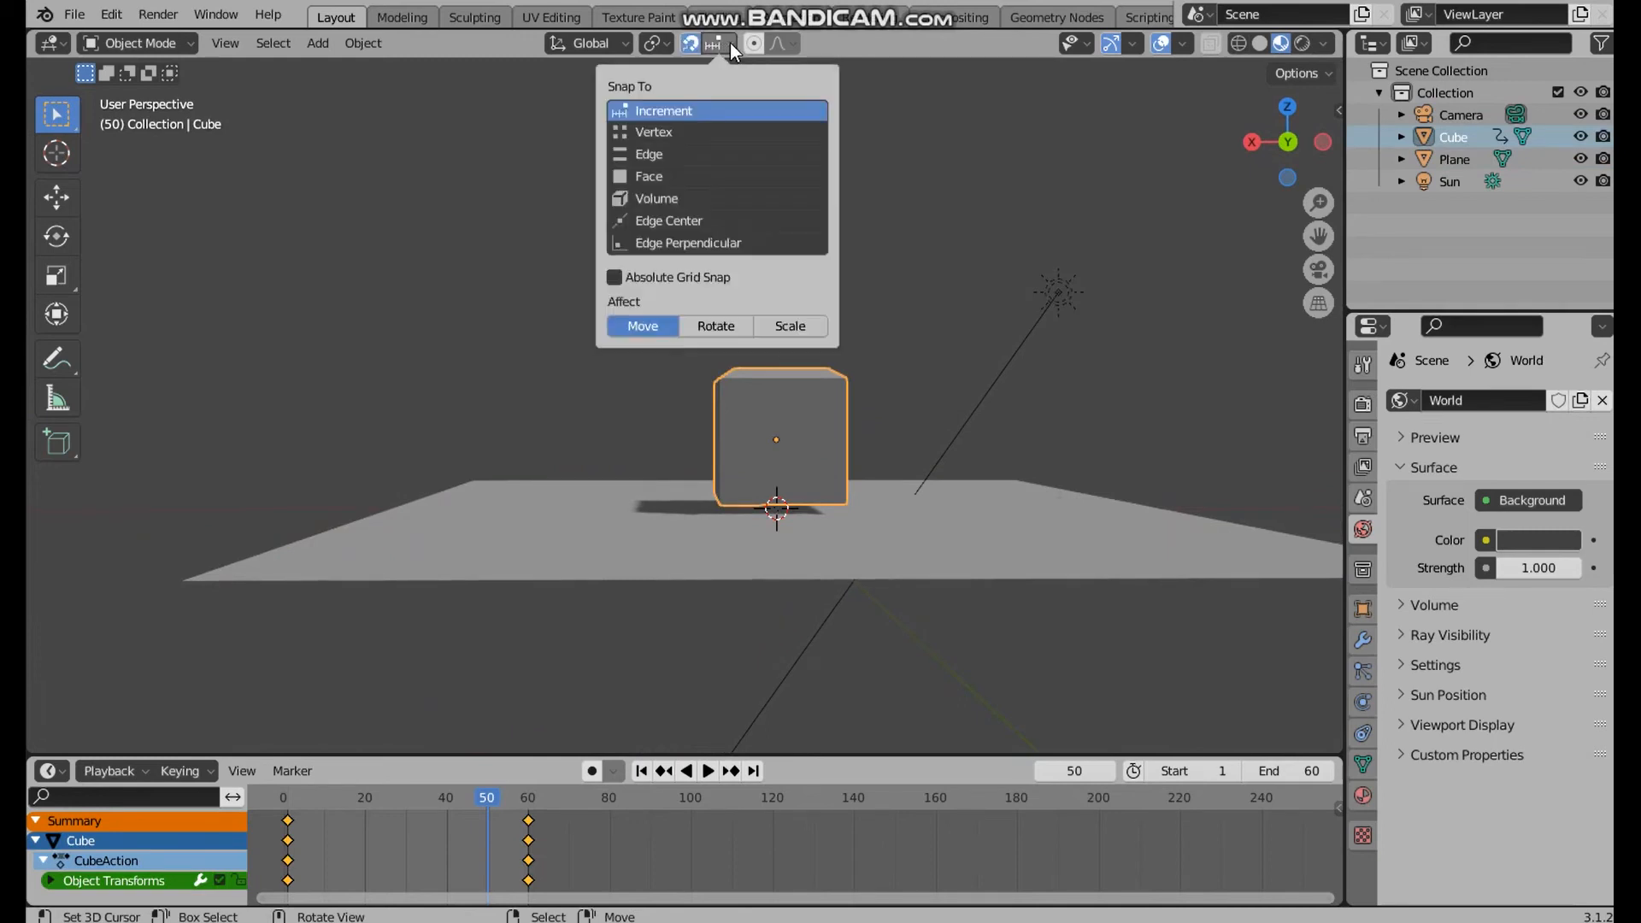
pyautogui.click(688, 174)
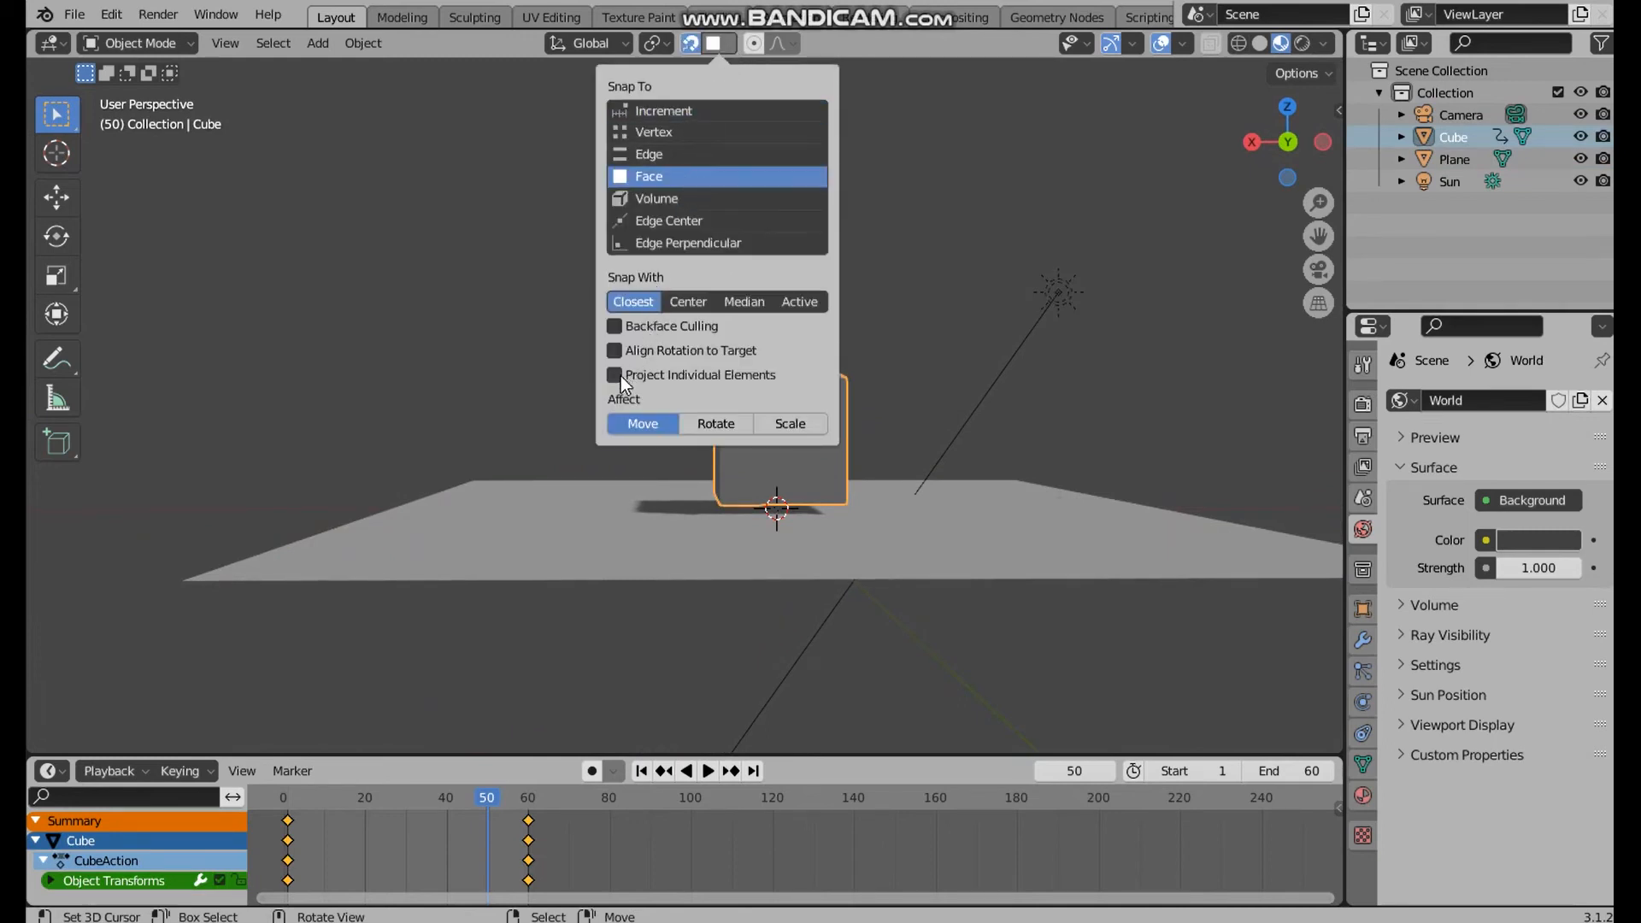
pyautogui.click(969, 412)
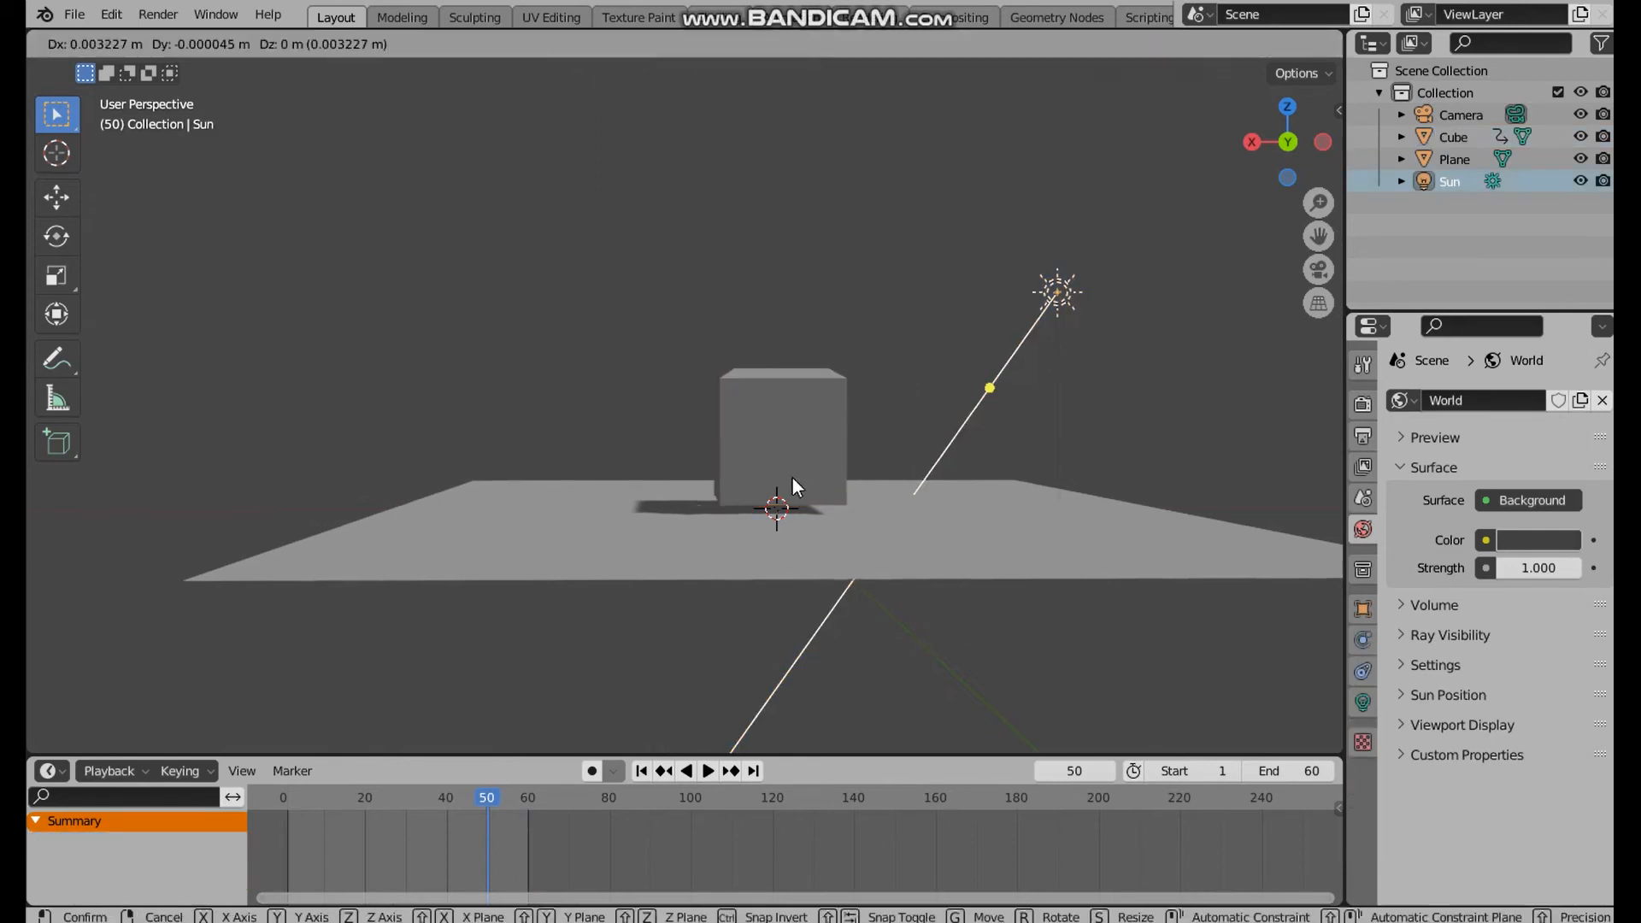
pyautogui.click(772, 399)
pyautogui.press('g')
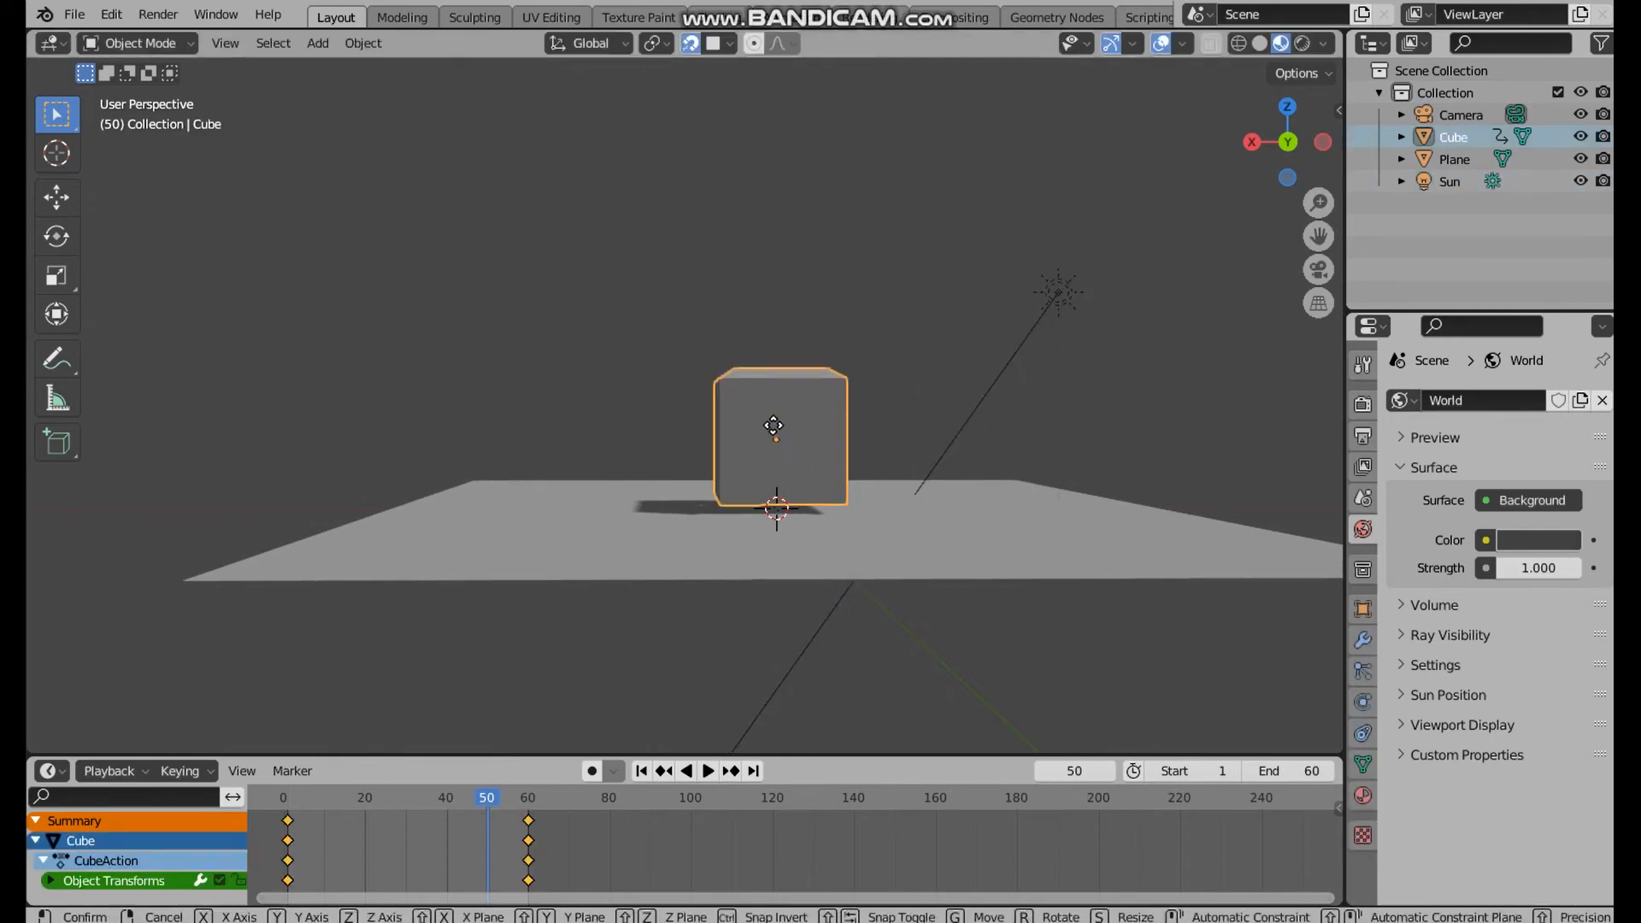
pyautogui.rightClick(771, 448)
pyautogui.press('g')
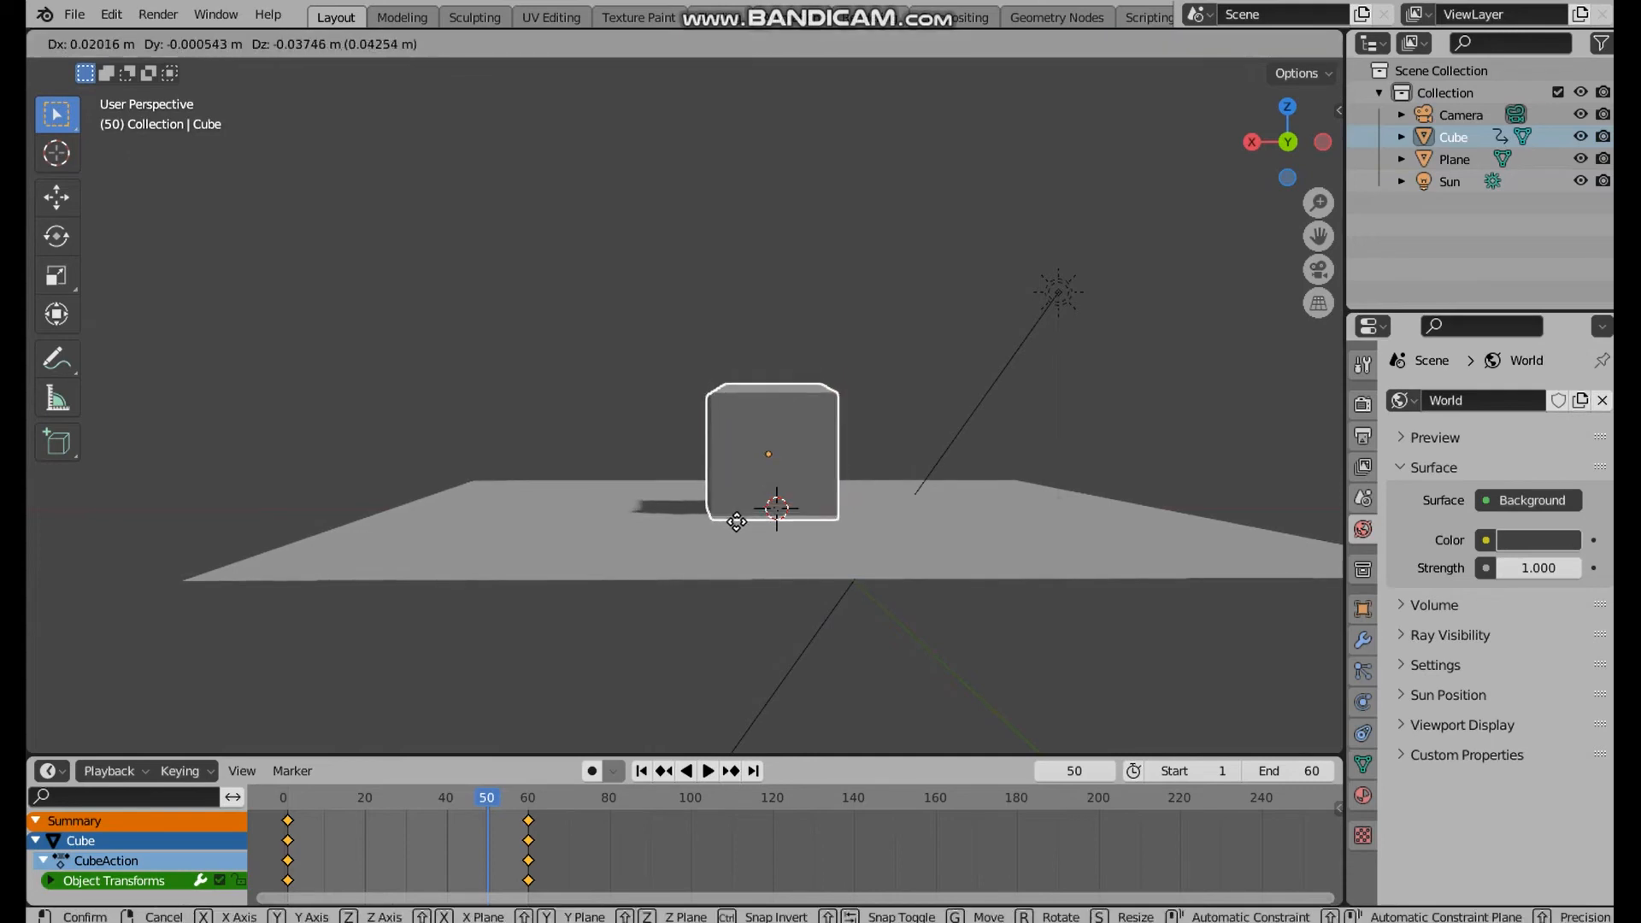
pyautogui.rightClick(737, 506)
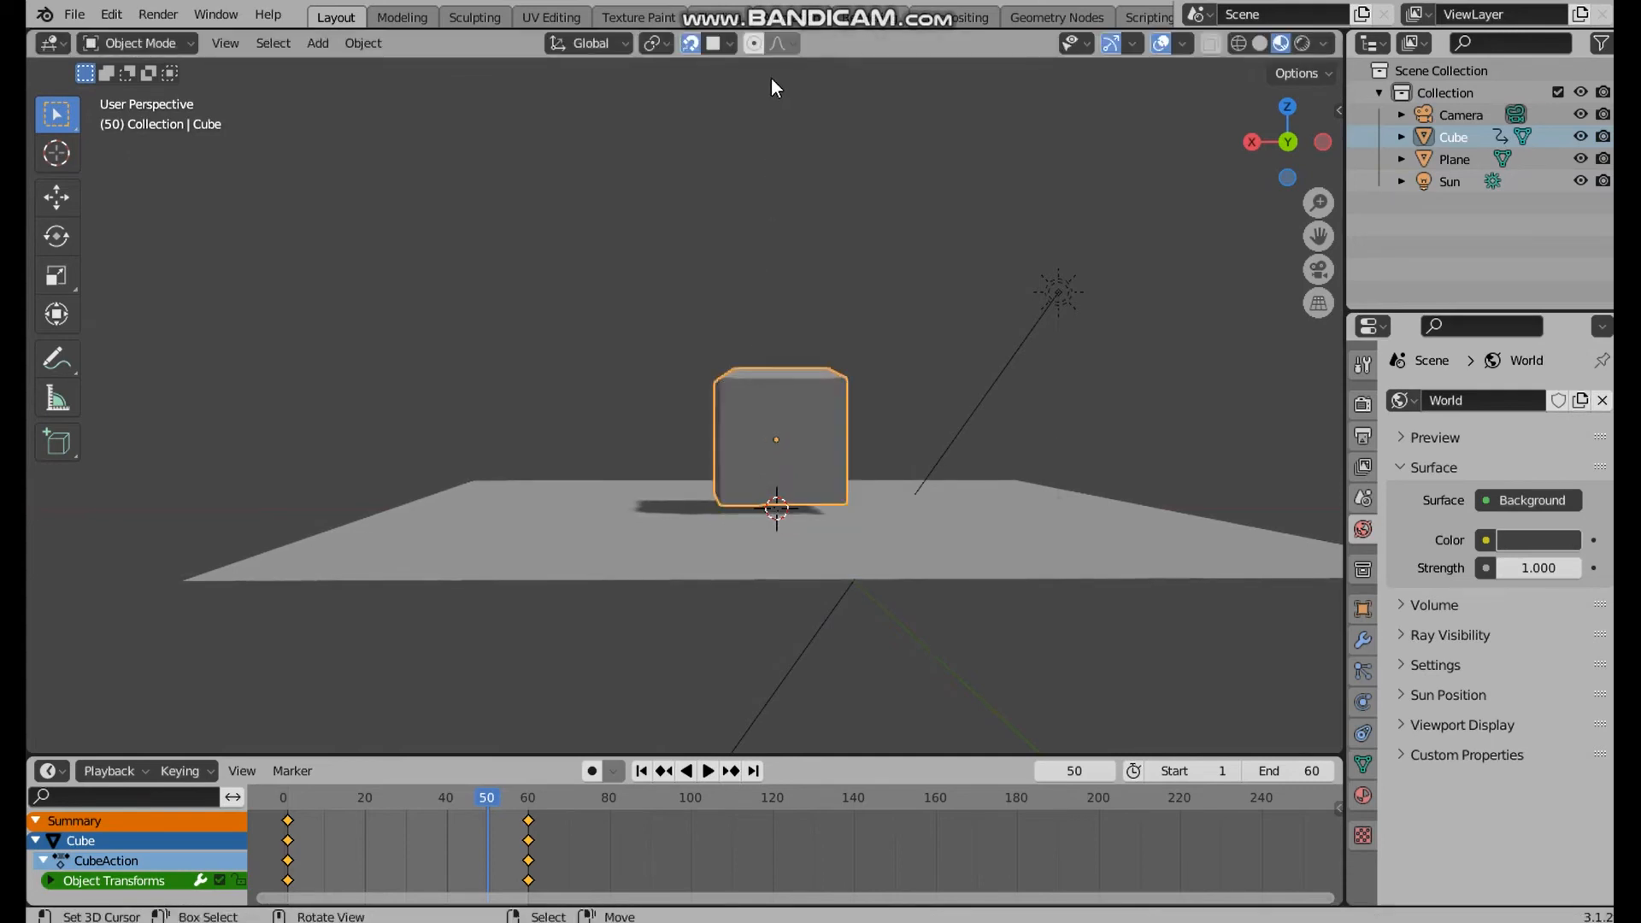
# Turn off Project Individual Elements for face snapping and try again to move the cube onto the plane
pyautogui.click(731, 44)
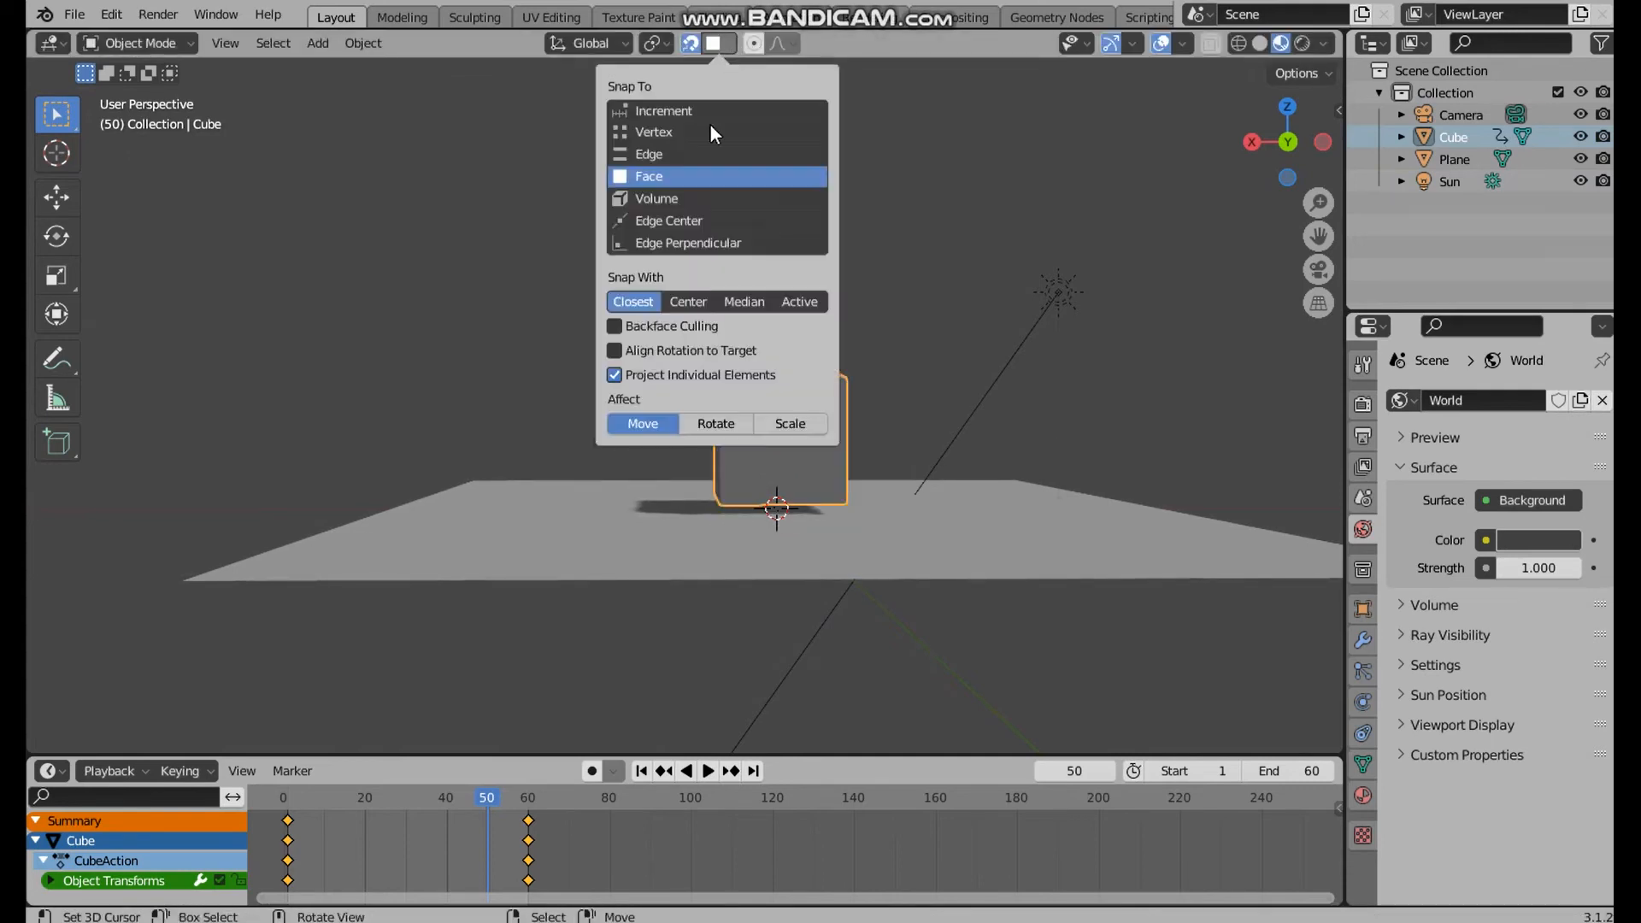
pyautogui.click(612, 354)
pyautogui.hotkey('alt', 'a')
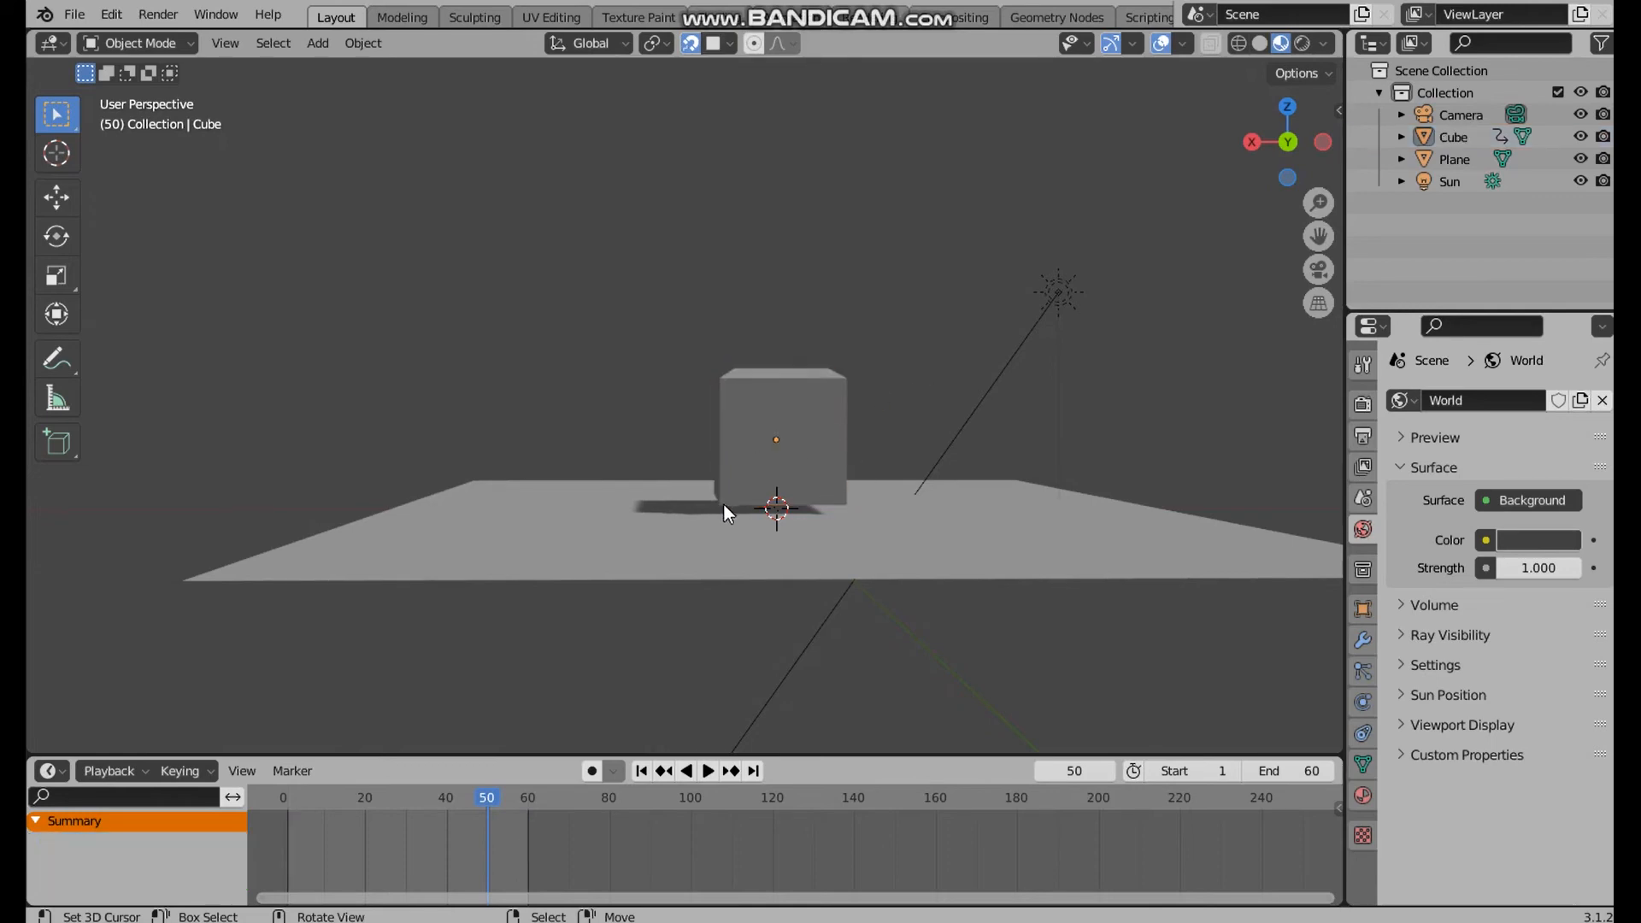
pyautogui.click(740, 511)
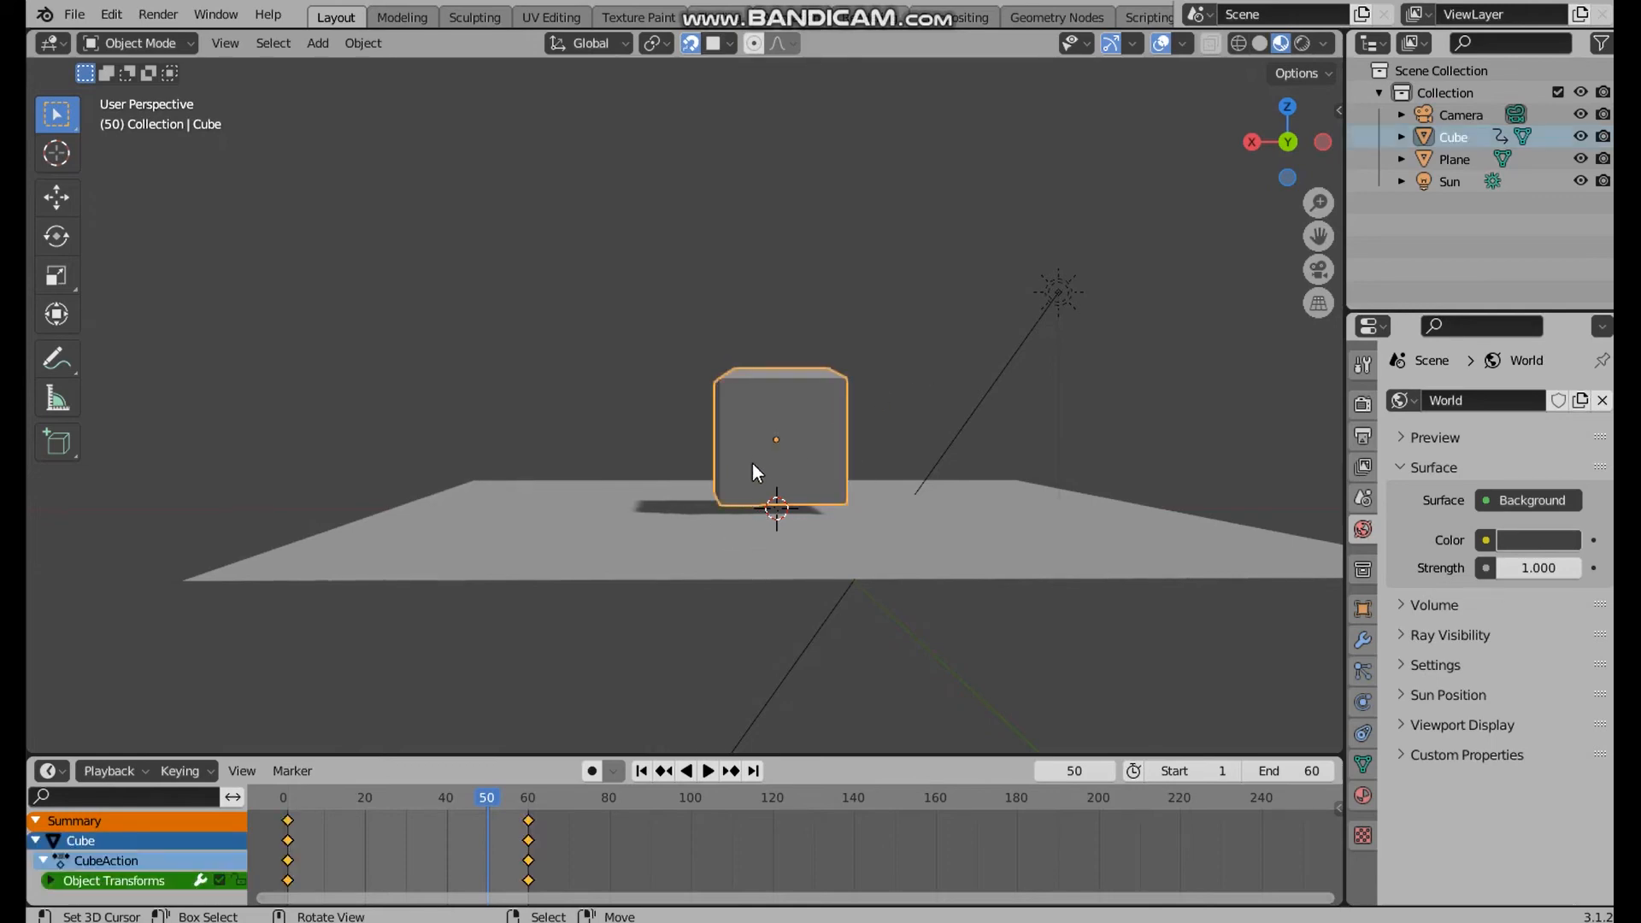
pyautogui.press('g')
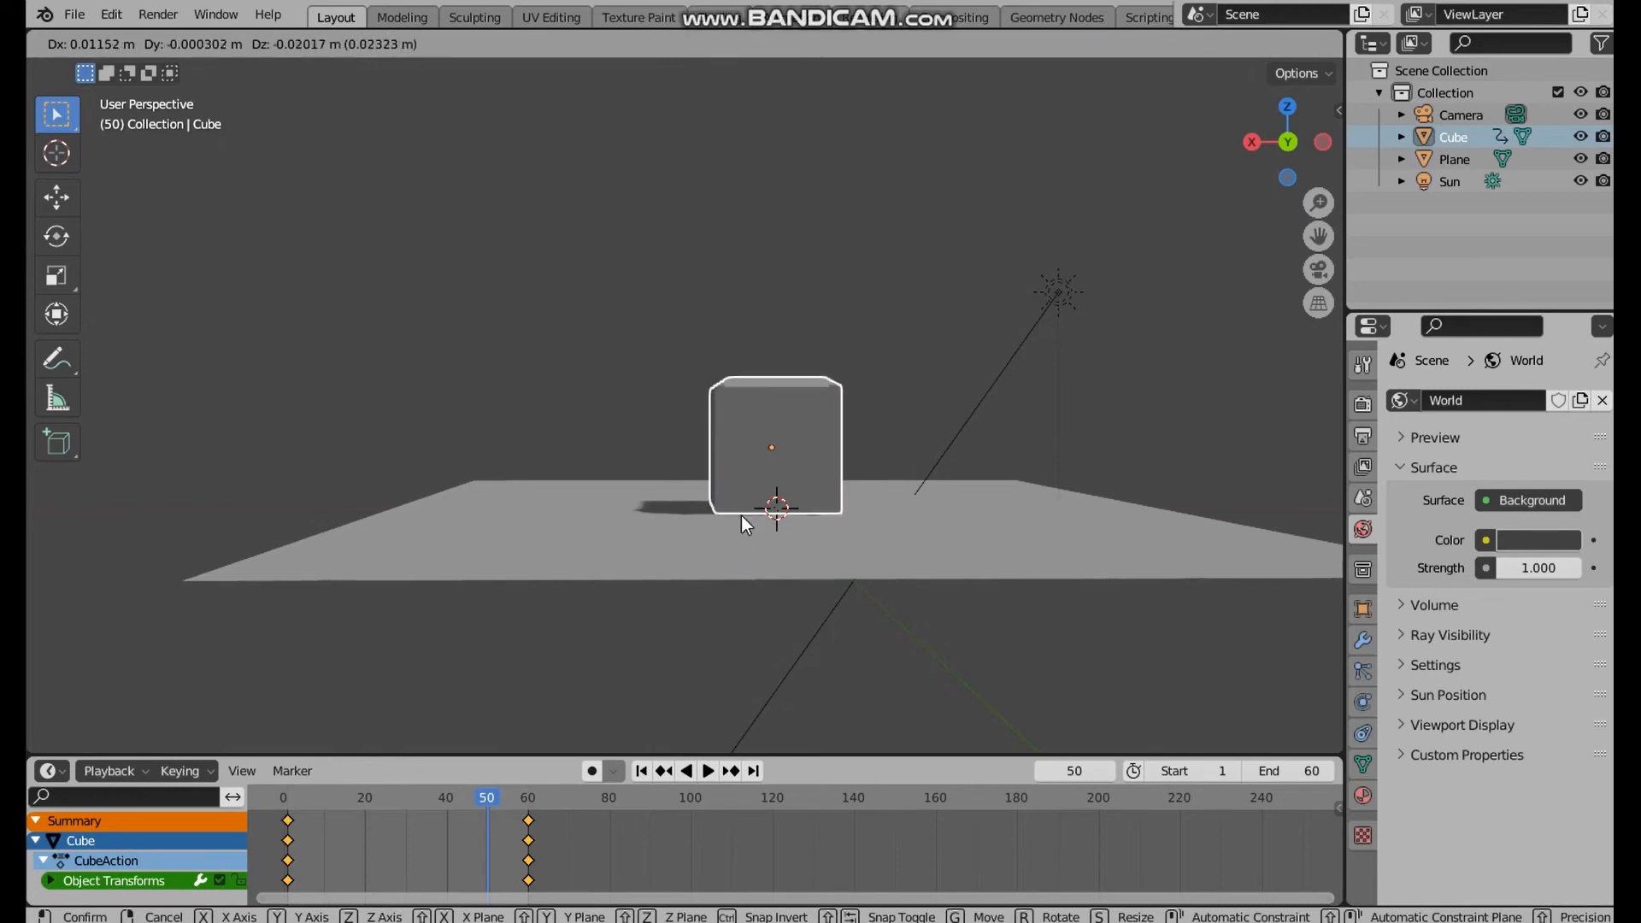
pyautogui.rightClick(741, 515)
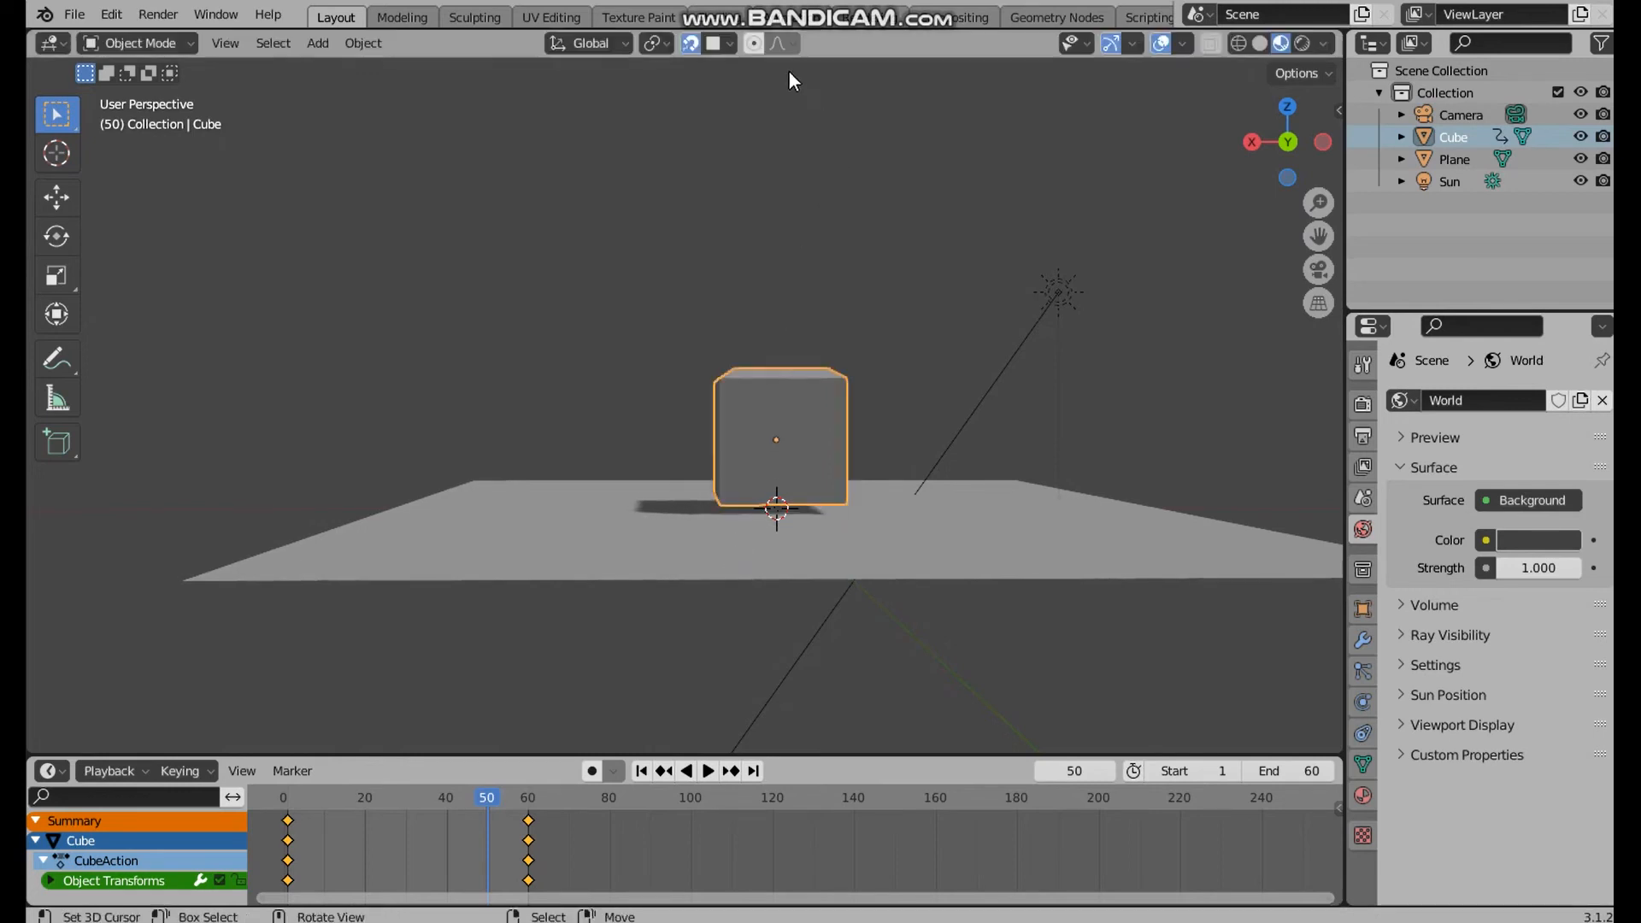
# Move the cube down with face snapping so its base rests on the plane
pyautogui.click(727, 44)
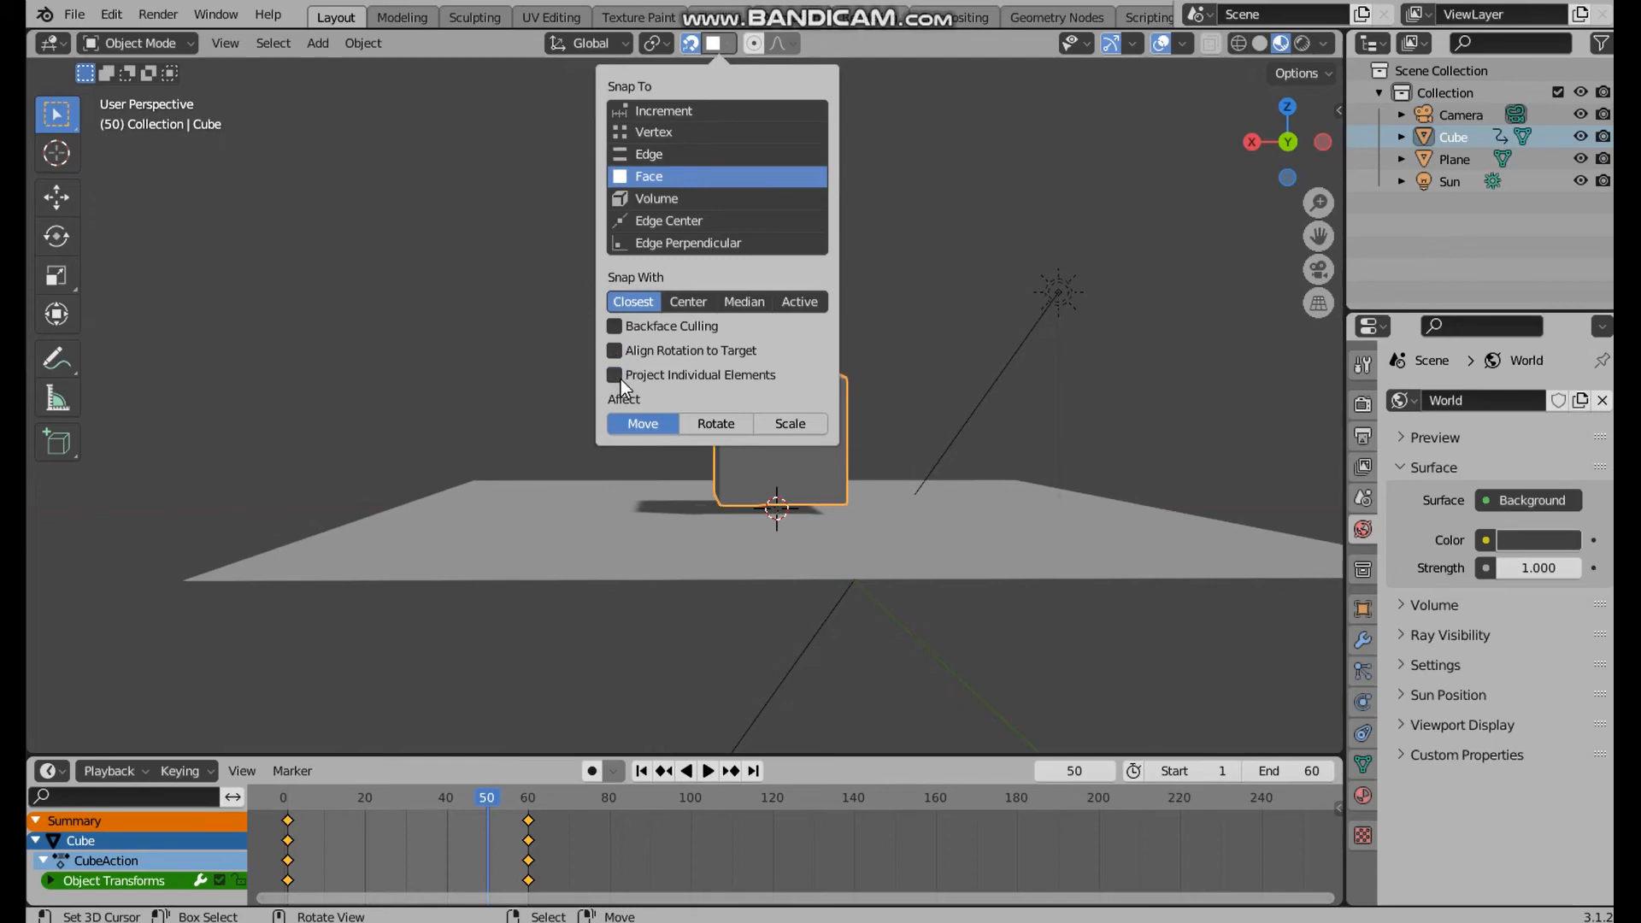
pyautogui.press('g')
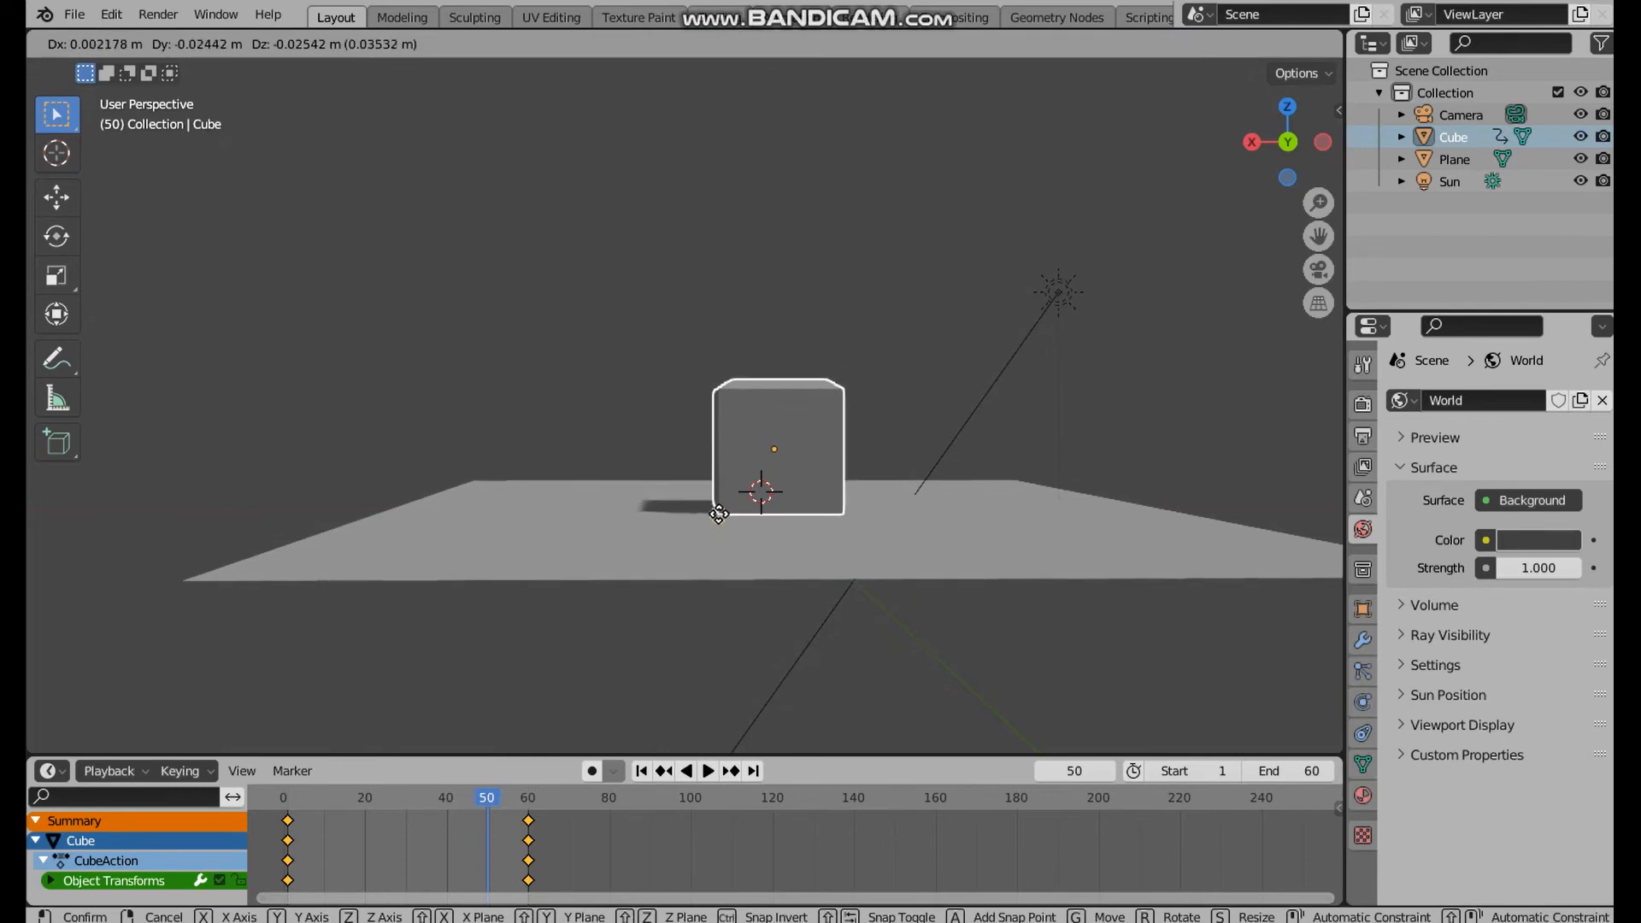
pyautogui.click(717, 519)
pyautogui.moveTo(767, 515); pyautogui.dragTo(946, 556, button='middle')
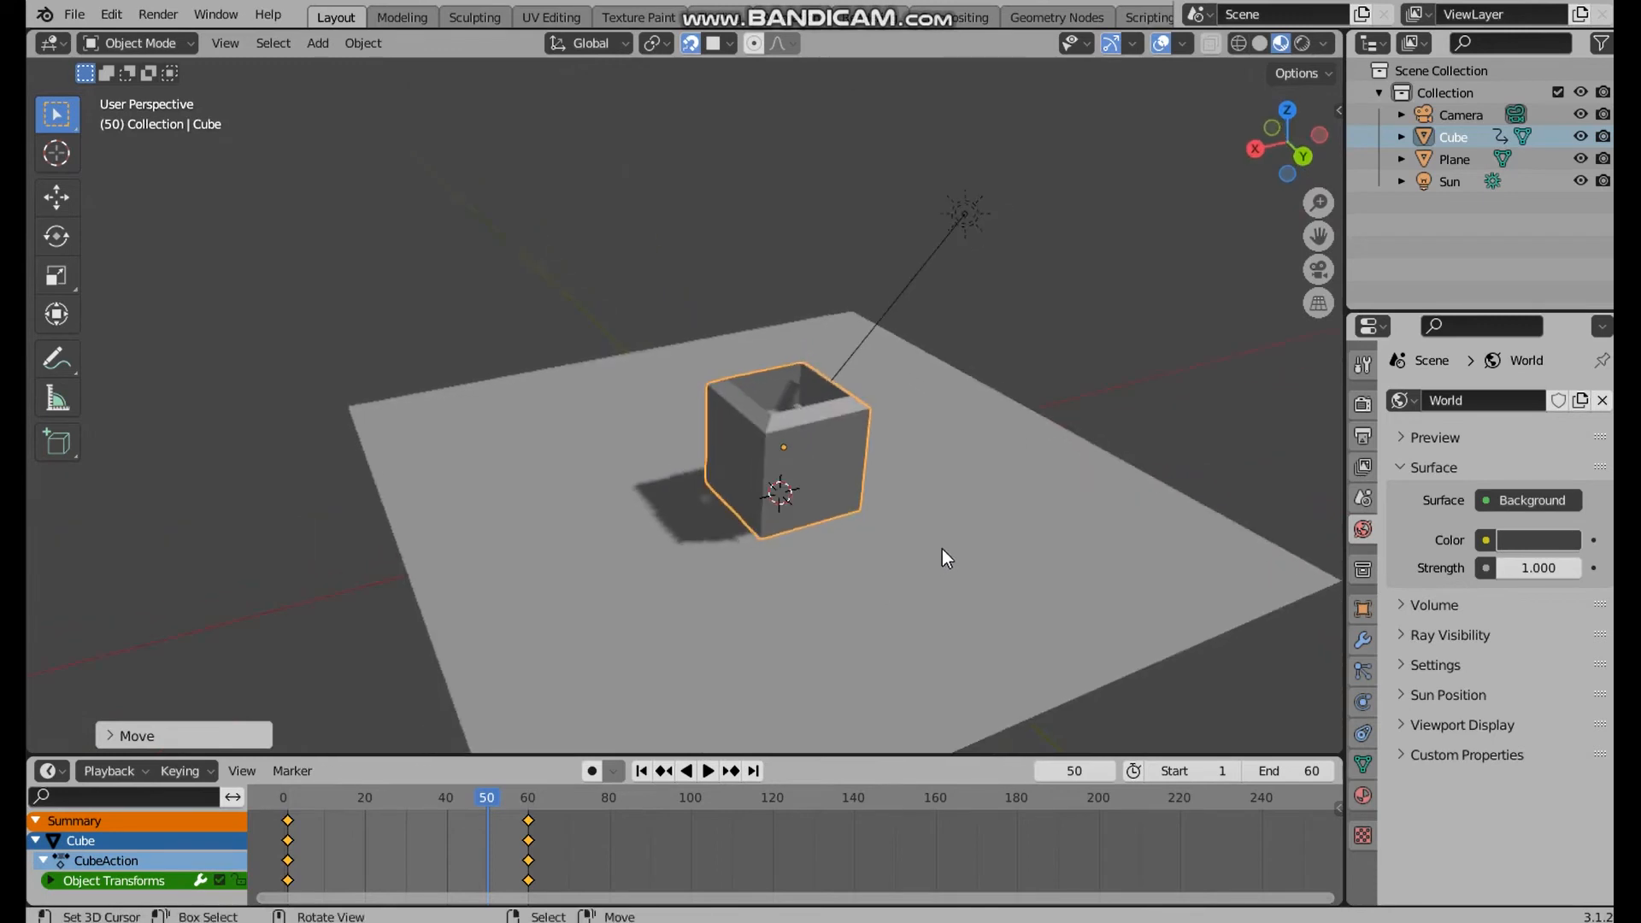
pyautogui.scroll(3, 803, 552)
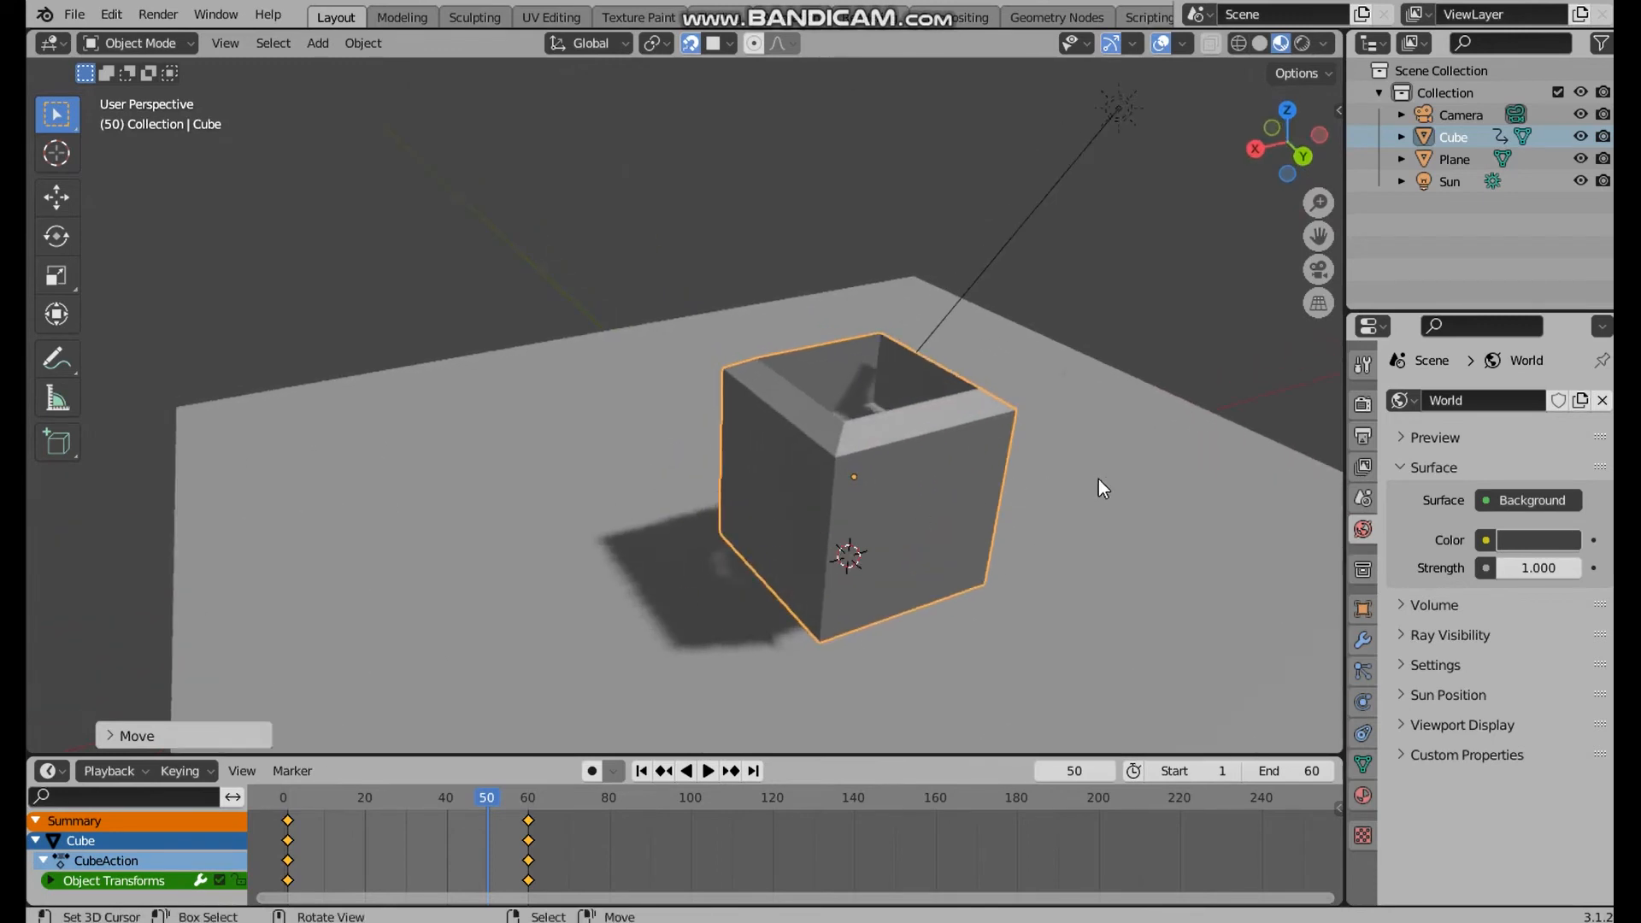
# Set the color management Look to High Contrast in the scene's render settings
pyautogui.click(1362, 405)
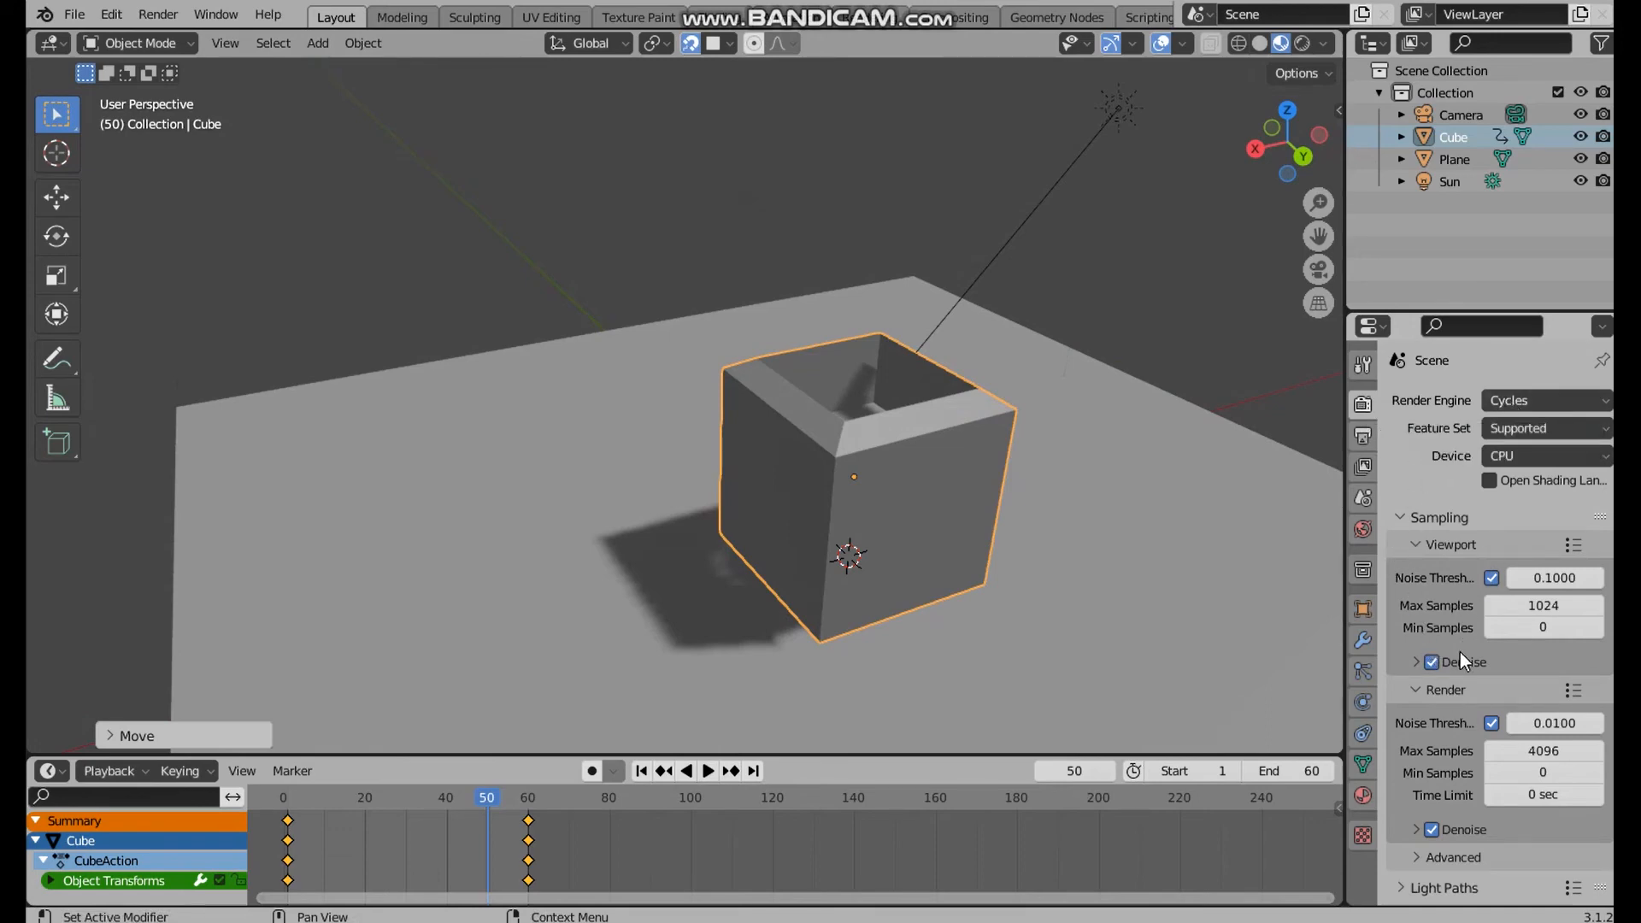
pyautogui.scroll(-8, 1460, 653)
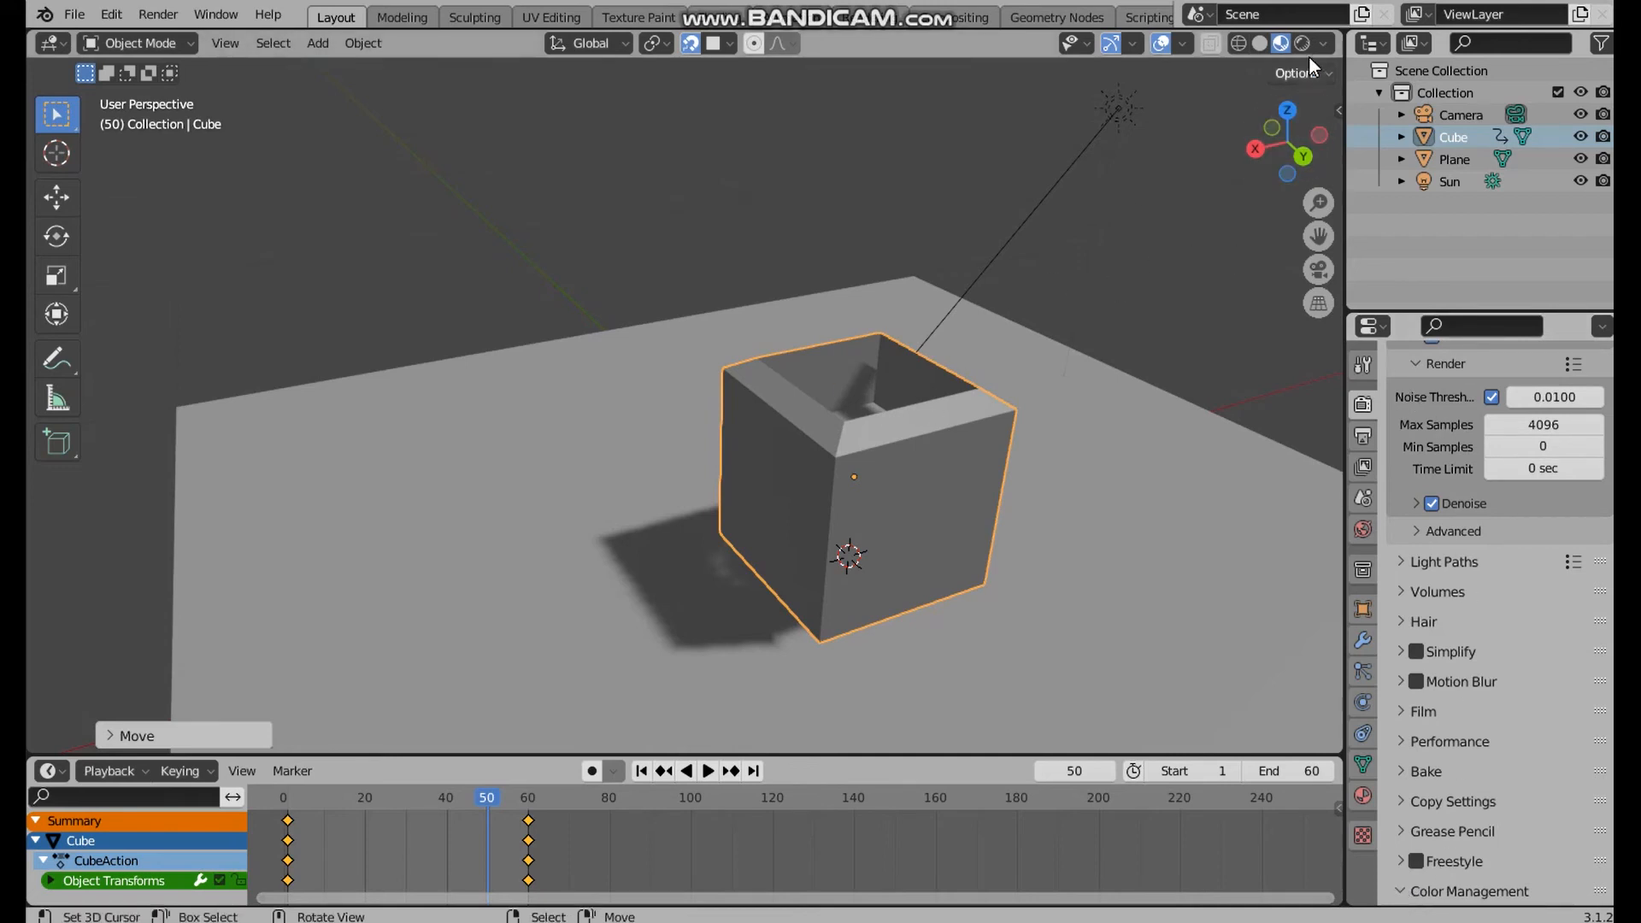
pyautogui.scroll(-5, 1444, 760)
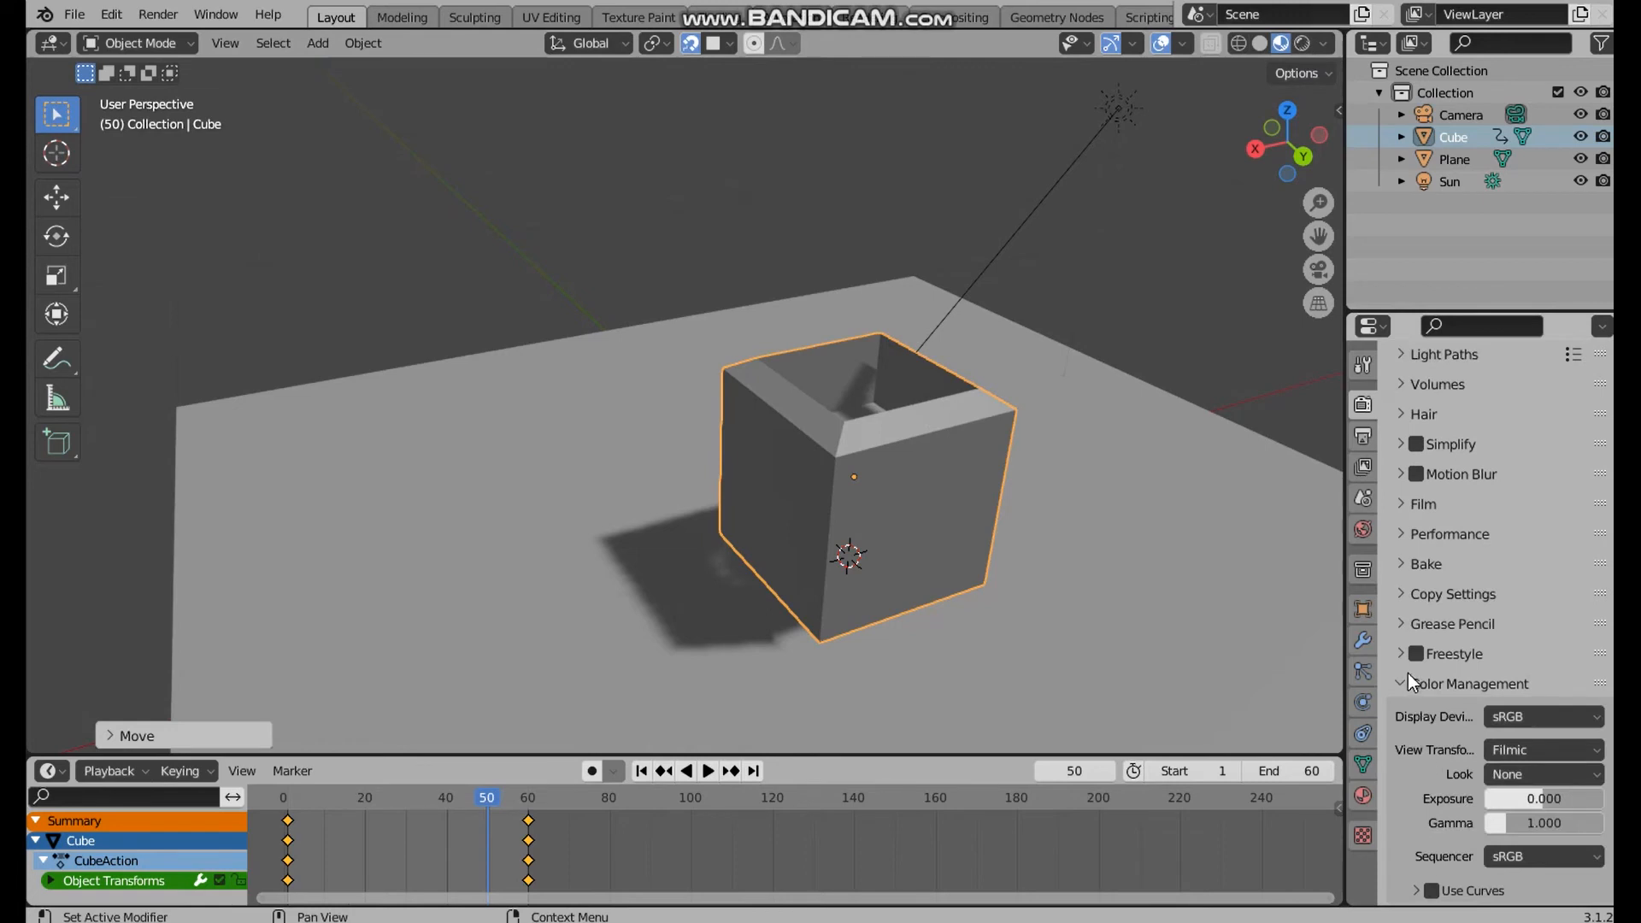
pyautogui.click(1546, 774)
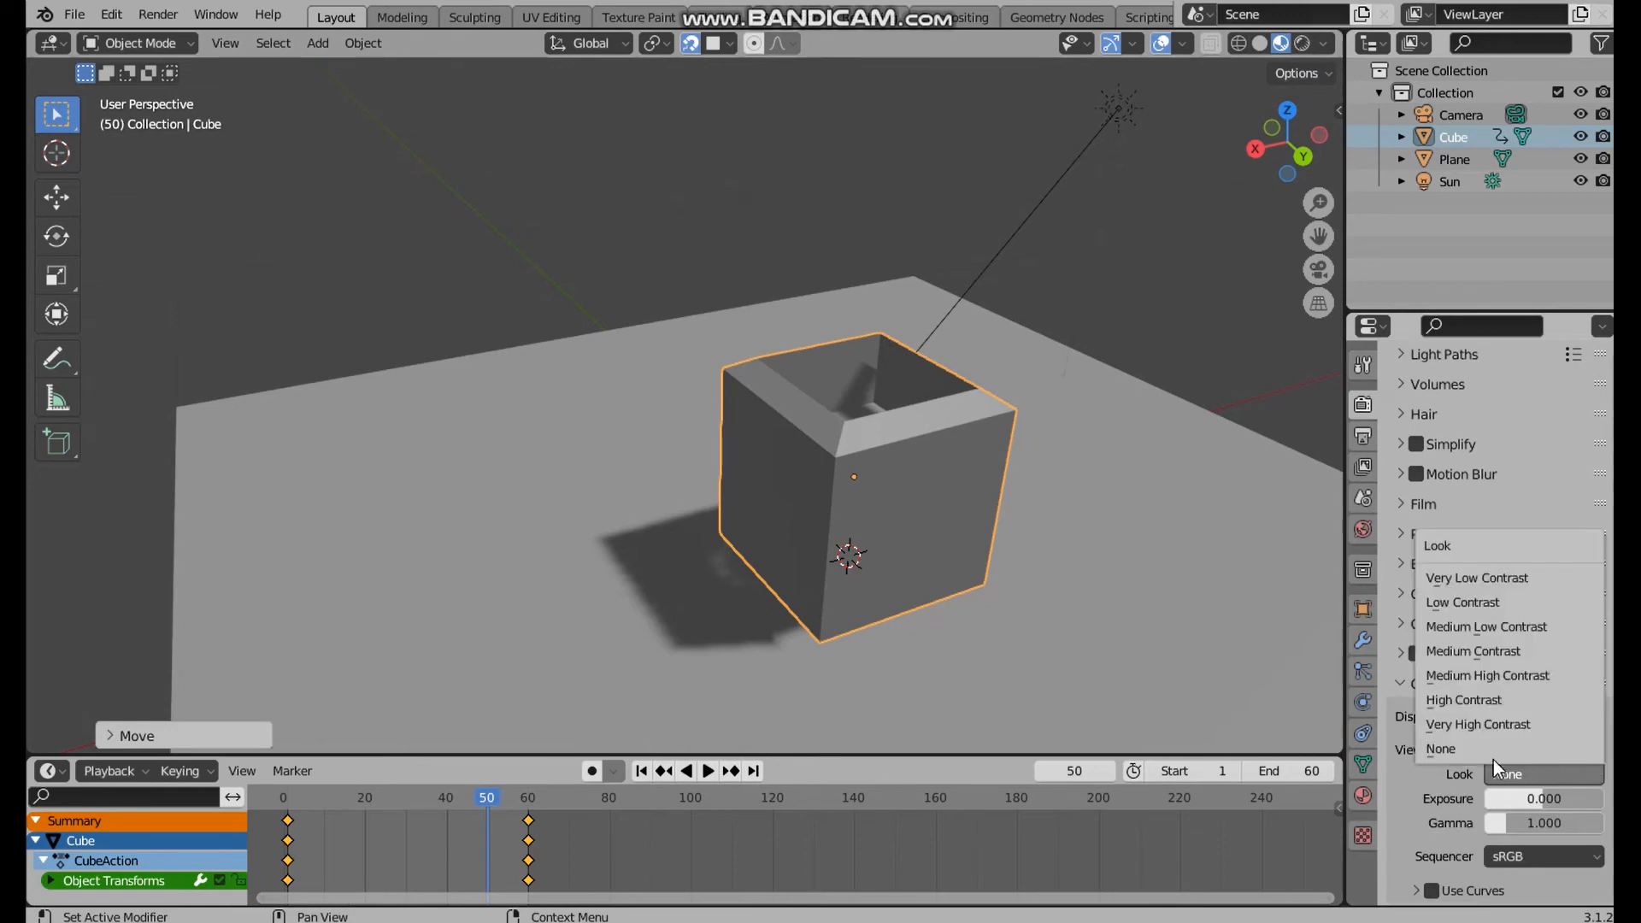
pyautogui.click(1477, 702)
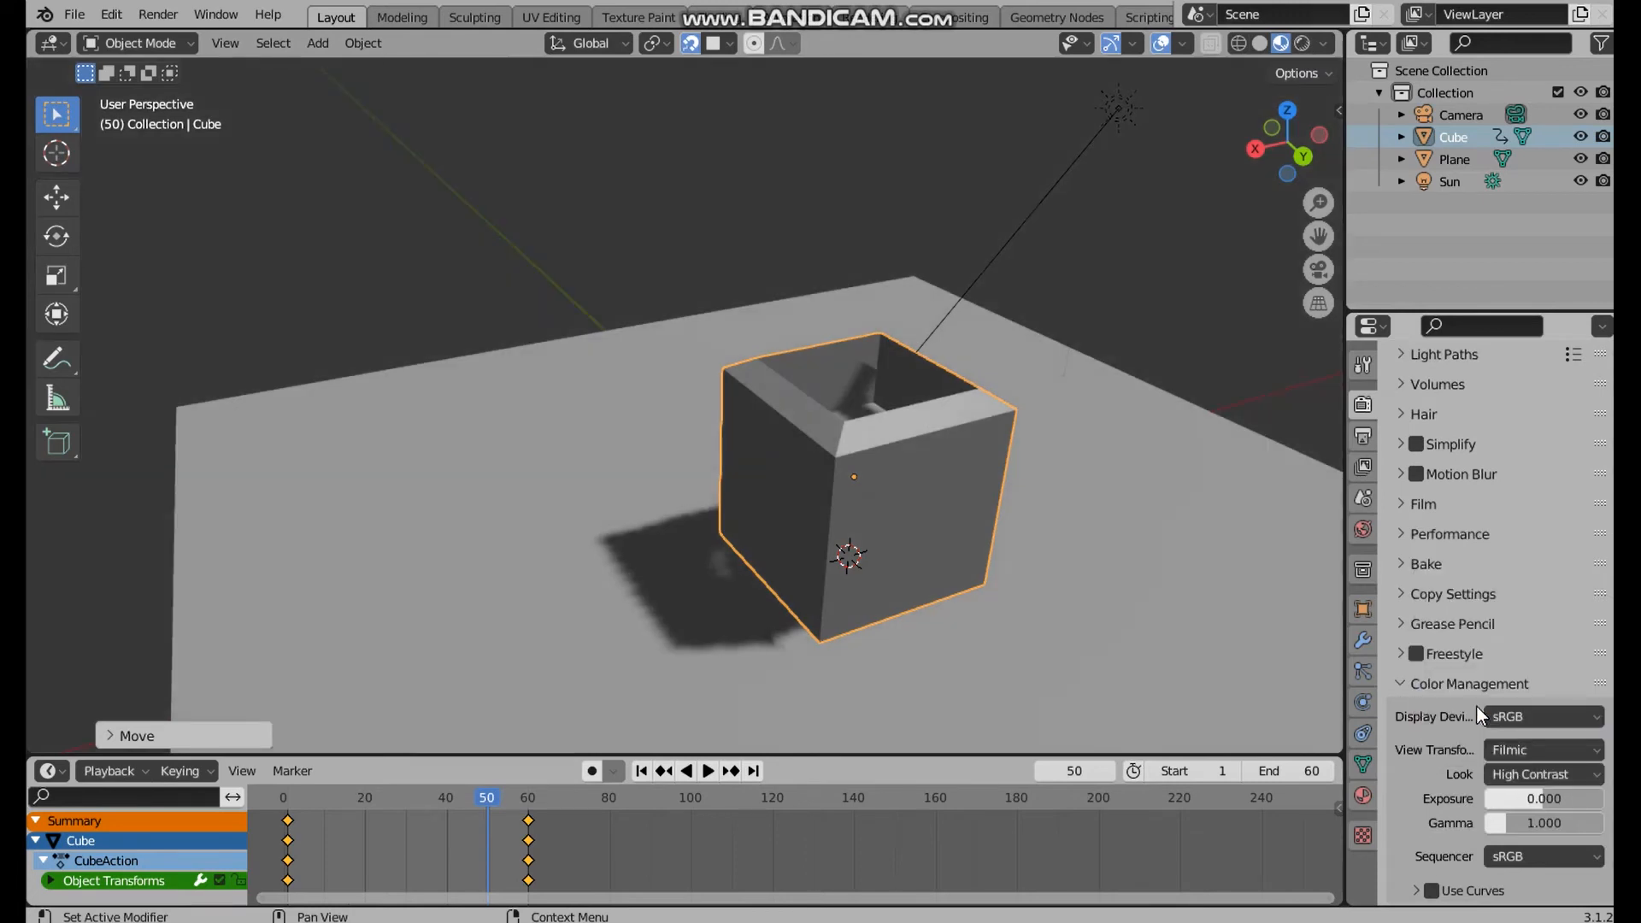
# Switch the viewport to Rendered shading and set the color management exposure to 1
pyautogui.click(1302, 41)
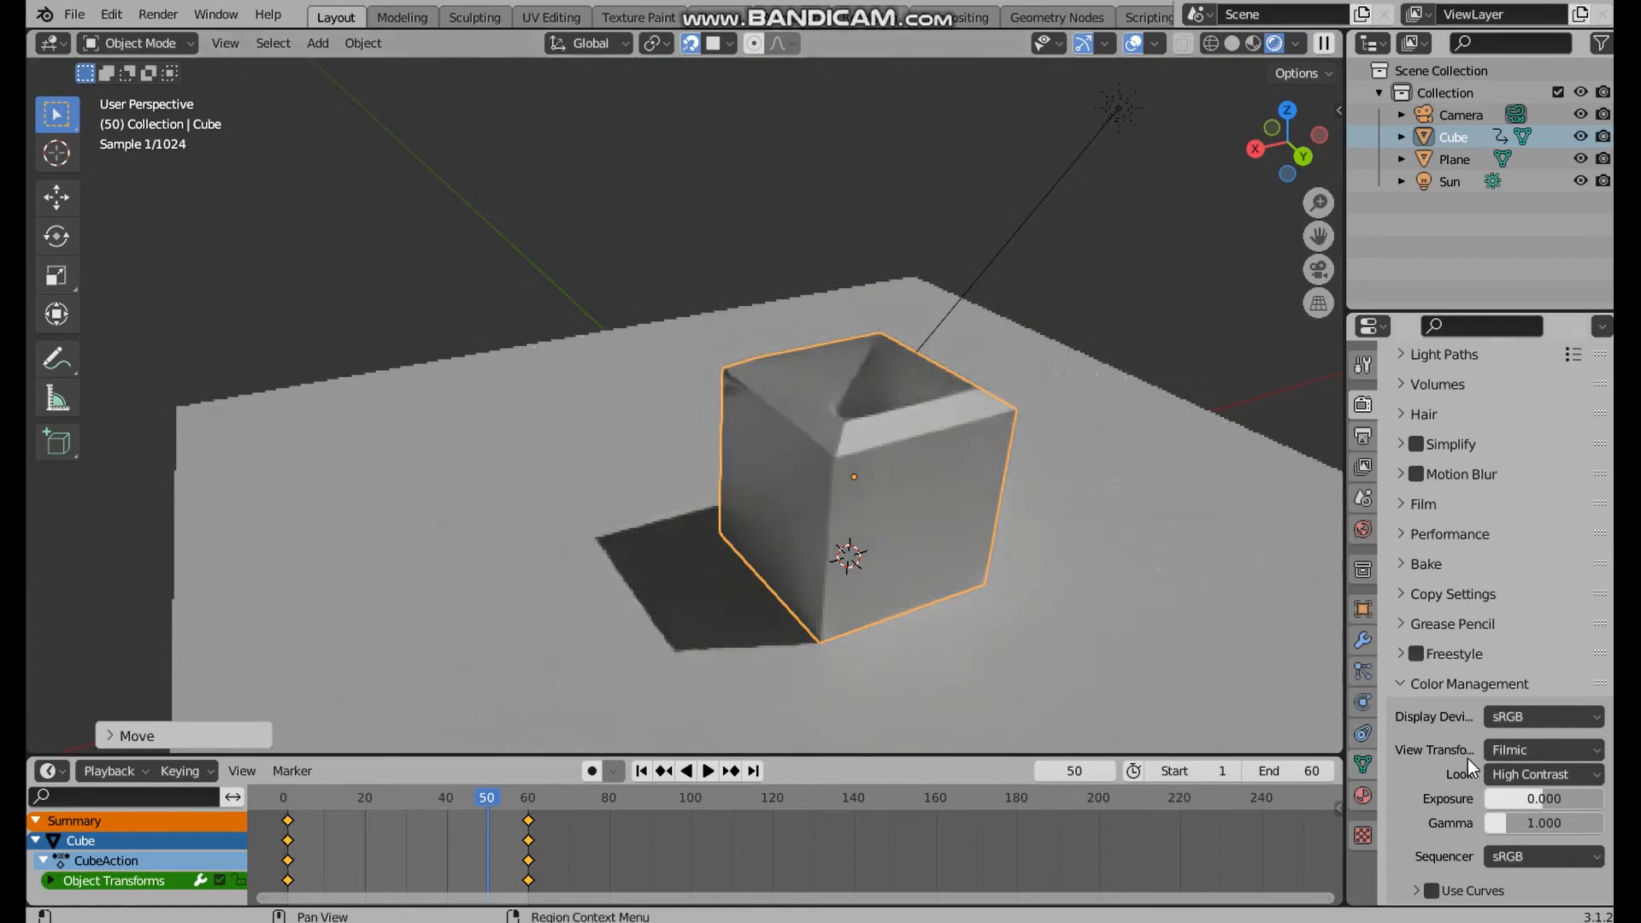
pyautogui.click(1557, 798)
pyautogui.write('1')
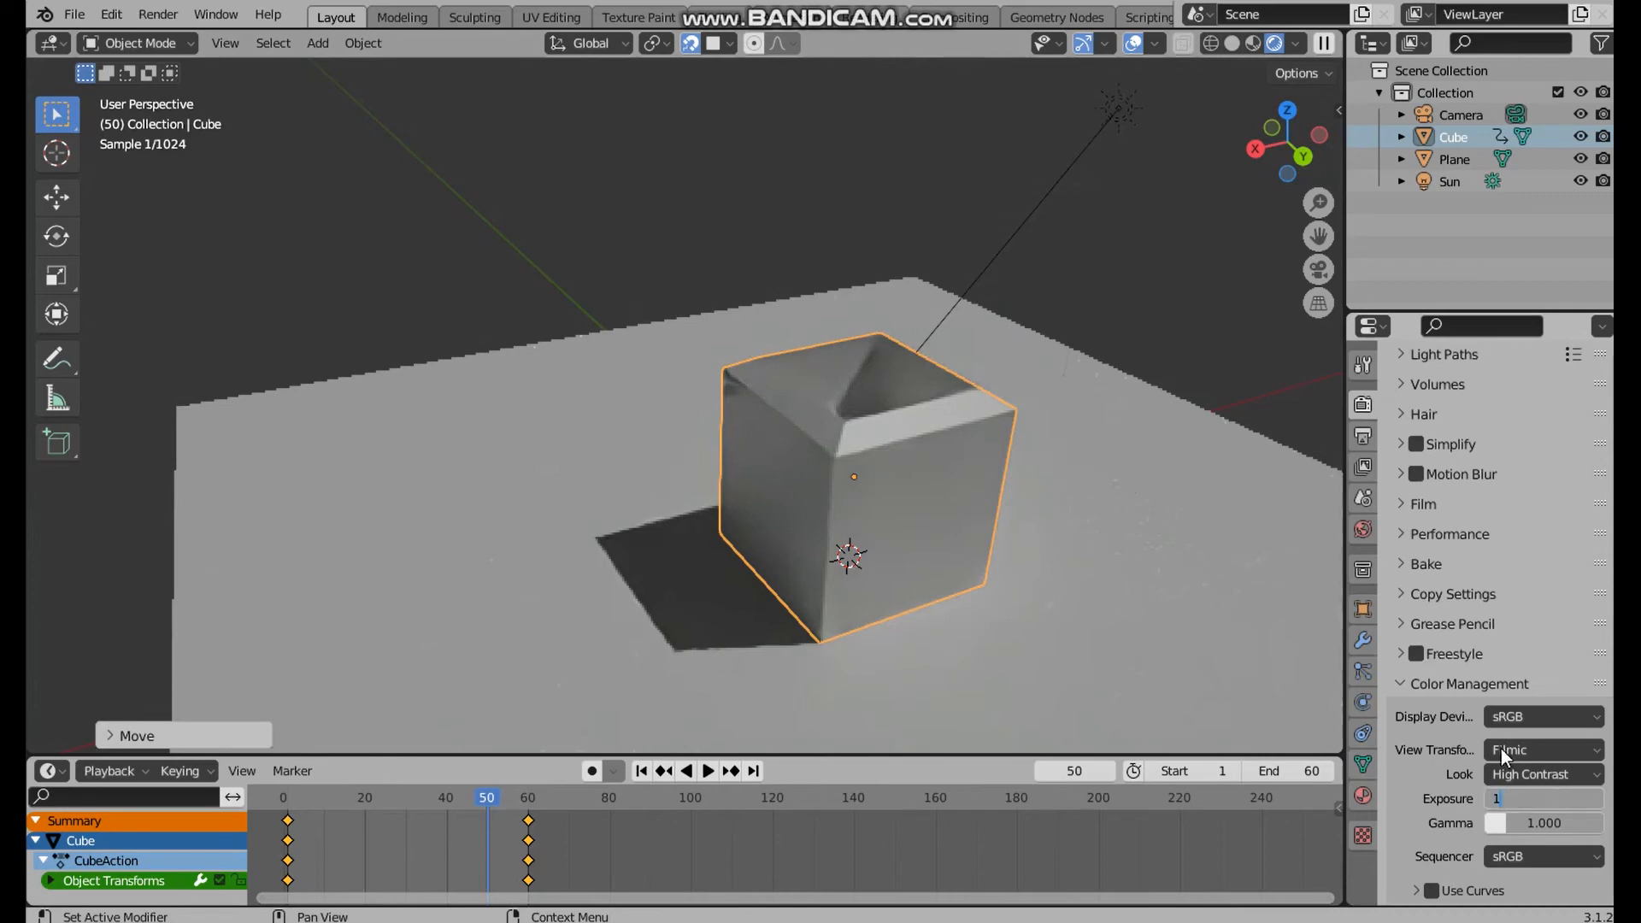
pyautogui.press('Return')
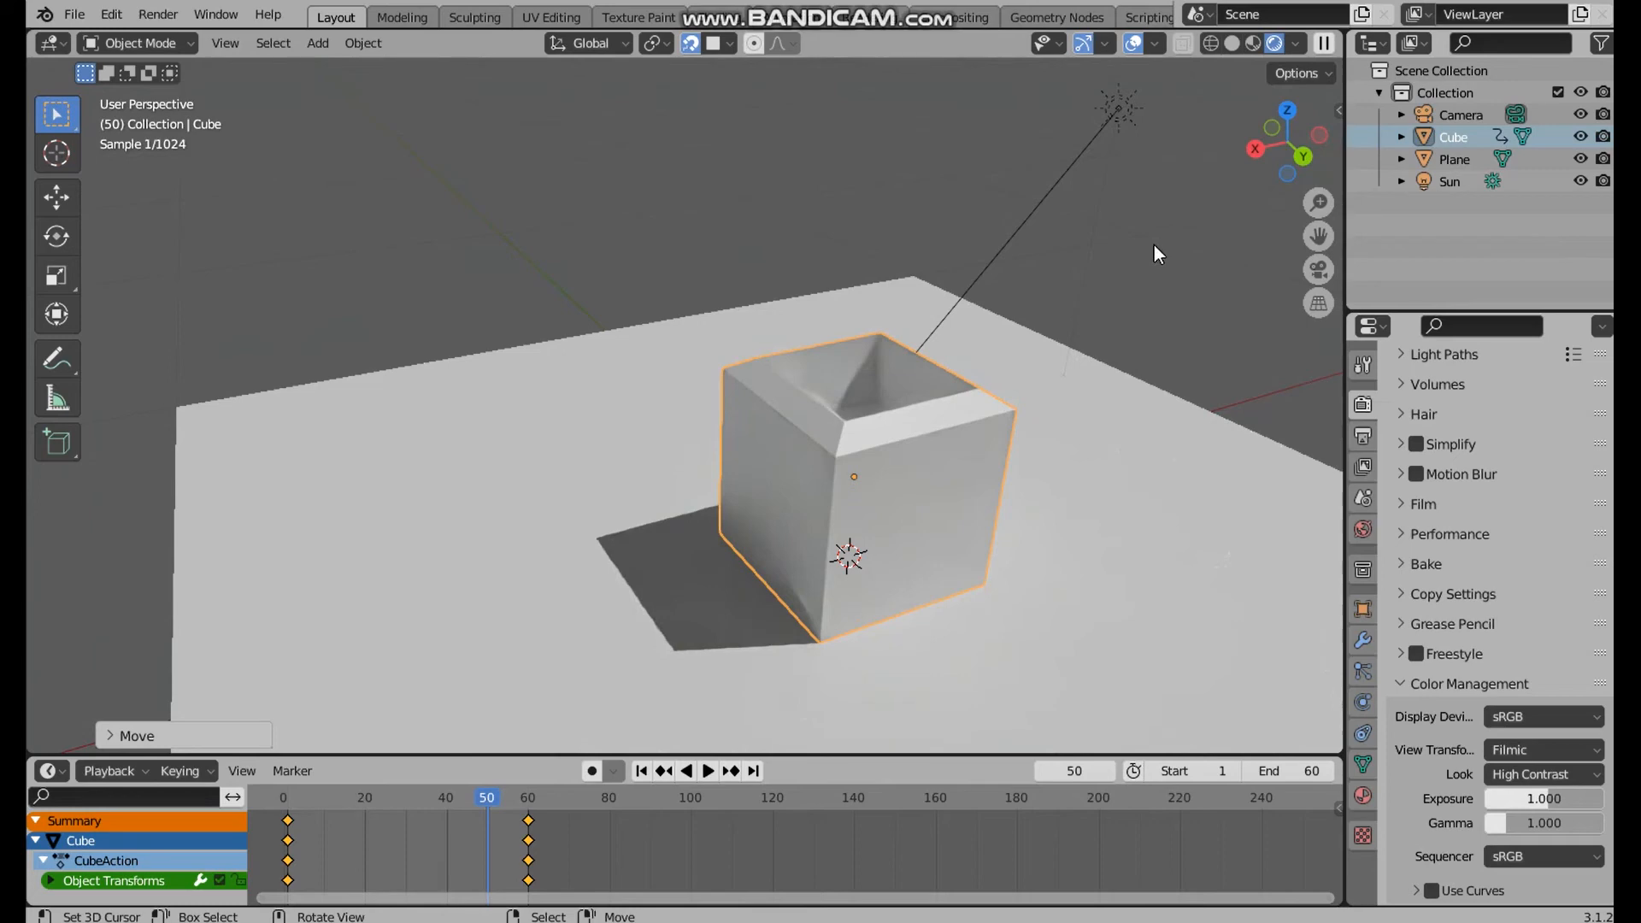
# Return the viewport to Material Preview shading and view the cube from other angles
pyautogui.click(1254, 40)
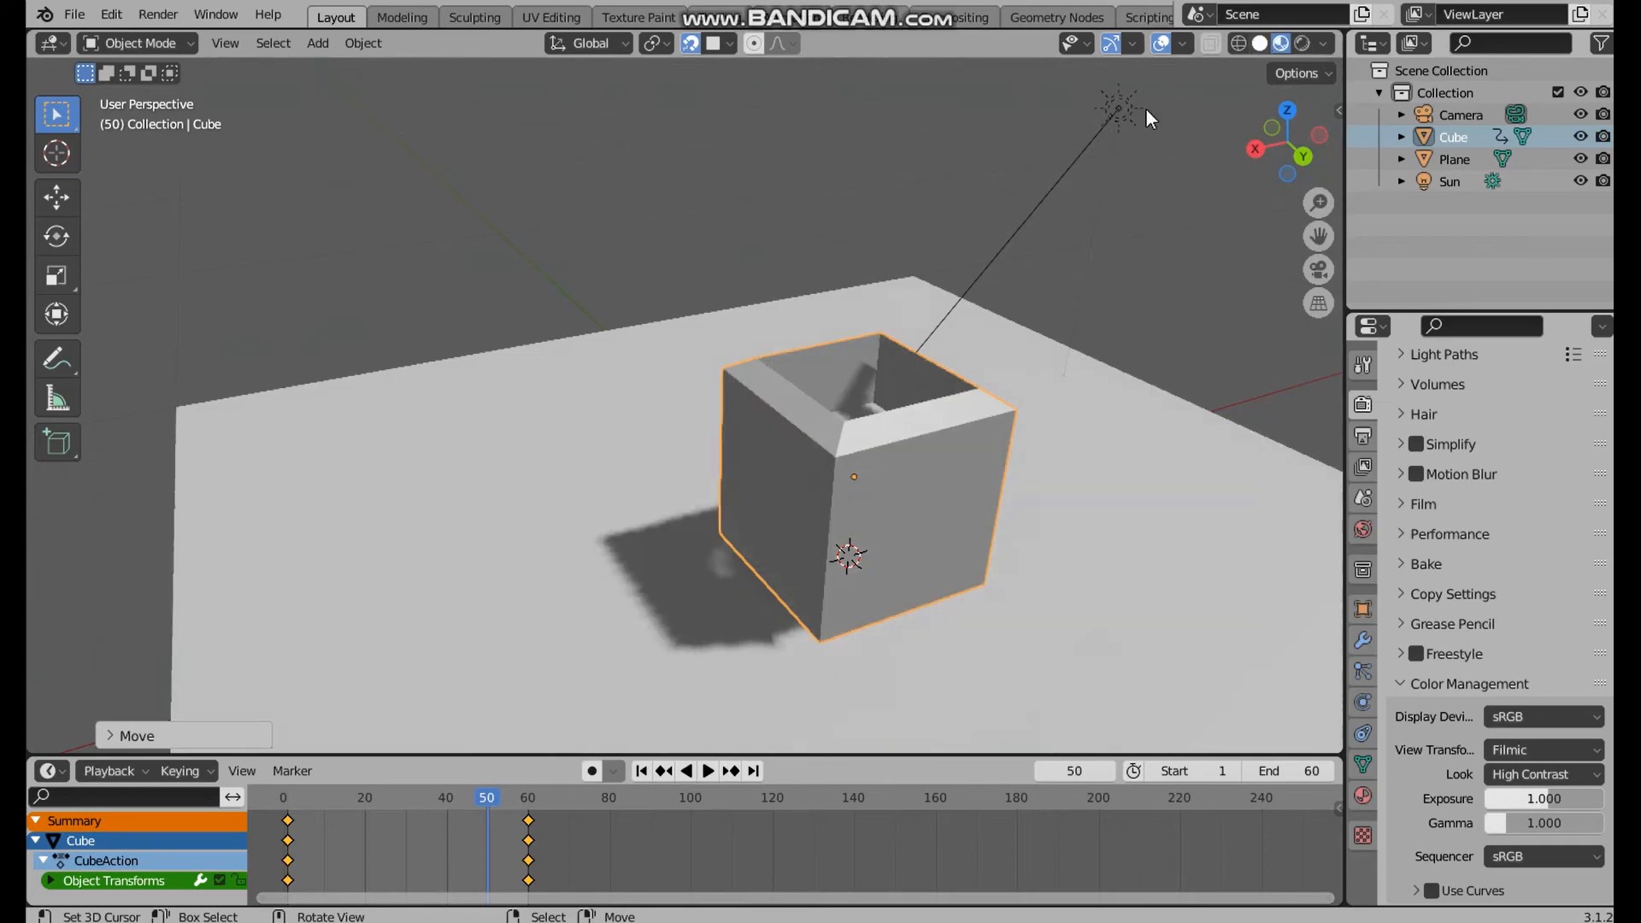
pyautogui.moveTo(937, 486)
pyautogui.mouseDown(button='middle')
pyautogui.moveTo(804, 444)
pyautogui.moveTo(1053, 469)
pyautogui.mouseUp(button='middle')
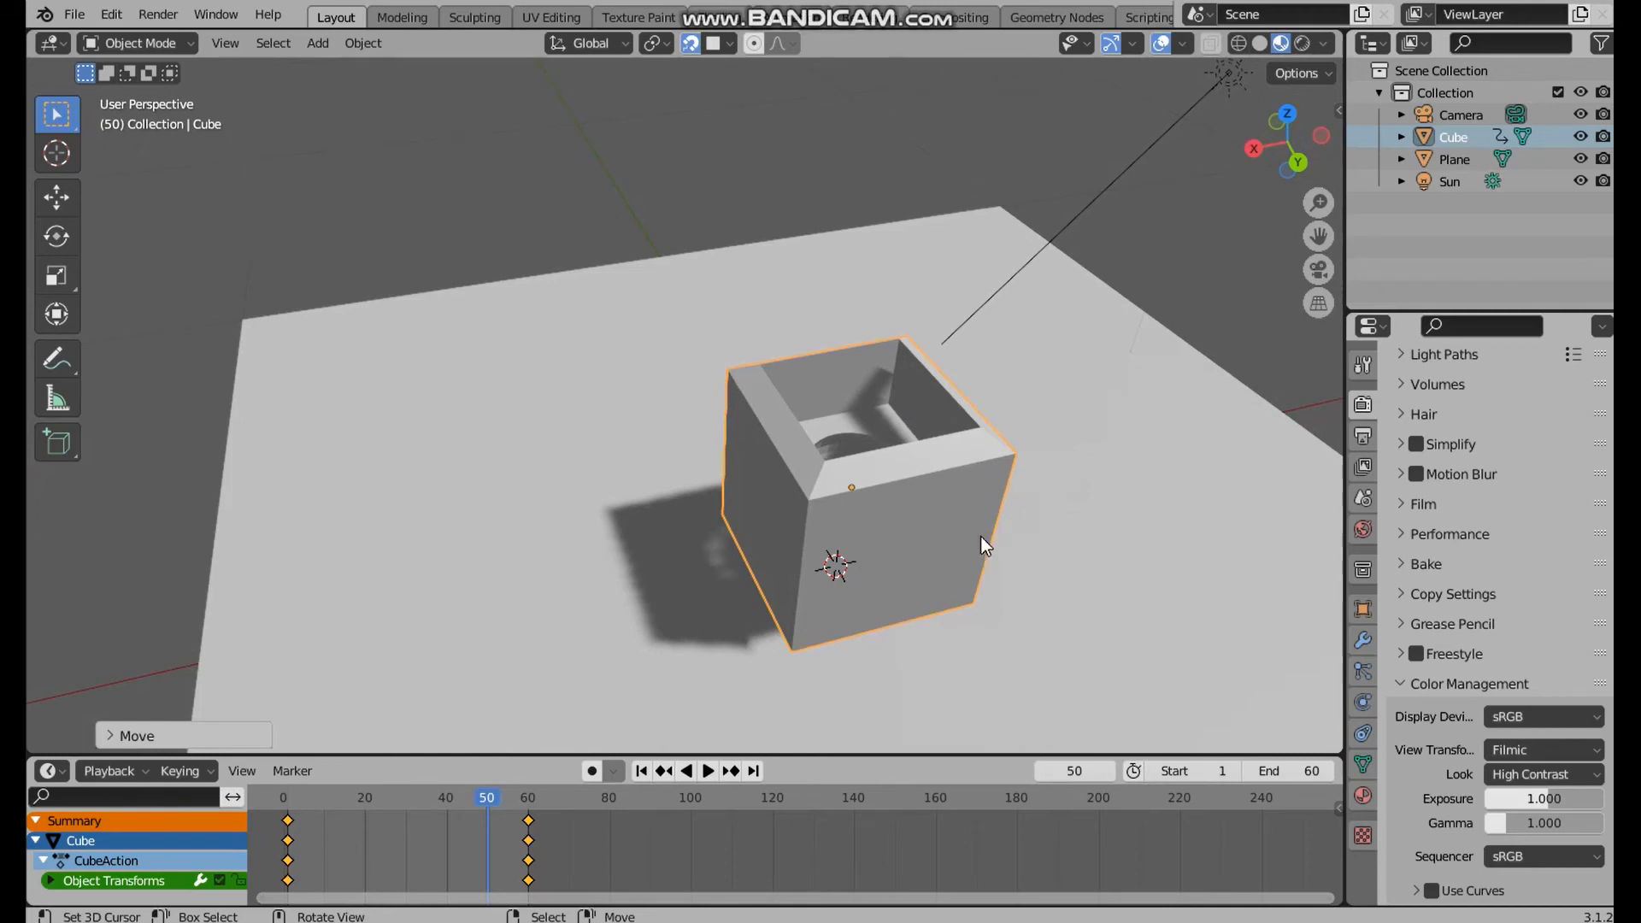
pyautogui.moveTo(981, 541); pyautogui.dragTo(787, 454, button='middle')
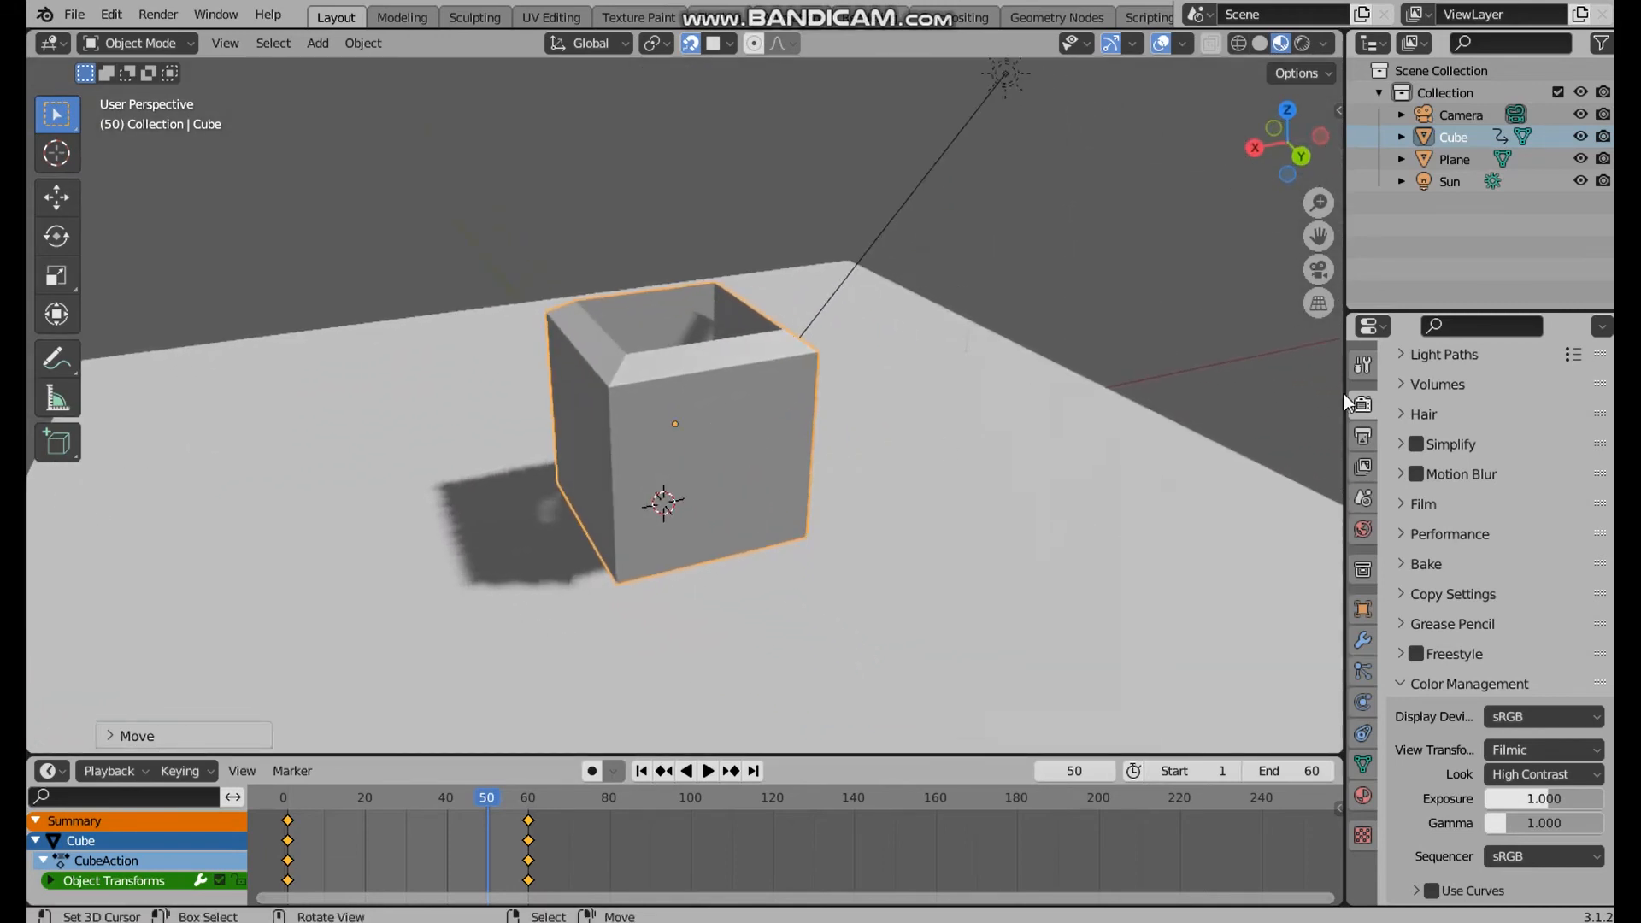
# Change the render engine to Eevee and enable Ambient Occlusion and Screen Space Reflections
pyautogui.scroll(10, 1384, 409)
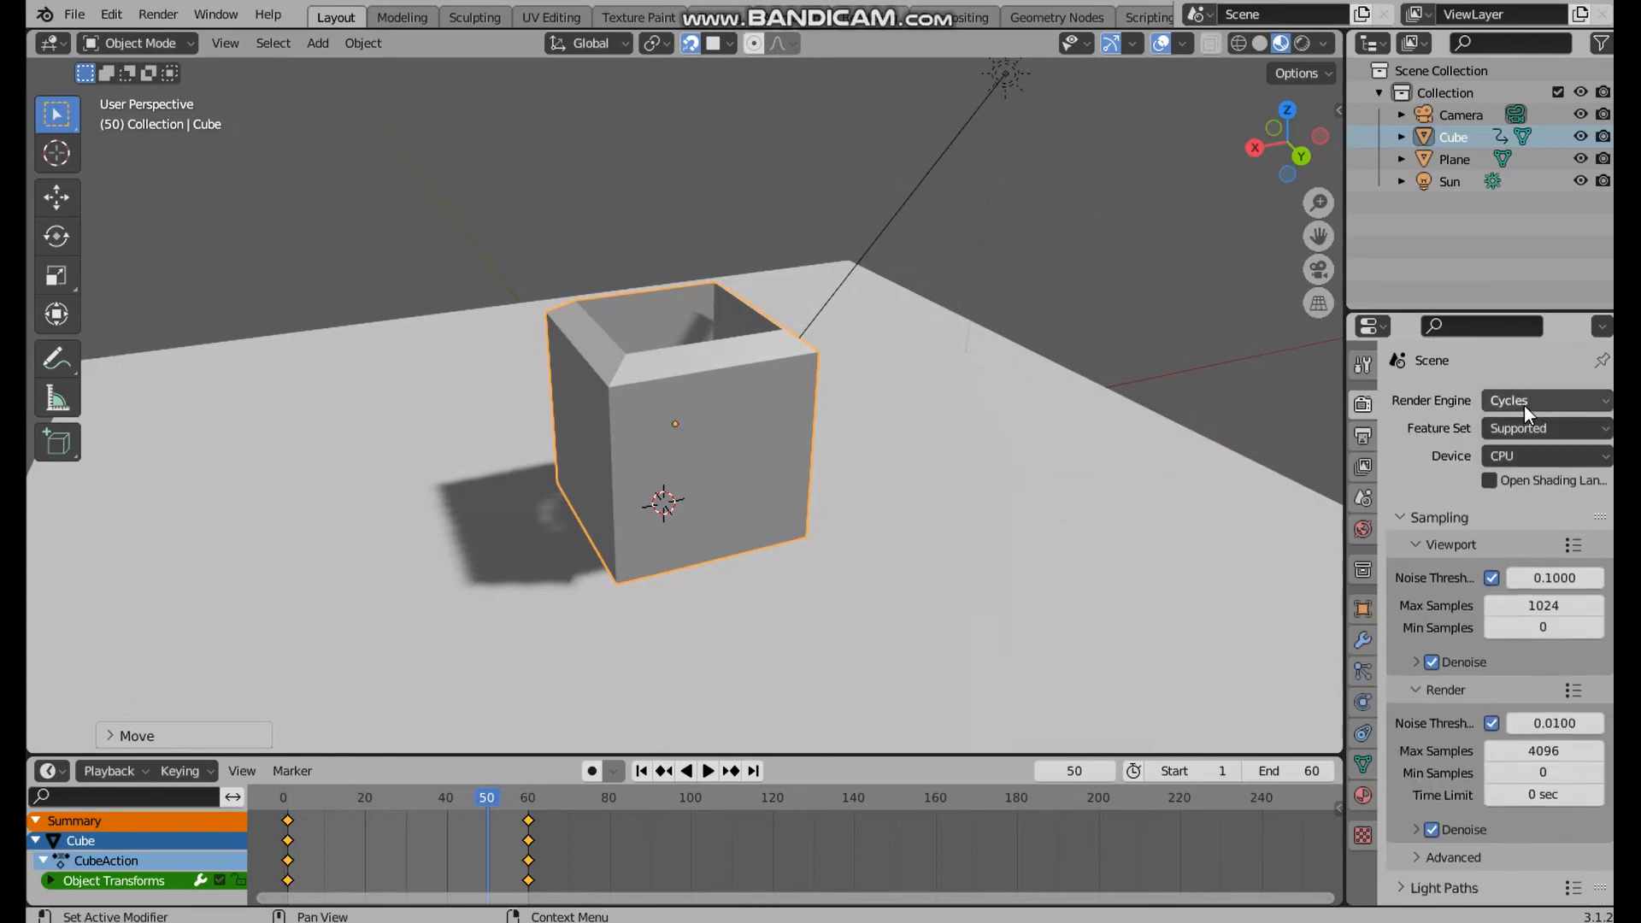
pyautogui.click(1525, 405)
pyautogui.click(1532, 427)
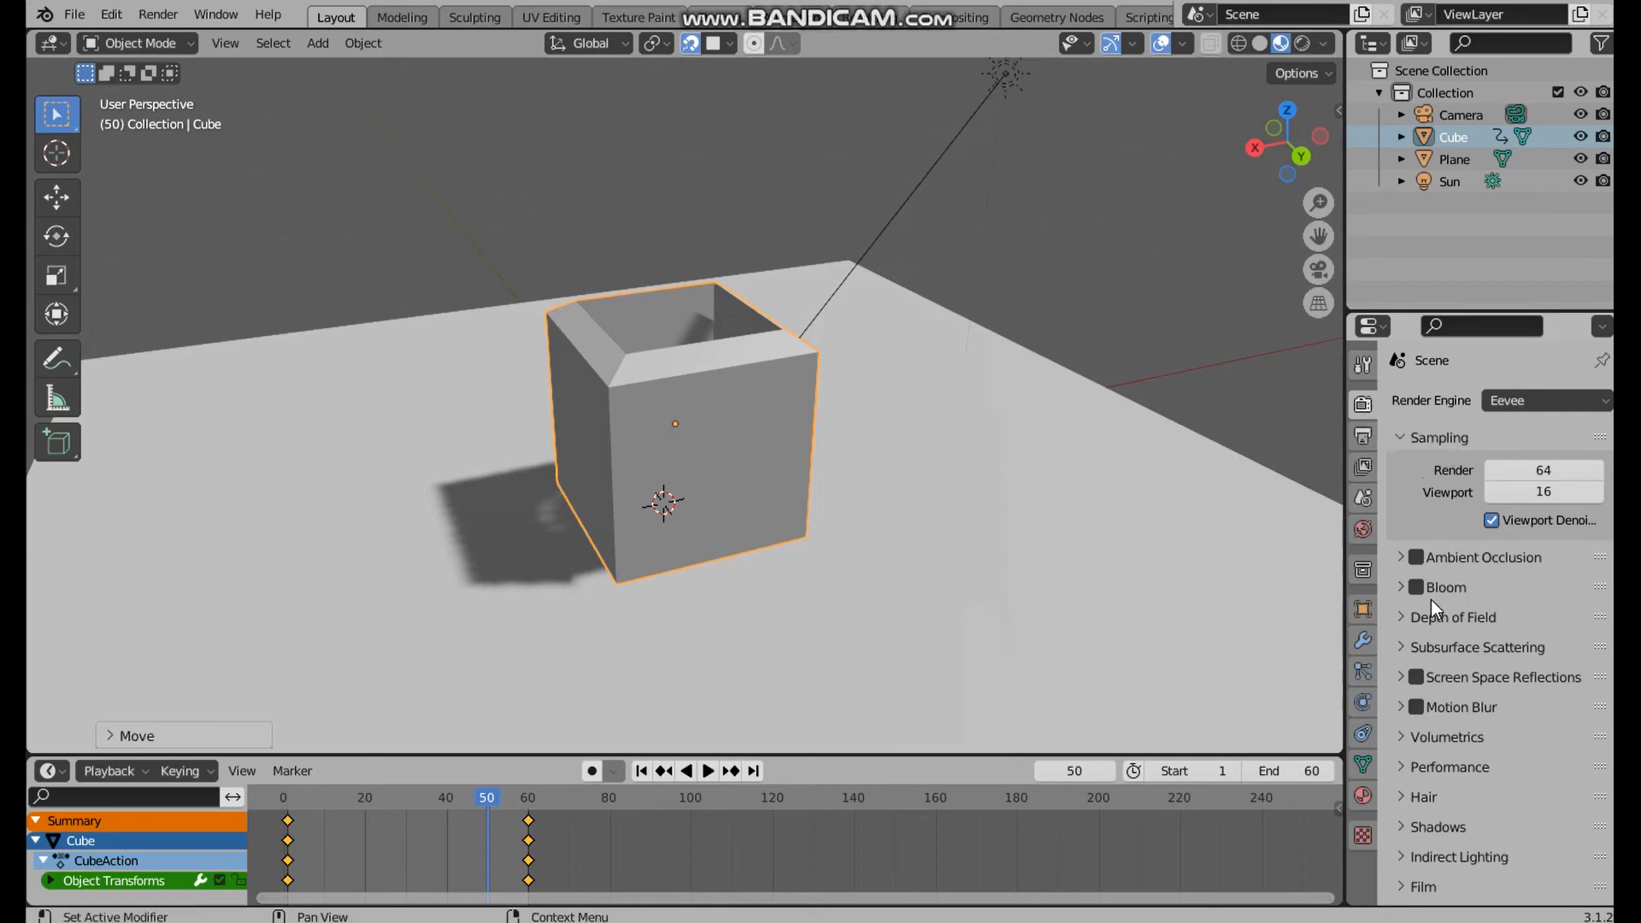
pyautogui.click(1416, 558)
pyautogui.click(1418, 677)
# Set the cascade size of Eevee's shadows to 4096 px
pyautogui.scroll(-10, 1497, 682)
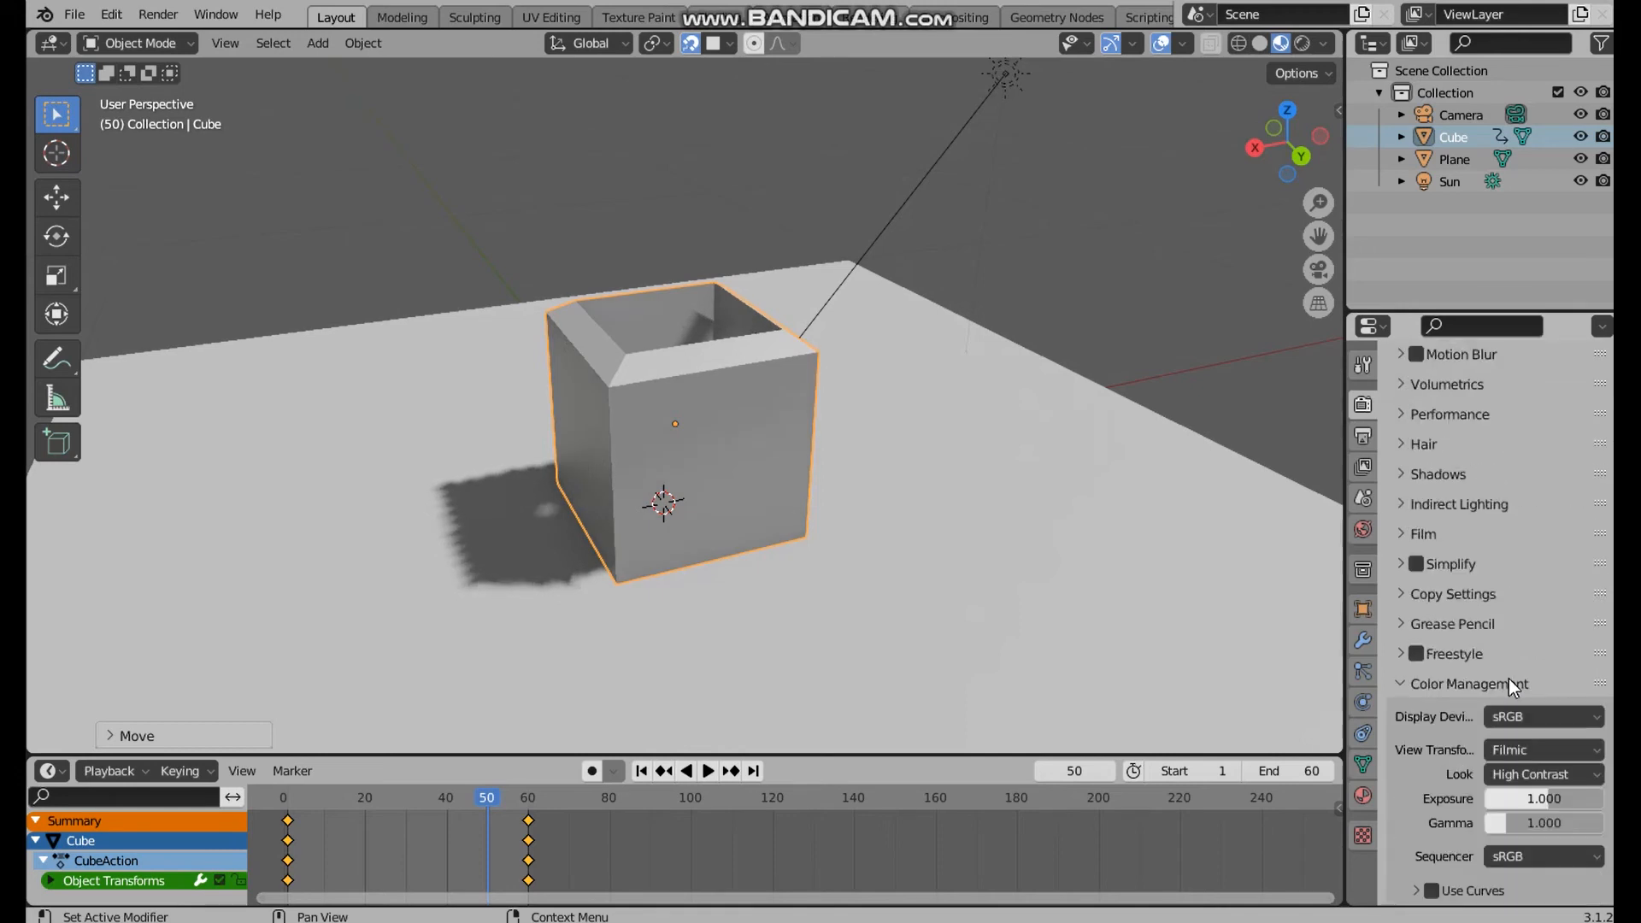
pyautogui.click(1398, 472)
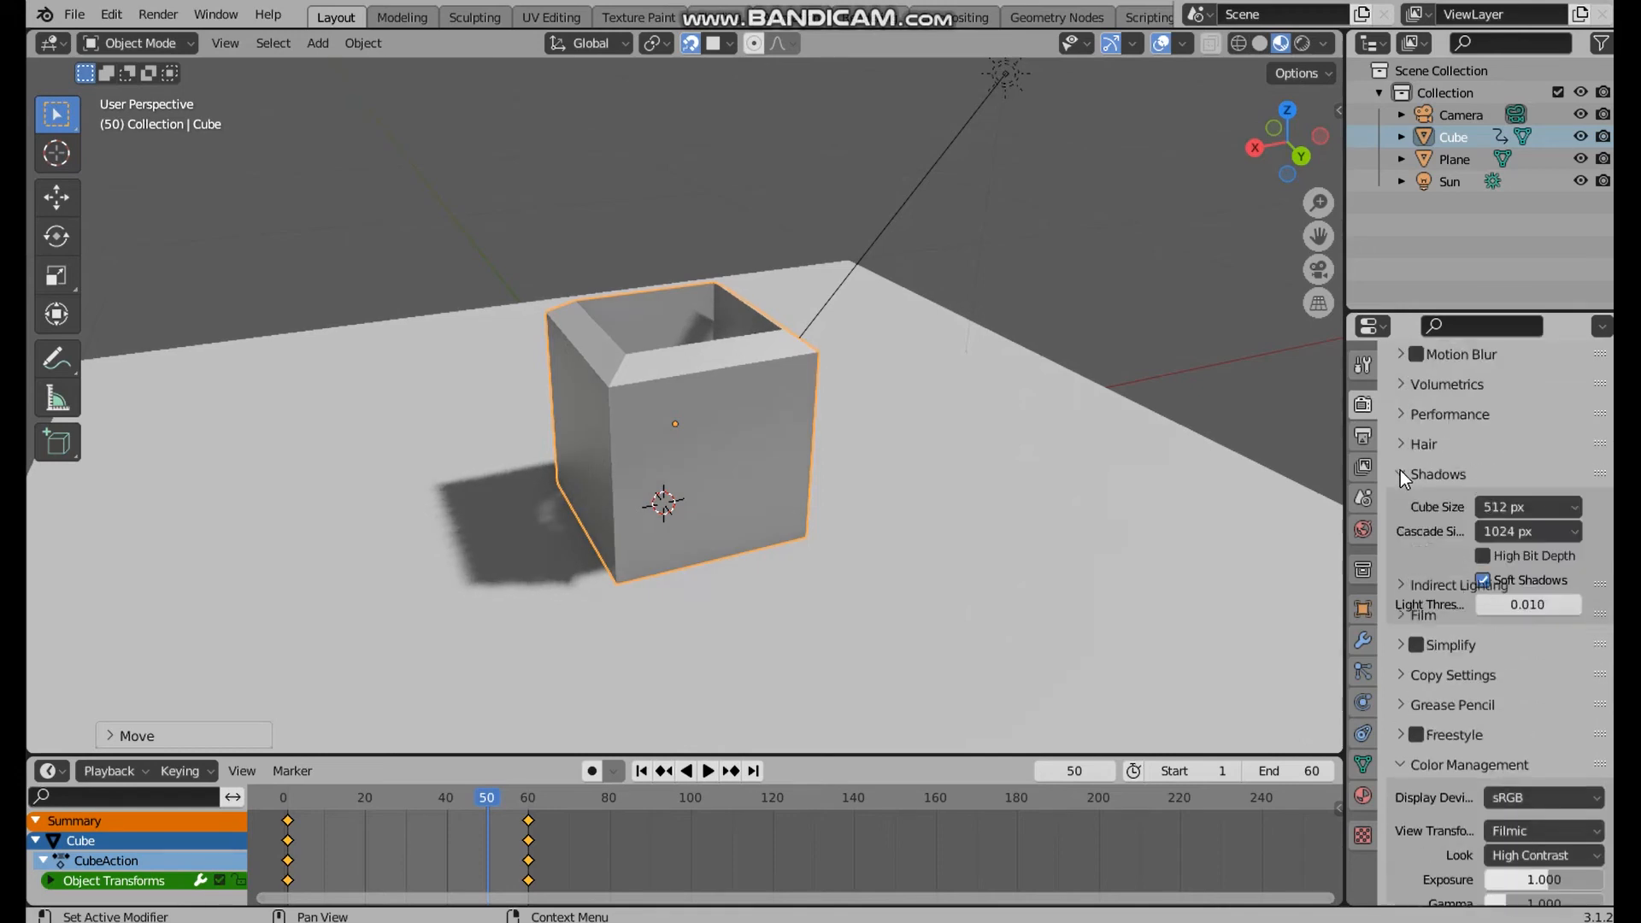
pyautogui.click(1542, 524)
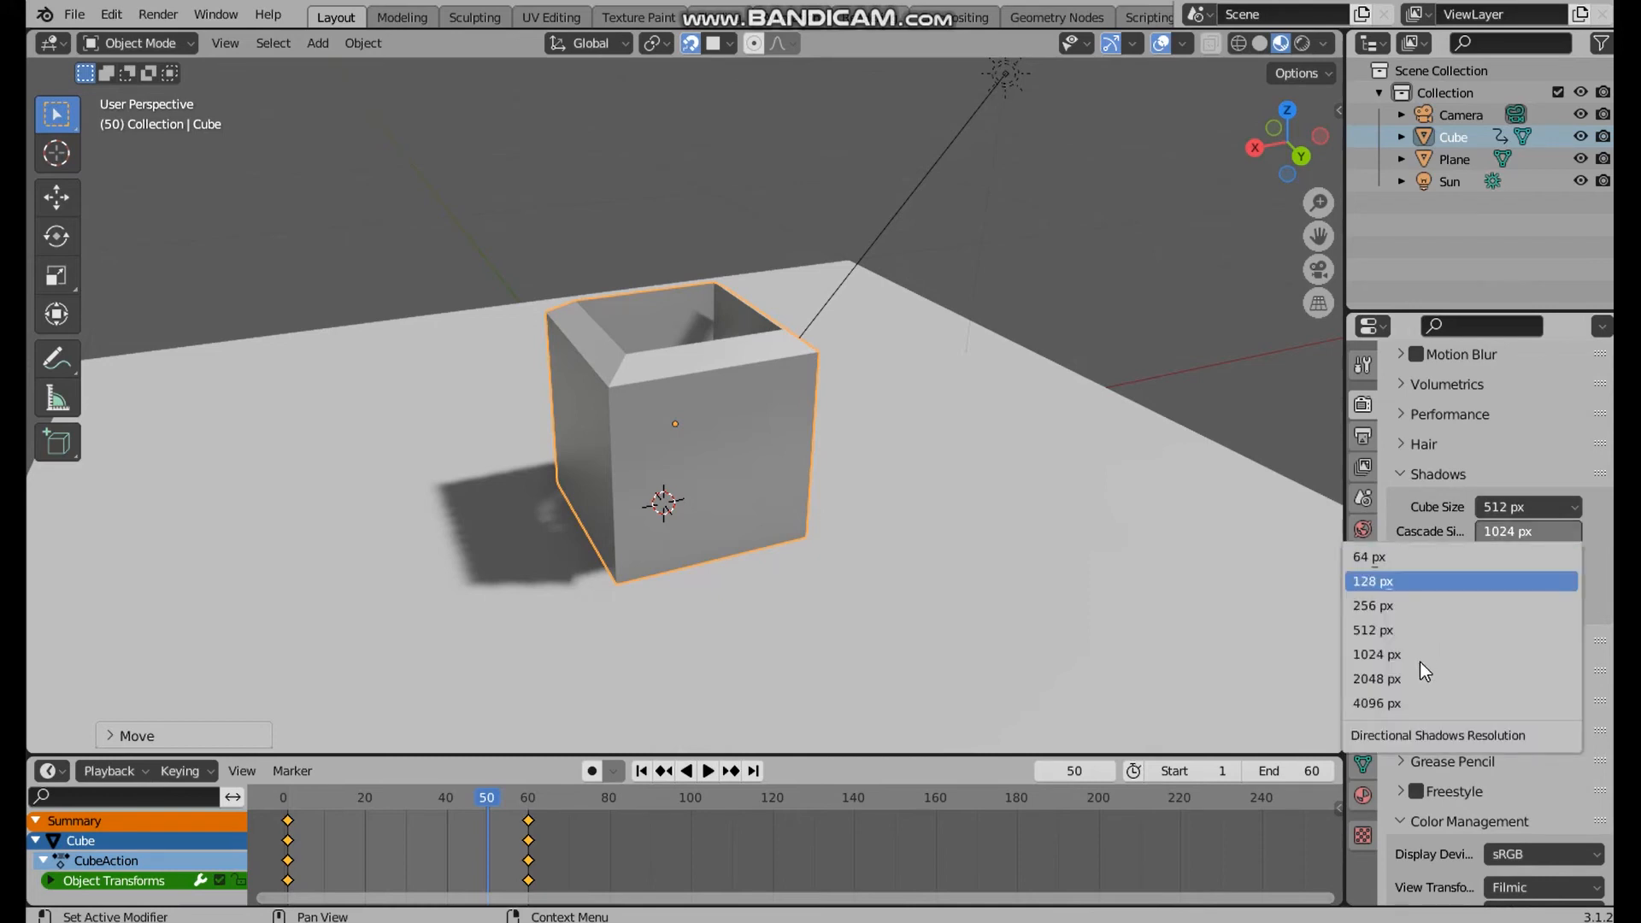
pyautogui.click(1428, 702)
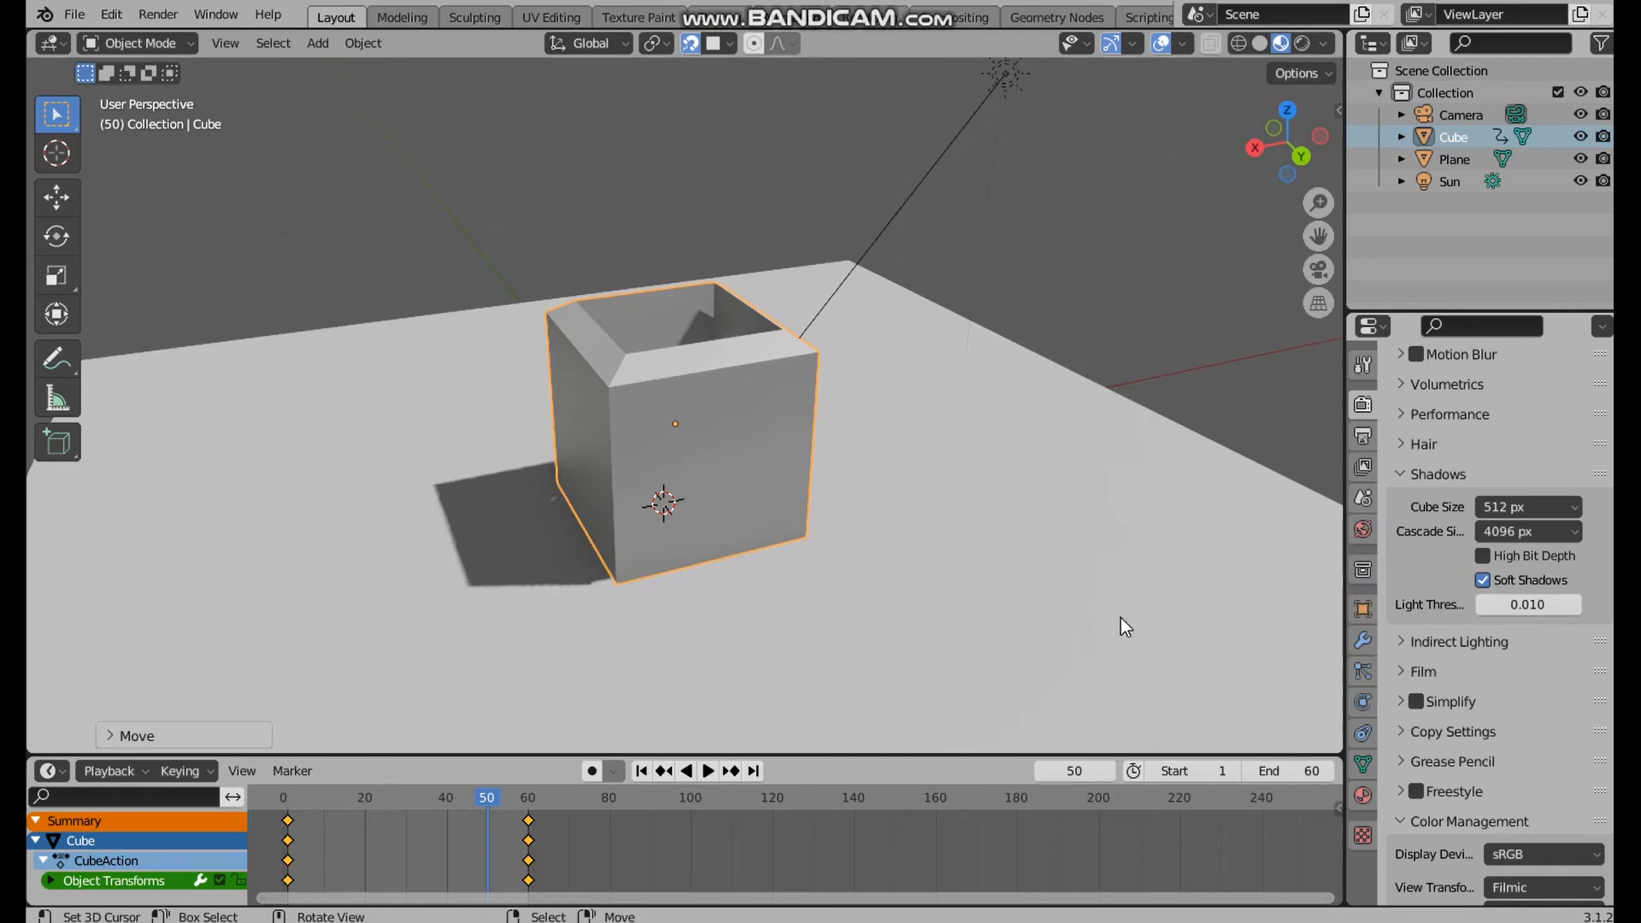
# Try a shadow cube size of 2048 px and inspect the cube's shadow from several angles
pyautogui.scroll(-4, 1464, 639)
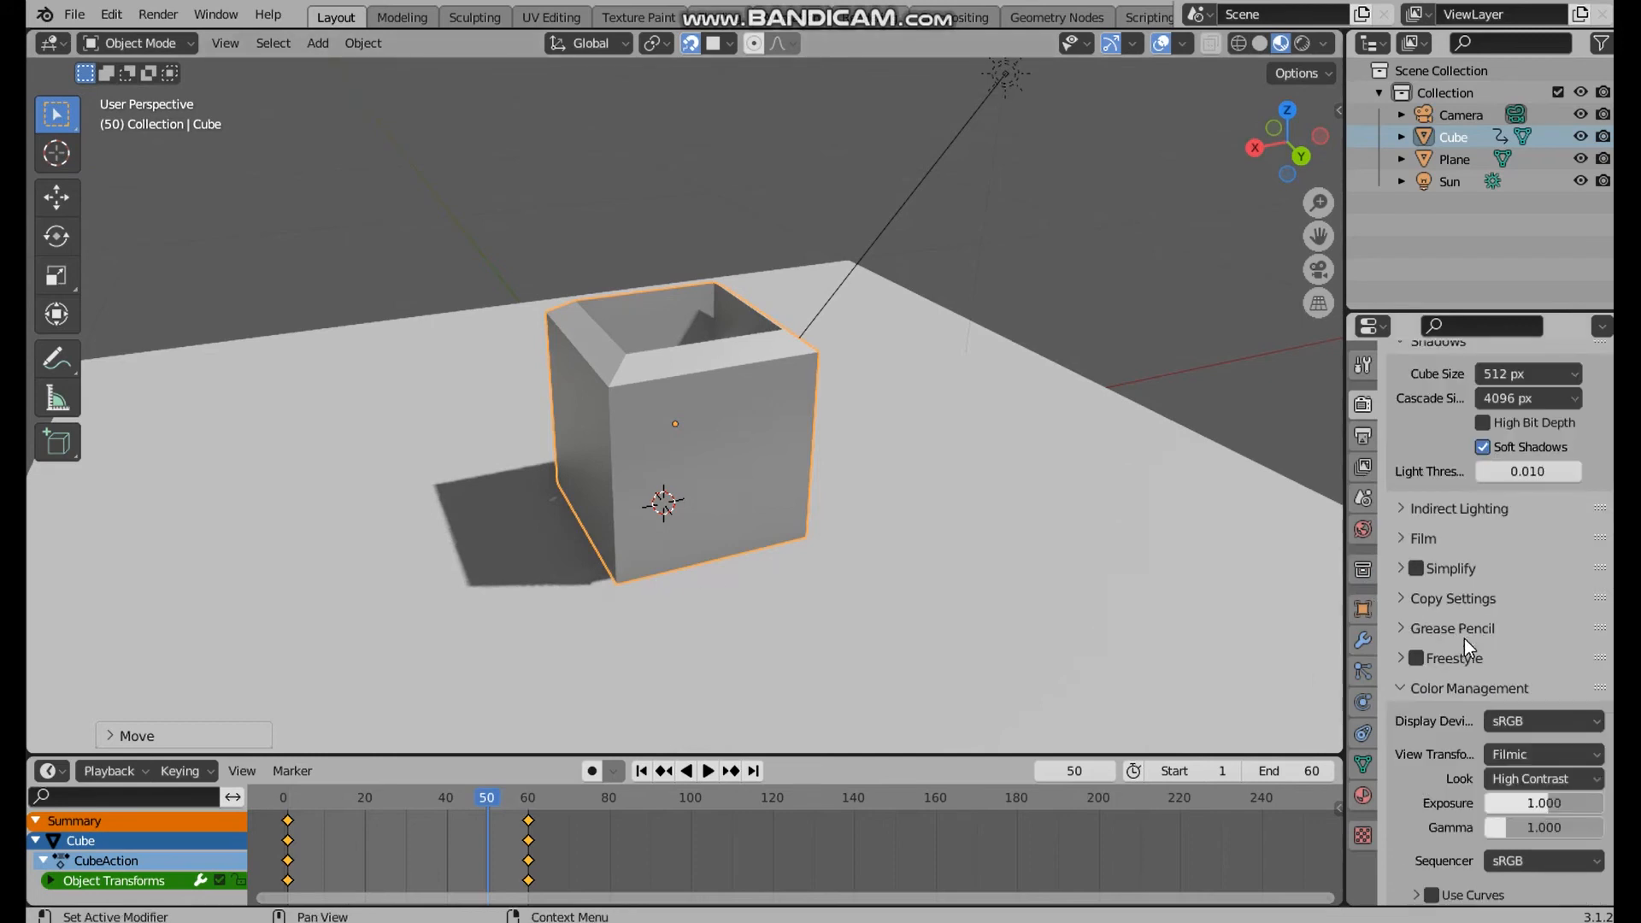
pyautogui.scroll(3, 1480, 622)
pyautogui.click(1538, 462)
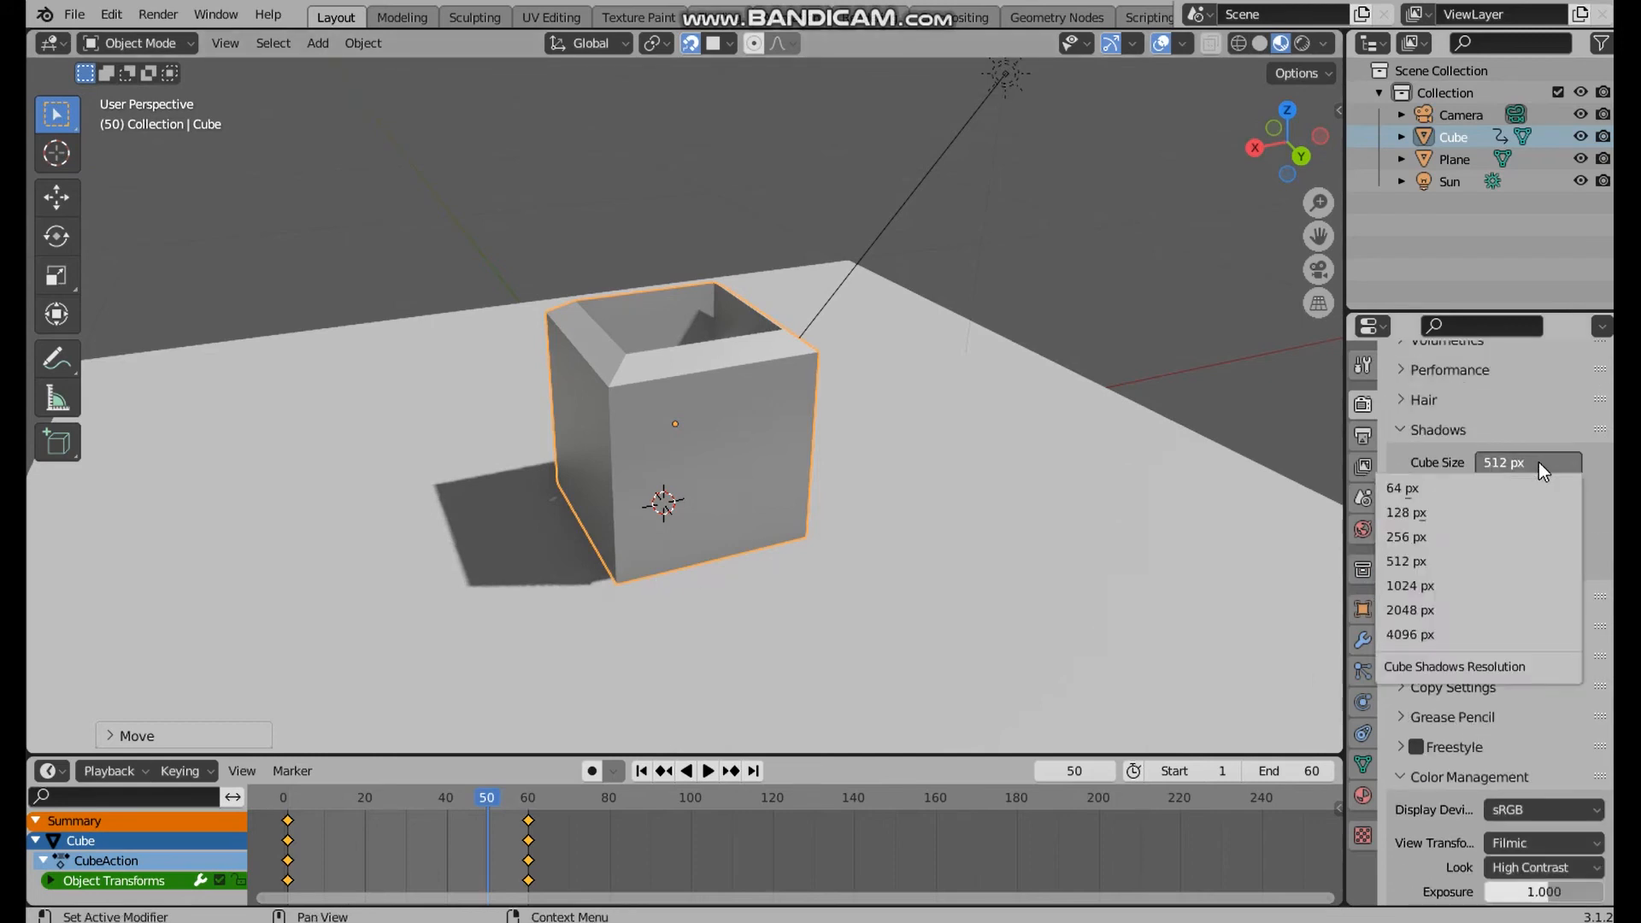
pyautogui.click(1485, 608)
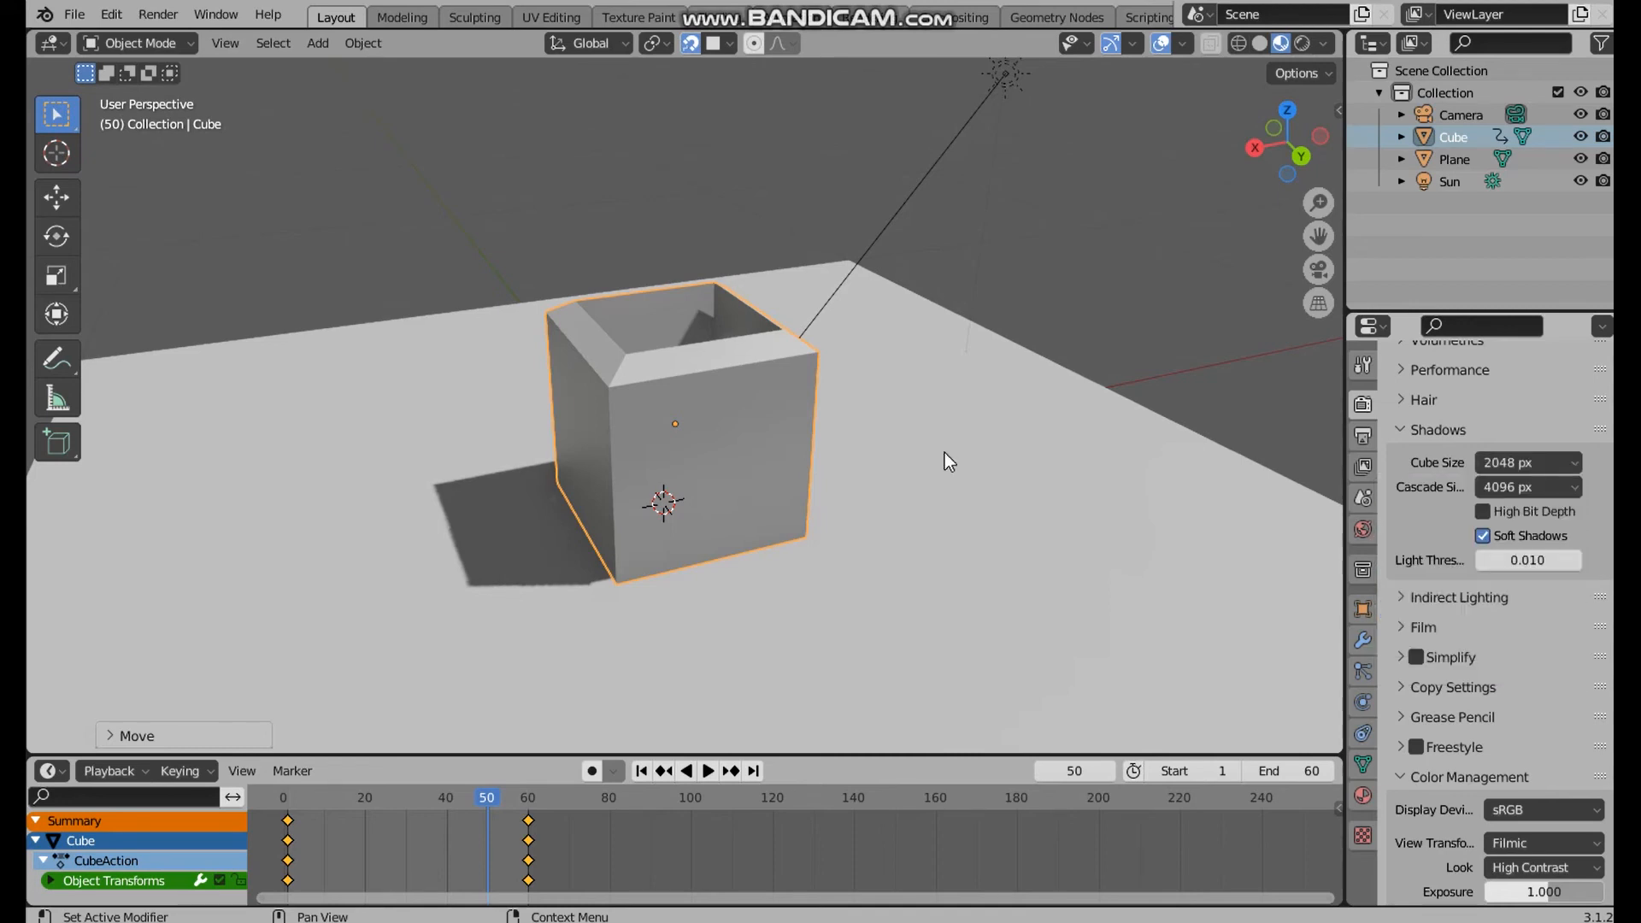
pyautogui.moveTo(712, 586); pyautogui.dragTo(713, 605, button='middle')
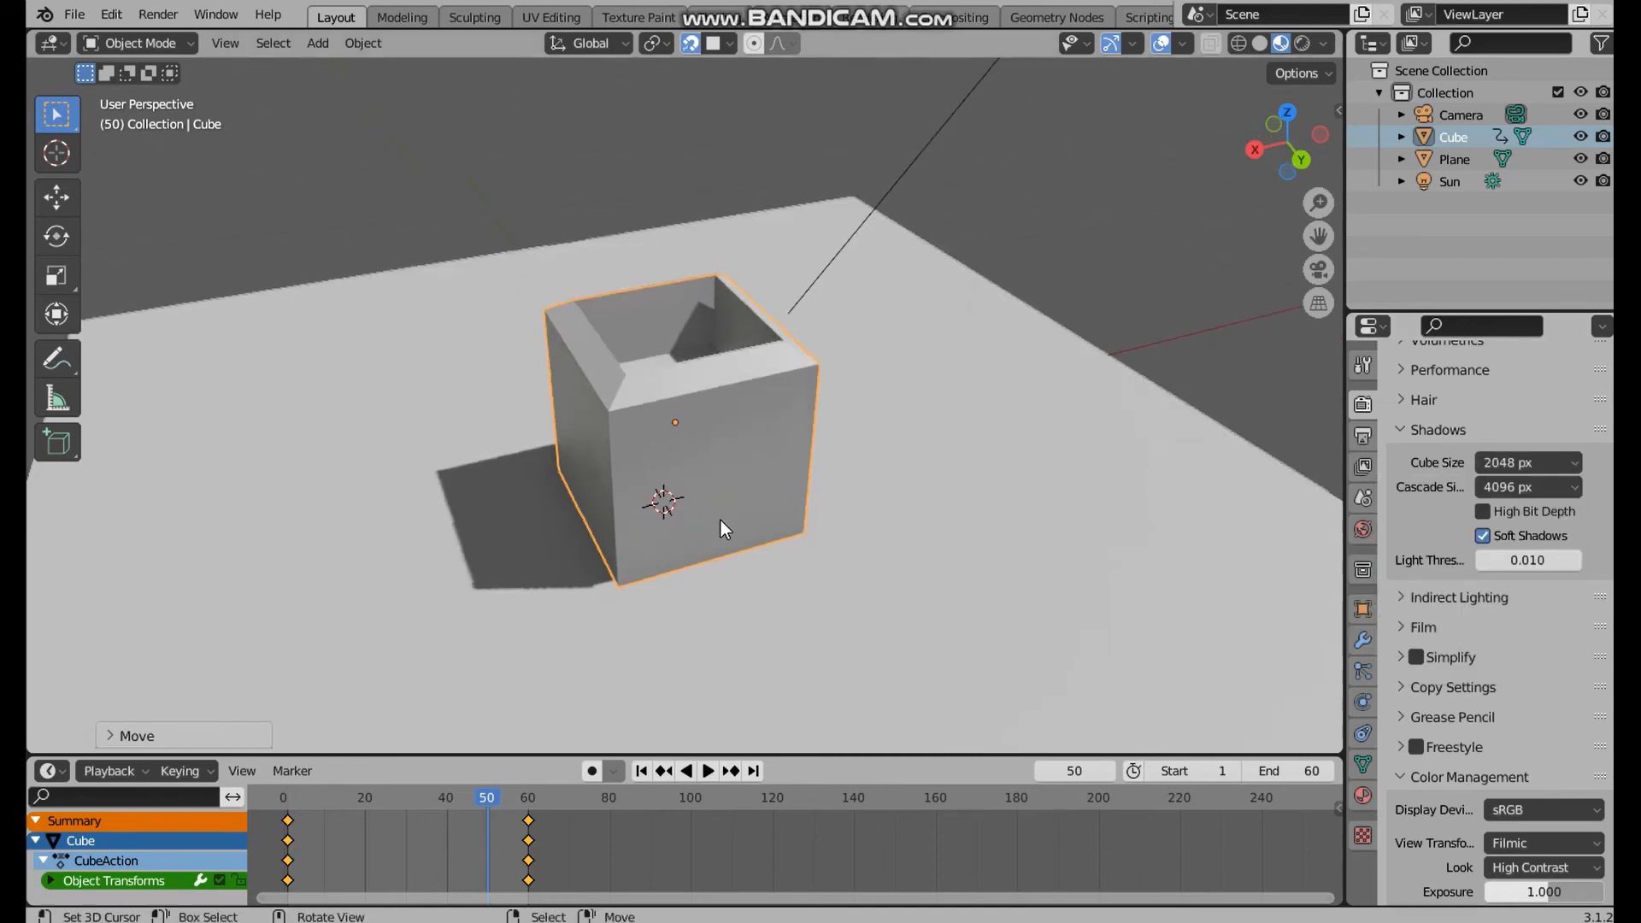
pyautogui.moveTo(852, 509); pyautogui.dragTo(769, 514, button='middle')
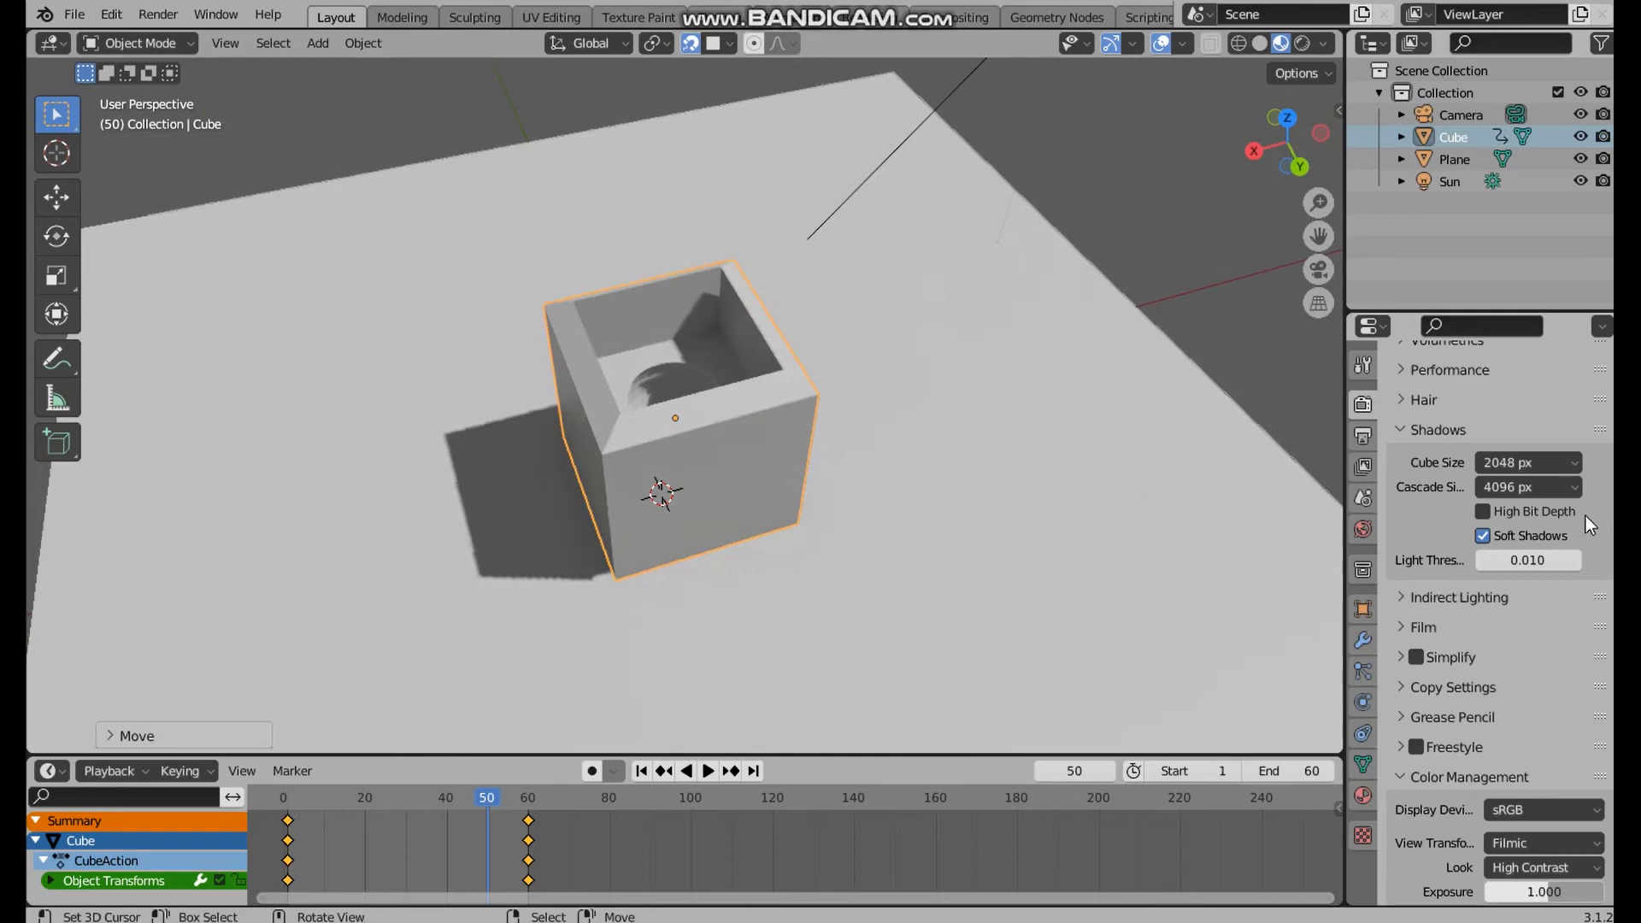
# Restore the shadow cube size to 512 px and inspect the shadow from above
pyautogui.click(1564, 464)
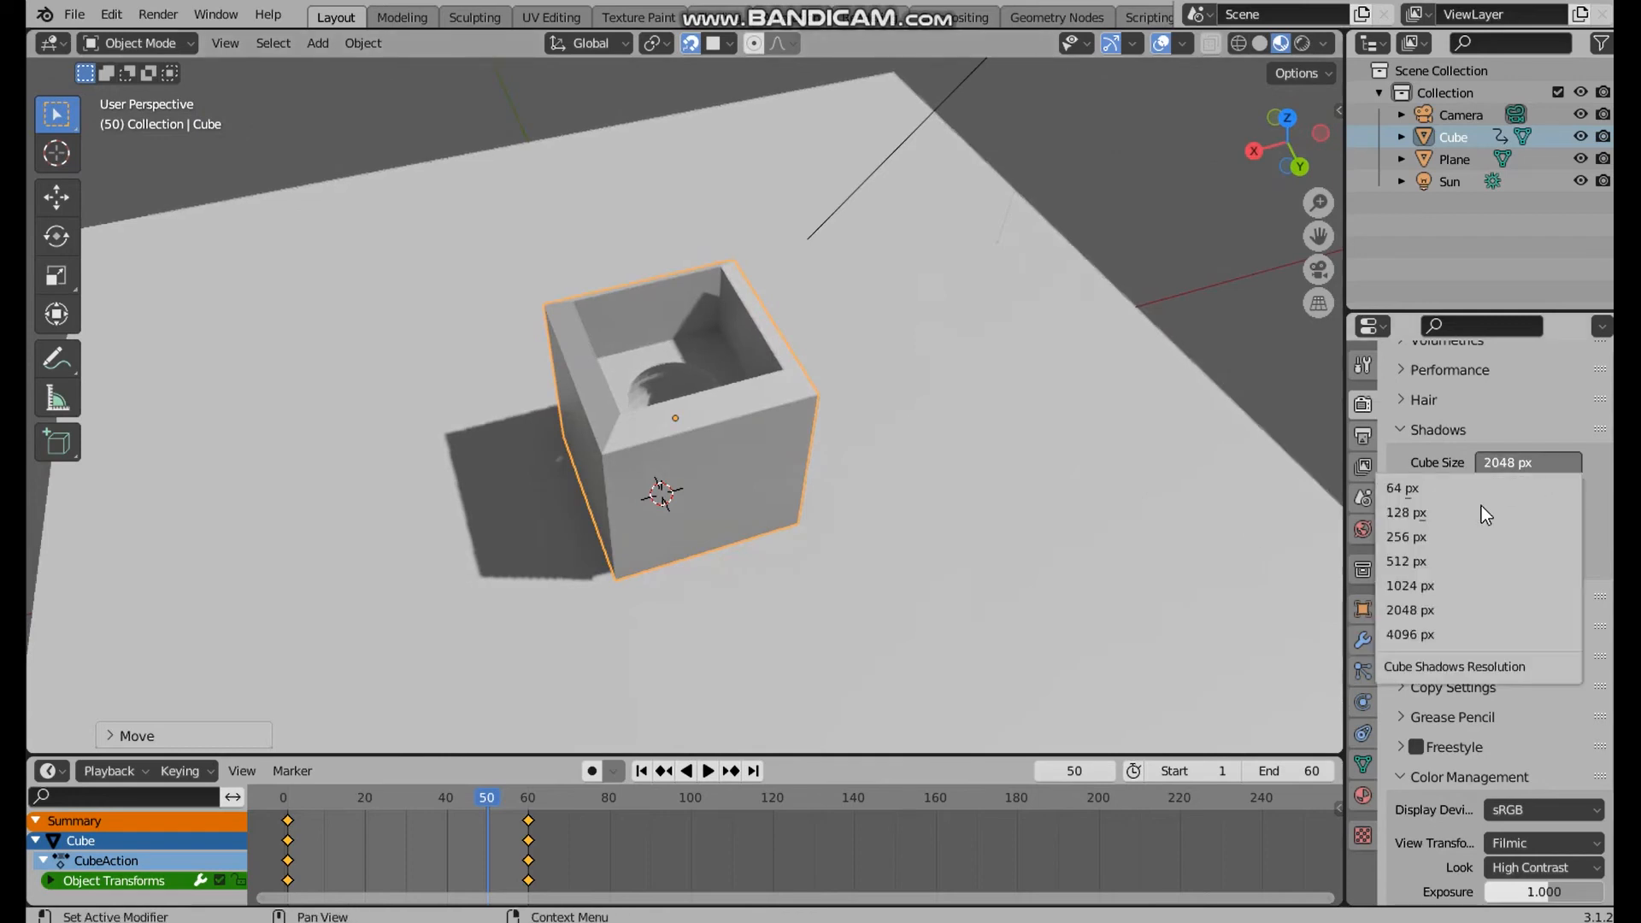
pyautogui.click(1428, 561)
pyautogui.moveTo(691, 496); pyautogui.dragTo(700, 431, button='middle')
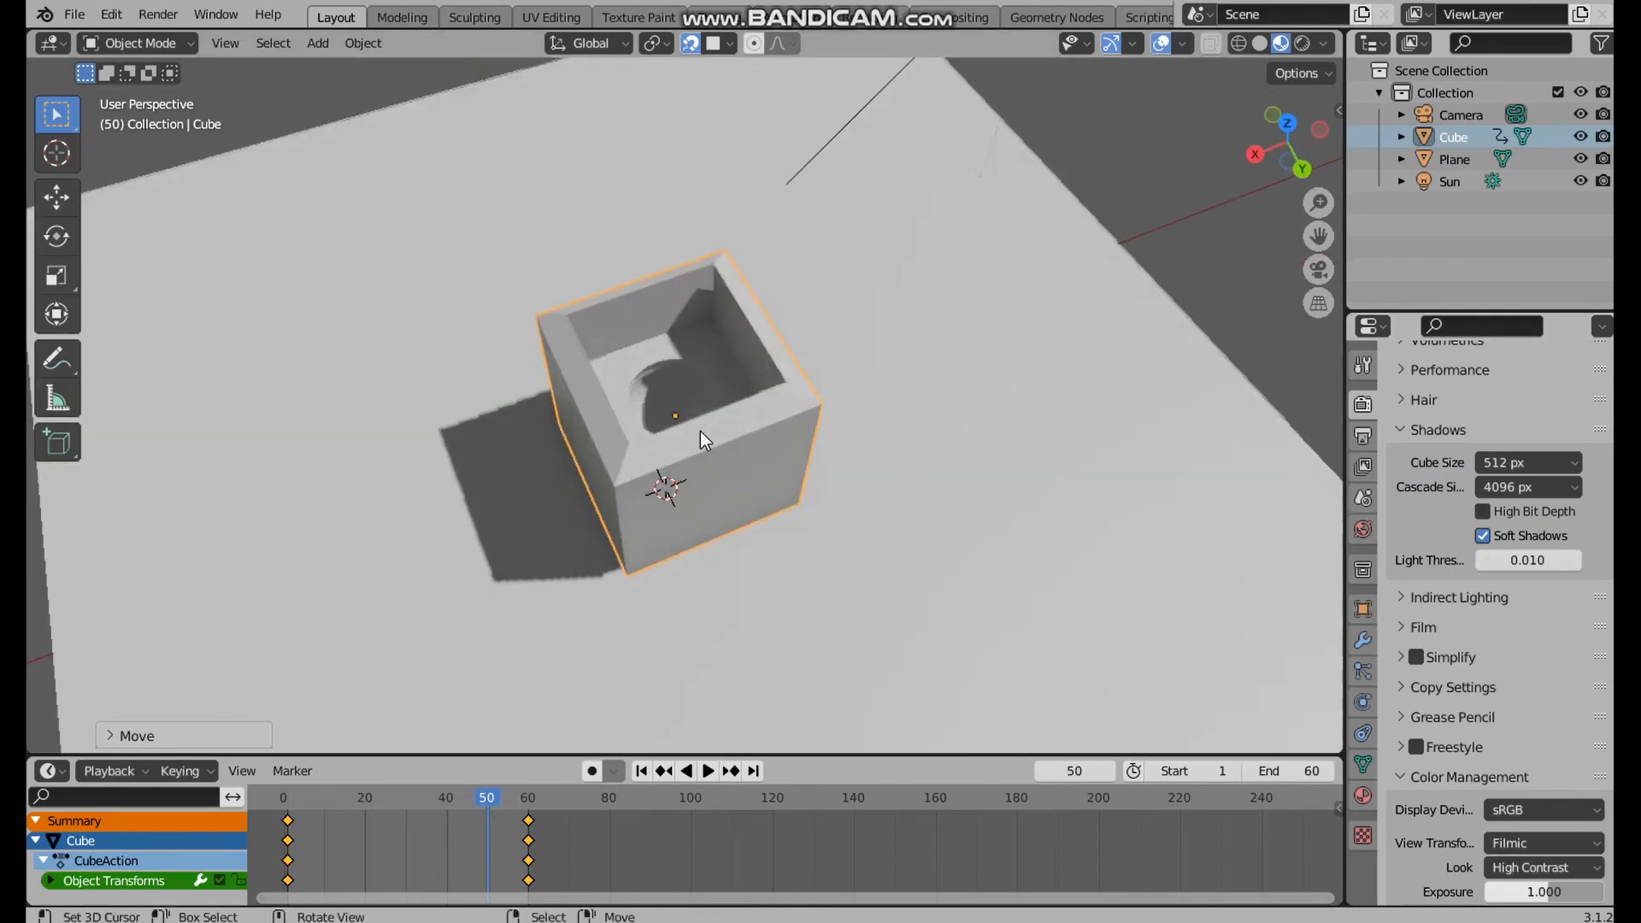
pyautogui.moveTo(808, 395); pyautogui.dragTo(863, 359, button='middle')
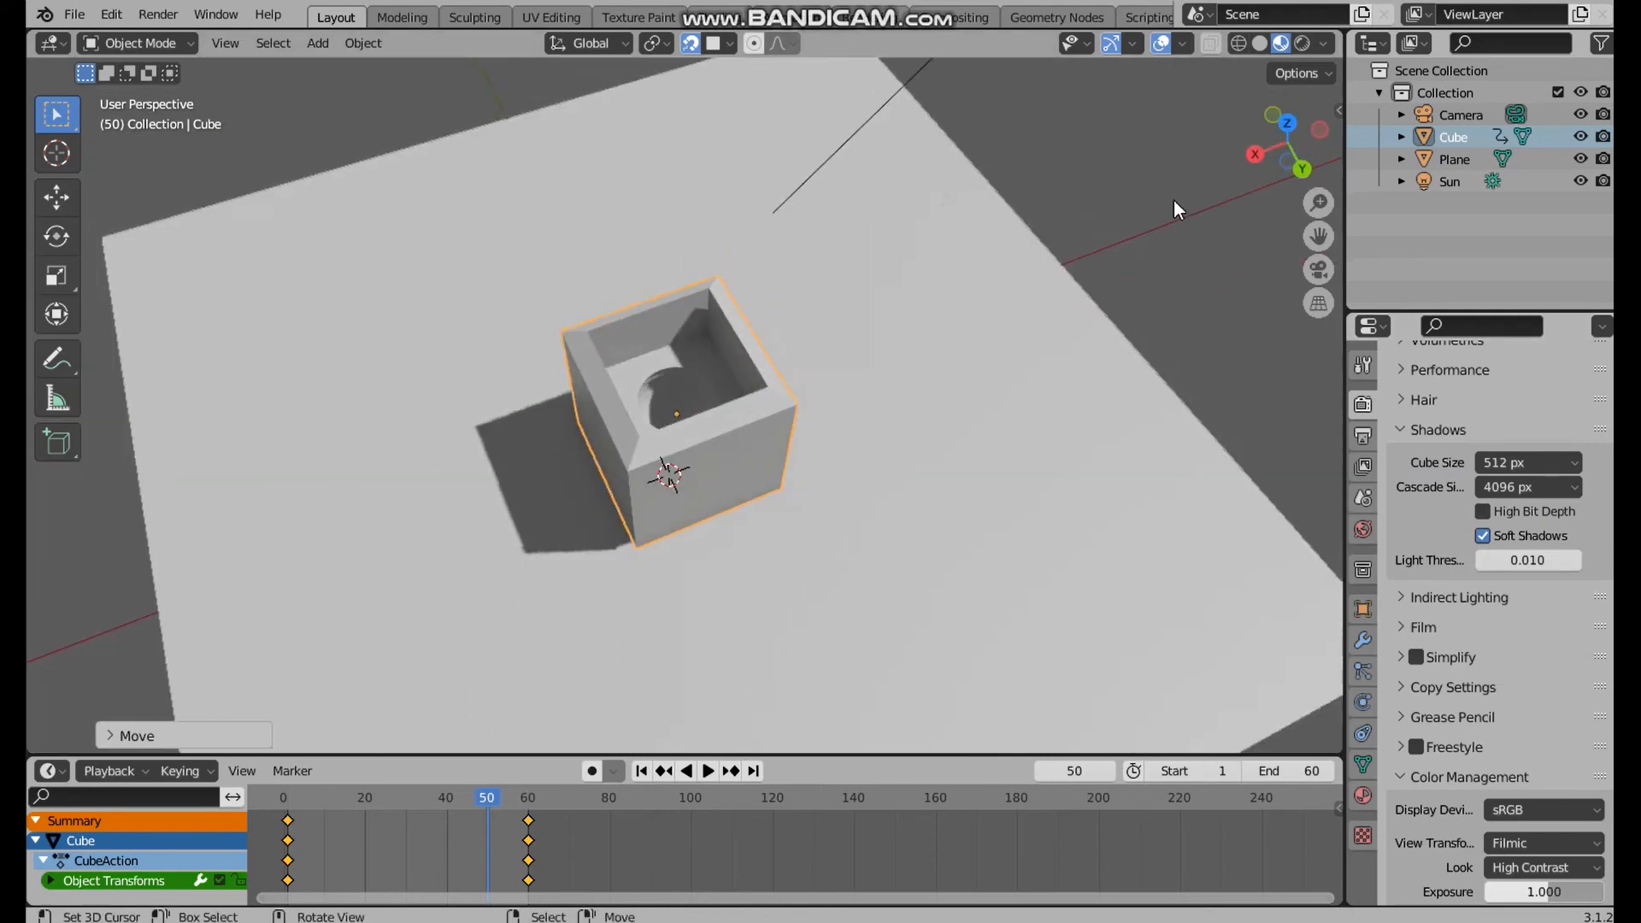
# Play the animation to check the cube's scaling against the plane, and stop playback
pyautogui.click(707, 771)
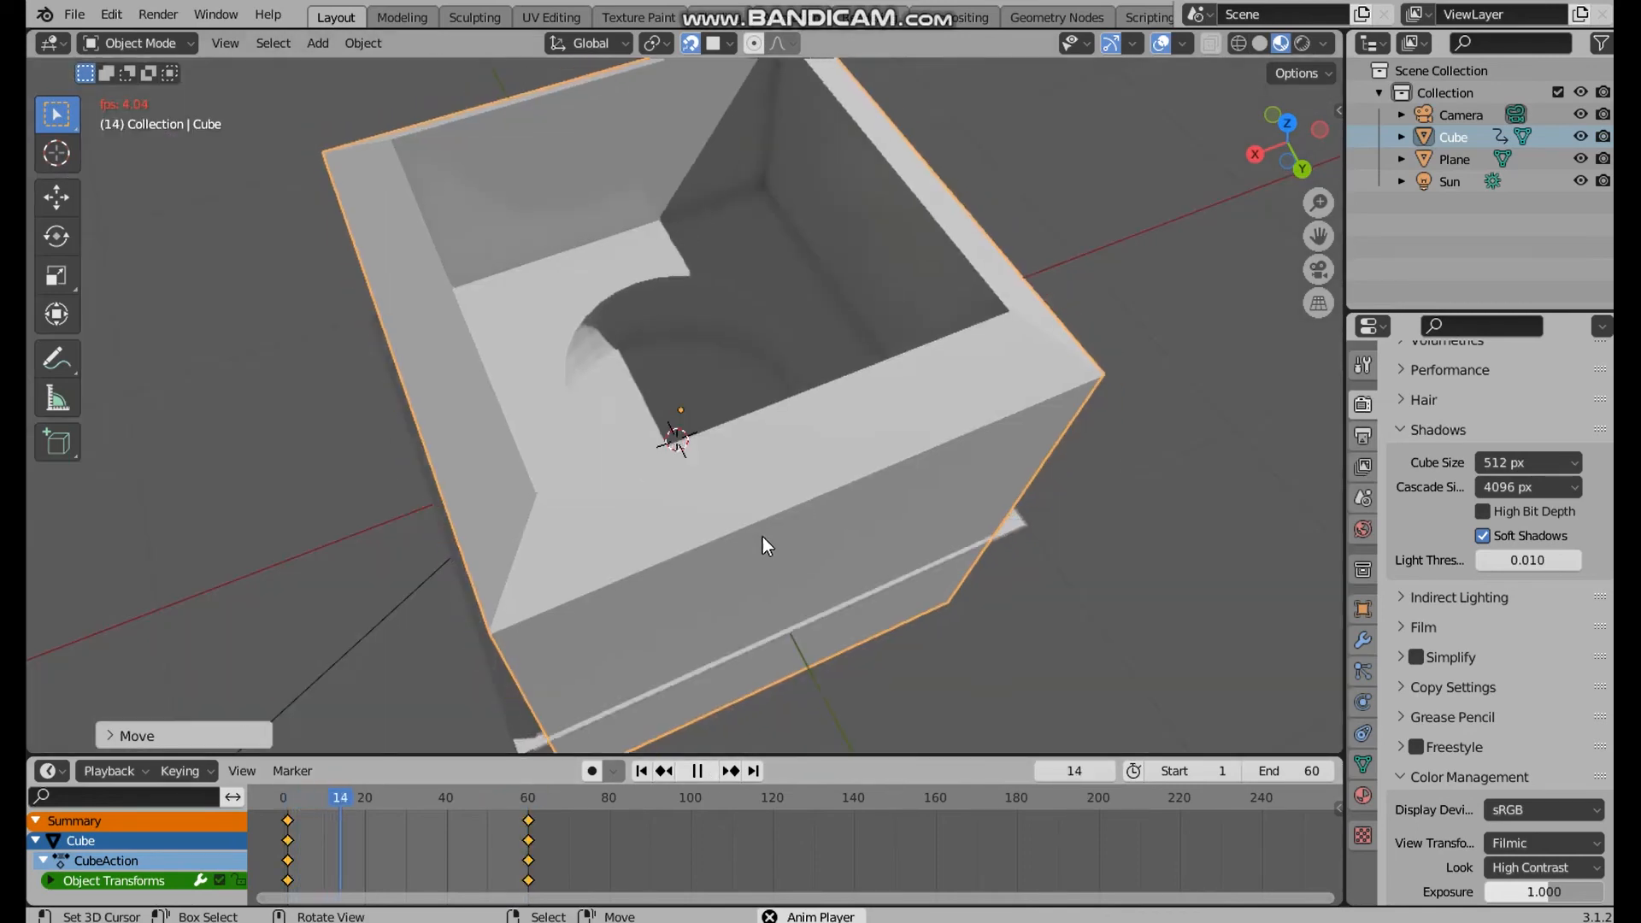
pyautogui.moveTo(773, 464); pyautogui.dragTo(779, 386, button='middle')
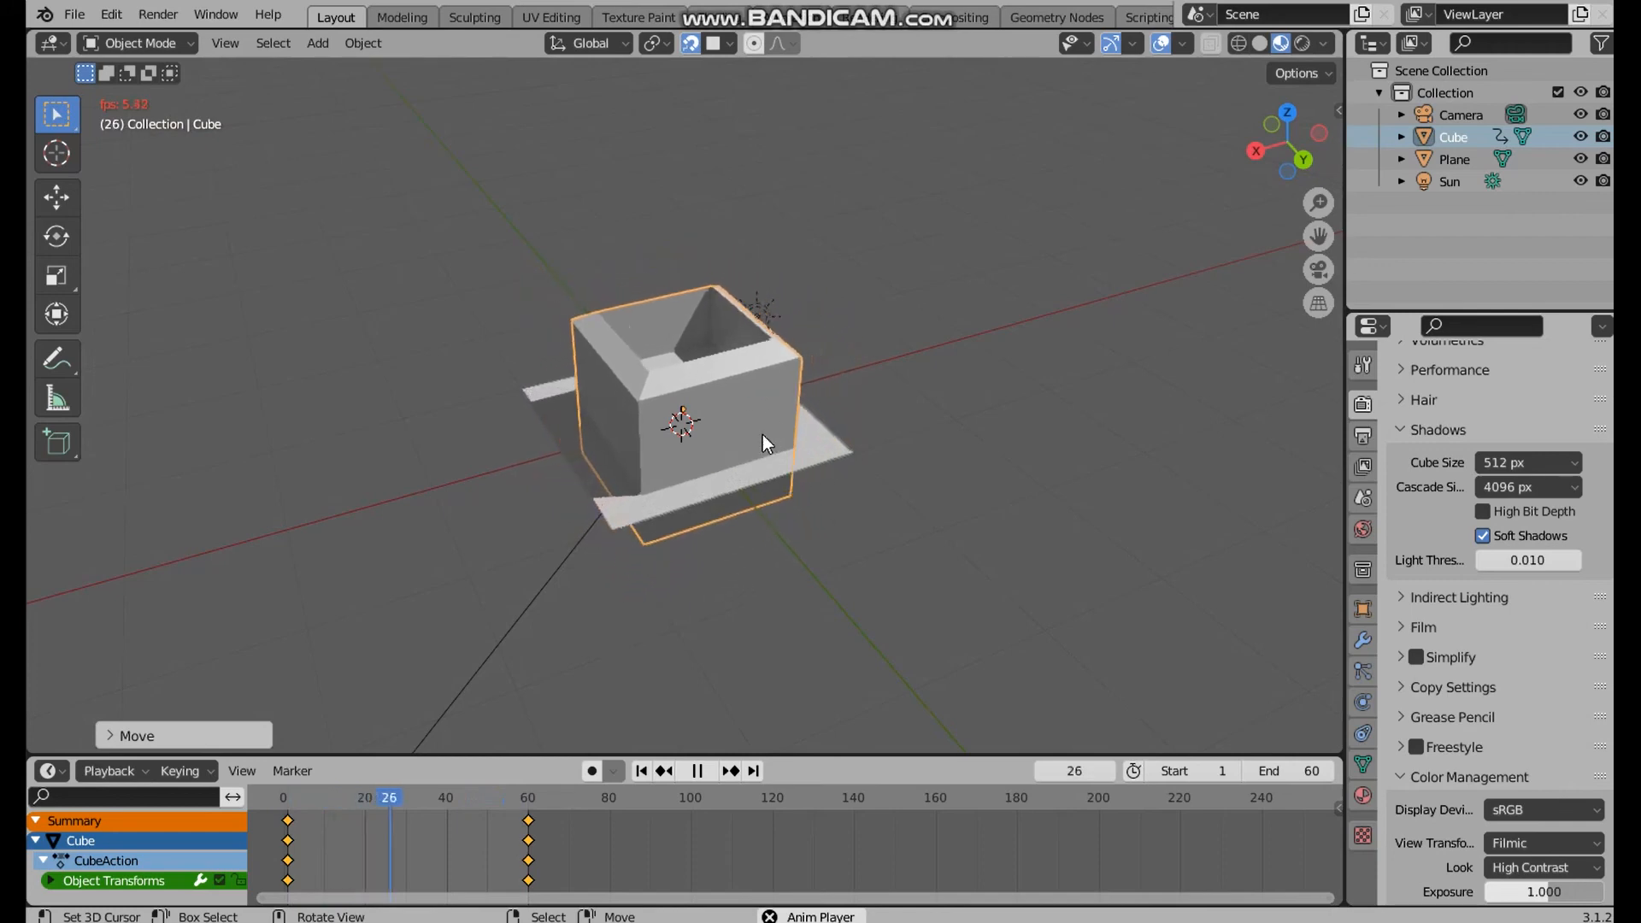
pyautogui.click(699, 778)
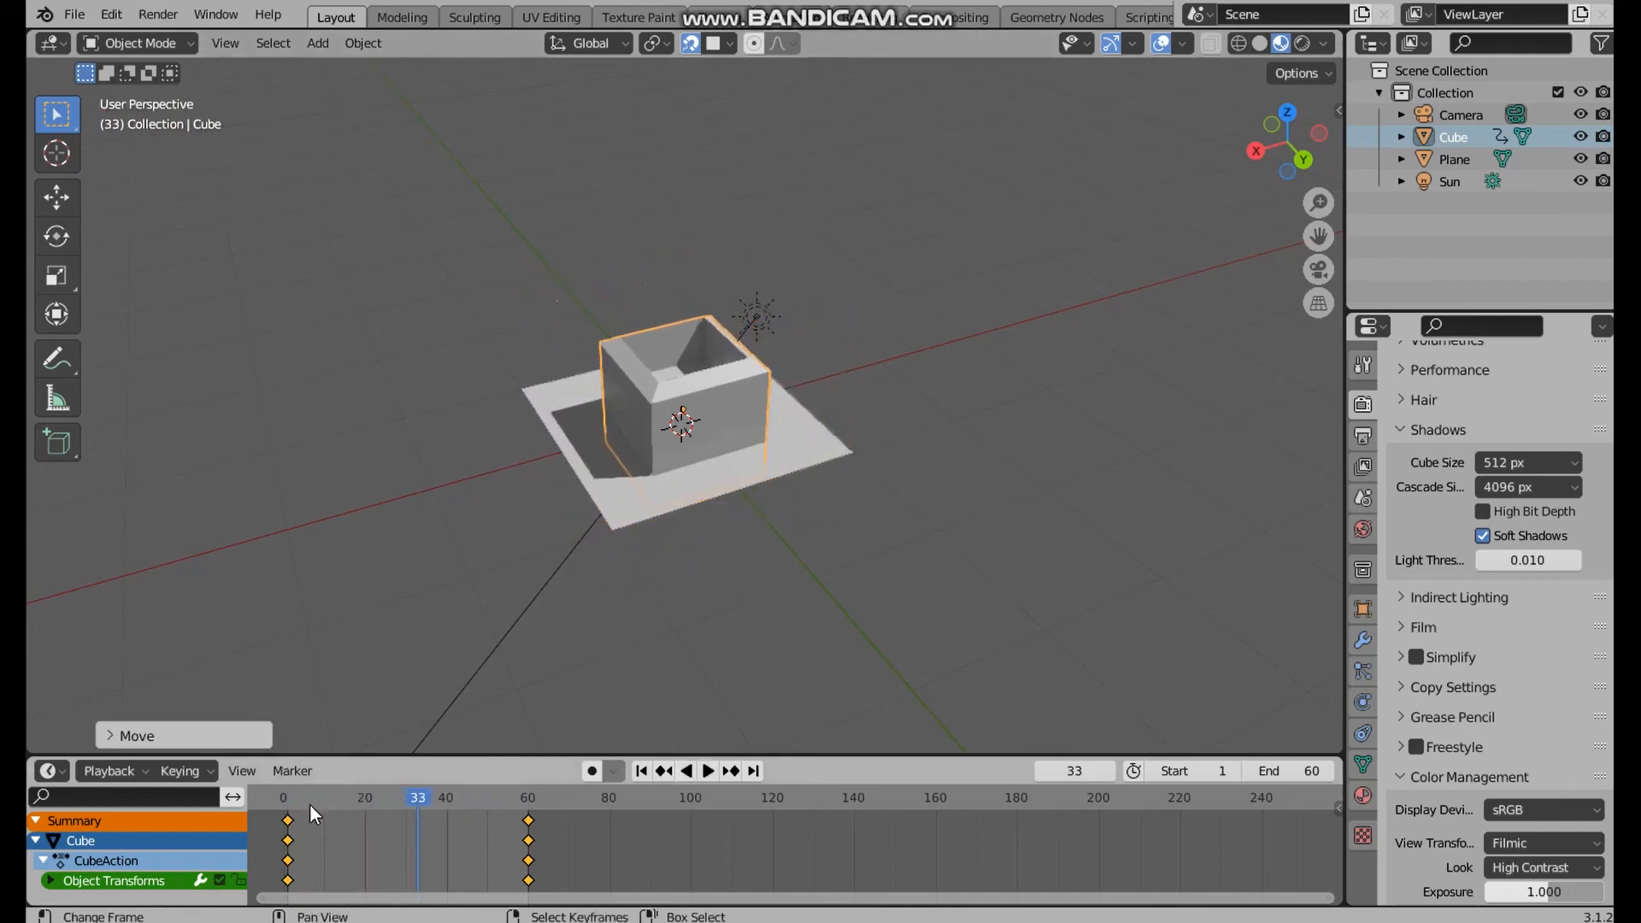
# Go to frame 2 and apply the cube's scale
pyautogui.click(309, 803)
pyautogui.click(294, 799)
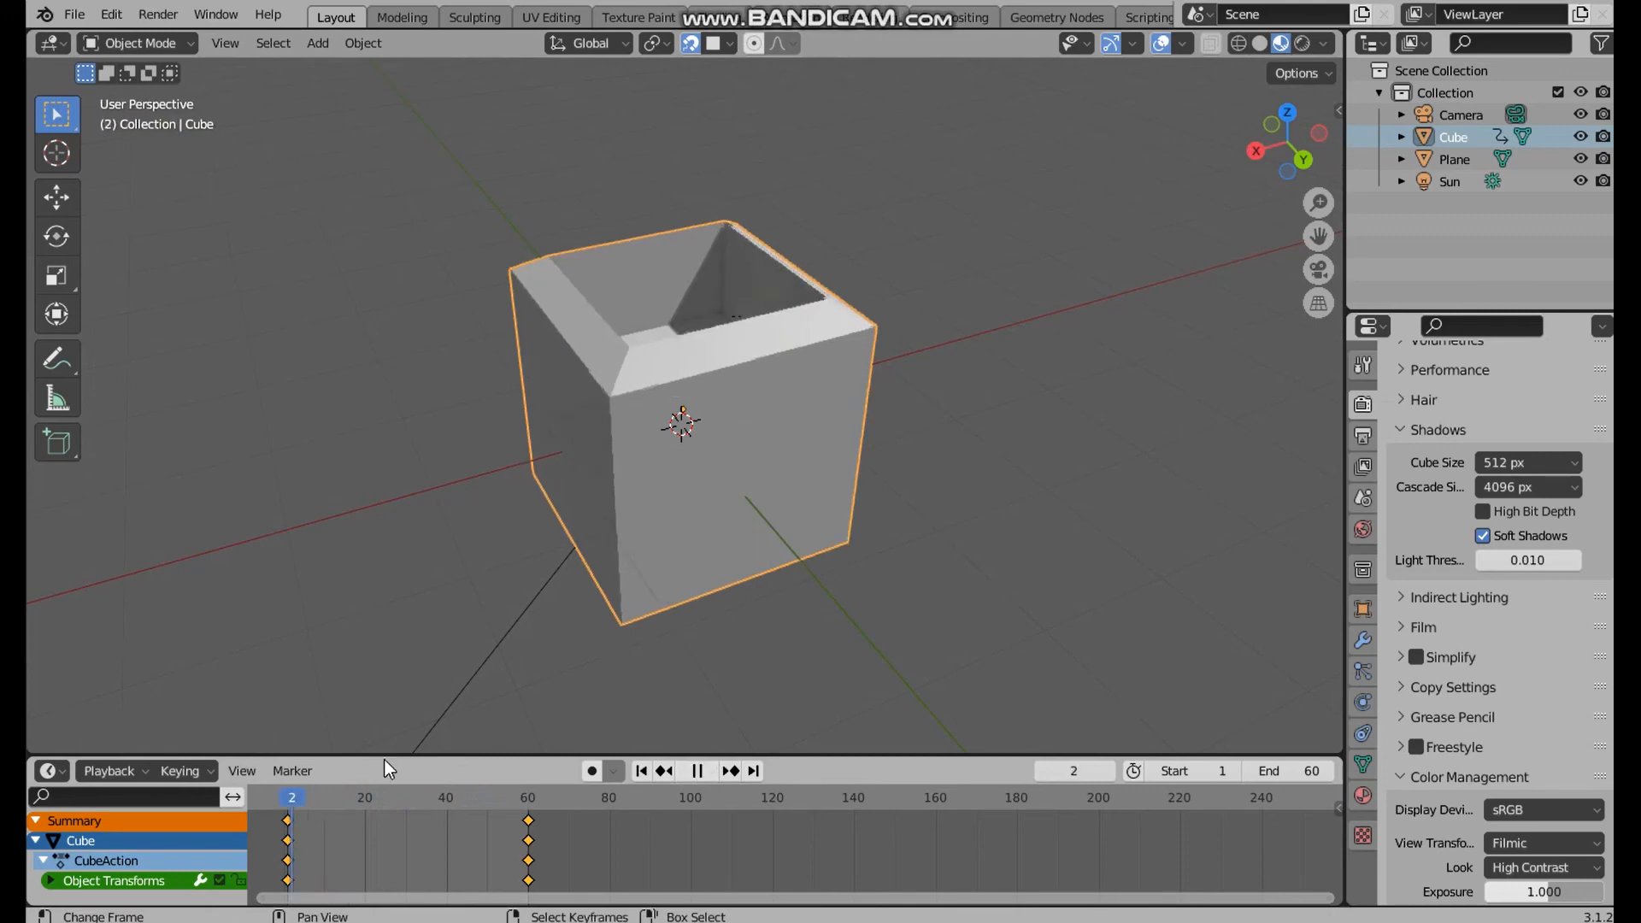
pyautogui.hotkey('ctrl', 'a')
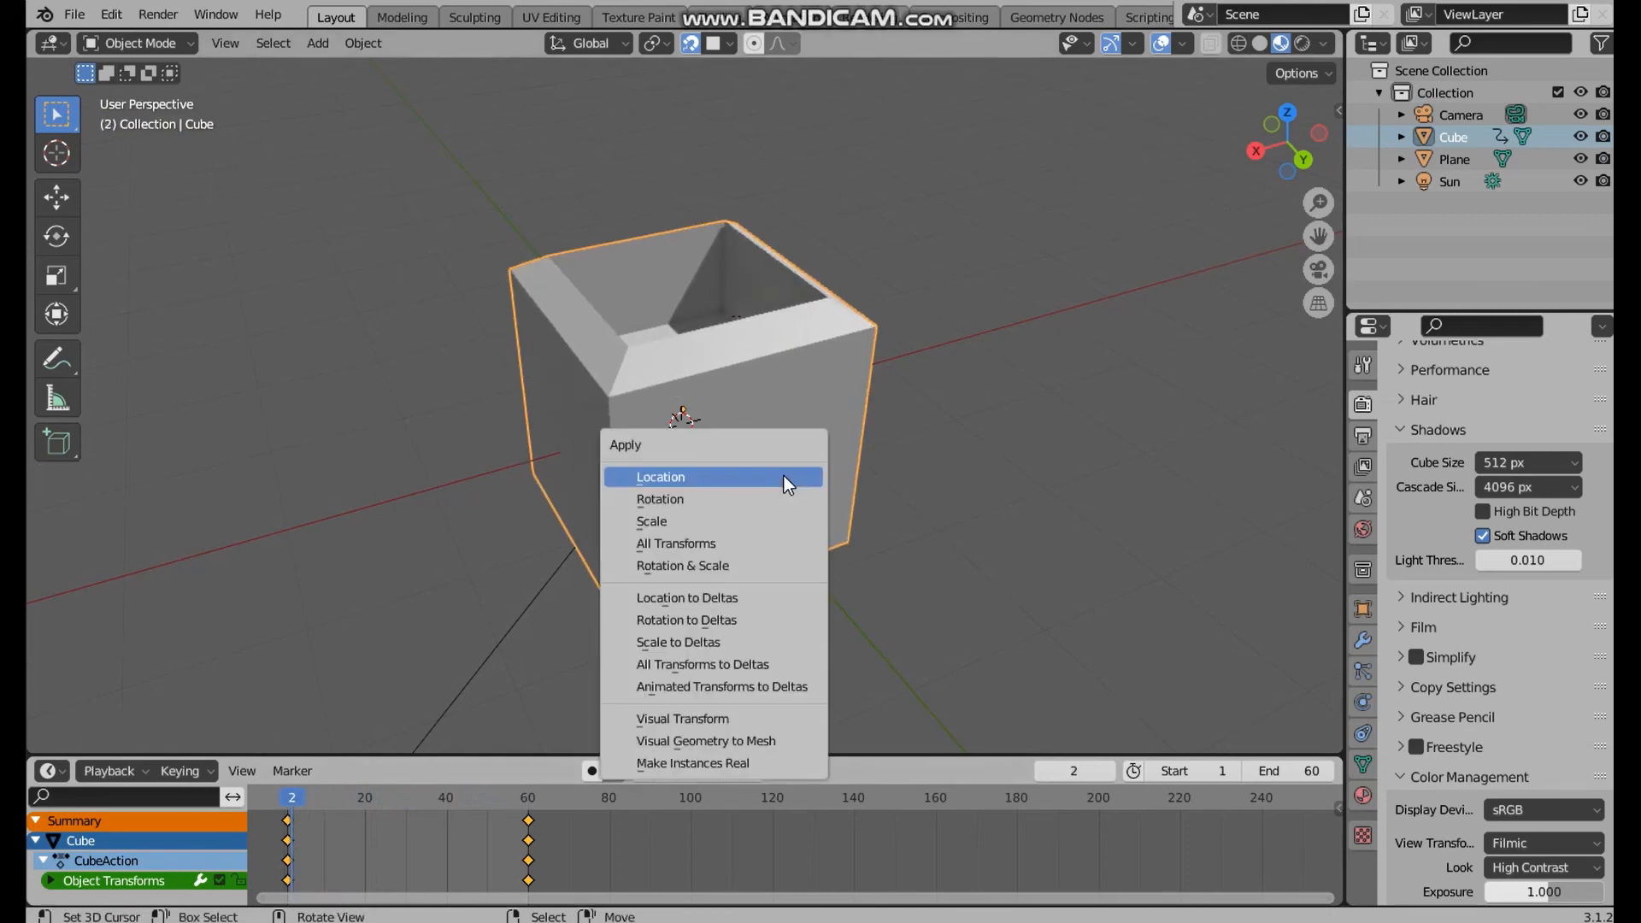
pyautogui.click(729, 523)
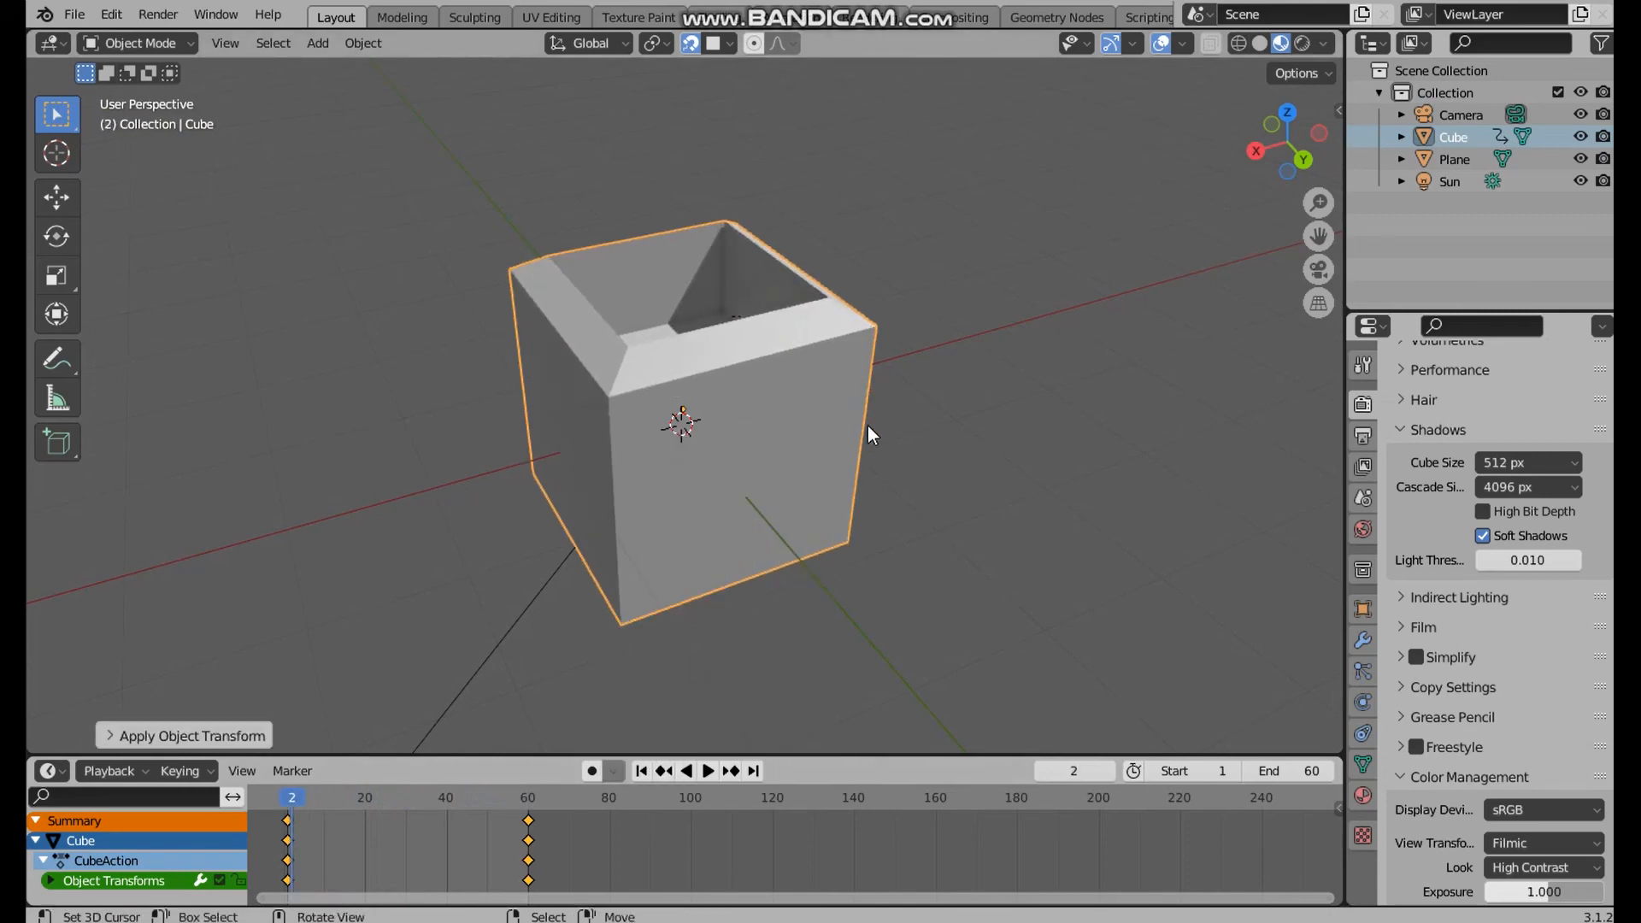
pyautogui.moveTo(884, 407); pyautogui.dragTo(873, 419, button='middle')
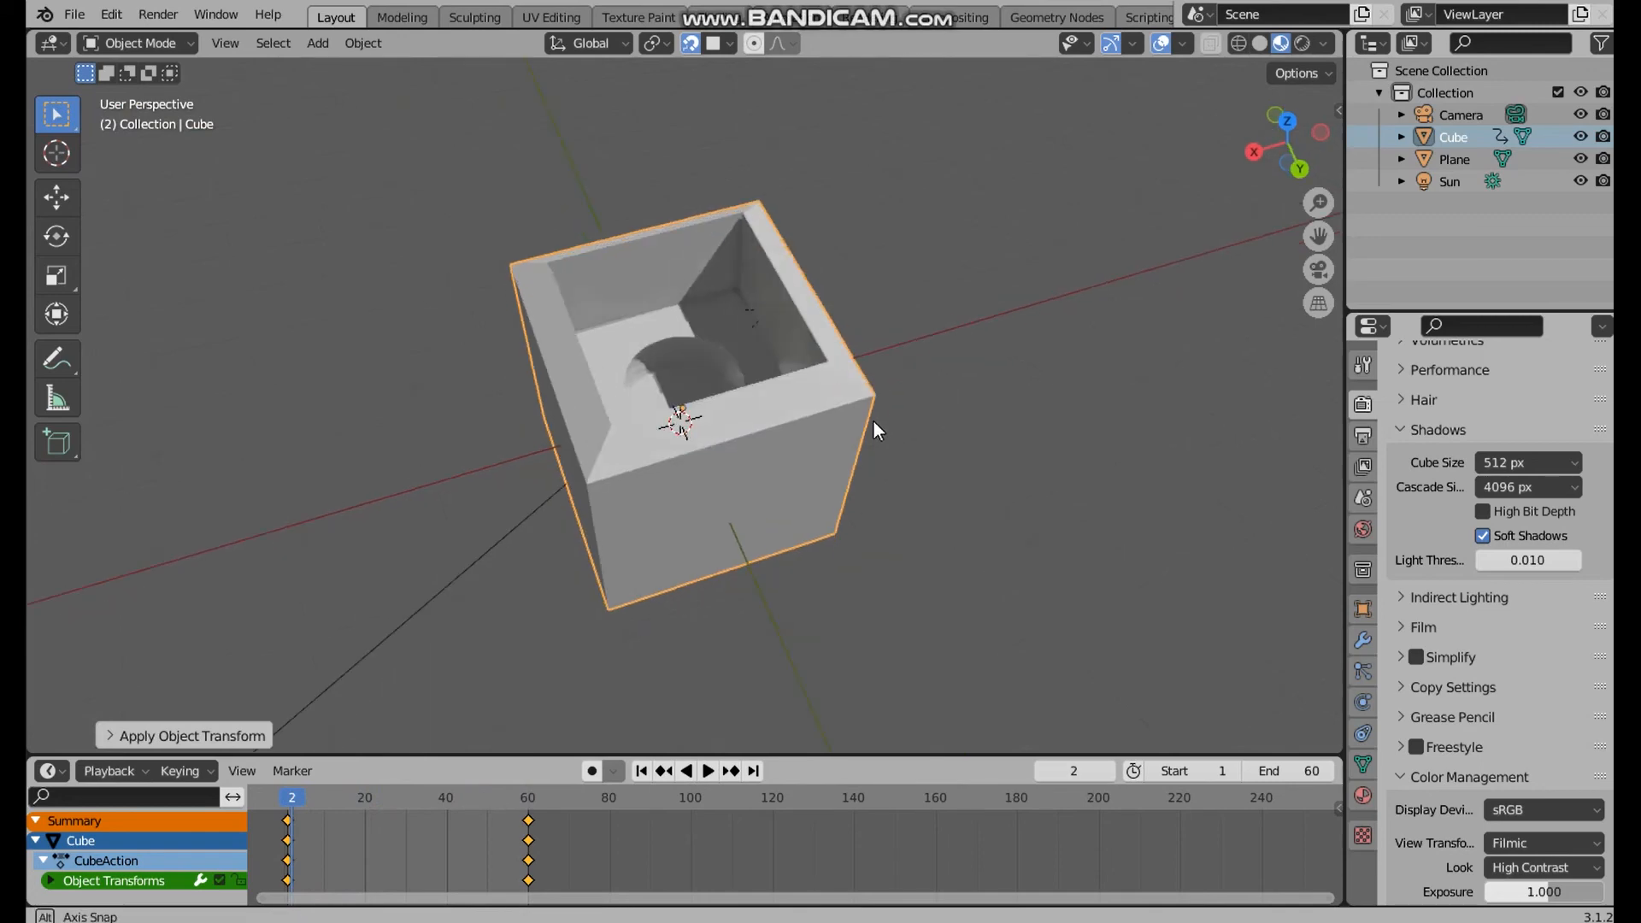
# Move to frame 1 and show the cube's transform values in the viewport
pyautogui.press('space')
pyautogui.click(288, 799)
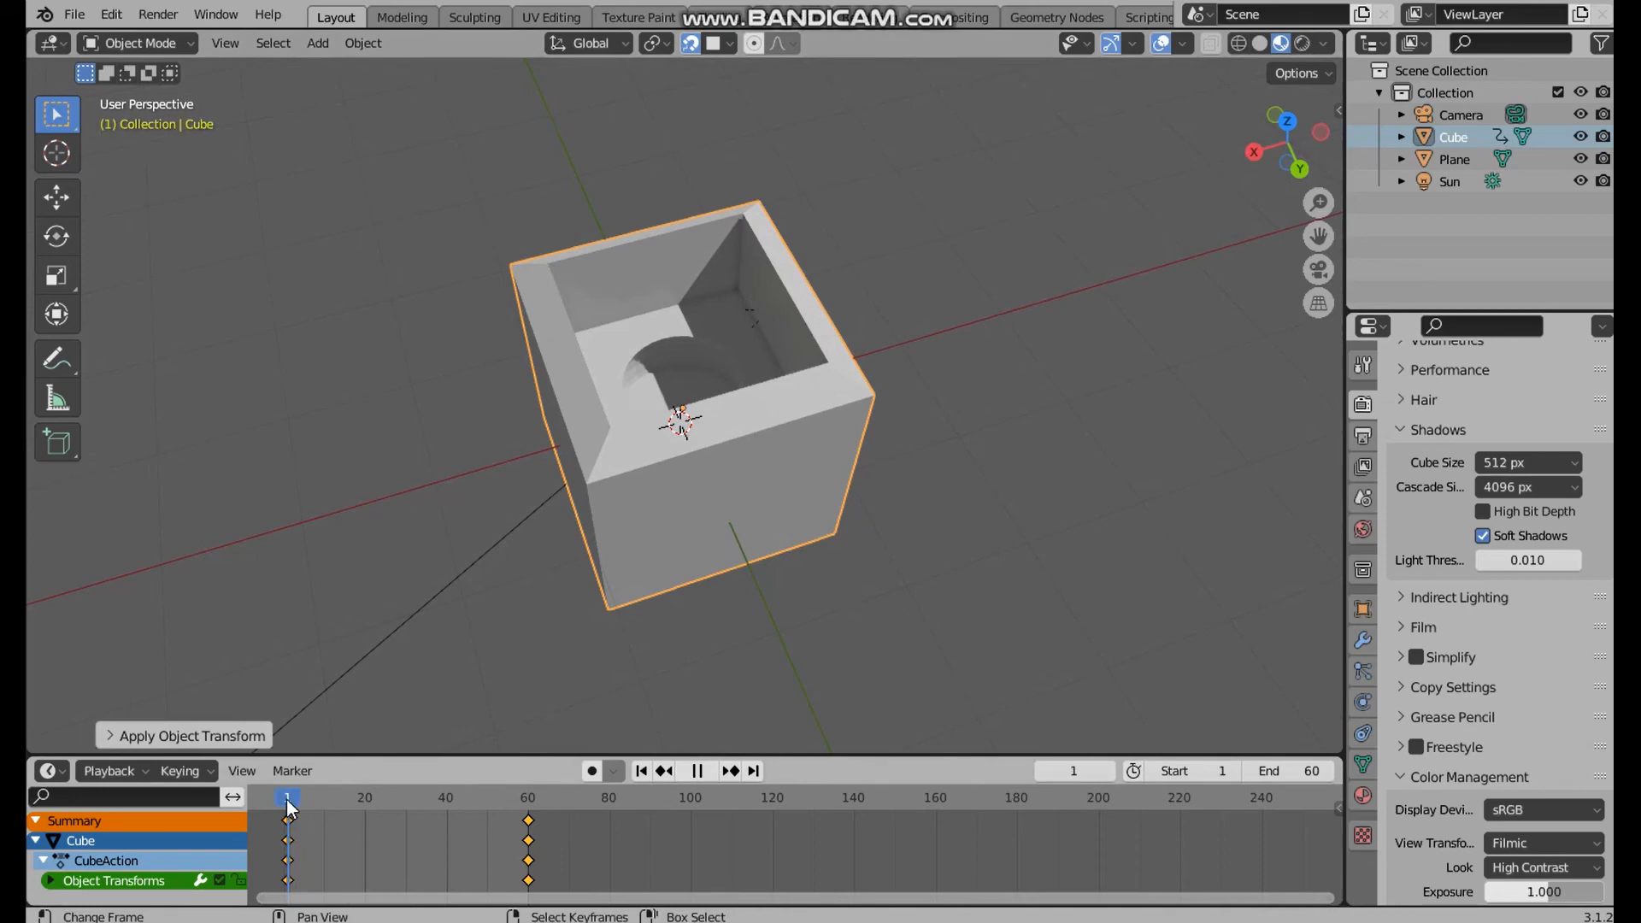
pyautogui.press('space')
pyautogui.moveTo(781, 525); pyautogui.dragTo(971, 460, button='middle')
pyautogui.scroll(-3, 971, 460)
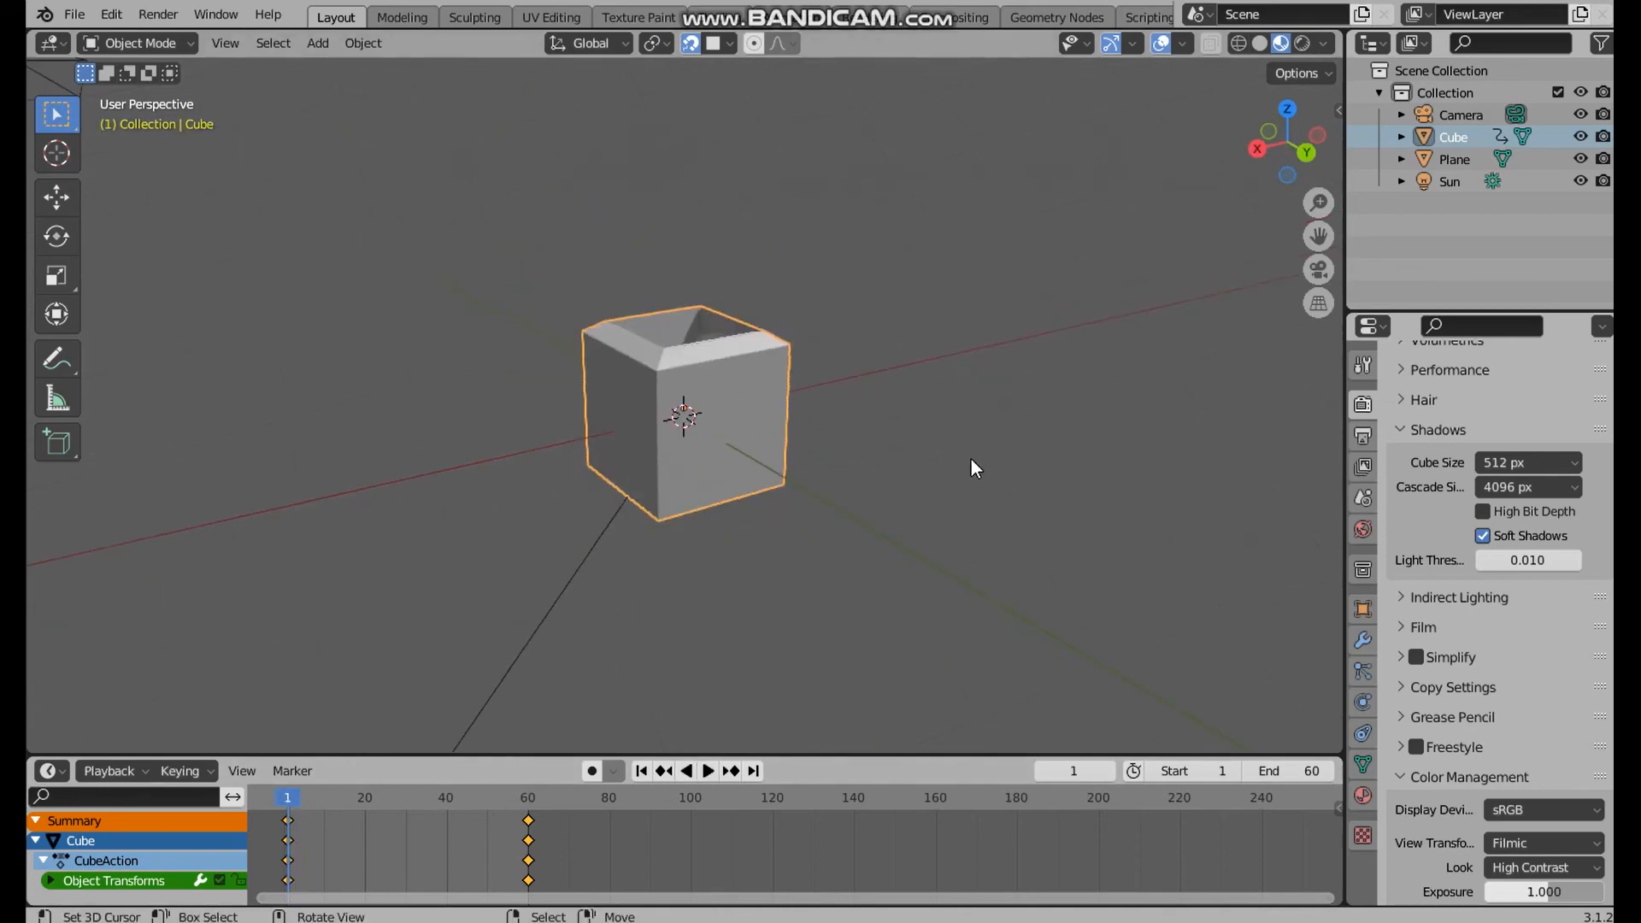
pyautogui.scroll(-1, 971, 469)
pyautogui.press('n')
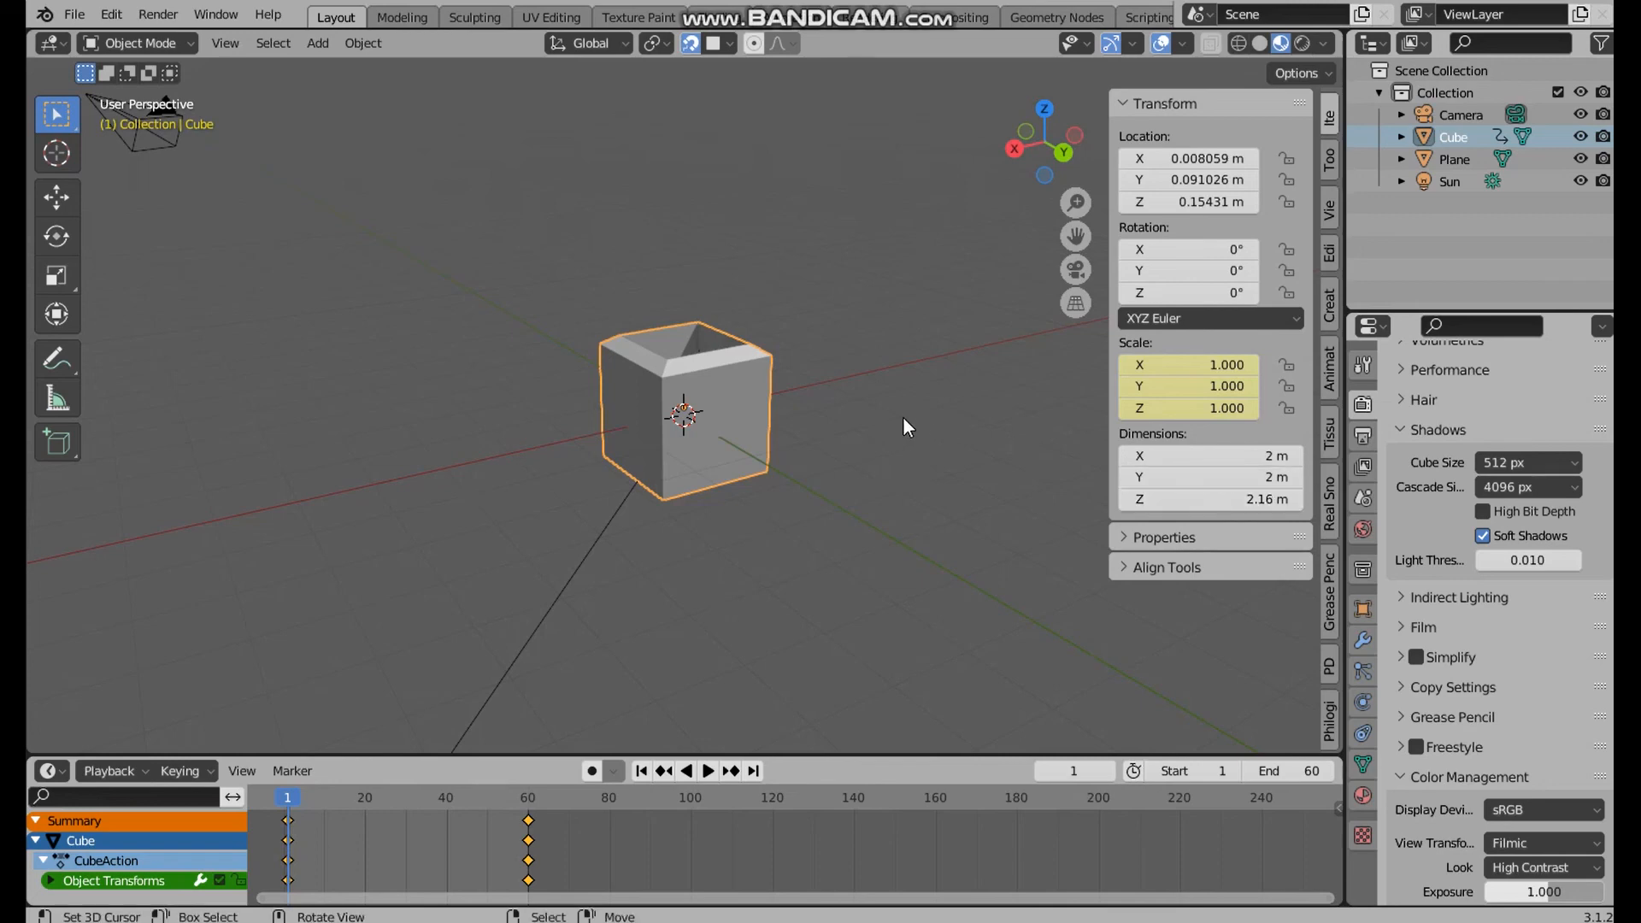
# Scale the plane uniformly to about 2.69 so it extends beyond the cube on all sides
pyautogui.scroll(5, 771, 419)
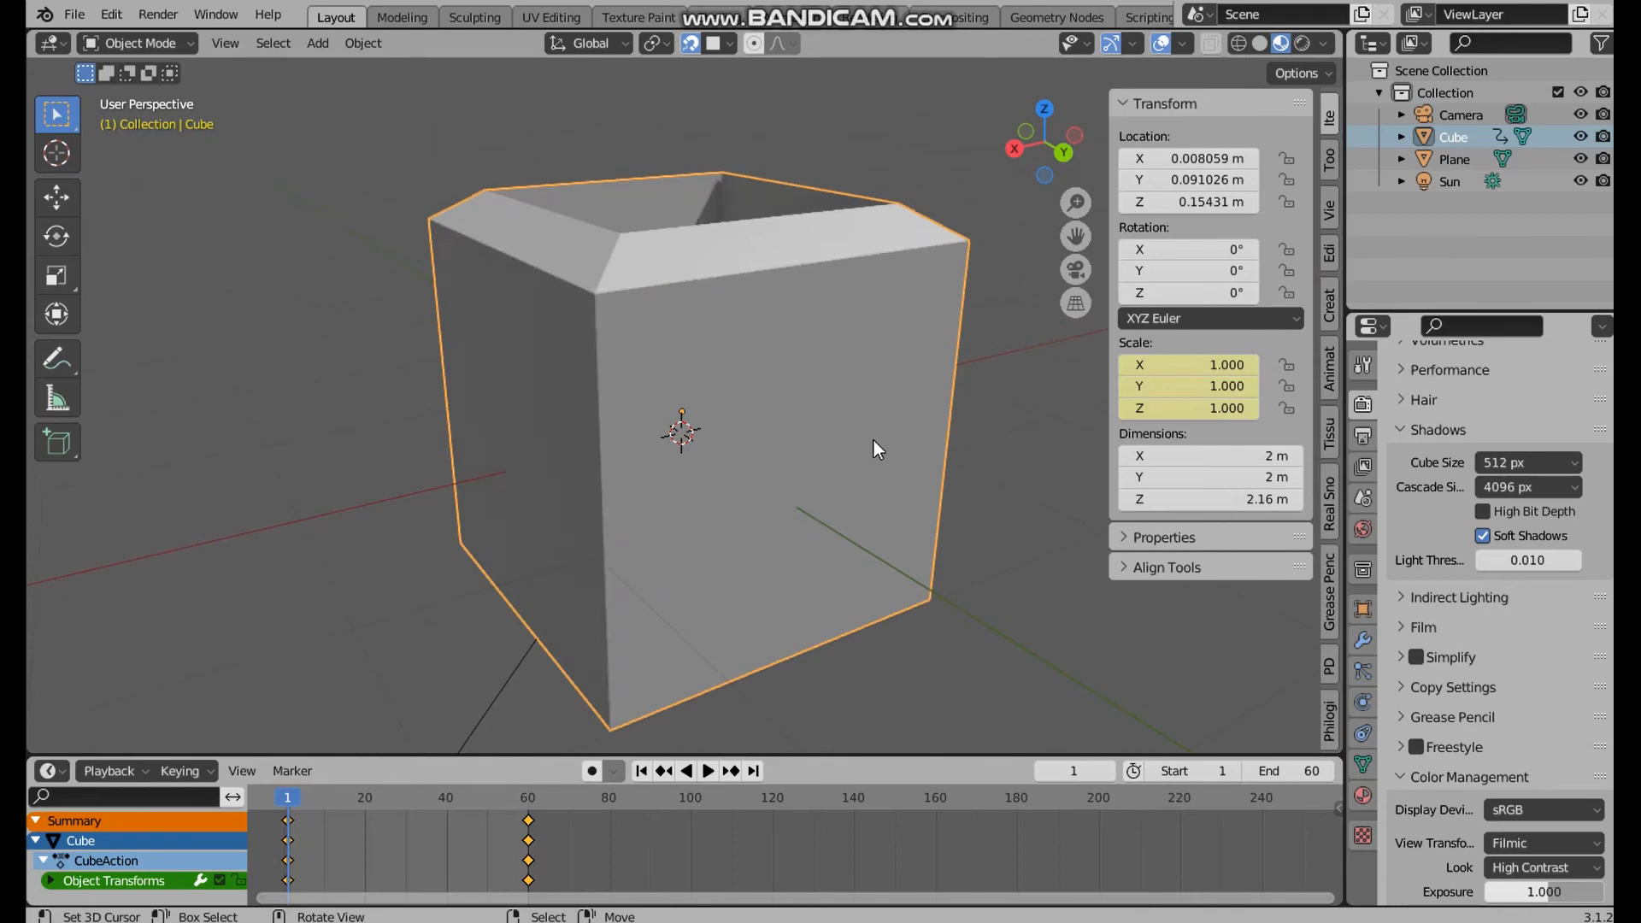
pyautogui.scroll(-3, 855, 432)
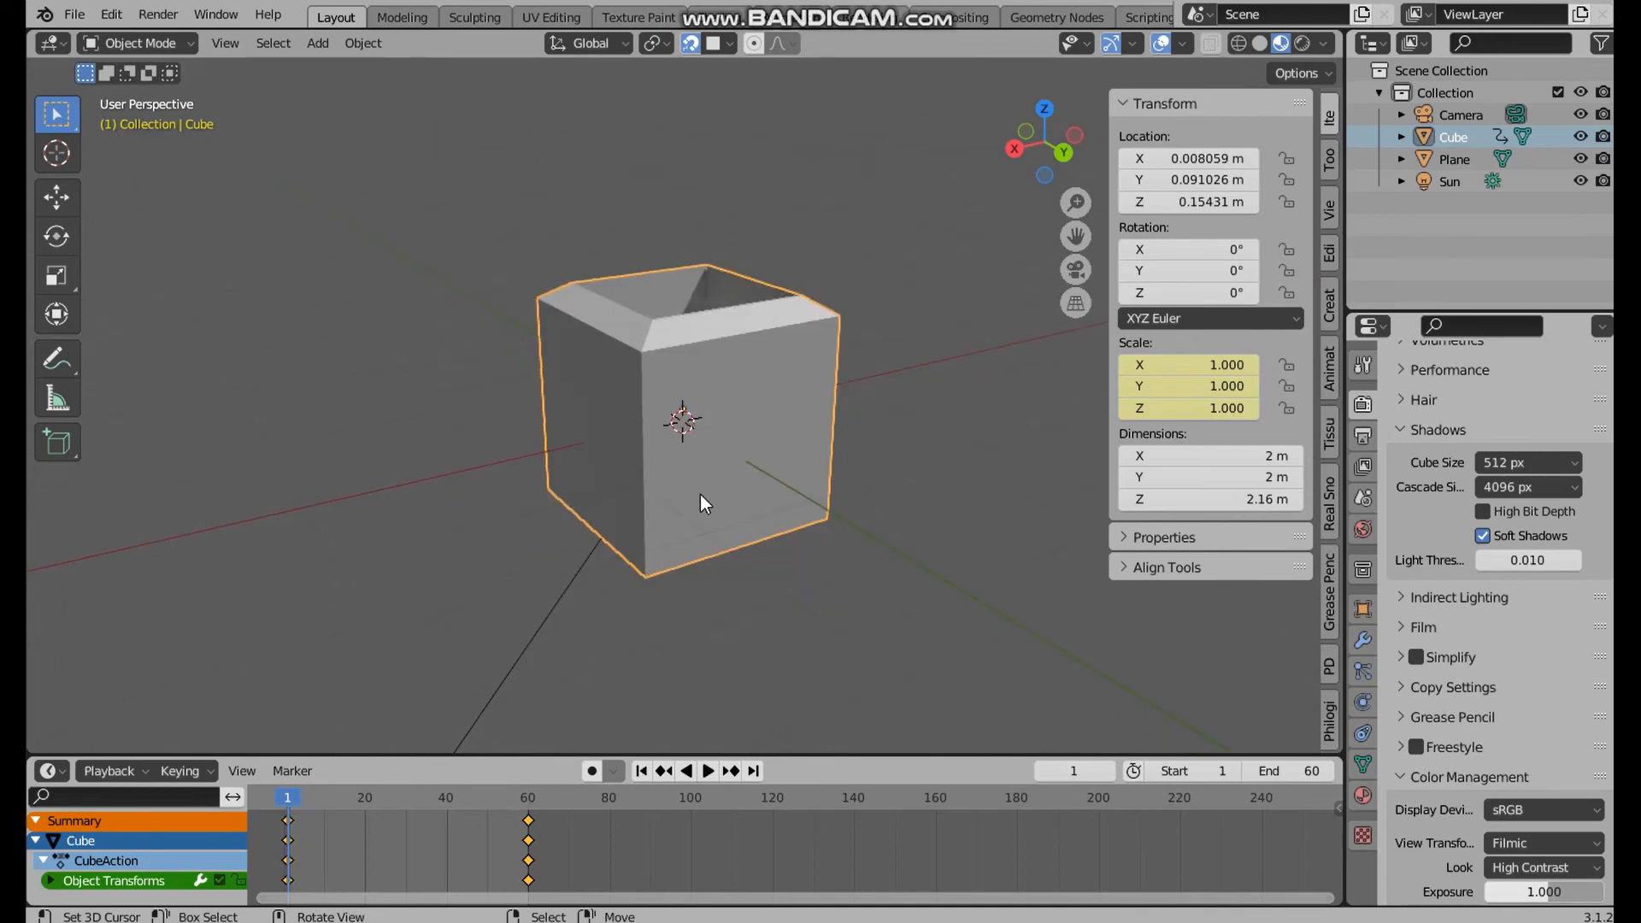
pyautogui.click(1473, 164)
pyautogui.press('s')
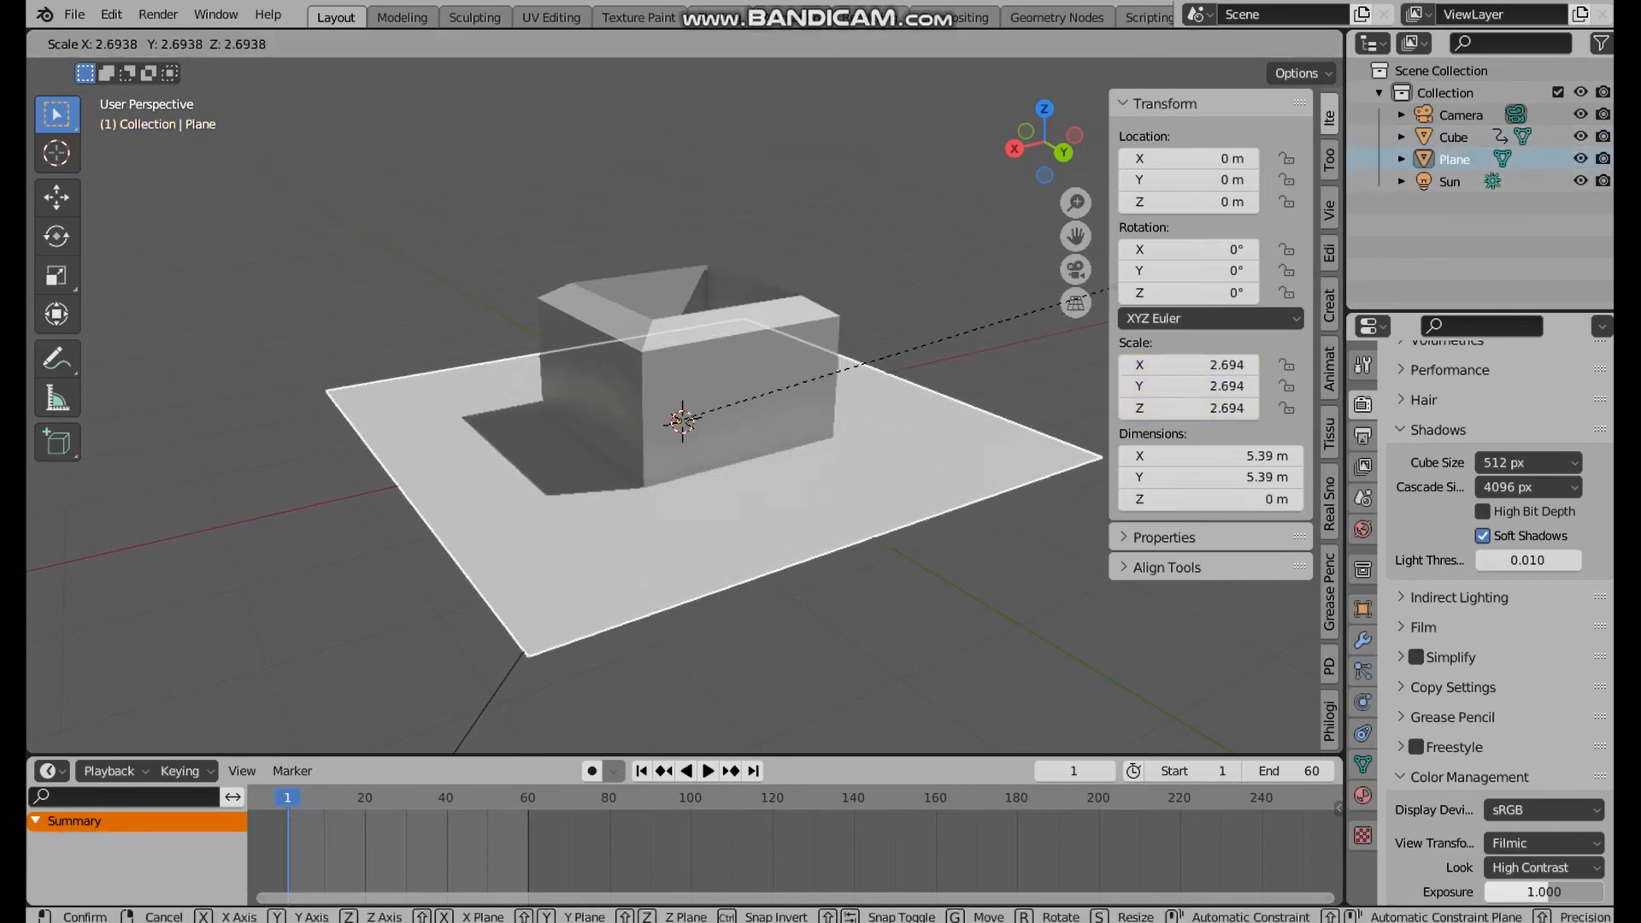
pyautogui.click(941, 337)
# Lower the plane along Z to about -0.87 m so it sits near the cube's base
pyautogui.press('g')
pyautogui.press('z')
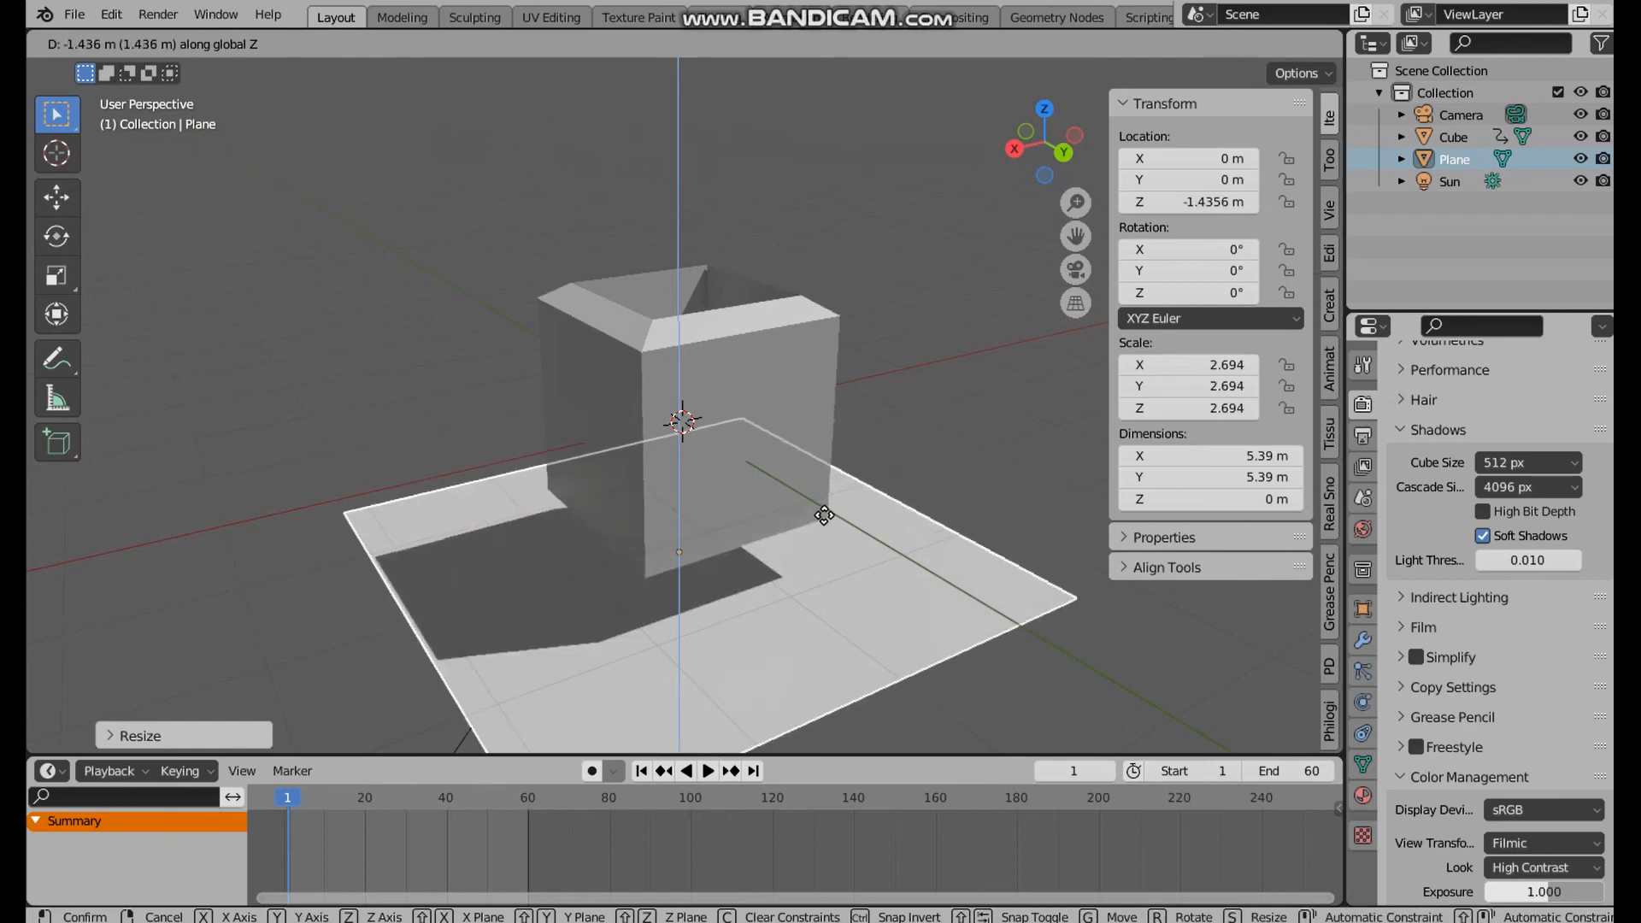
pyautogui.click(825, 523)
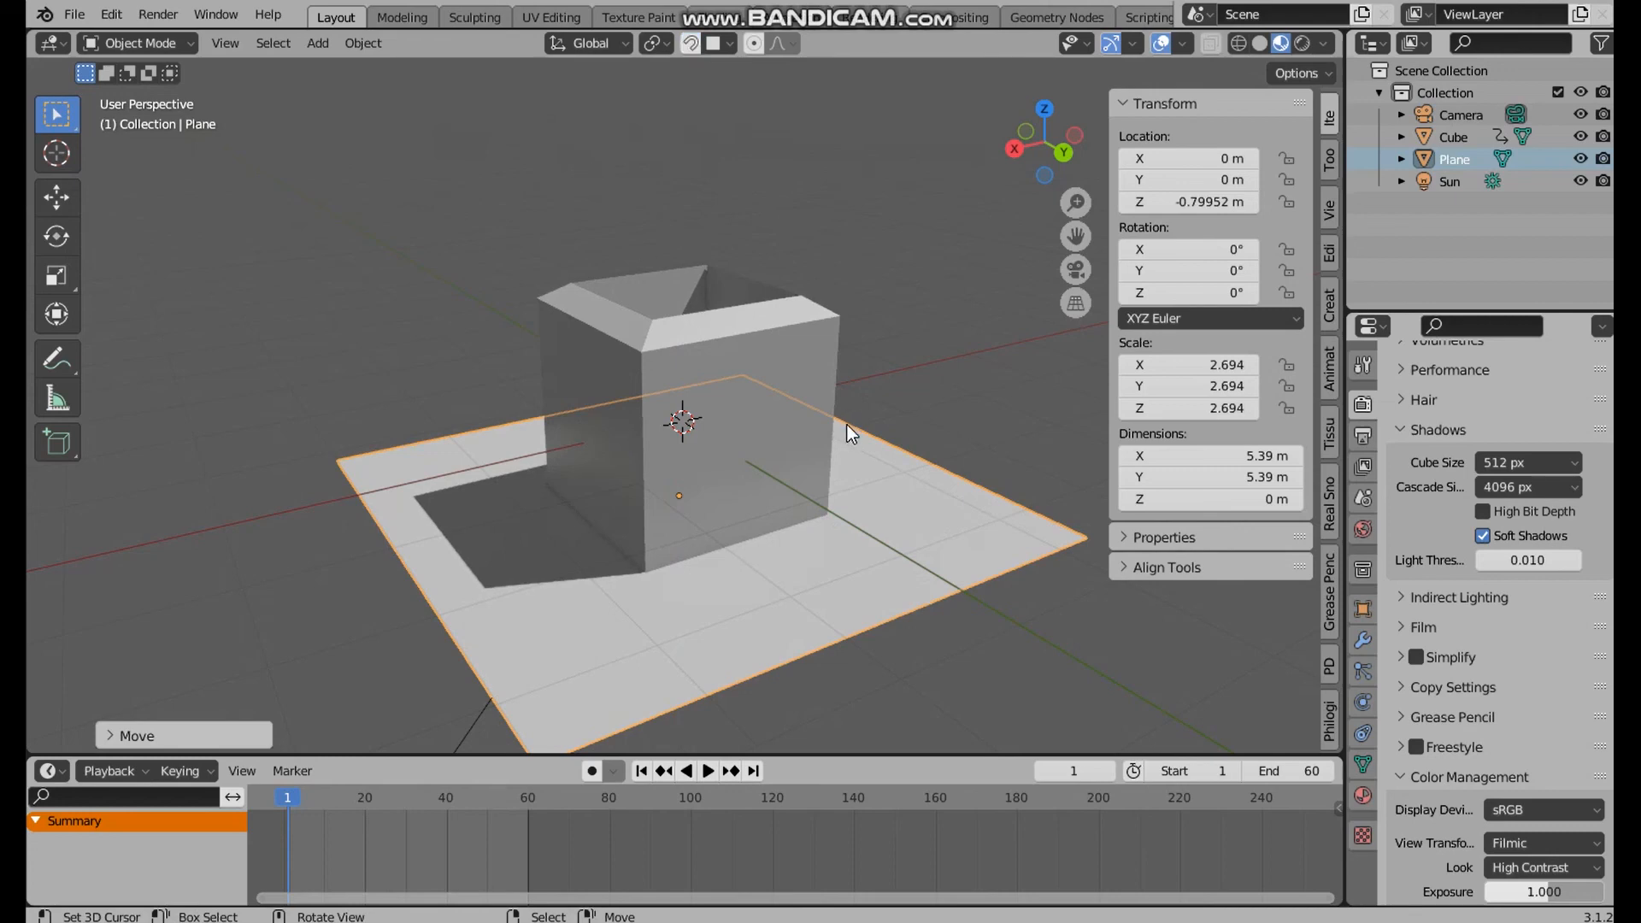
pyautogui.moveTo(771, 299); pyautogui.dragTo(684, 436, button='middle')
pyautogui.press('g')
pyautogui.press('z')
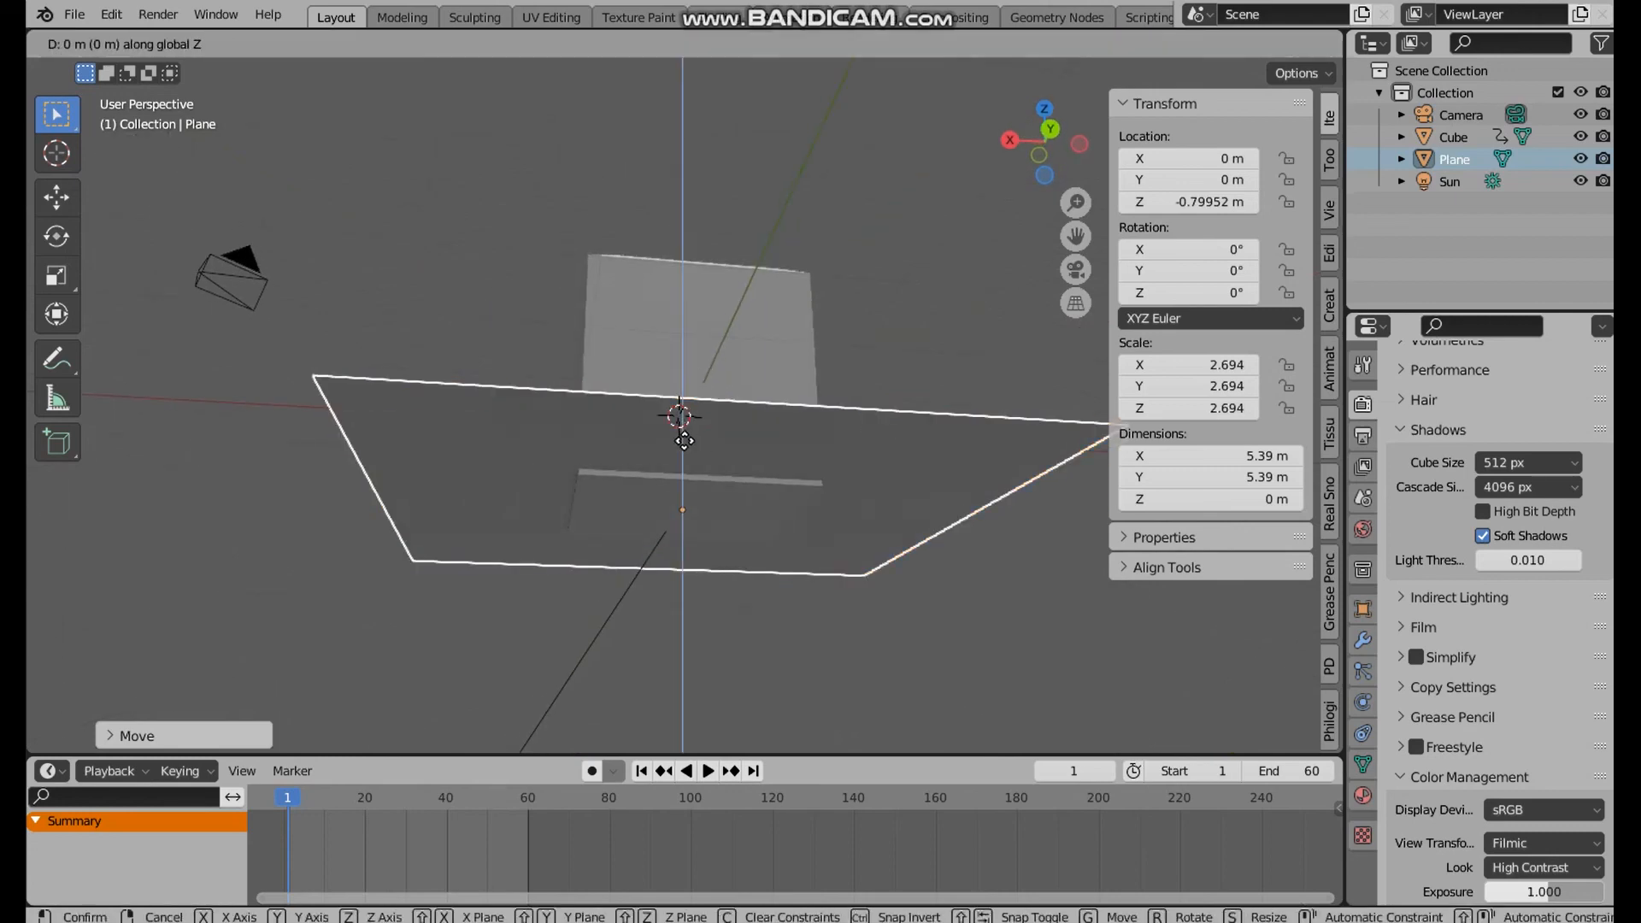
pyautogui.click(858, 360)
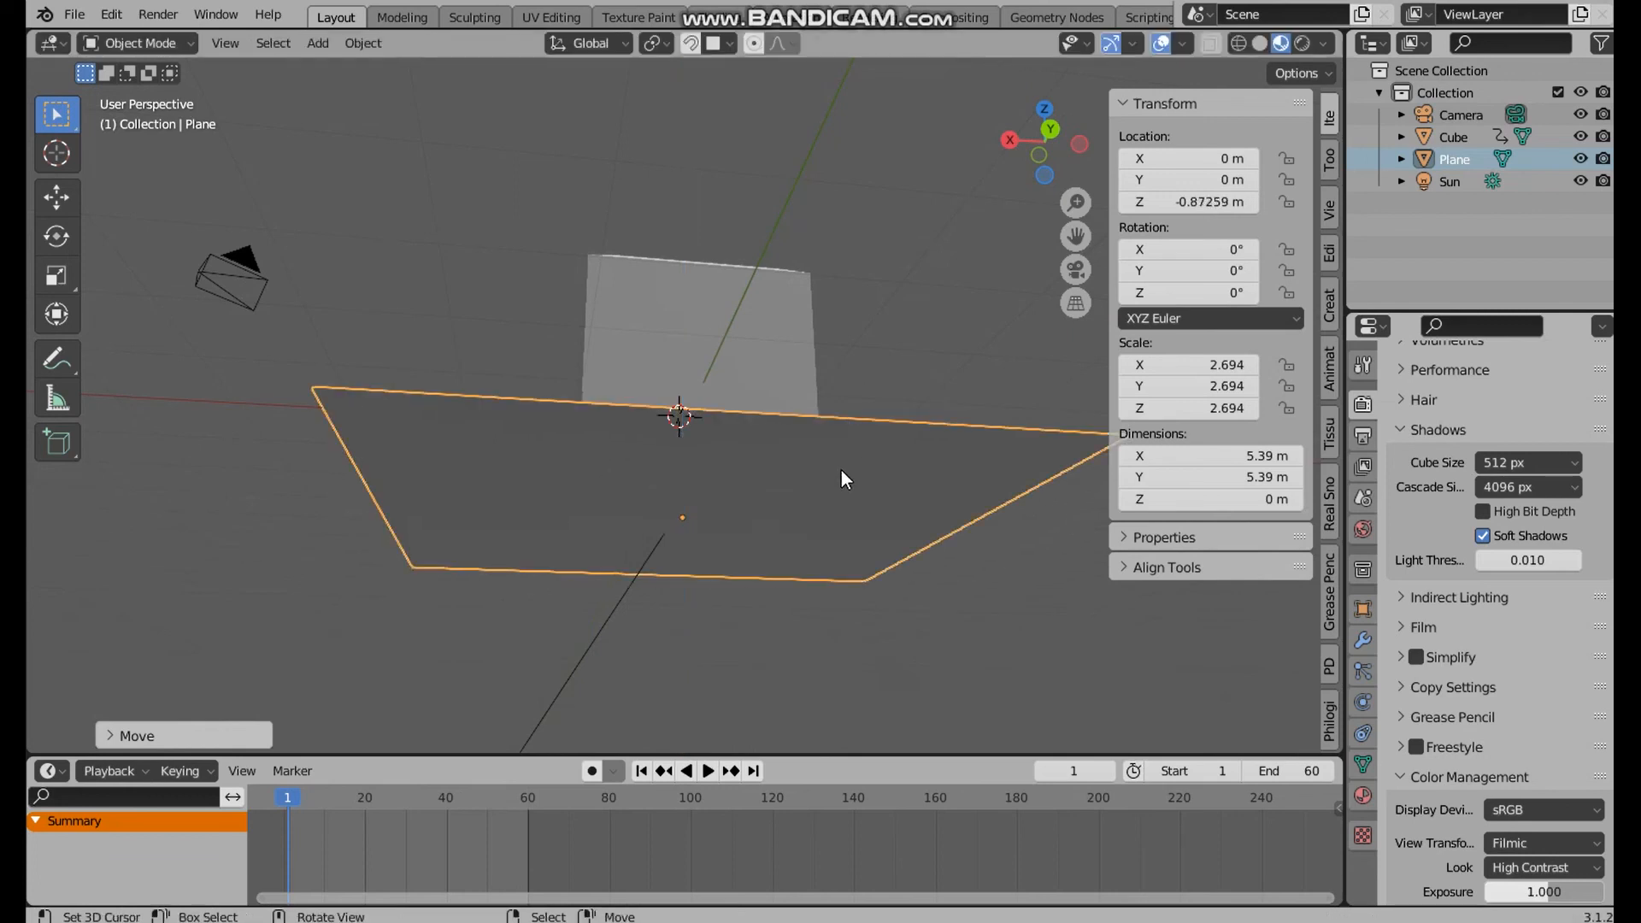
# Switch the viewport to Solid shading and set the object colour mode to Random
pyautogui.moveTo(841, 470); pyautogui.dragTo(923, 641, button='middle')
pyautogui.moveTo(826, 477); pyautogui.dragTo(840, 399, button='middle')
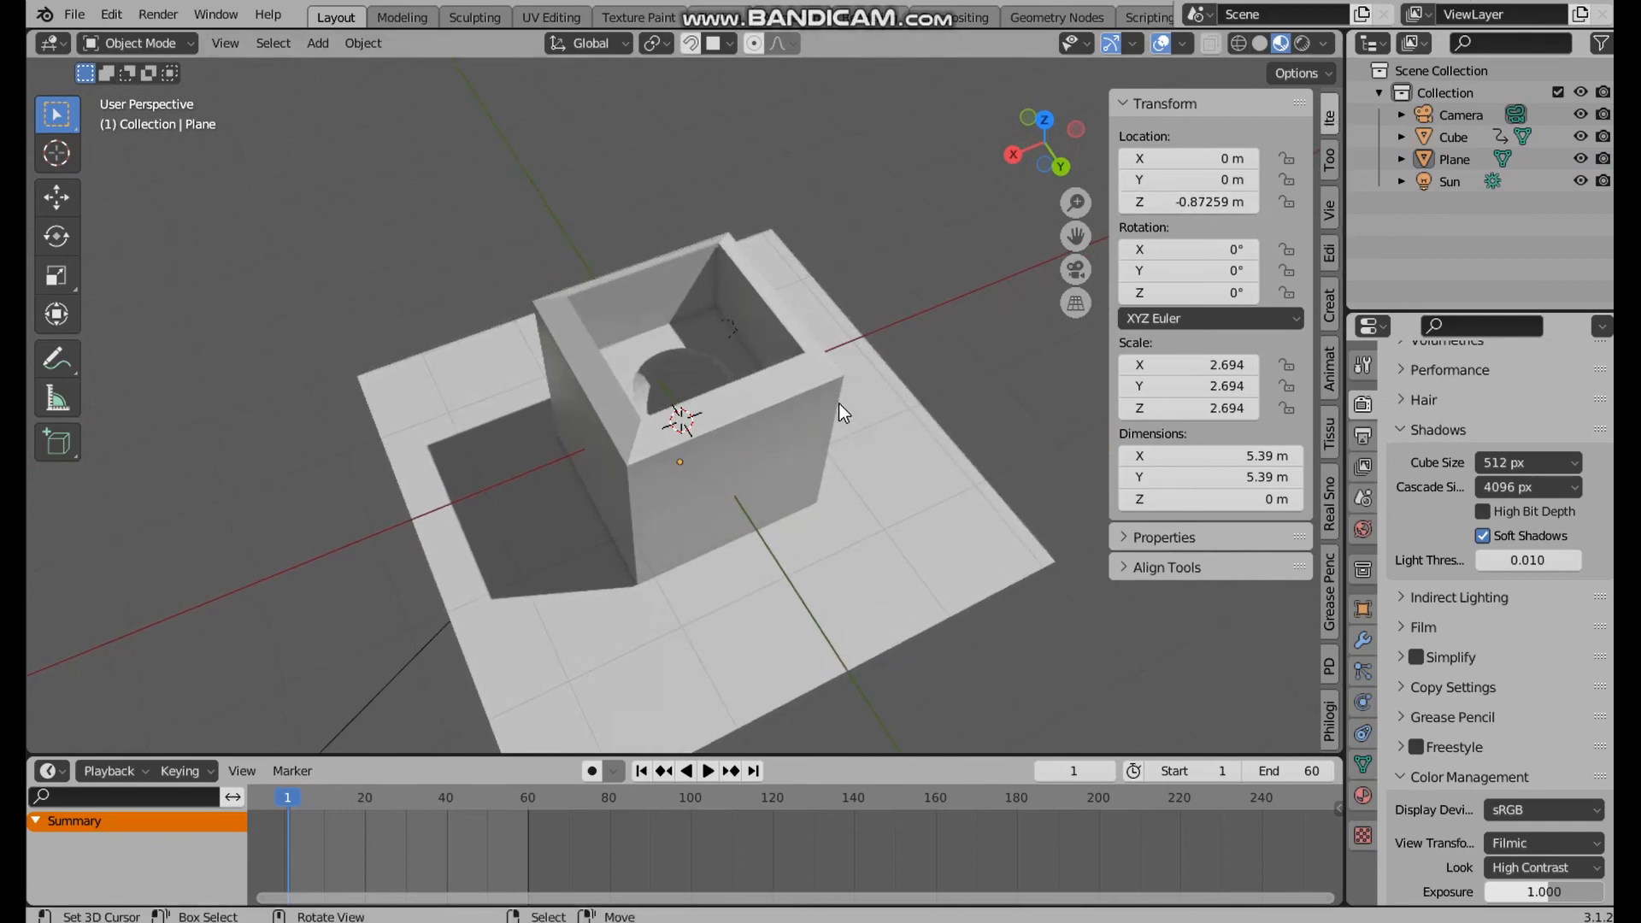
pyautogui.scroll(1, 745, 376)
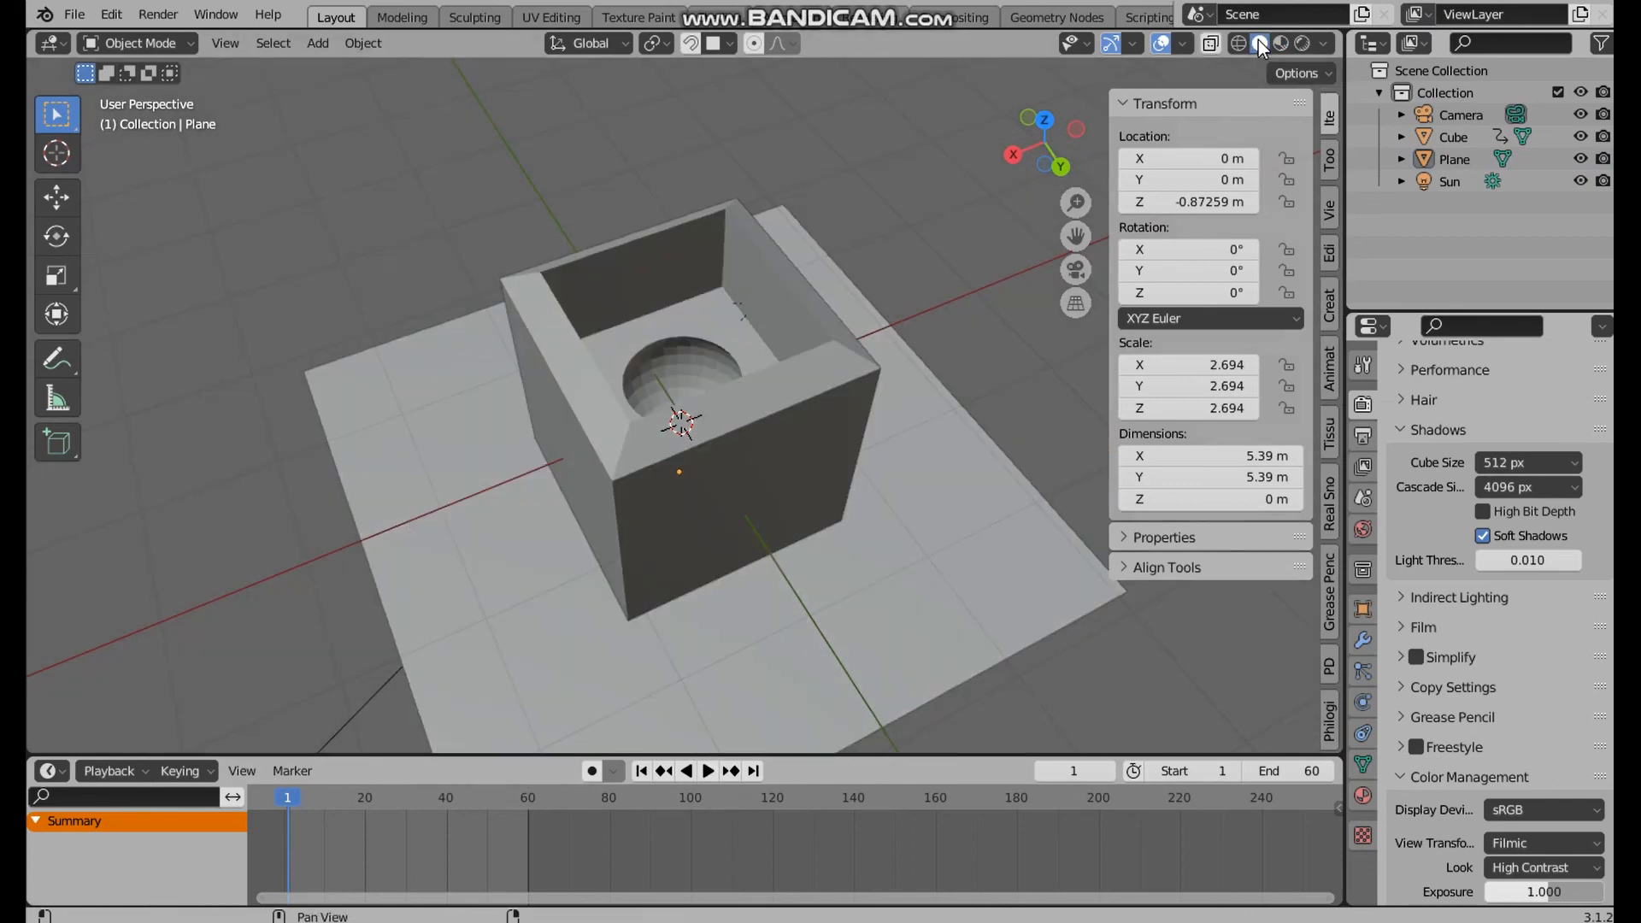
pyautogui.click(1260, 43)
pyautogui.click(1324, 42)
pyautogui.click(1260, 43)
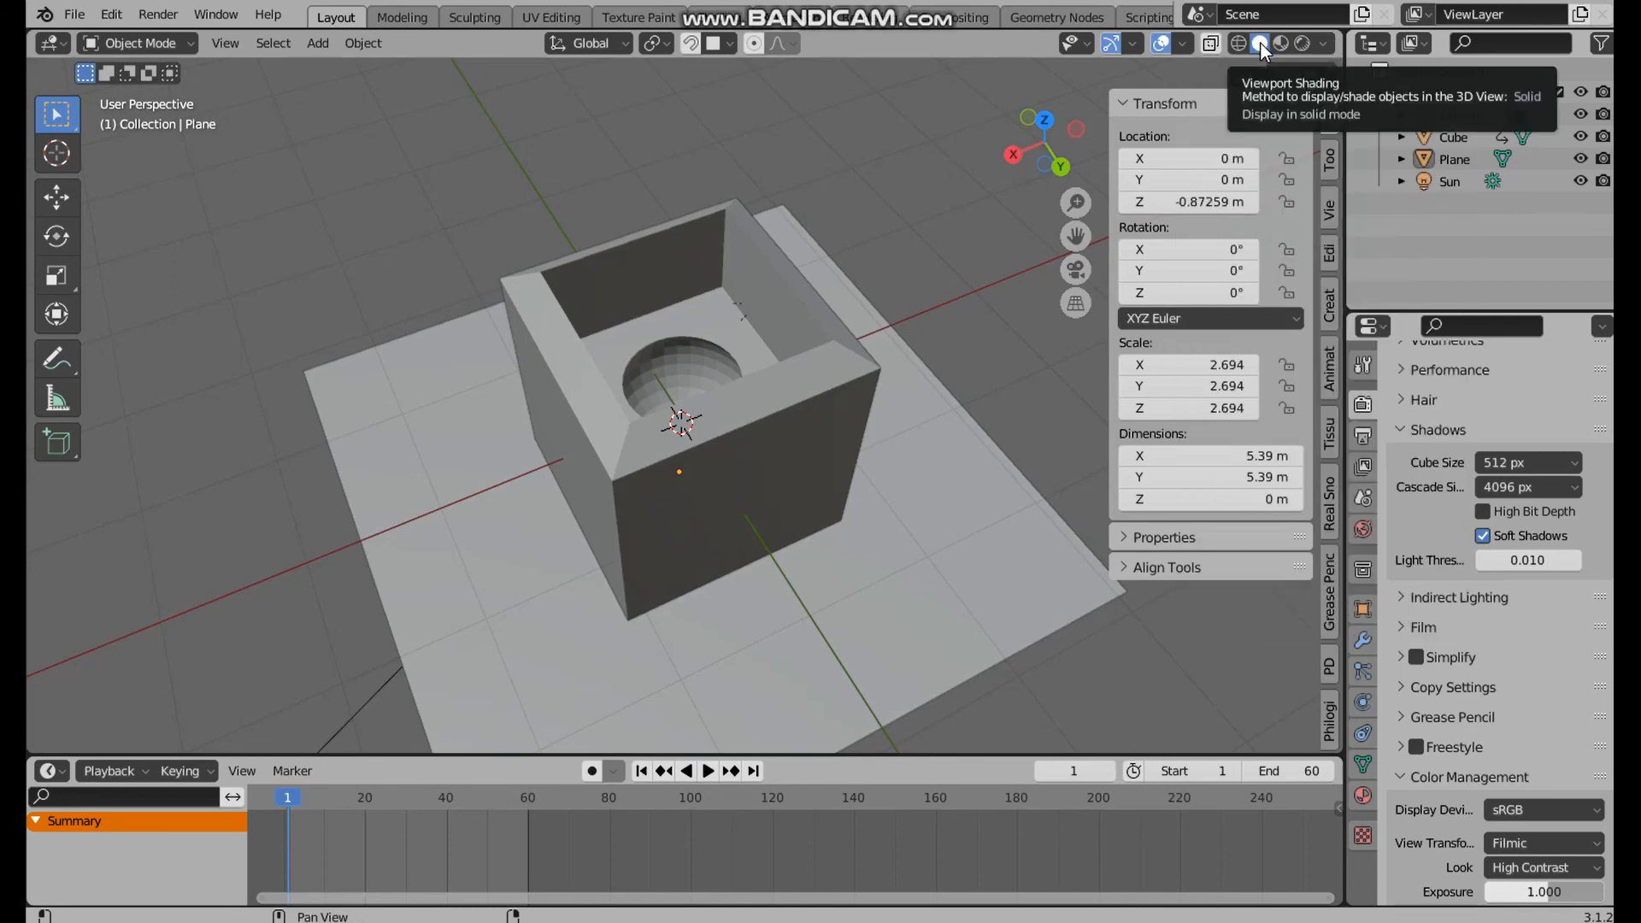
pyautogui.click(1325, 43)
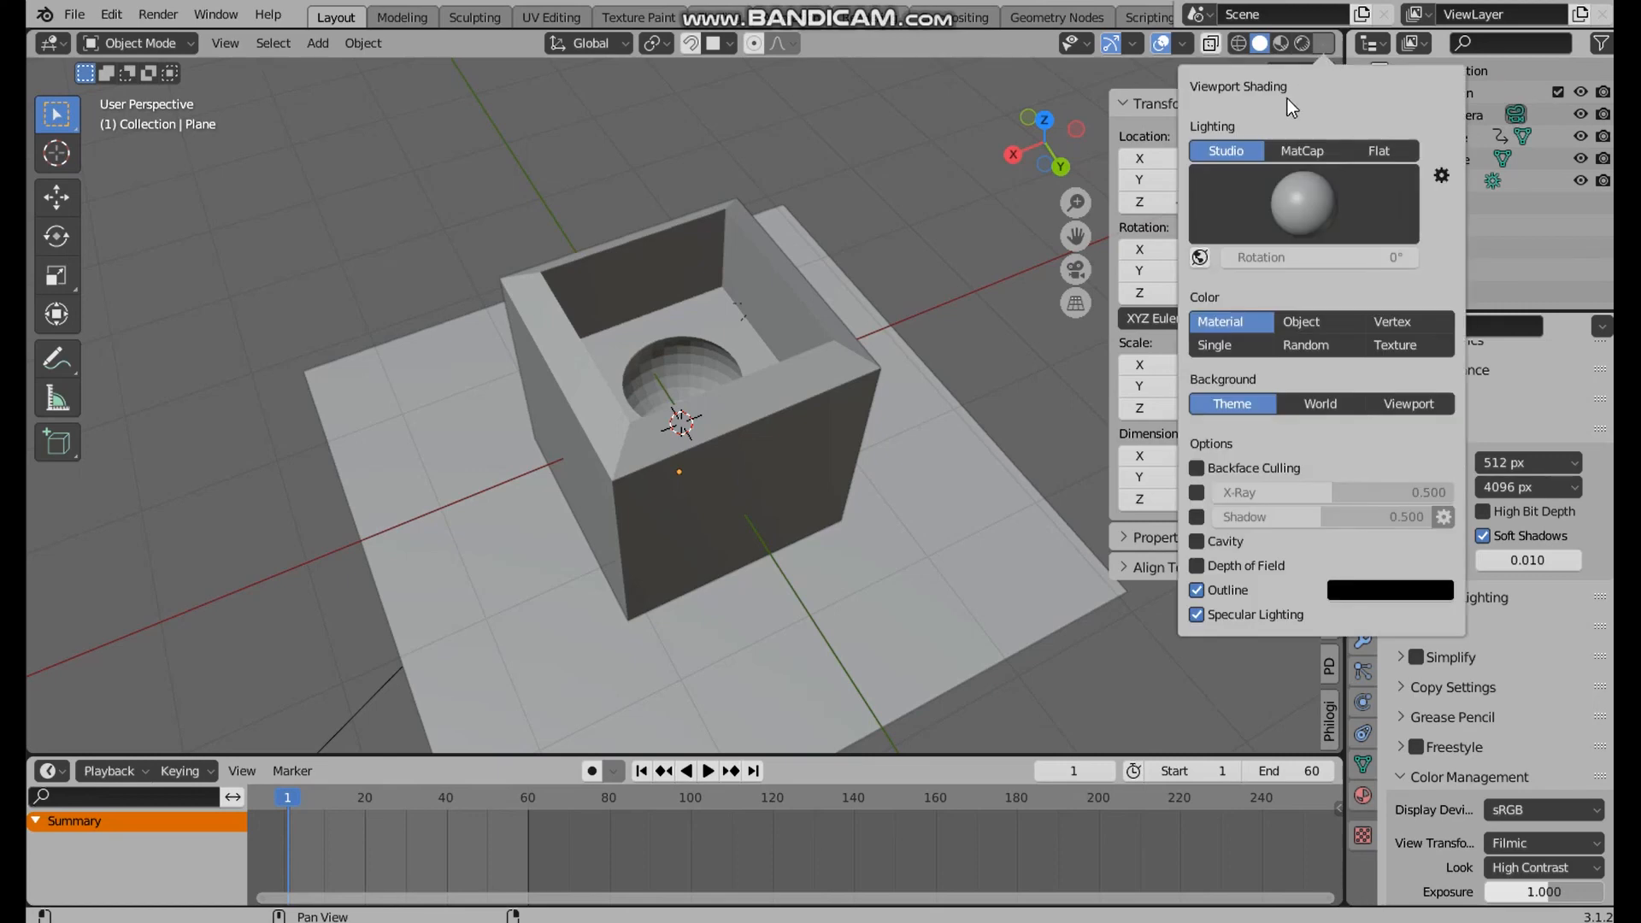
pyautogui.click(1316, 342)
# Try MatCap lighting with the blue-pink rainbow sphere and inspect the cube and plane
pyautogui.moveTo(868, 501)
pyautogui.mouseDown(button='middle')
pyautogui.moveTo(880, 319)
pyautogui.moveTo(871, 496)
pyautogui.mouseUp(button='middle')
pyautogui.click(1323, 41)
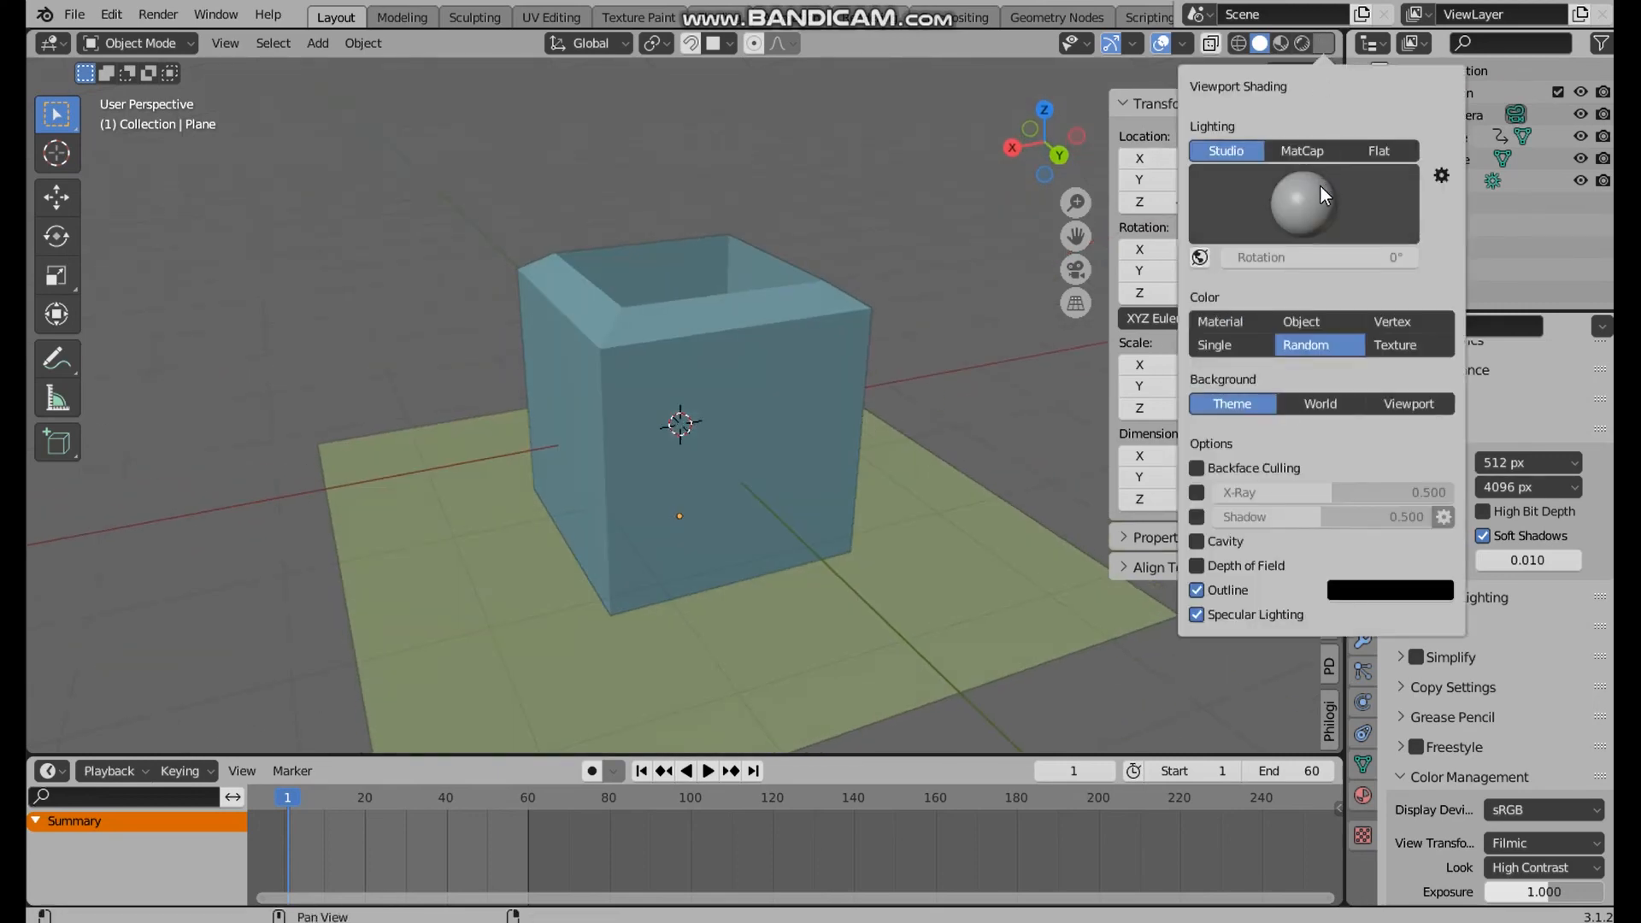
pyautogui.click(1302, 151)
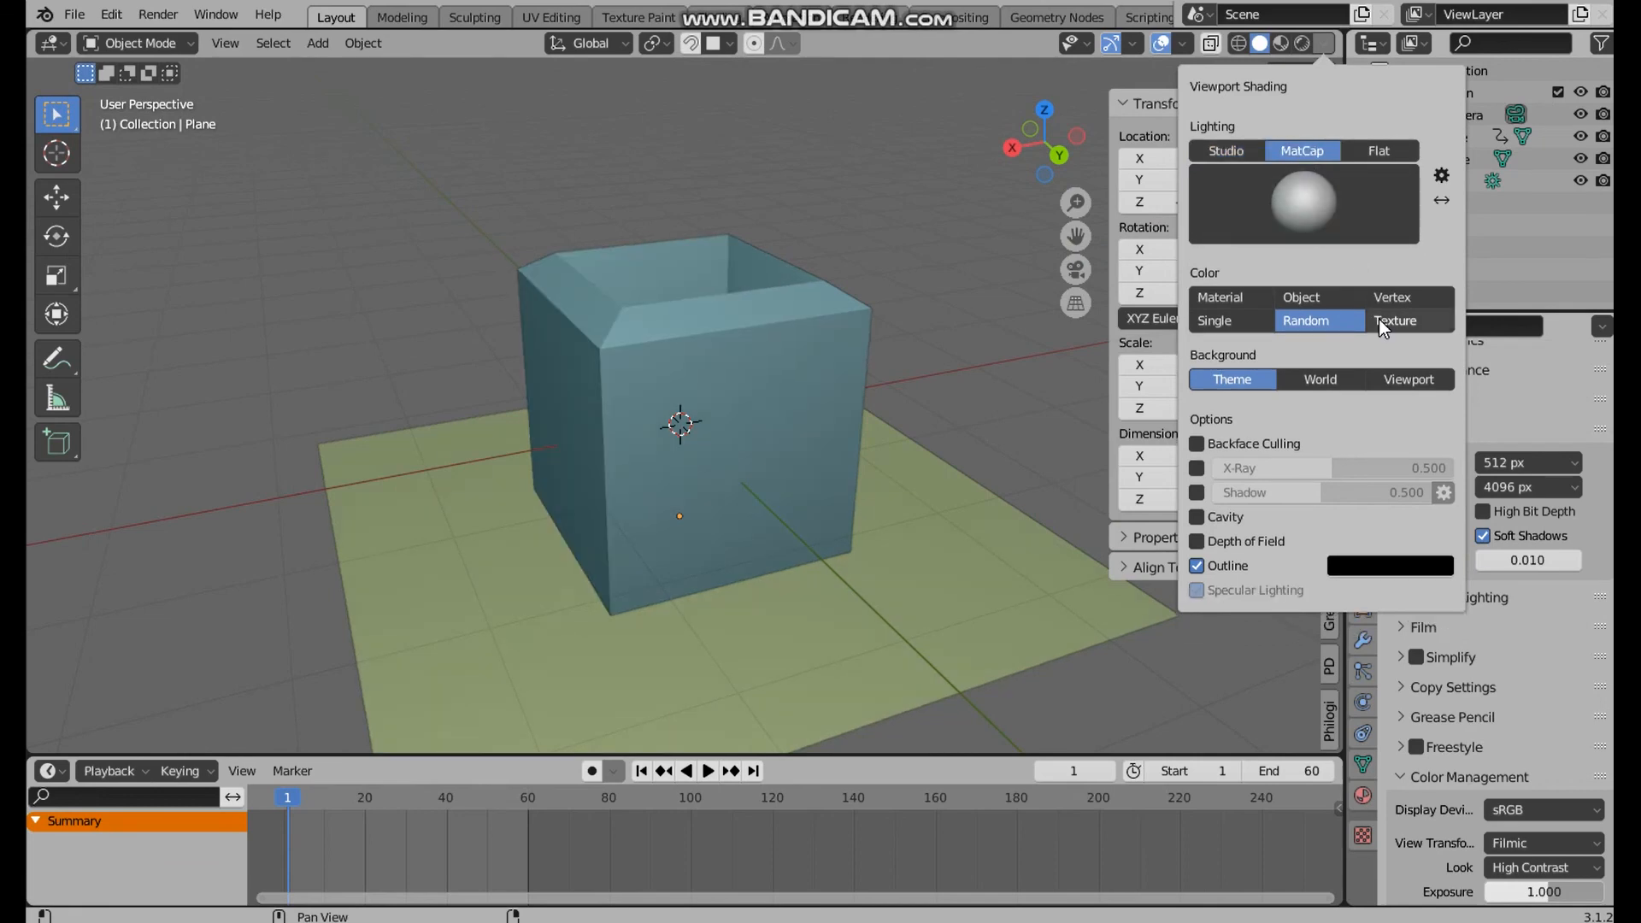
pyautogui.click(1306, 207)
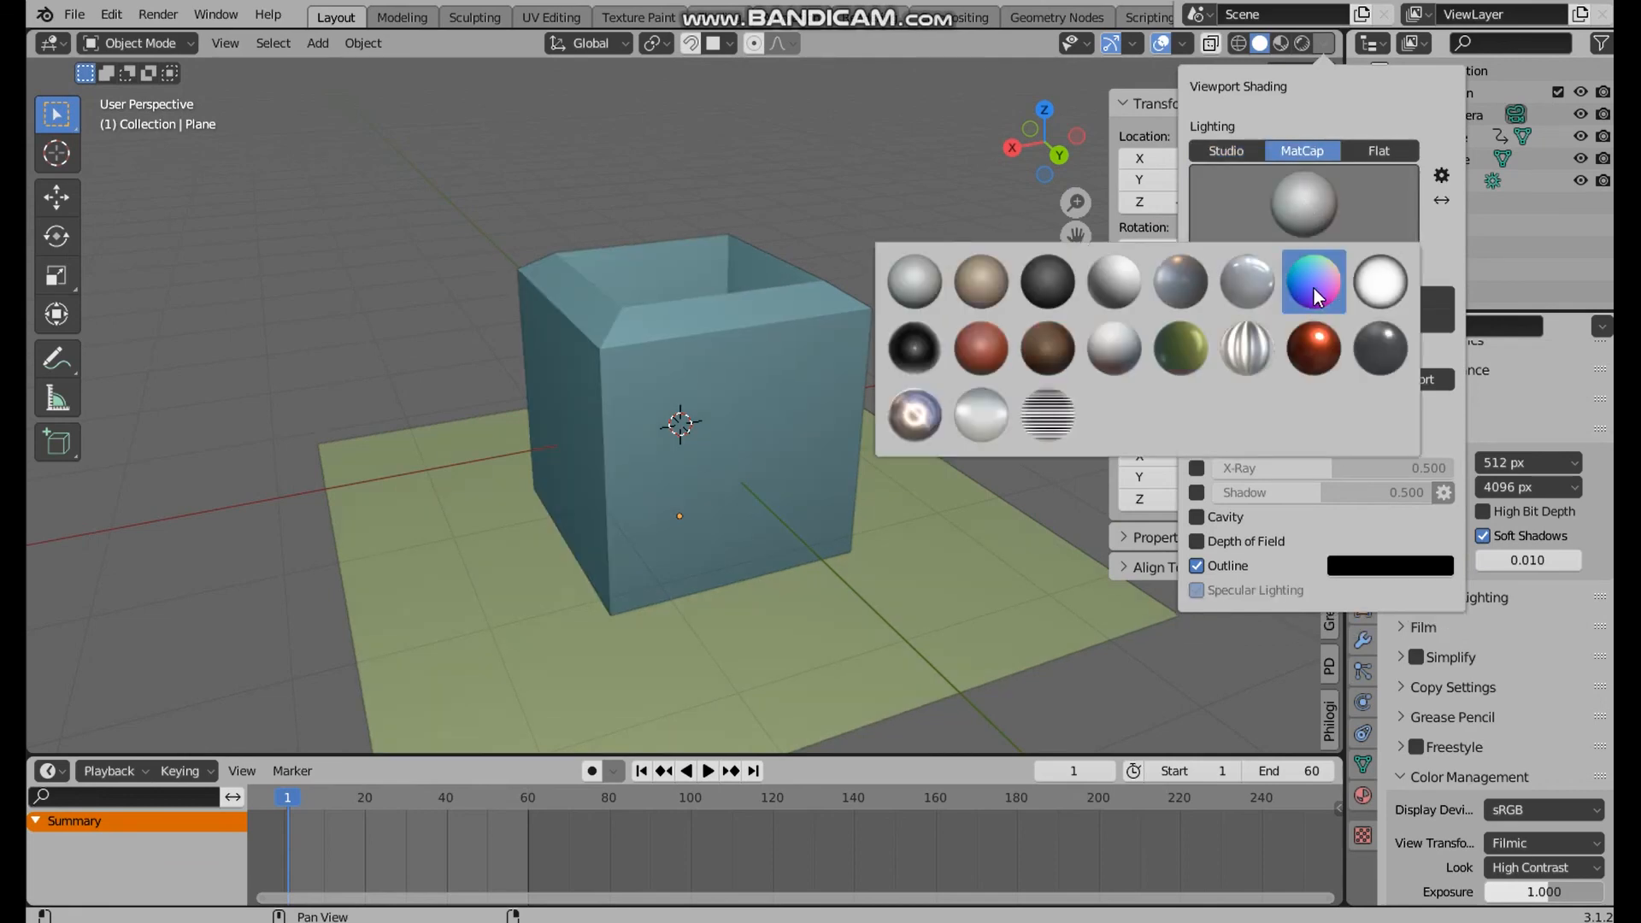
pyautogui.click(1312, 282)
pyautogui.moveTo(900, 433); pyautogui.dragTo(772, 472, button='middle')
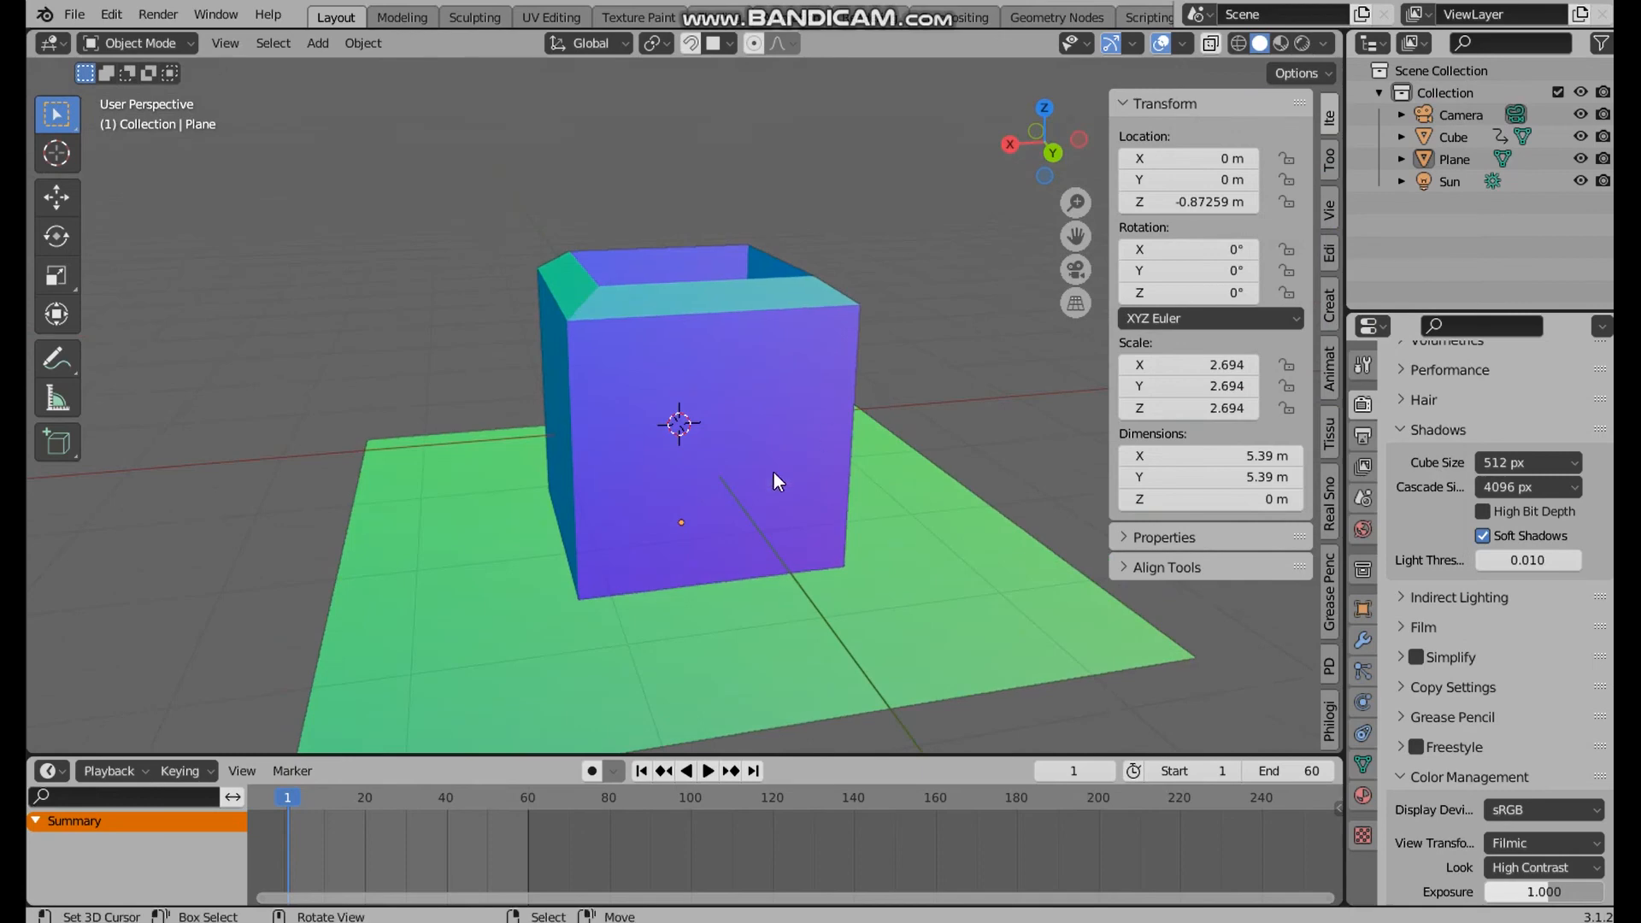
# Restore the plain grey MatCap sphere and return the viewport lighting to Studio
pyautogui.click(1322, 44)
pyautogui.click(1287, 191)
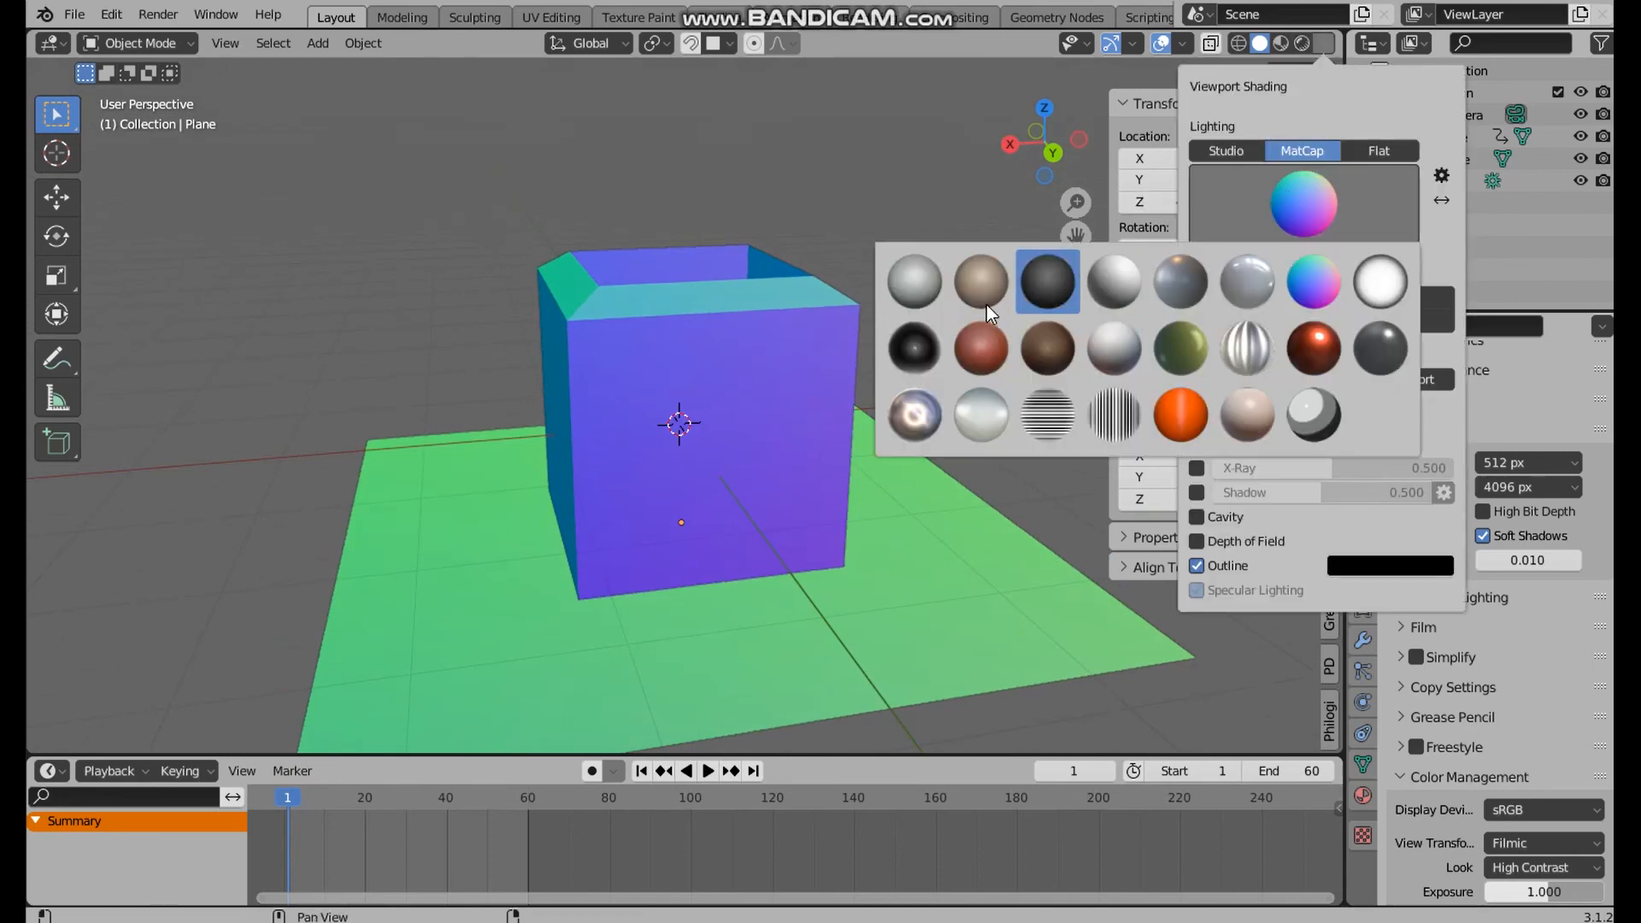
pyautogui.click(904, 286)
pyautogui.click(1232, 151)
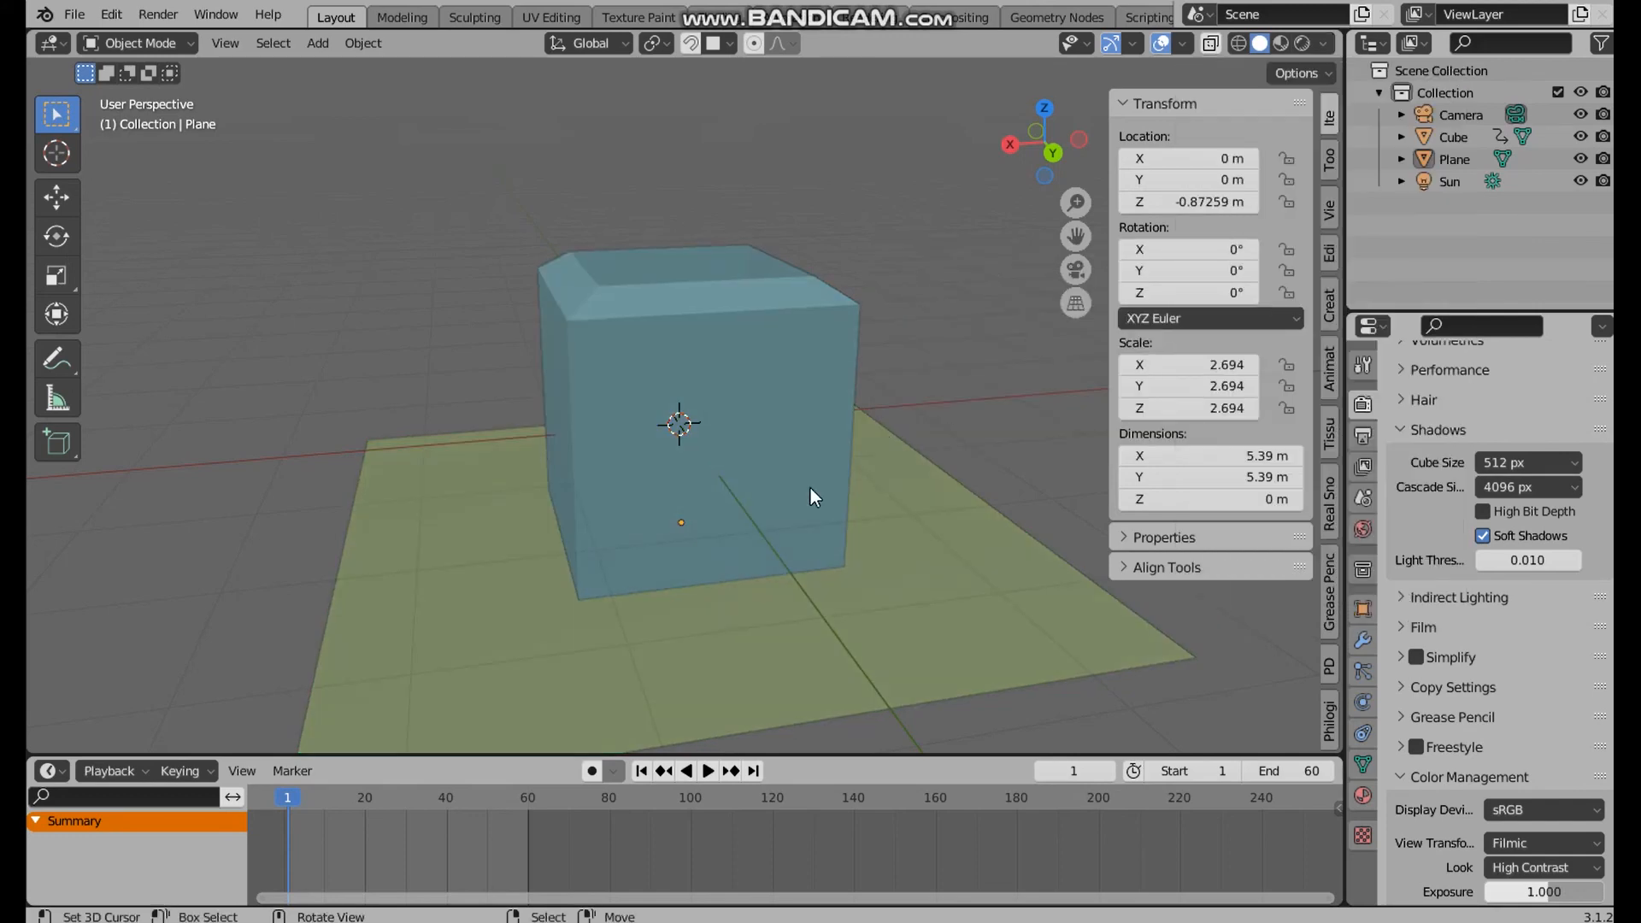
# Inspect the randomly coloured cube and plane from above and play the scale animation
pyautogui.moveTo(810, 489)
pyautogui.mouseDown(button='middle')
pyautogui.moveTo(869, 418)
pyautogui.moveTo(841, 515)
pyautogui.moveTo(803, 550)
pyautogui.moveTo(817, 604)
pyautogui.moveTo(813, 571)
pyautogui.mouseUp(button='middle')
pyautogui.scroll(3, 814, 571)
pyautogui.scroll(-4, 792, 402)
pyautogui.moveTo(778, 402); pyautogui.dragTo(752, 530, button='middle')
pyautogui.click(708, 771)
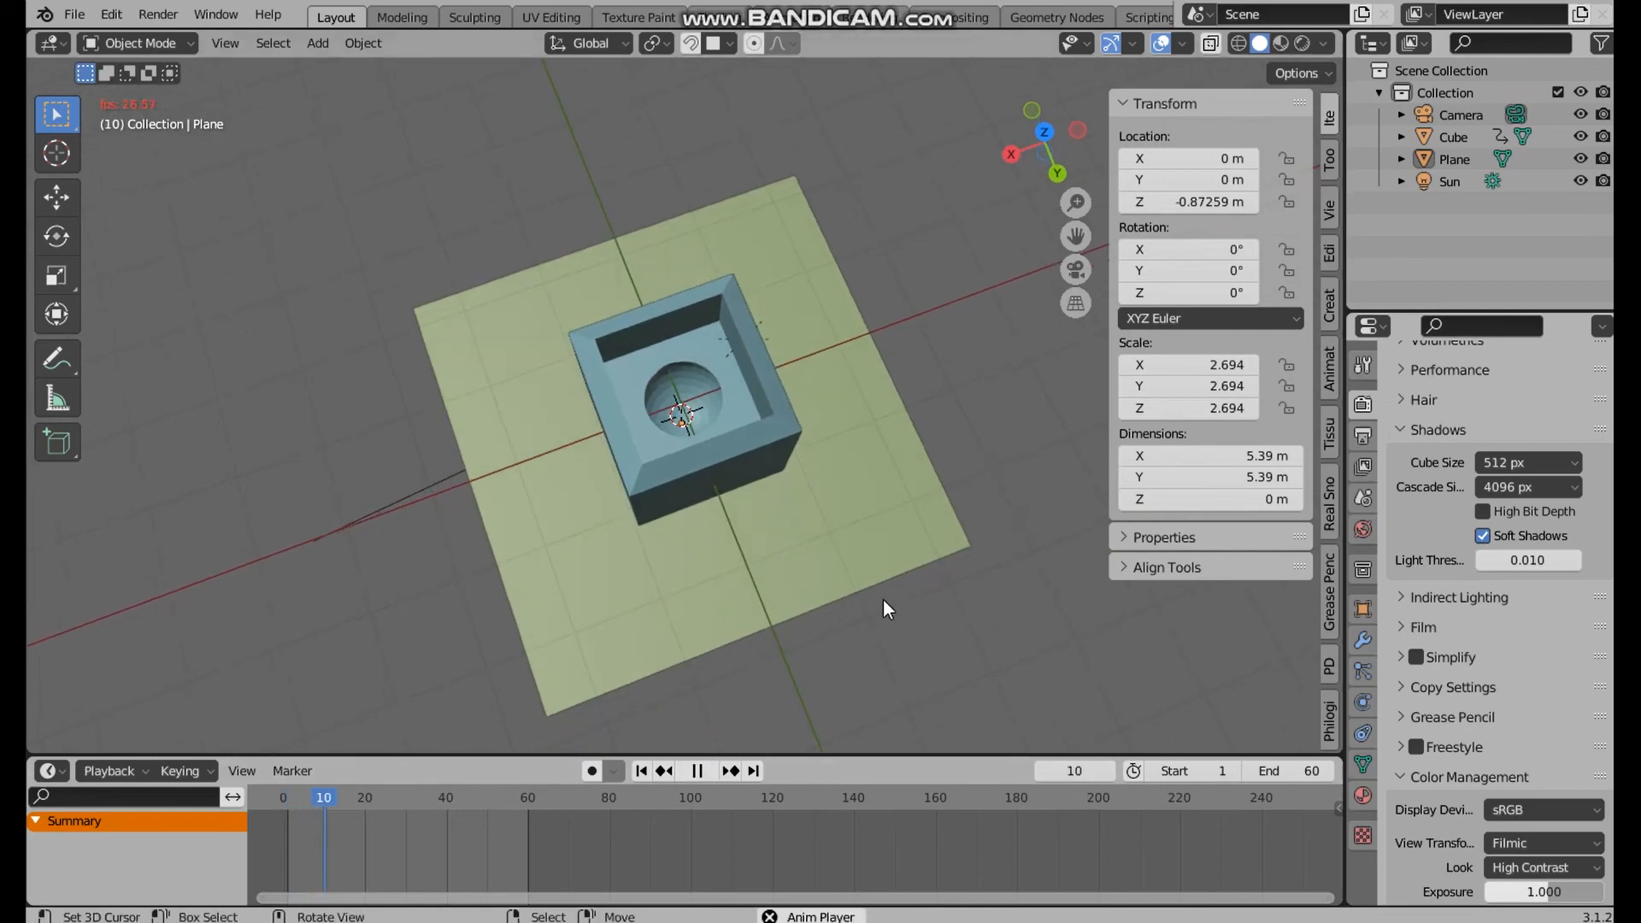